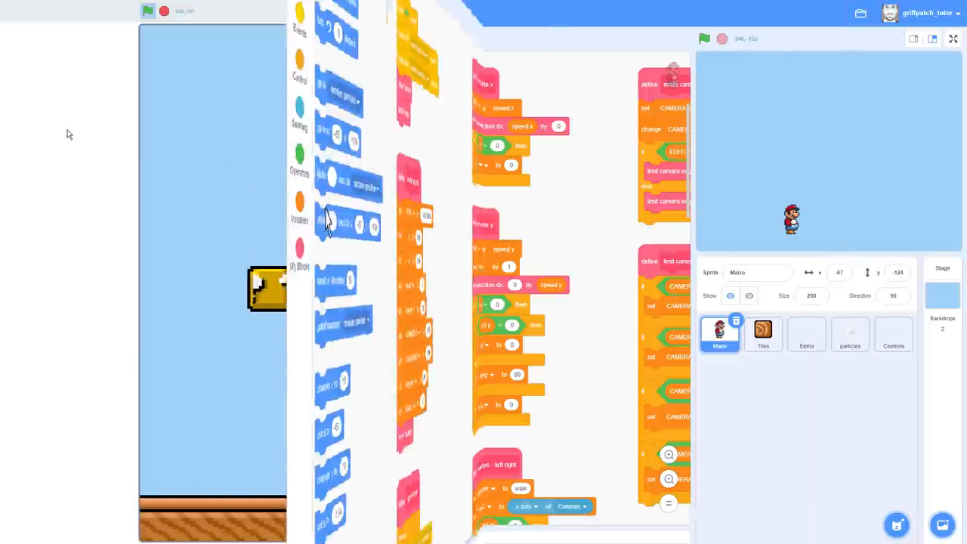
scroll(76, 265, "down", 10)
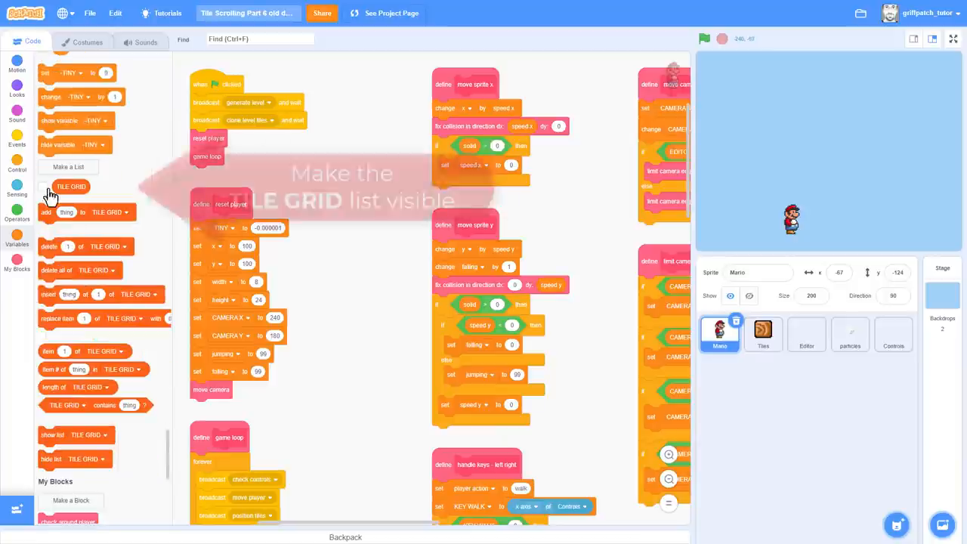
Step: Show the TILE GRID list on stage and export it to TILE GRID.txt
left_click(43, 187)
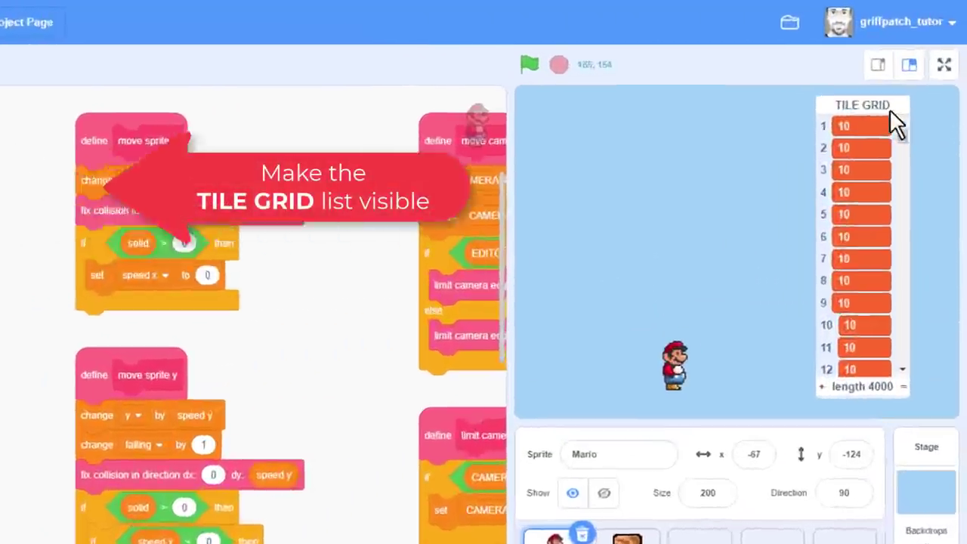
right_click(904, 63)
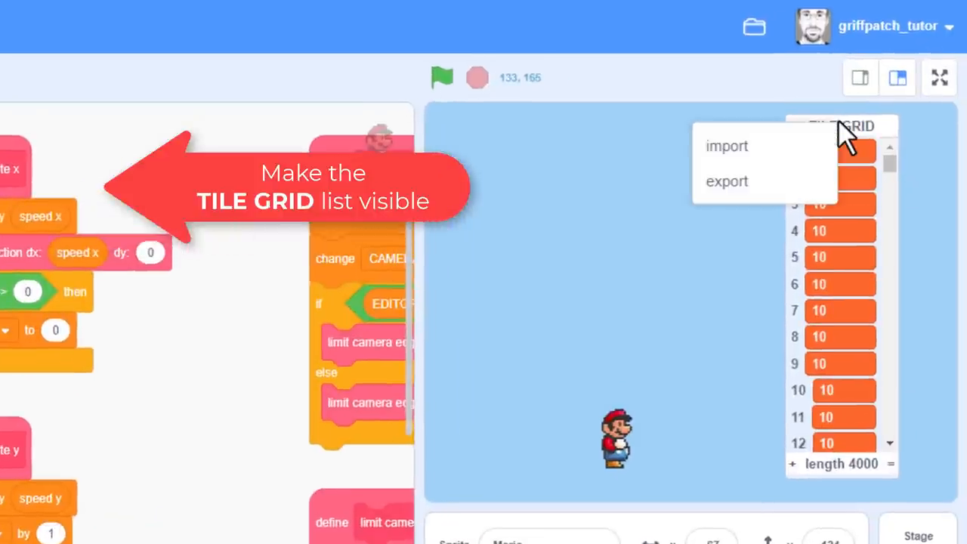
left_click(759, 190)
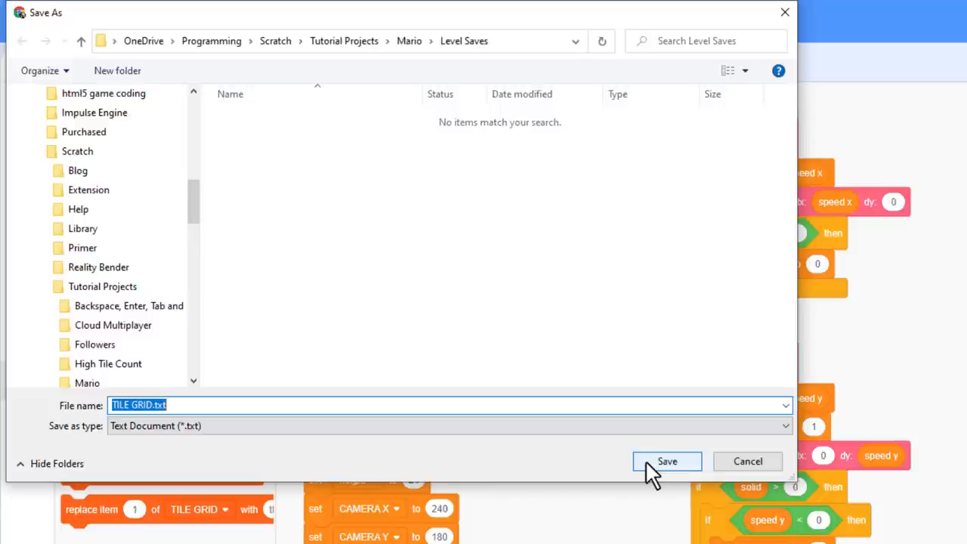
left_click(666, 461)
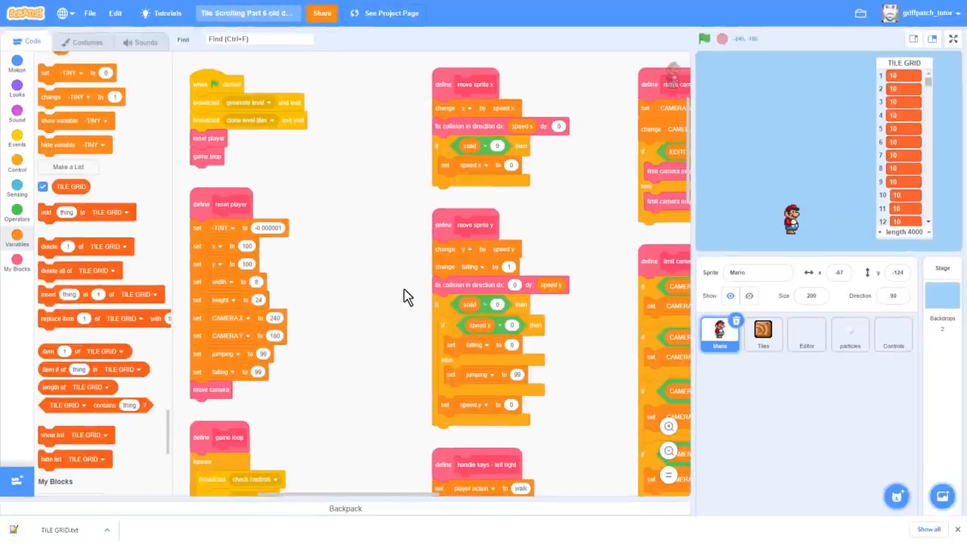
Step: Empty TILE GRID, re-import TILE GRID.txt to restore its 4000 items, and test-run the project
left_click(56, 270)
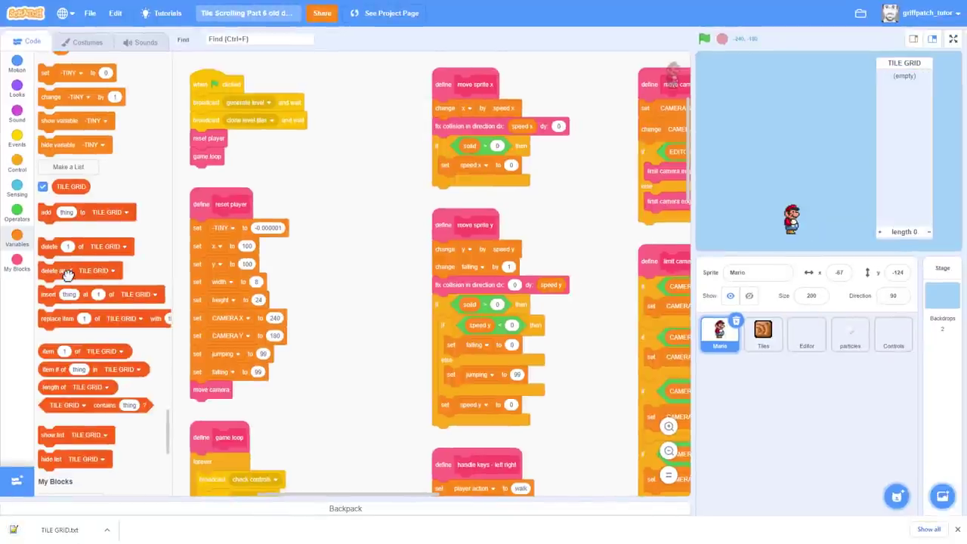
right_click(903, 63)
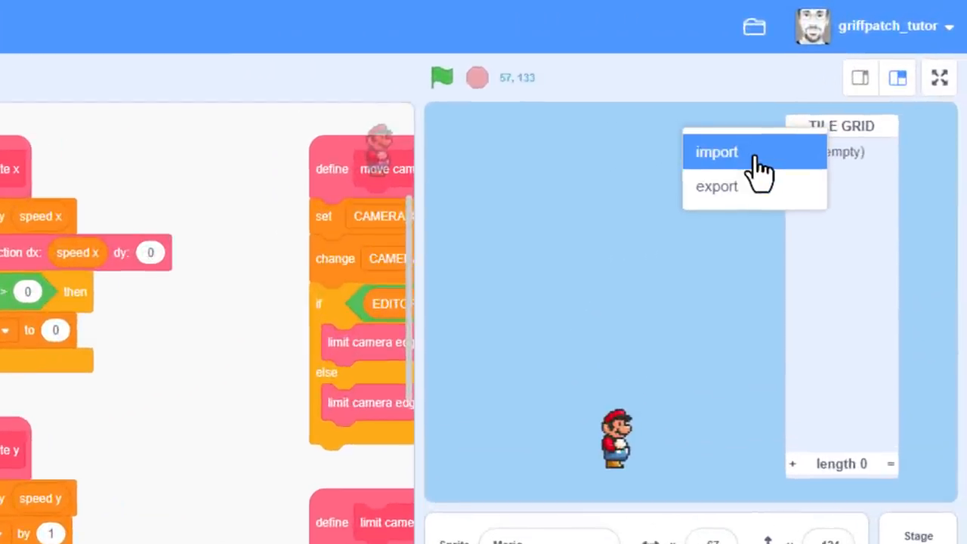
left_click(716, 151)
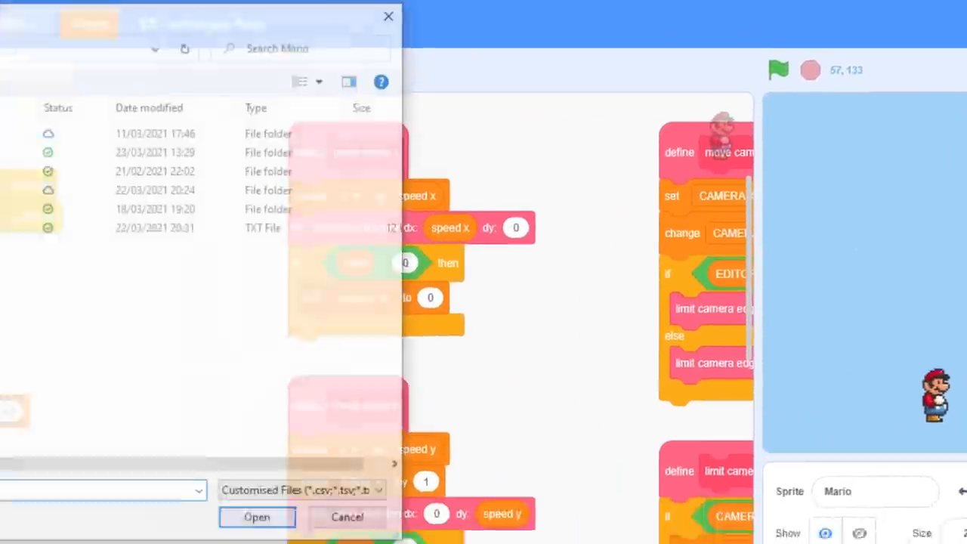
left_click(309, 202)
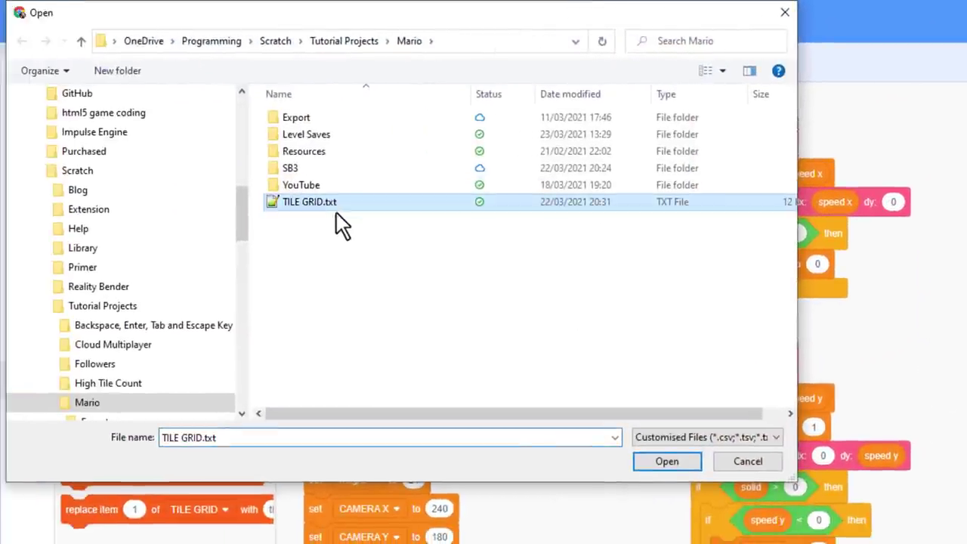
left_click(667, 461)
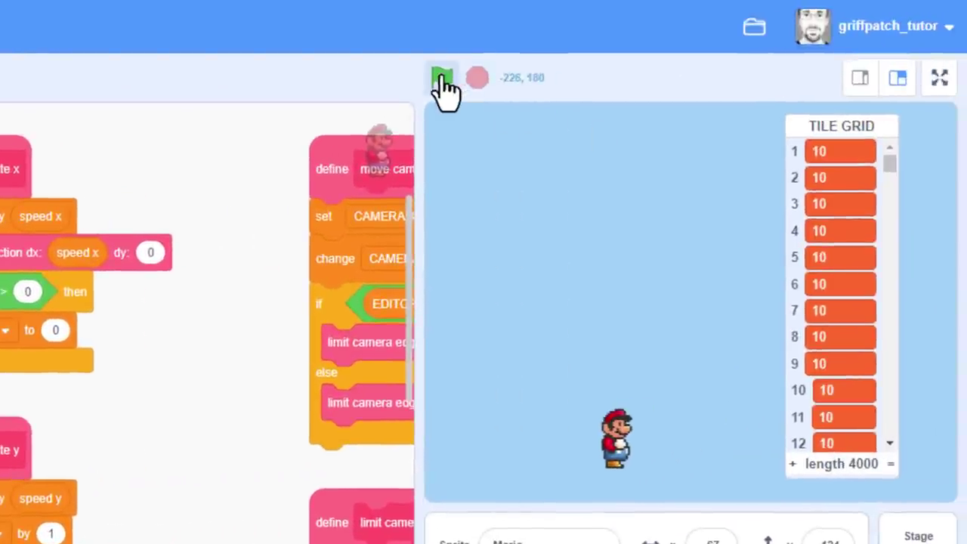
left_click(442, 79)
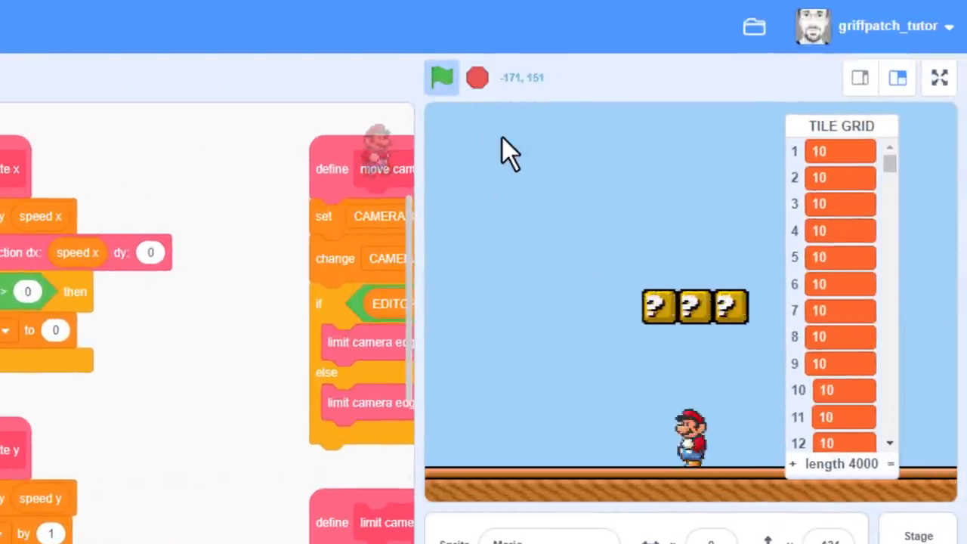
left_click(443, 79)
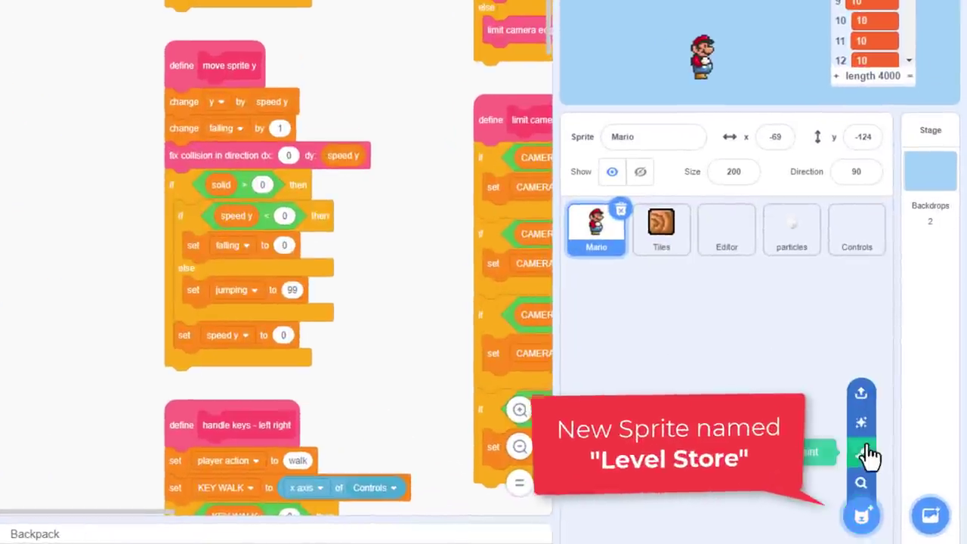
Step: Add a new blank sprite and rename it Level Store
left_click(896, 495)
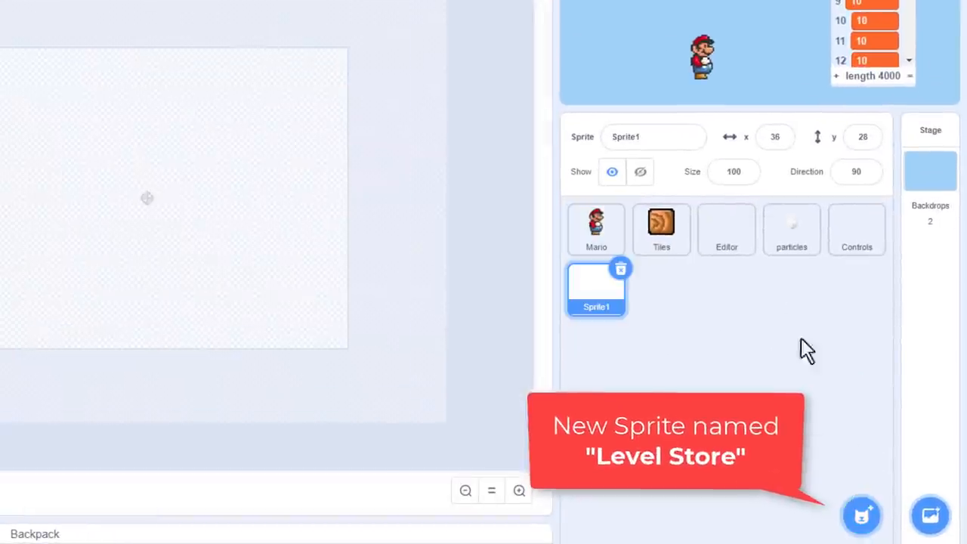
left_click(653, 136)
type("Level ")
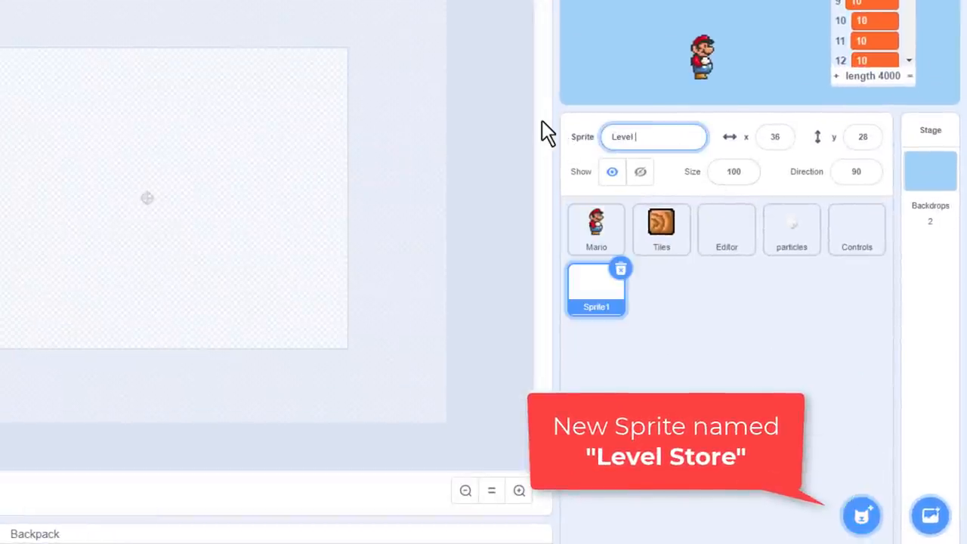
type("Store")
key("Return")
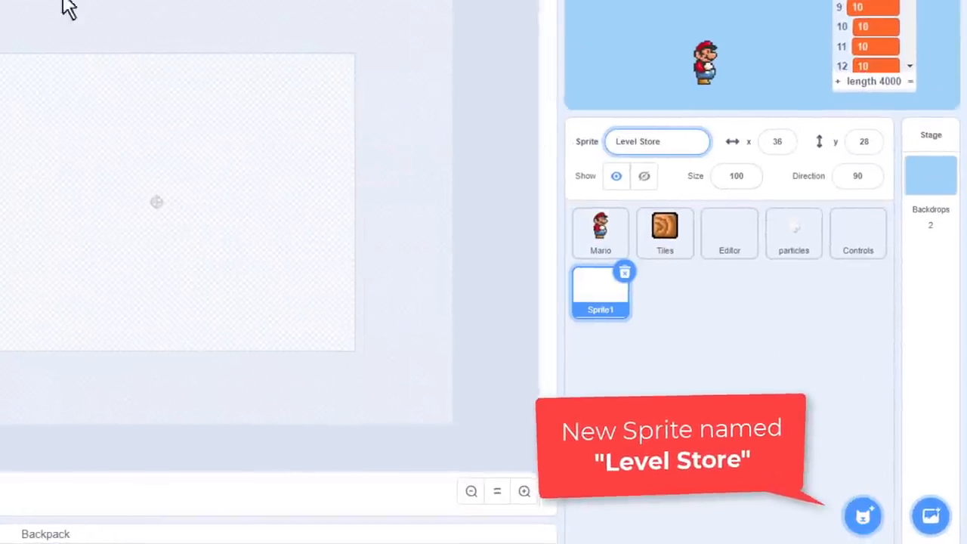
left_click(37, 48)
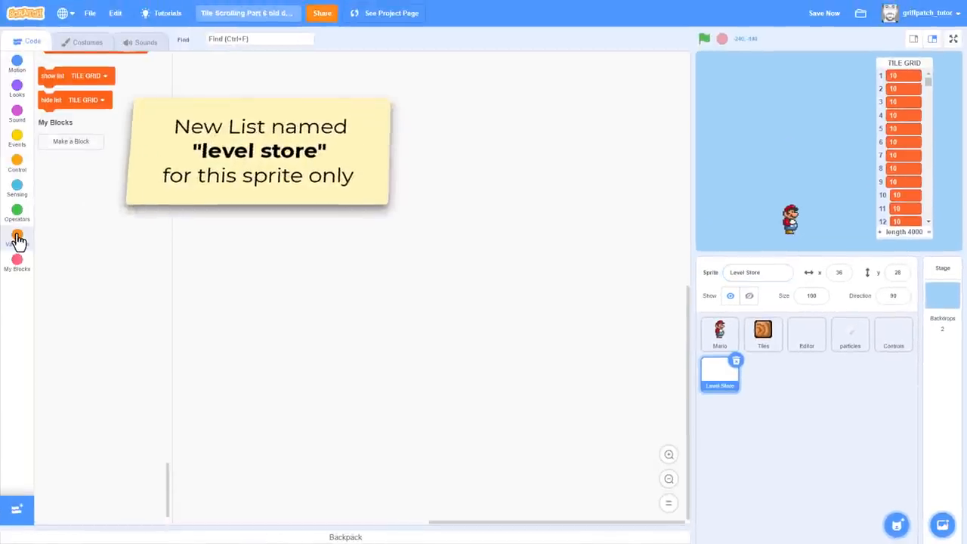
Step: Create a sprite-only list named level store for the Level Store sprite
left_click(16, 235)
left_click(68, 361)
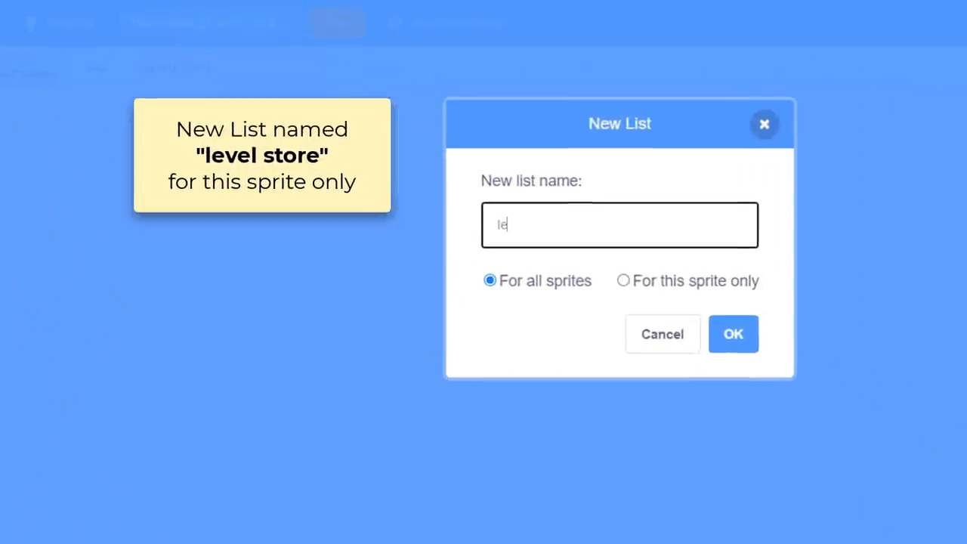
type("level store")
left_click(625, 281)
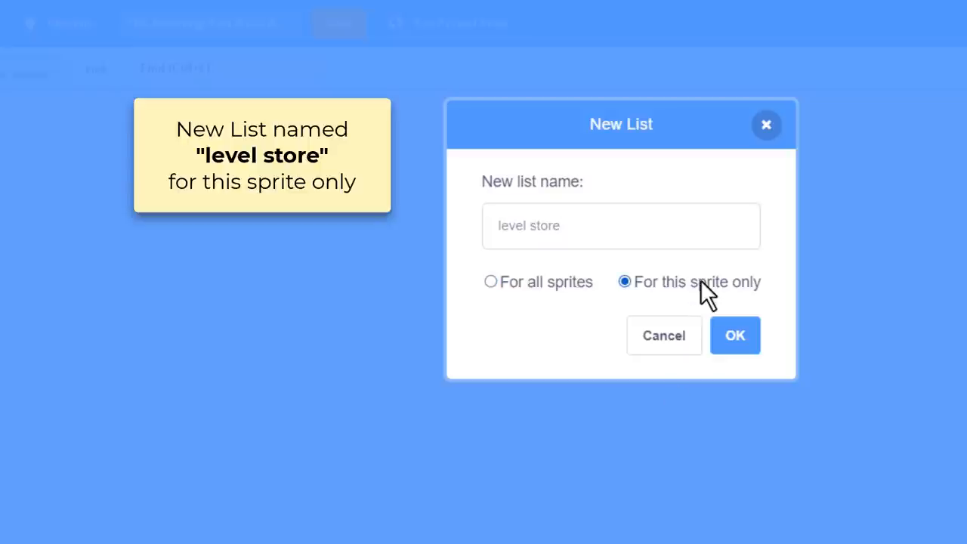
left_click(734, 336)
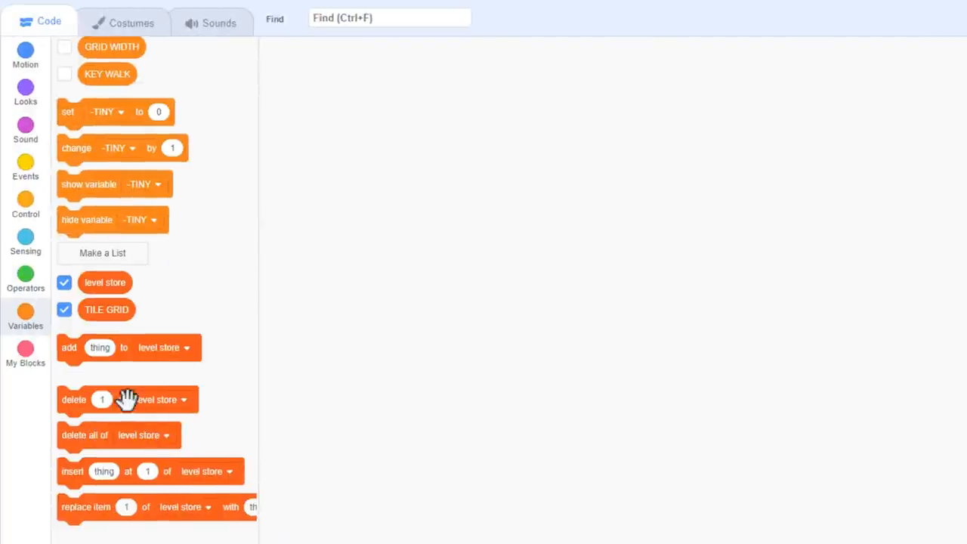
Step: Build and run an add TILE GRID to level store block so the whole grid becomes one item
left_click_drag(69, 347, 354, 126)
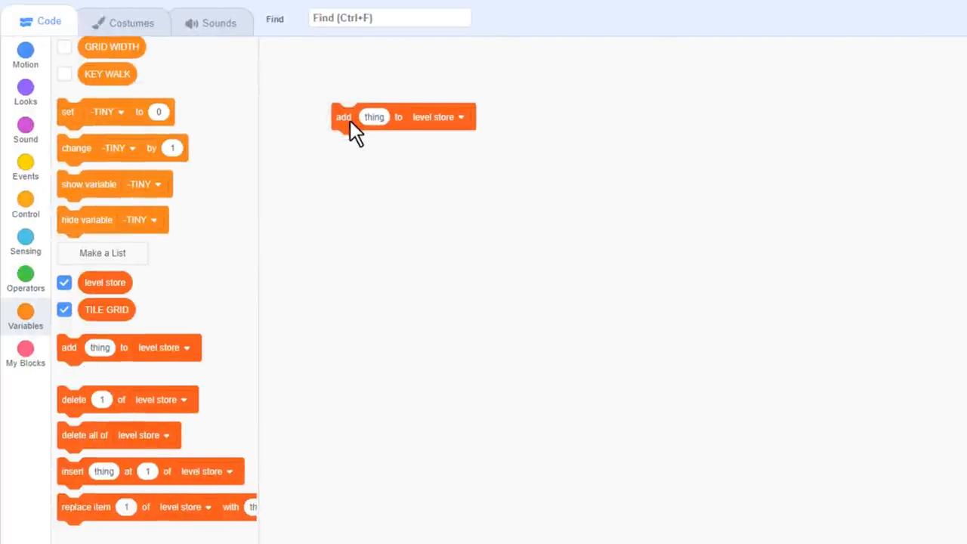
left_click_drag(107, 309, 373, 117)
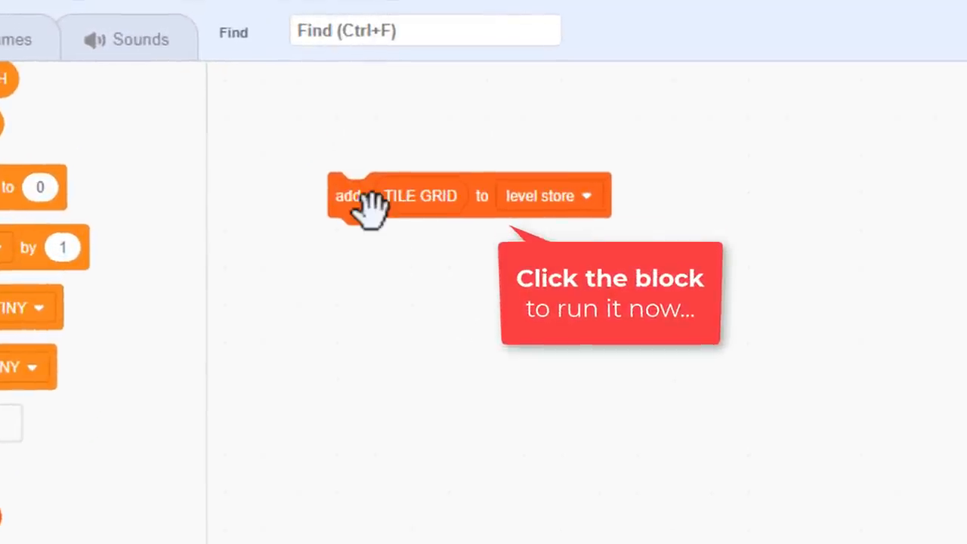
left_click(370, 203)
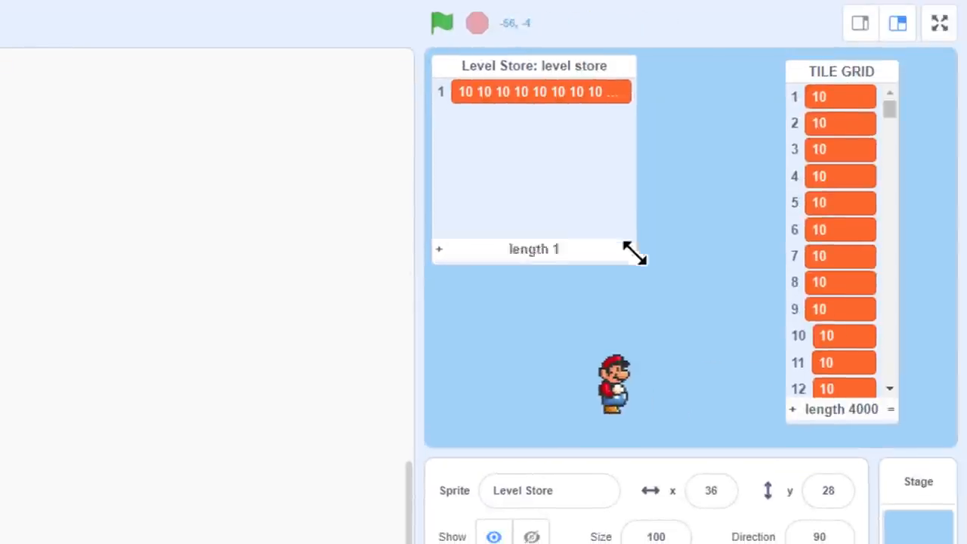
Step: Widen the level store monitor, copy item 1's full text, and switch to the text editor
left_click_drag(635, 253, 761, 242)
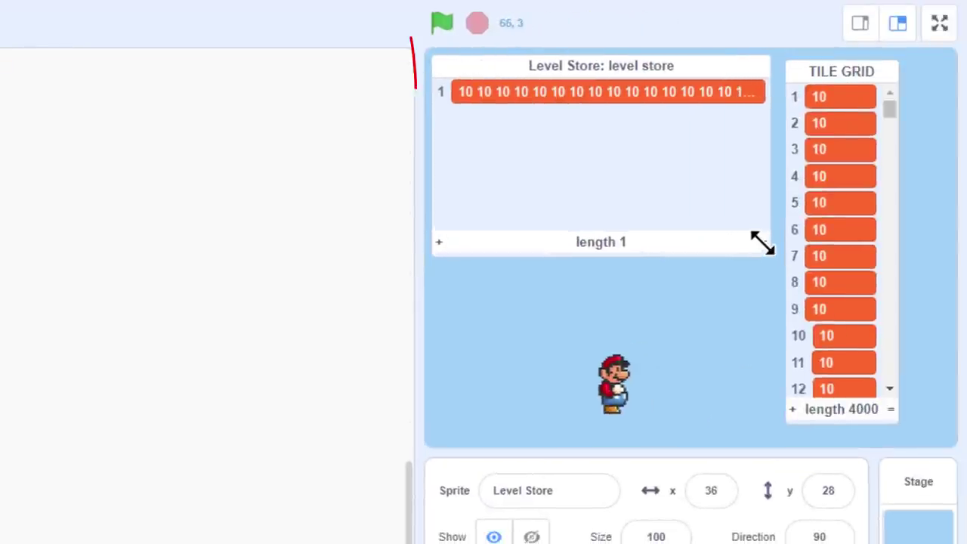
left_click(556, 92)
key("ctrl+c")
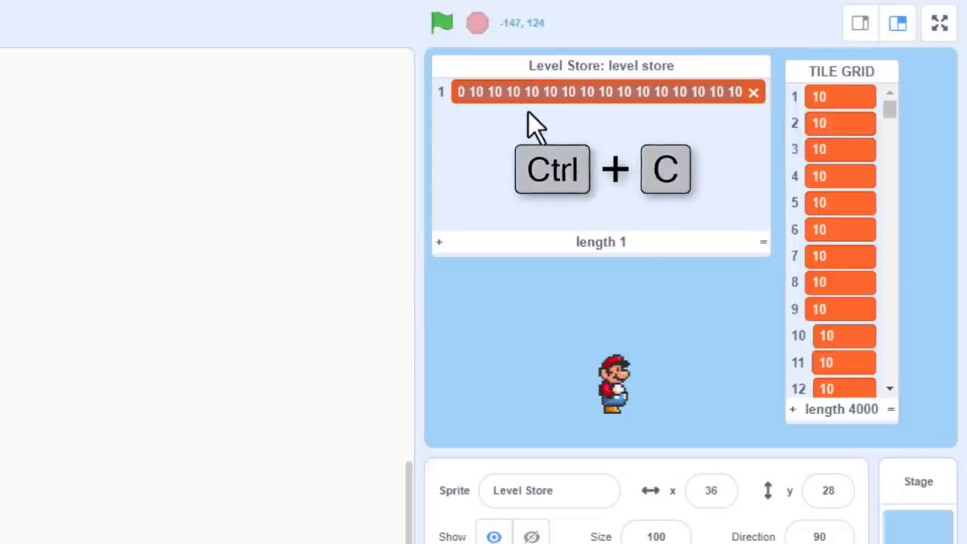
key("alt+Tab")
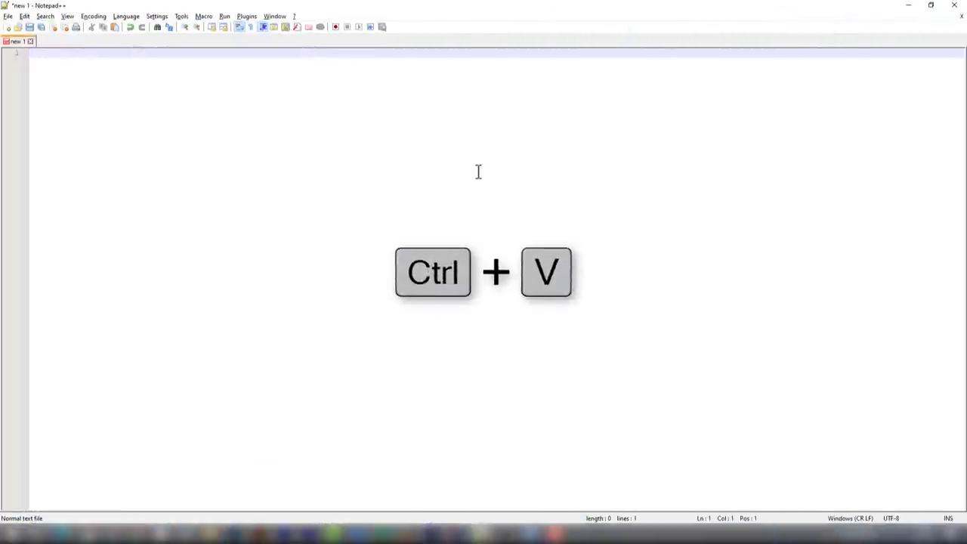
Step: Paste the tile numbers into Notepad++ and select stretches of them to inspect the data
key("ctrl+v")
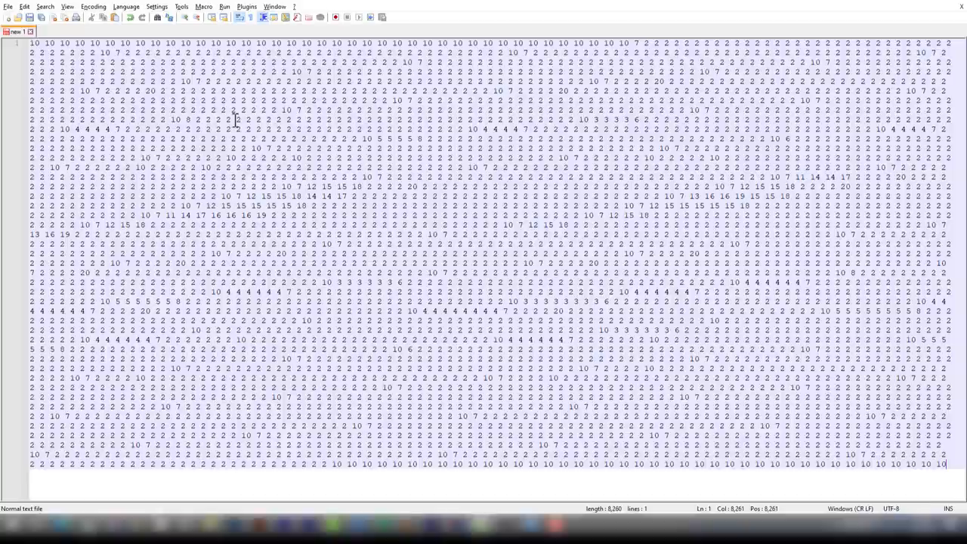
left_click_drag(80, 72, 498, 287)
left_click_drag(181, 111, 181, 287)
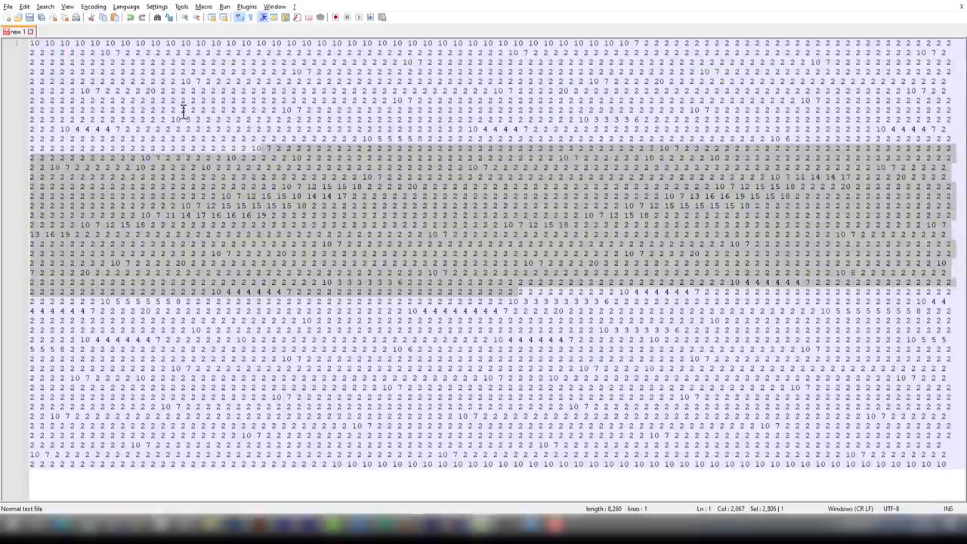
double_click(236, 132)
left_click_drag(279, 149, 362, 178)
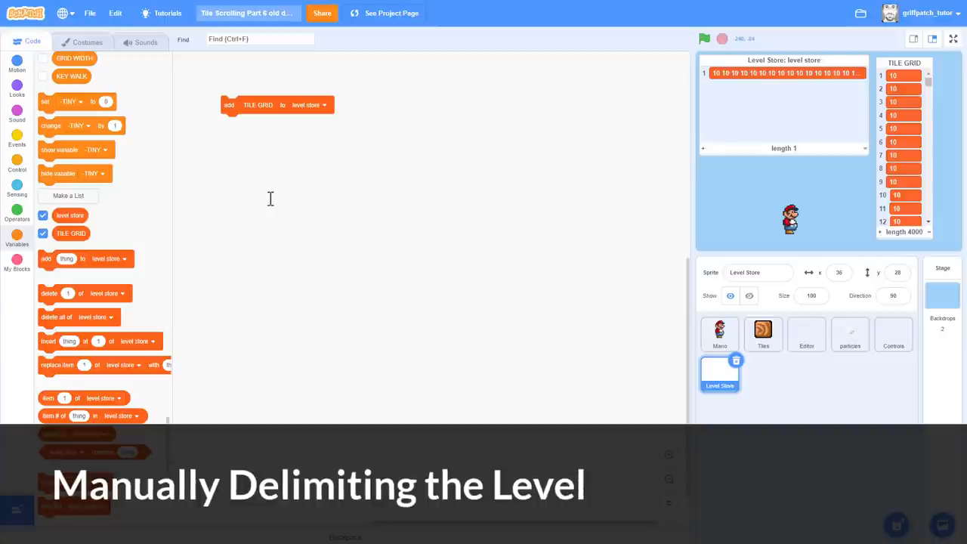
scroll(145, 200, "up", 3)
Step: Create a sprite-only variable named encoded
left_click(74, 134)
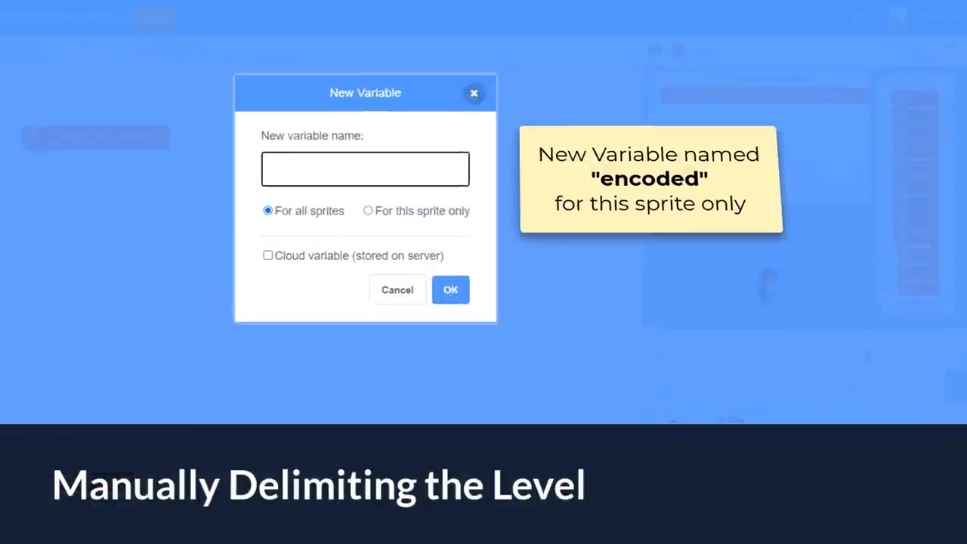
type("encoded")
left_click(316, 233)
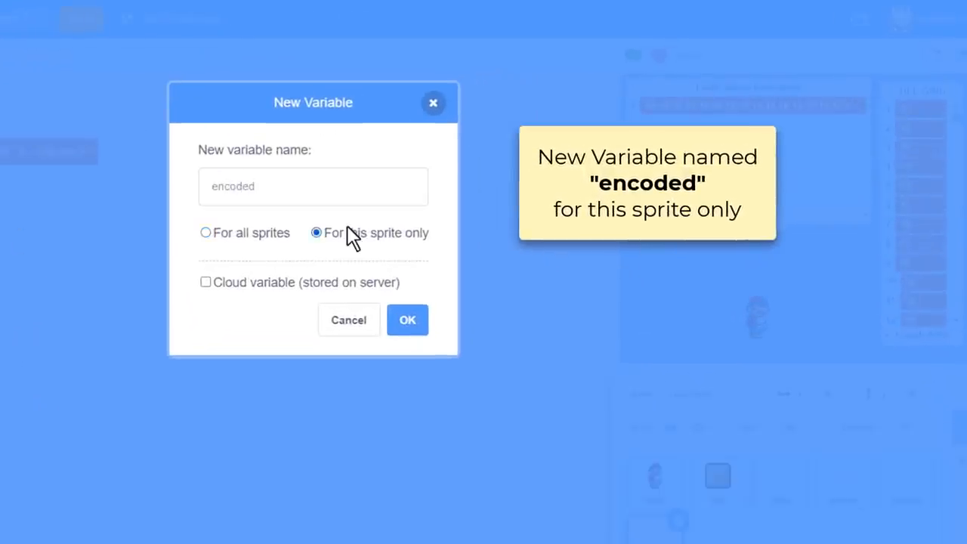
left_click(407, 320)
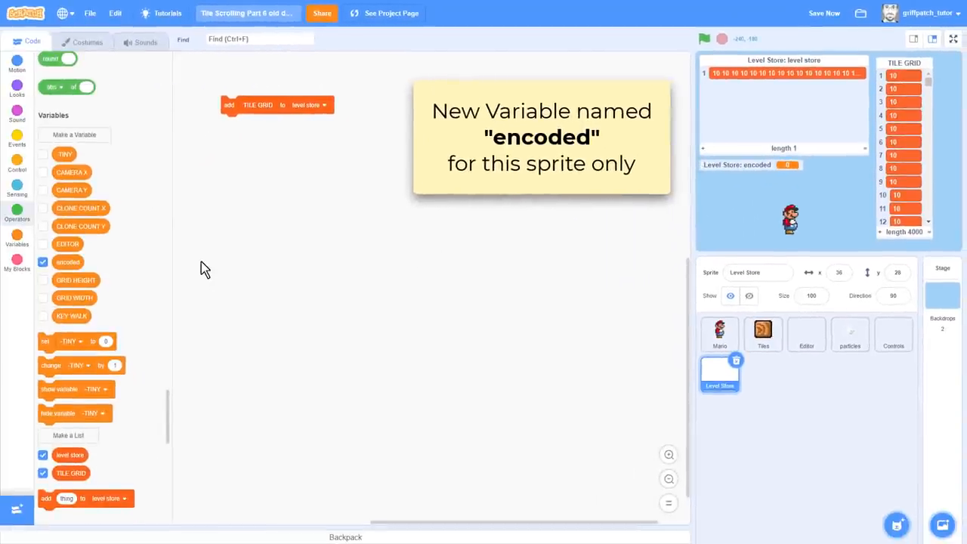
scroll(149, 267, "down", 5)
scroll(150, 267, "down", 5)
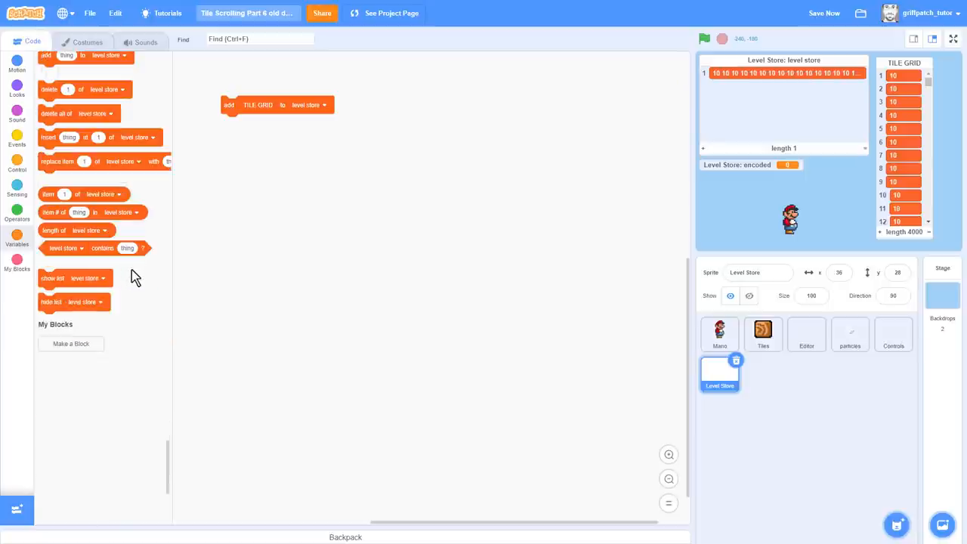
Step: Define a write value custom block with value input, delimiter label and letter input
left_click(71, 344)
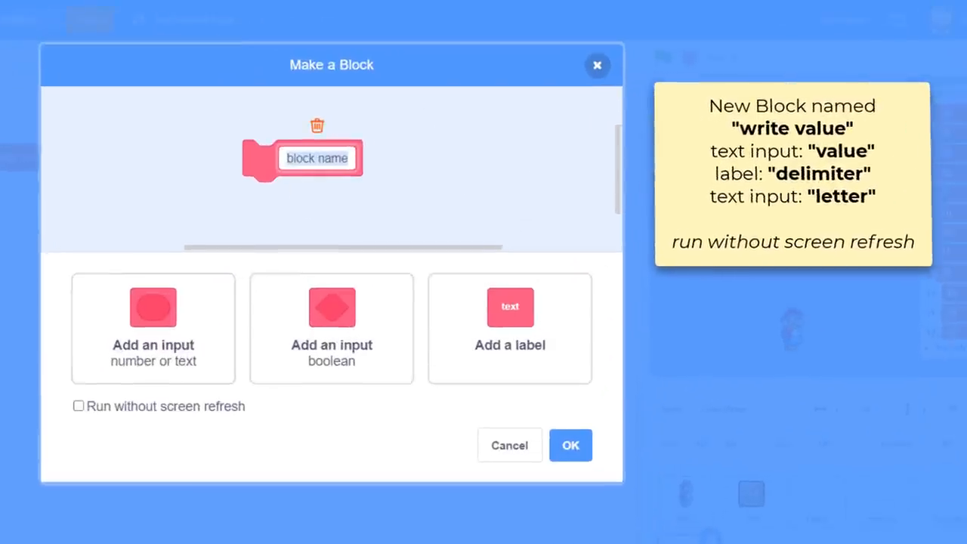
type("write value")
left_click(153, 328)
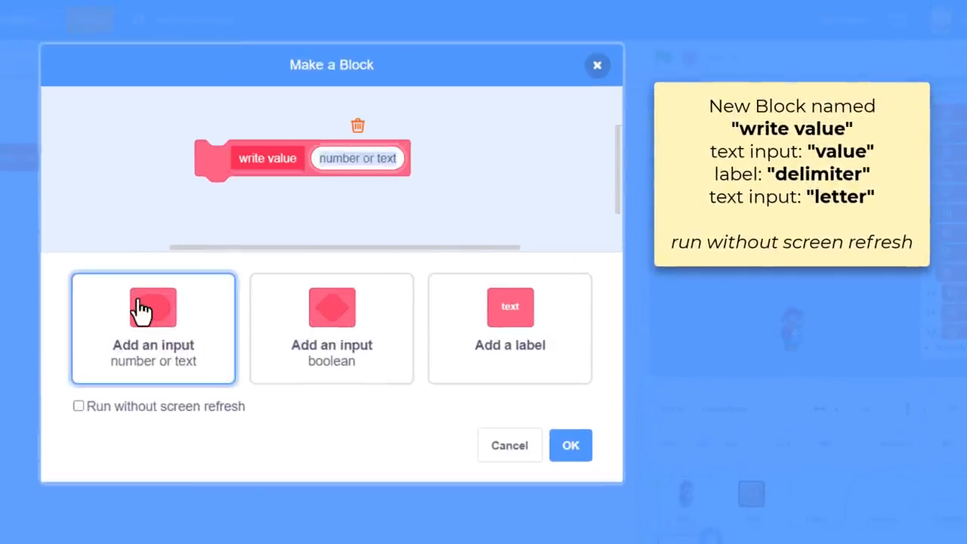
type("value")
left_click(502, 317)
type("delimiter")
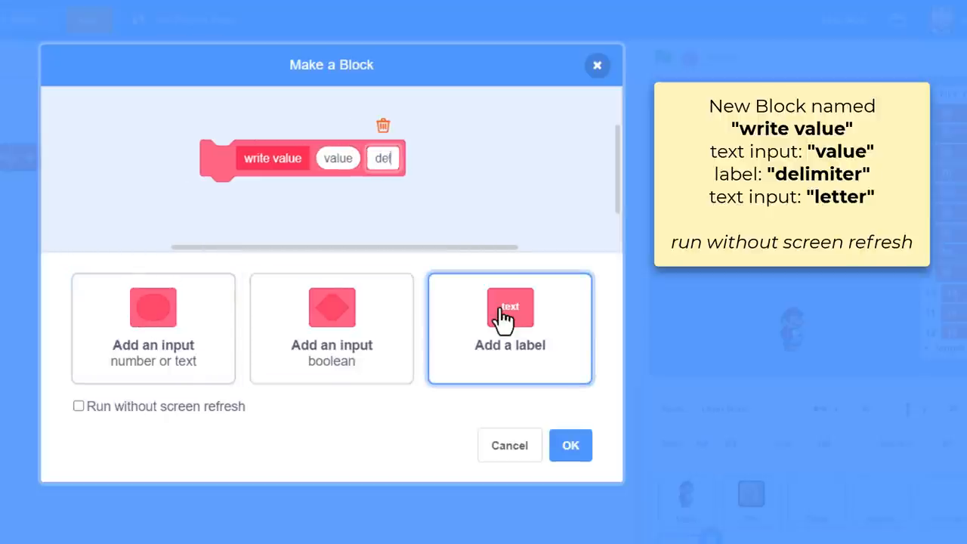
left_click(154, 329)
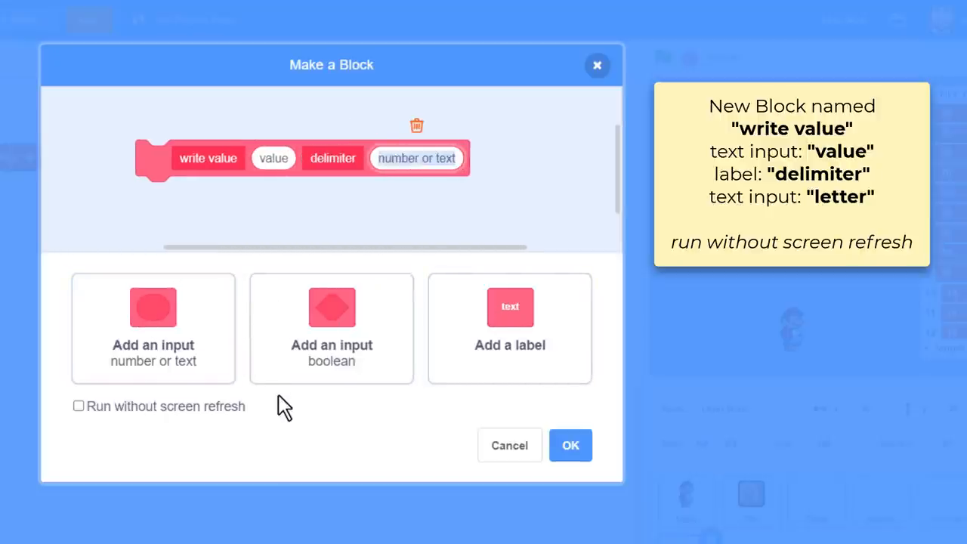
type("letter")
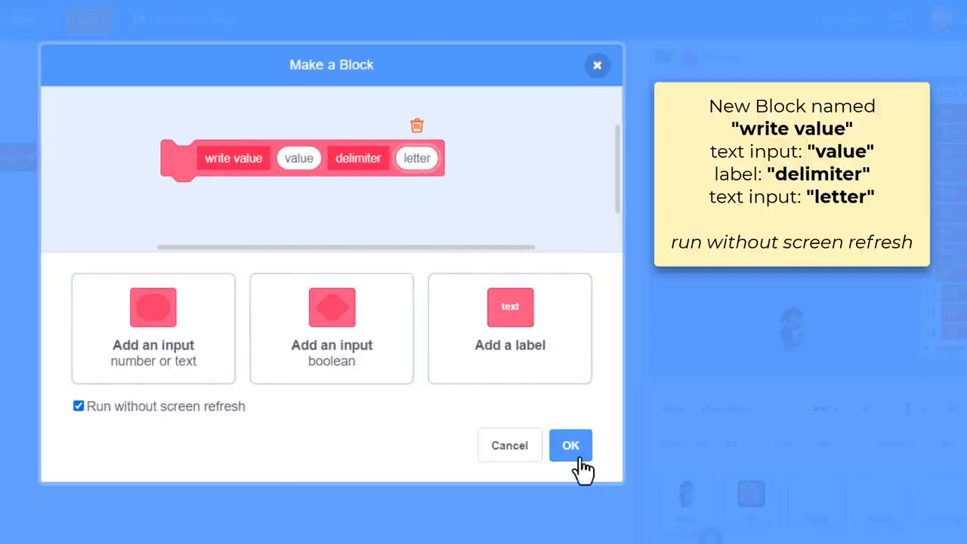
left_click(571, 444)
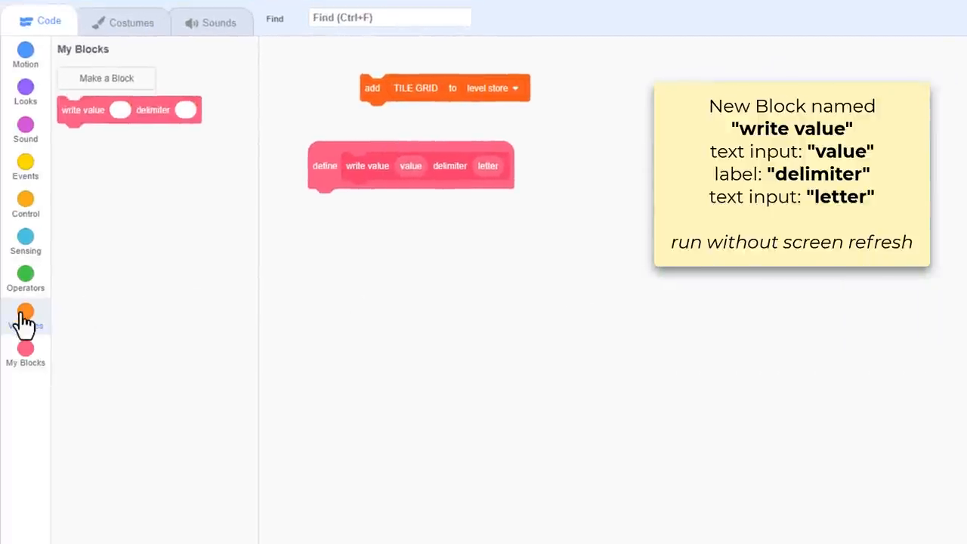
Step: Make write value set encoded to join encoded with join value letter
left_click(25, 317)
mouse_move(68, 387)
left_mouse_down()
mouse_move(257, 317)
mouse_move(332, 204)
left_mouse_up()
left_click(357, 203)
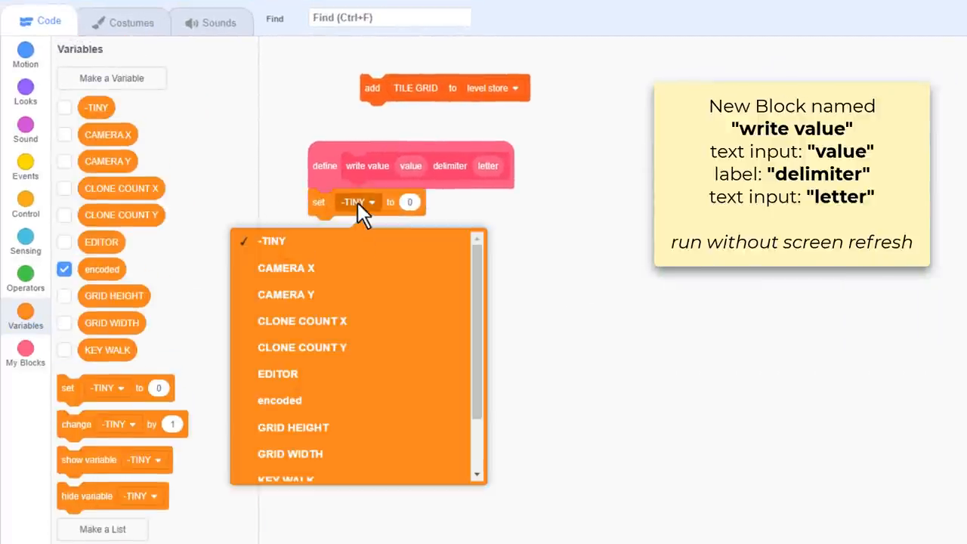
left_click(357, 394)
left_click(25, 276)
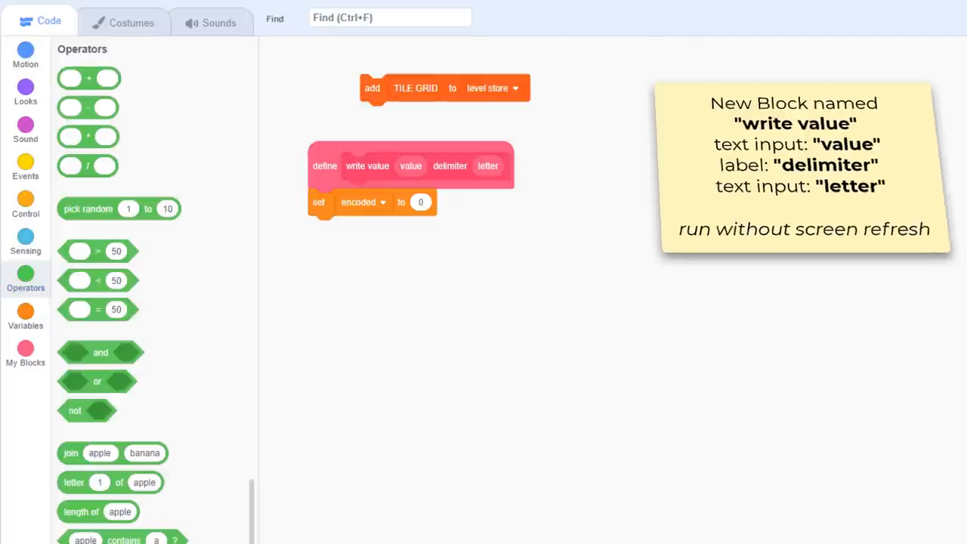
left_click_drag(70, 452, 432, 204)
left_click(25, 313)
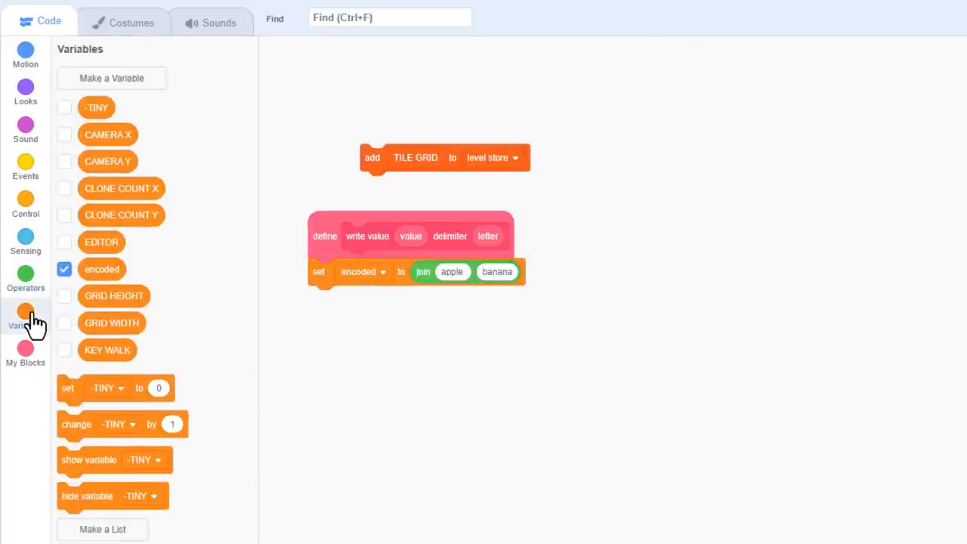
left_click_drag(75, 232, 462, 208)
right_click(499, 281)
left_click(536, 302)
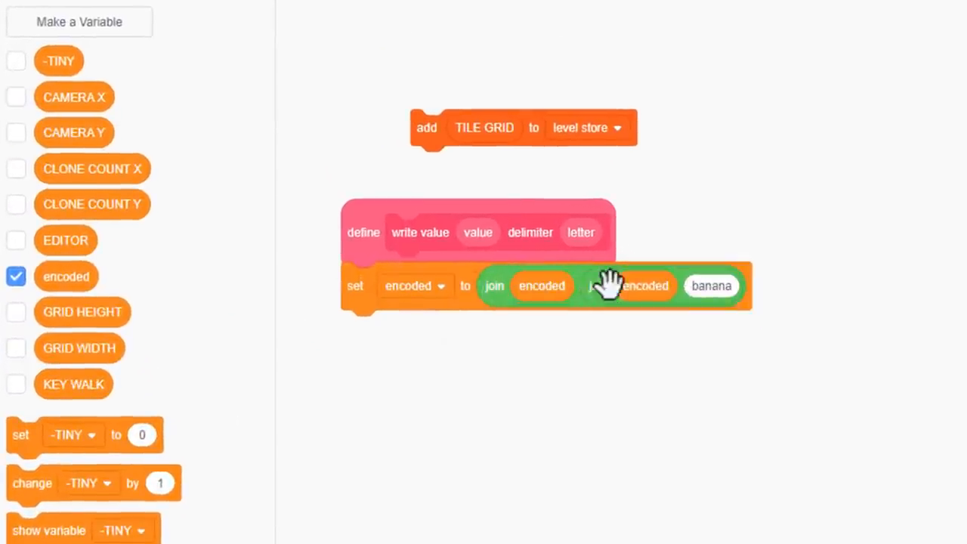
left_click_drag(612, 283, 589, 283)
mouse_move(483, 232)
left_mouse_down()
mouse_move(527, 260)
mouse_move(635, 282)
left_mouse_up()
left_click_drag(581, 231, 696, 285)
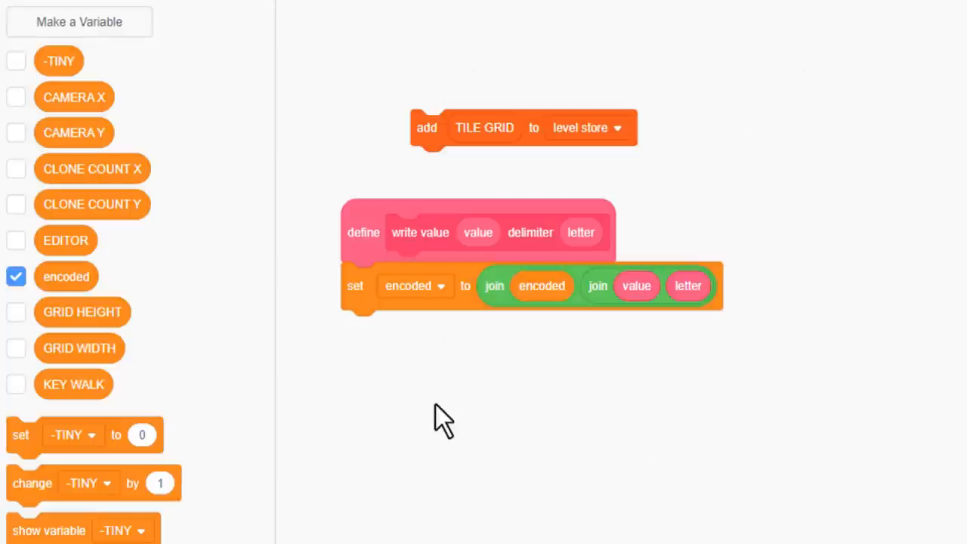
Step: Define a save level custom block with a level # input
left_click(26, 351)
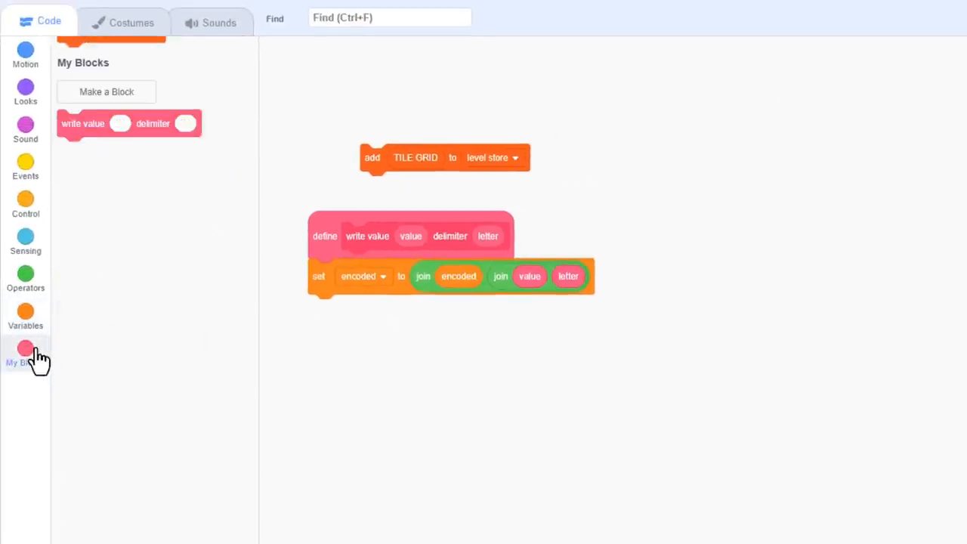
left_click(106, 92)
type("sav")
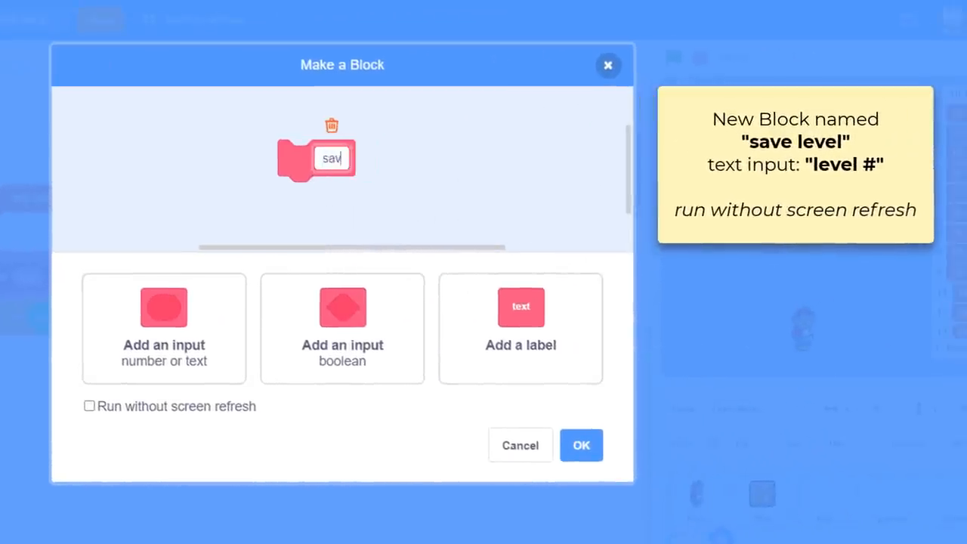
type("e level")
left_click(163, 329)
type("level")
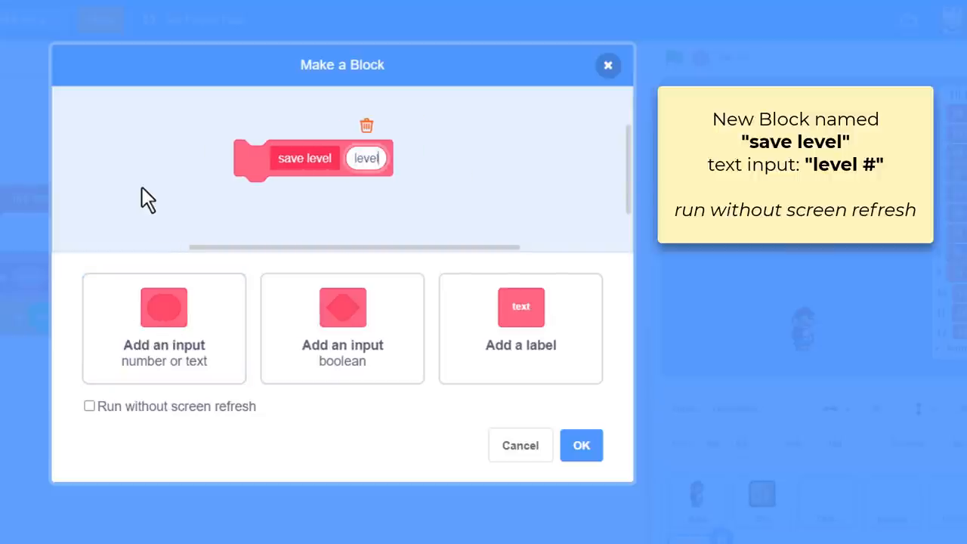
type(" #")
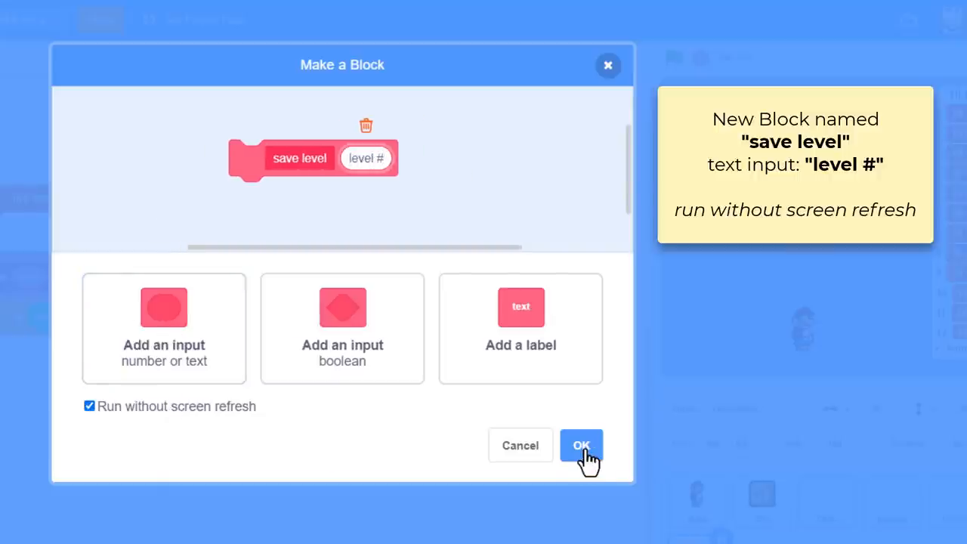
left_click(582, 446)
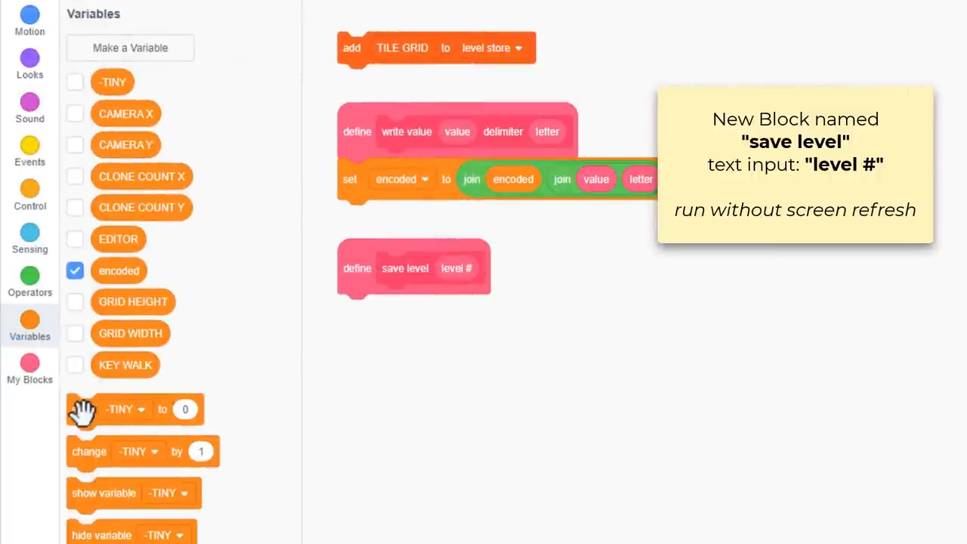
Step: Start the save level definition by setting encoded to an empty value
left_click_drag(80, 408, 349, 310)
left_click(408, 310)
left_click(375, 538)
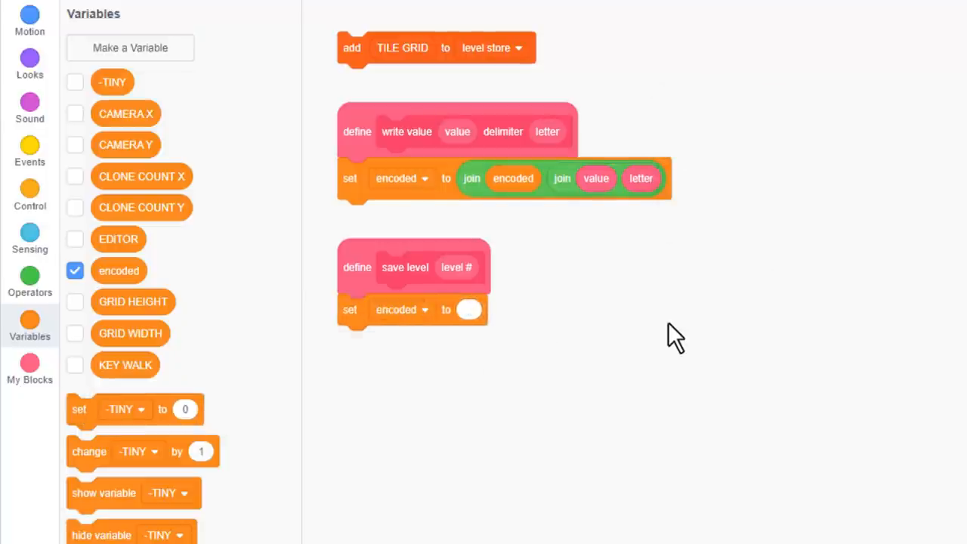
Step: Create a sprite-only tile index variable and set it to 1 in save level
left_click(129, 48)
type("tile index")
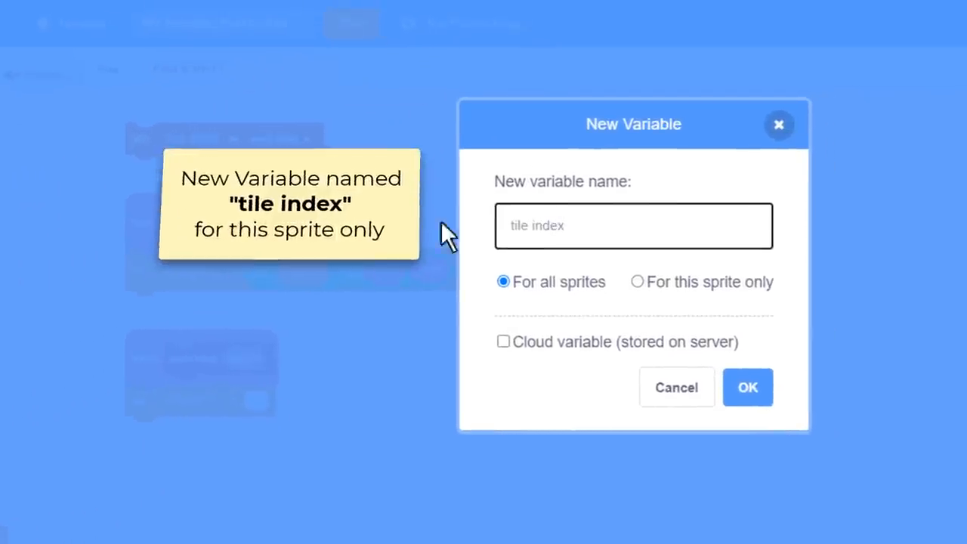
left_click(643, 279)
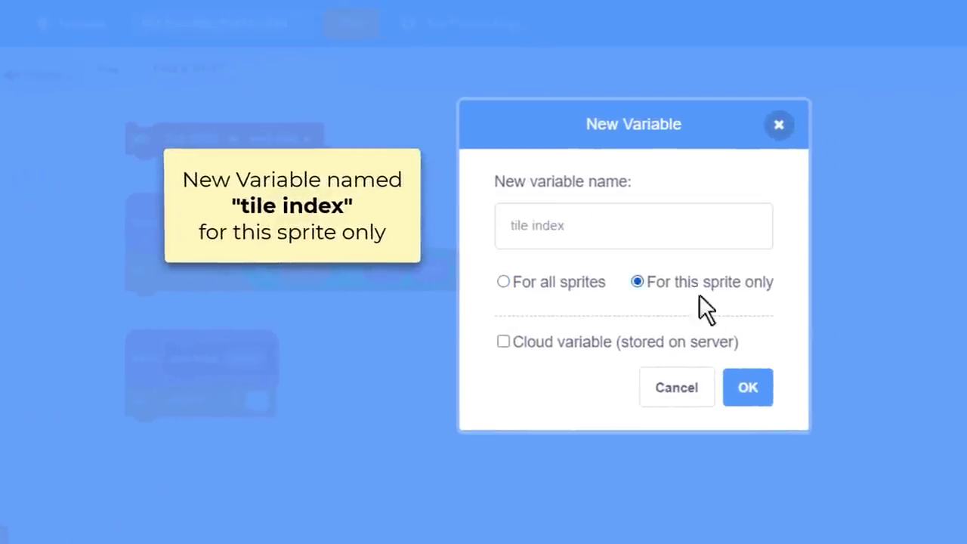
left_click(748, 387)
left_click_drag(79, 360, 372, 263)
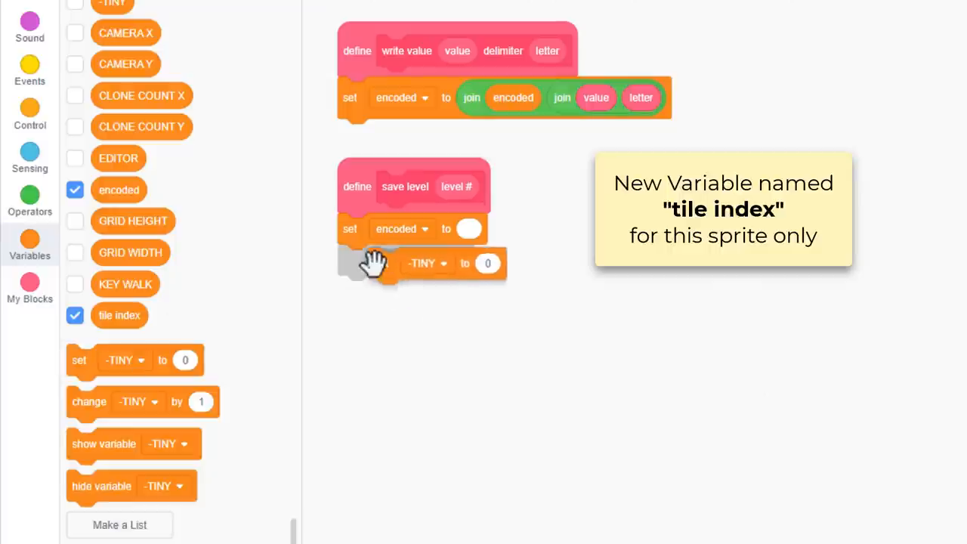
left_click(430, 260)
scroll(422, 446, "down", 3)
left_click(402, 504)
type("1")
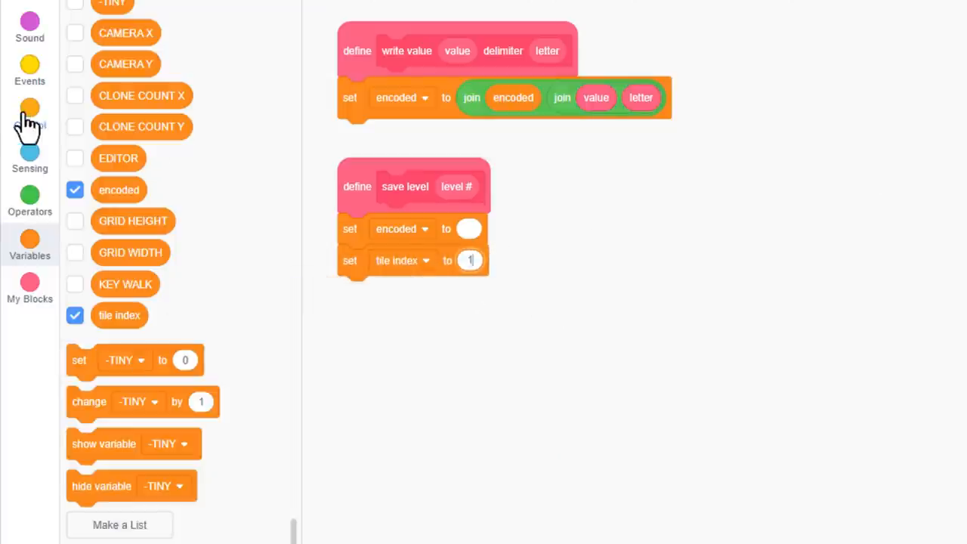
Step: Add a repeat GRID HEIGHT loop and duplicate it as a nested inner loop
left_click(30, 113)
left_click_drag(90, 30, 359, 291)
left_click(29, 242)
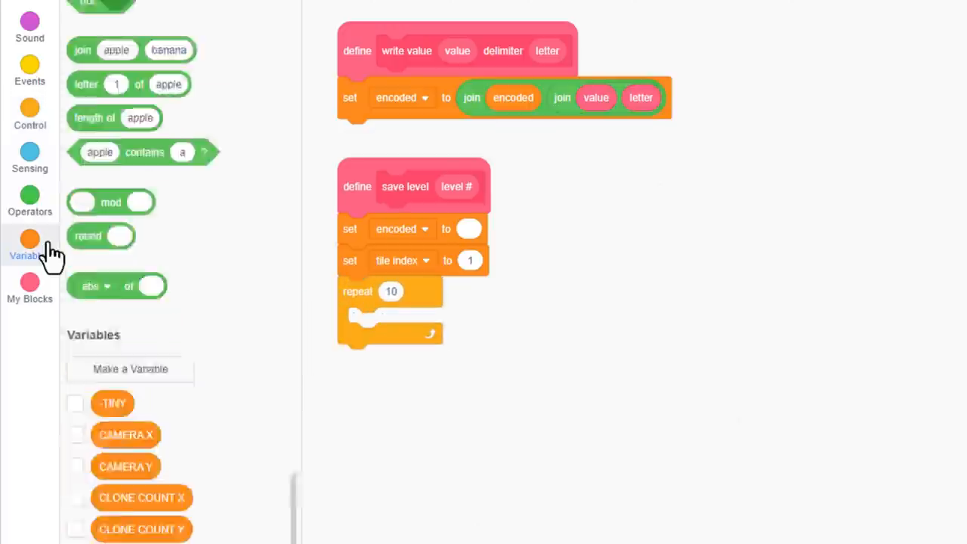
left_click_drag(133, 220, 419, 292)
right_click(363, 291)
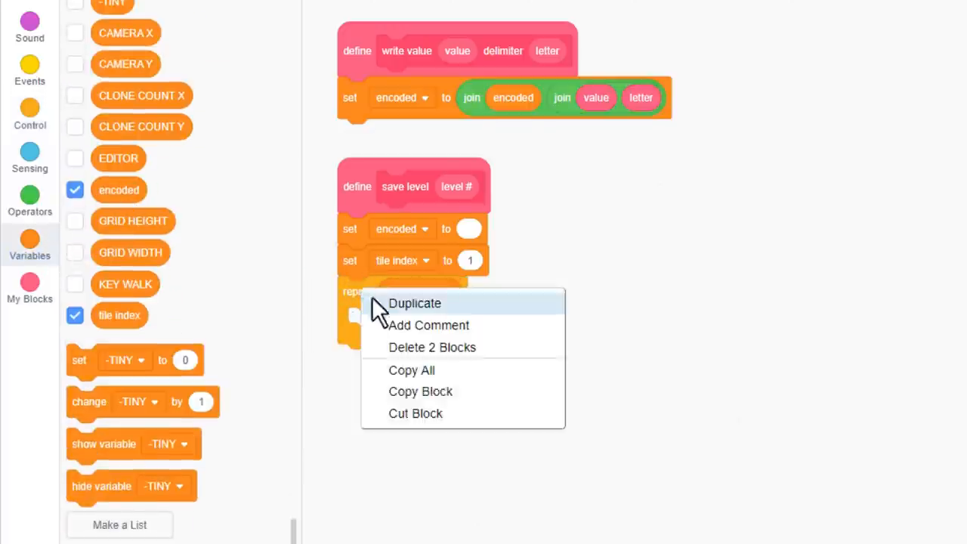
left_click(411, 303)
right_click(417, 323)
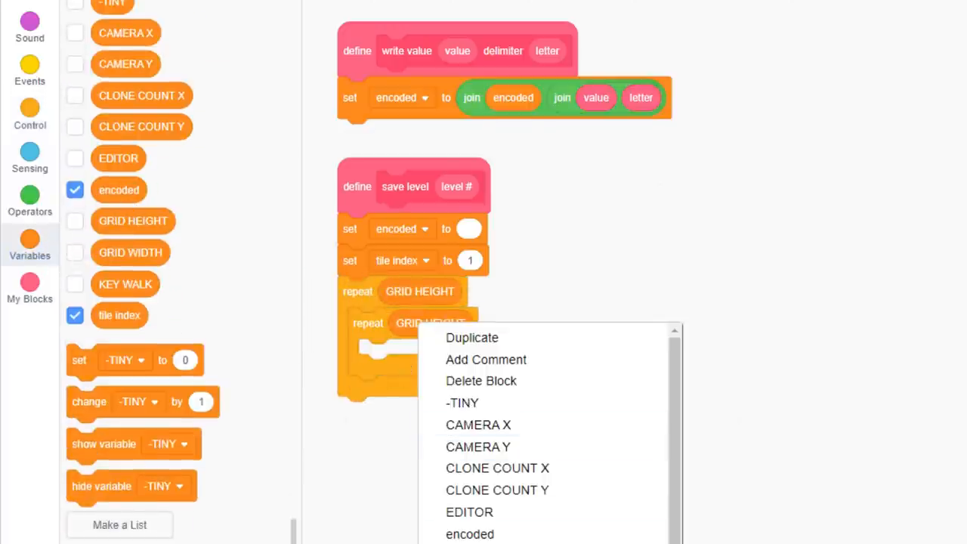
Step: Make the inner loop repeat GRID WIDTH, running write value with item tile index of TILE GRID and an _ delimiter
left_click(484, 528)
left_click(30, 287)
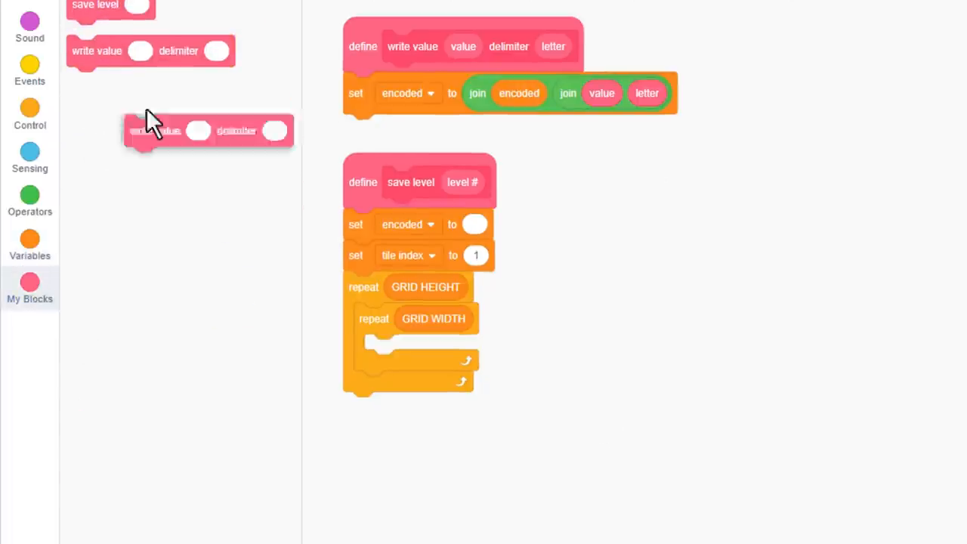
left_click_drag(97, 51, 404, 348)
left_click(29, 242)
left_click_drag(83, 490, 438, 348)
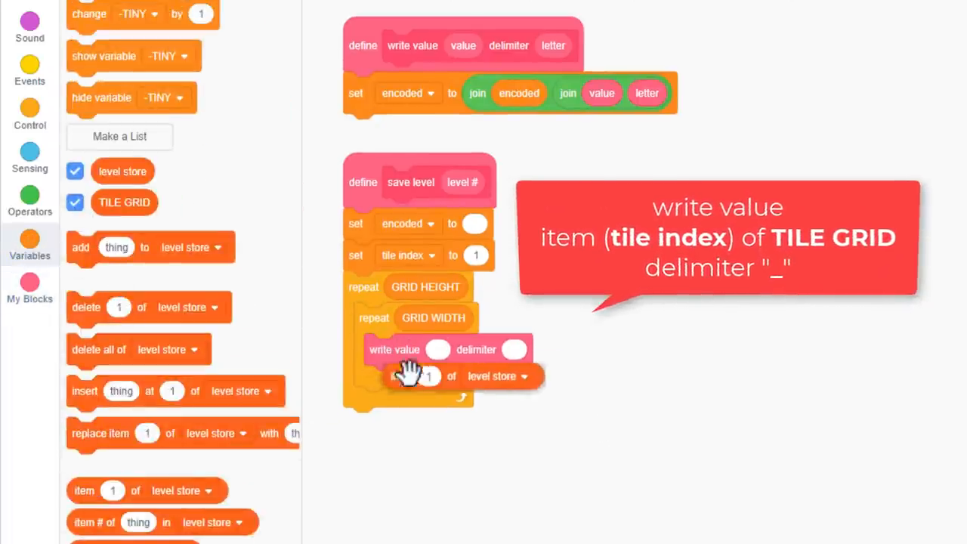
left_click(565, 349)
left_click(460, 425)
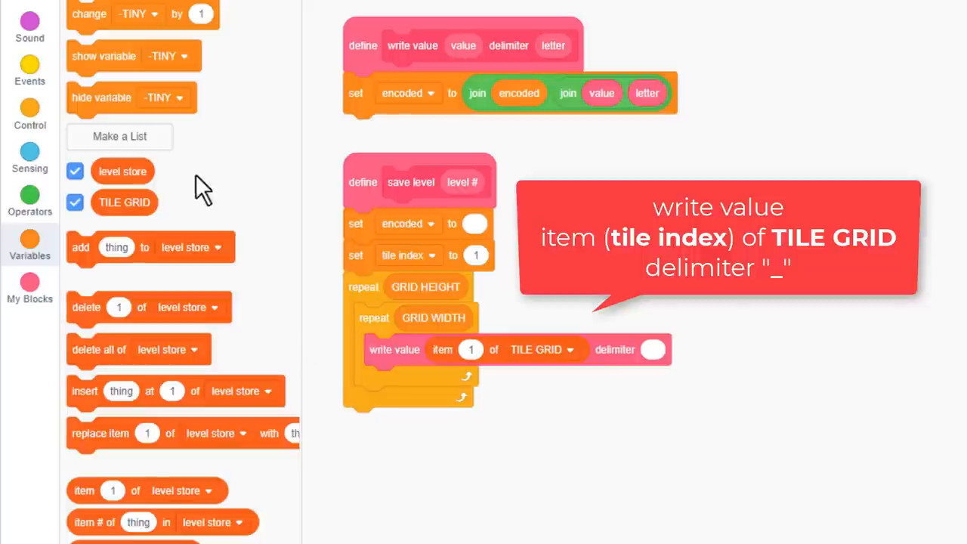
scroll(196, 175, "up", 5)
mouse_move(119, 217)
left_mouse_down()
mouse_move(457, 361)
mouse_move(468, 352)
left_mouse_up()
left_click(683, 352)
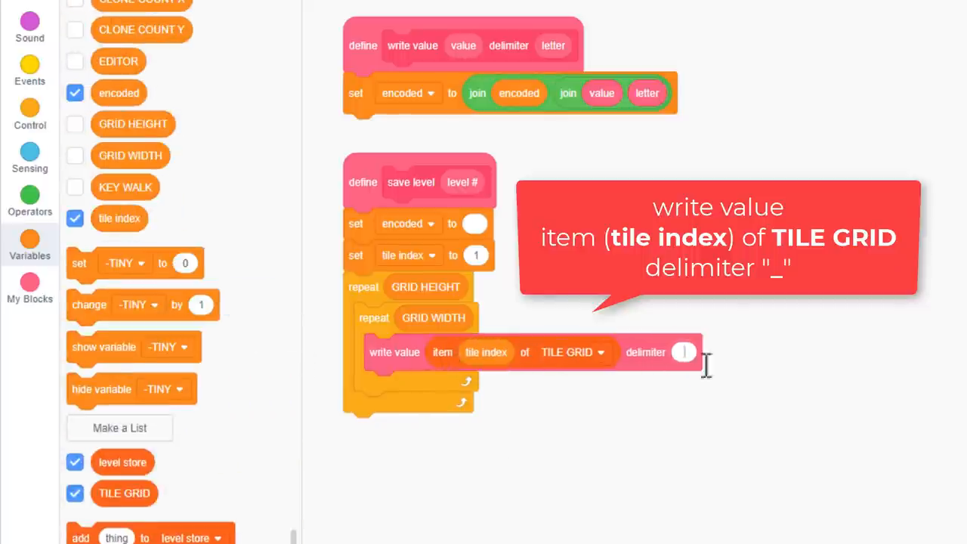
type("_")
left_click(760, 407)
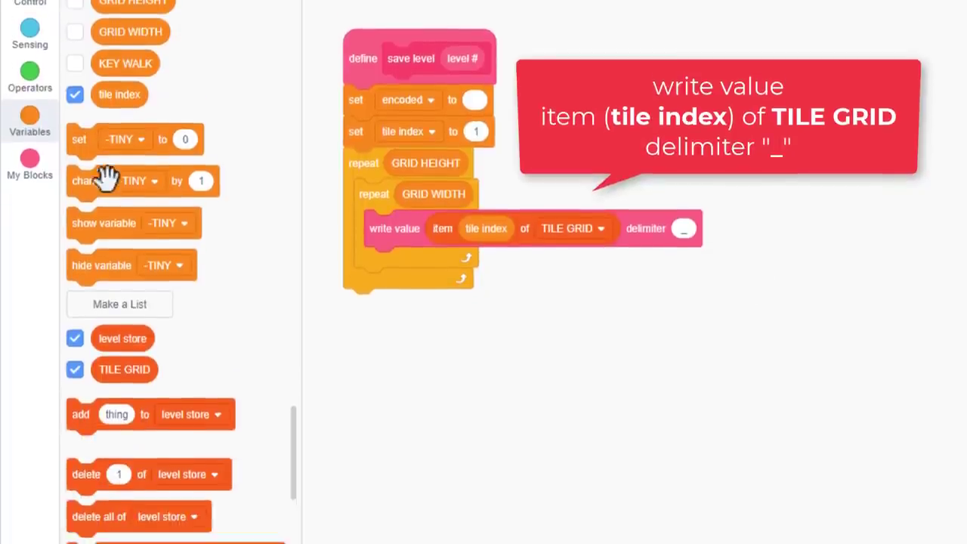
Step: Add change tile index by 1 inside the inner loop
left_click_drag(89, 181, 386, 263)
left_click(436, 263)
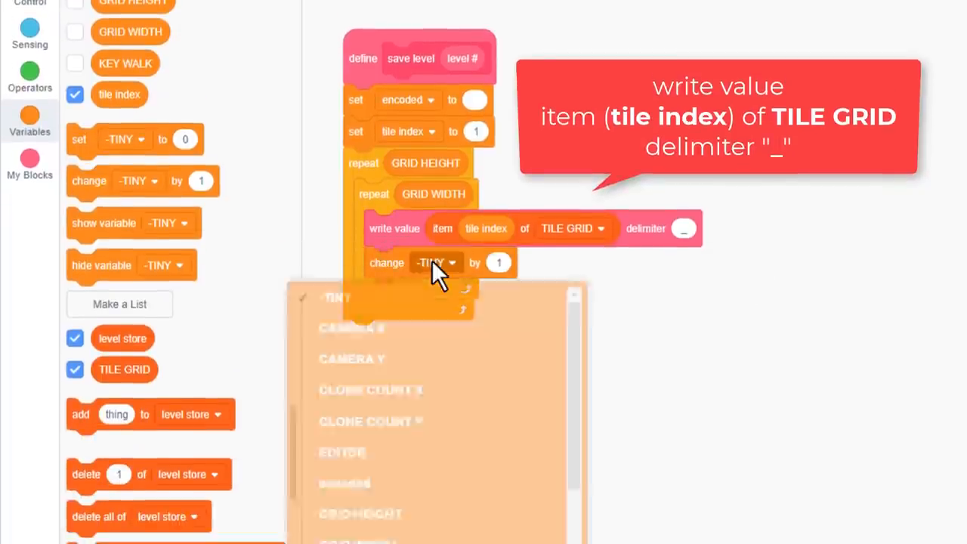
scroll(435, 401, "down", 3)
left_click(412, 505)
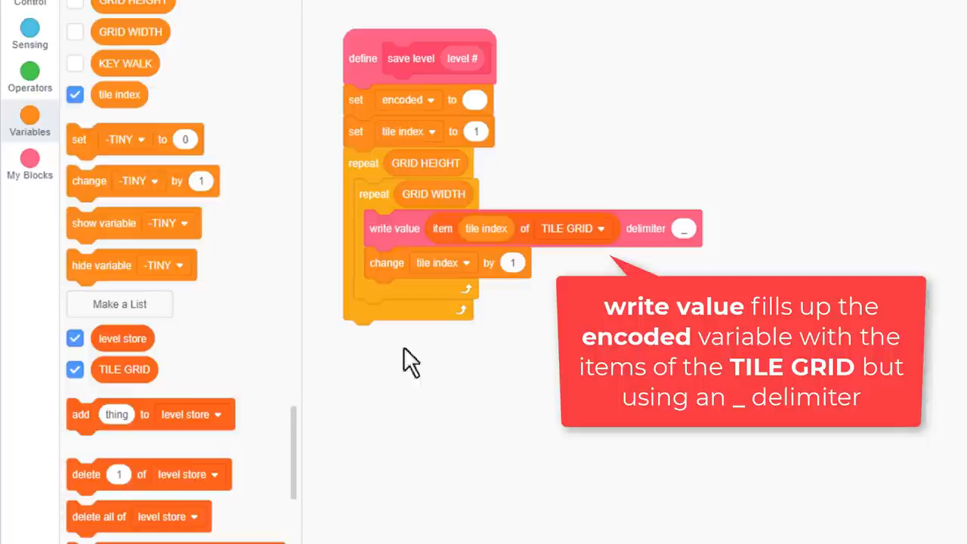
scroll(181, 302, "down", 4)
left_click_drag(99, 226, 376, 336)
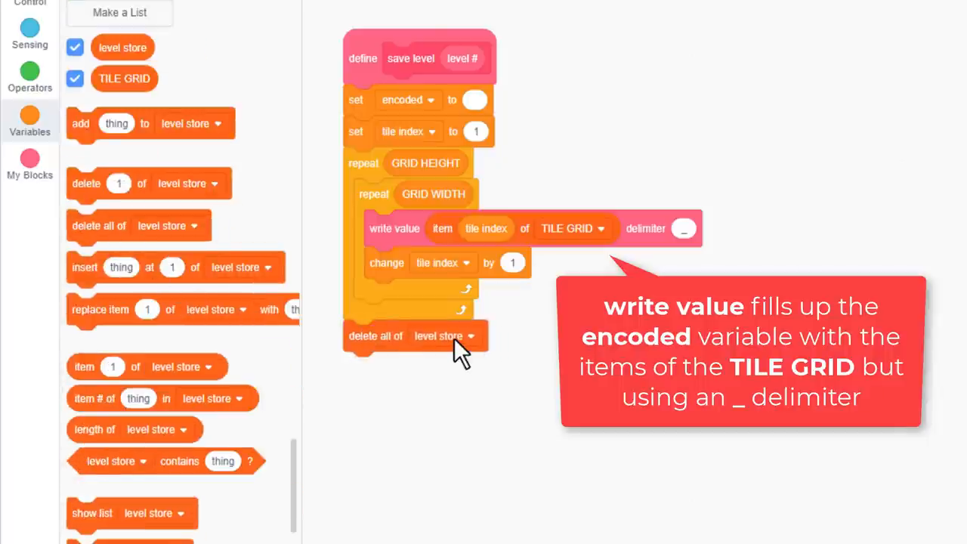
Step: End save level by deleting all of level store and adding encoded to it
mouse_move(80, 124)
left_mouse_down()
mouse_move(360, 364)
mouse_move(184, 371)
left_mouse_up()
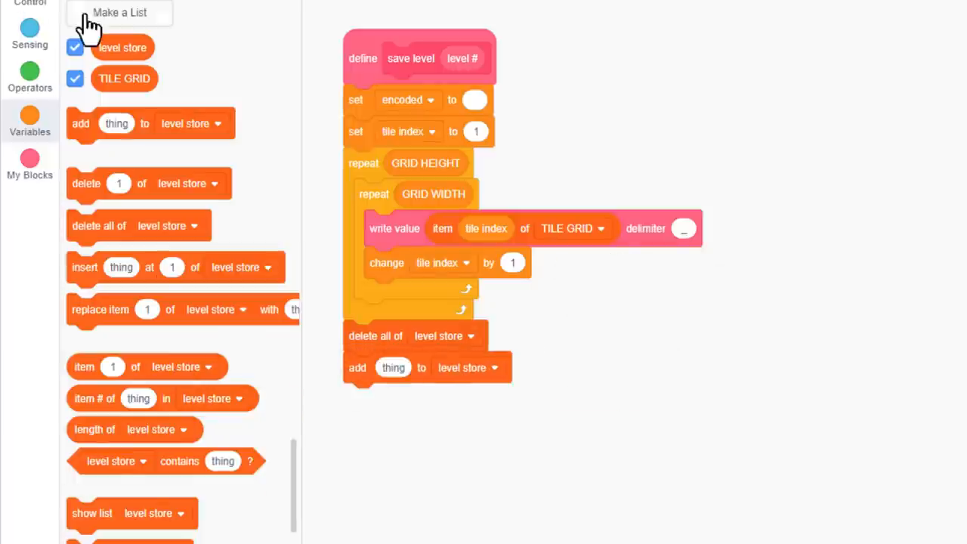
scroll(151, 227, "up", 5)
left_click_drag(118, 163, 407, 365)
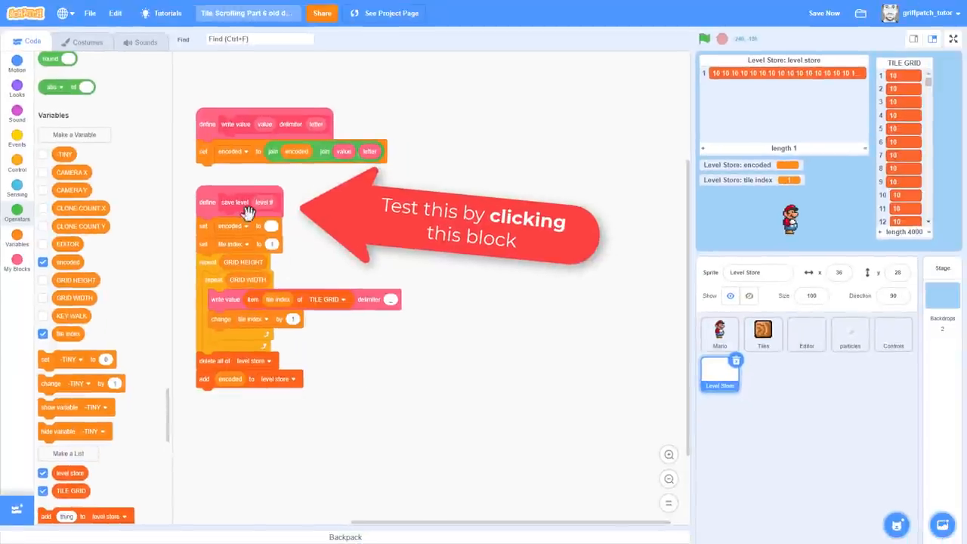
Step: Run save level, copy the underscore-separated string from level store, and paste it over the Notepad++ notes
left_click(231, 201)
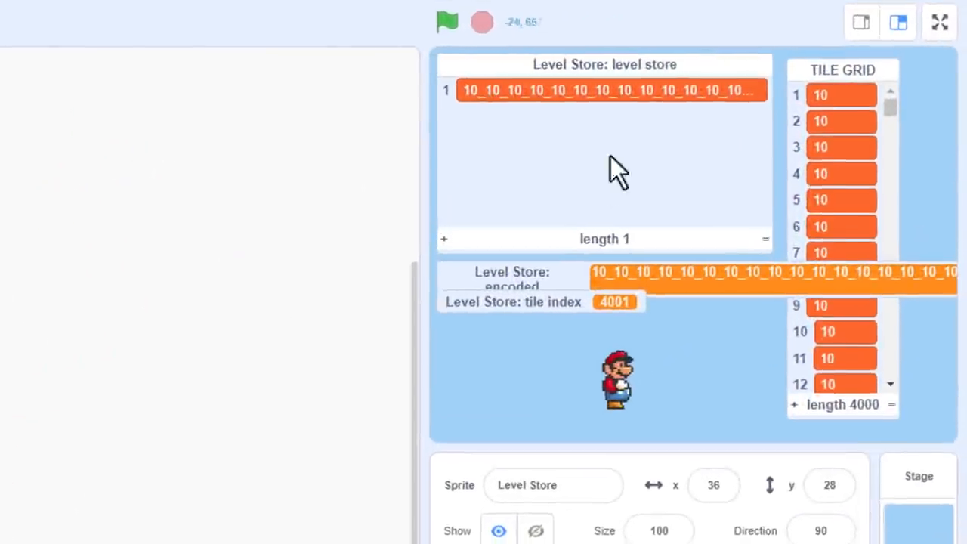
left_click(688, 90)
key("ctrl+c")
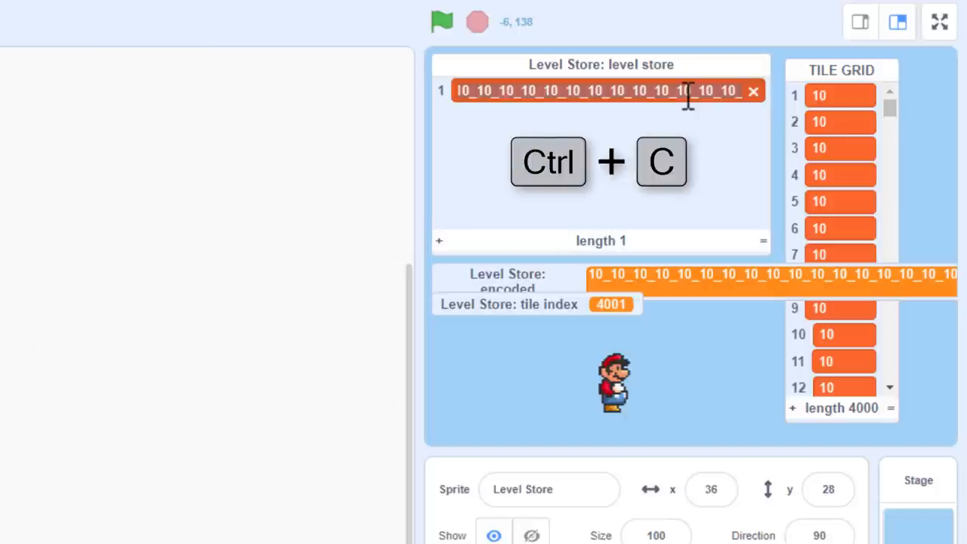
key("alt+Tab")
key("ctrl+a")
key("ctrl+v")
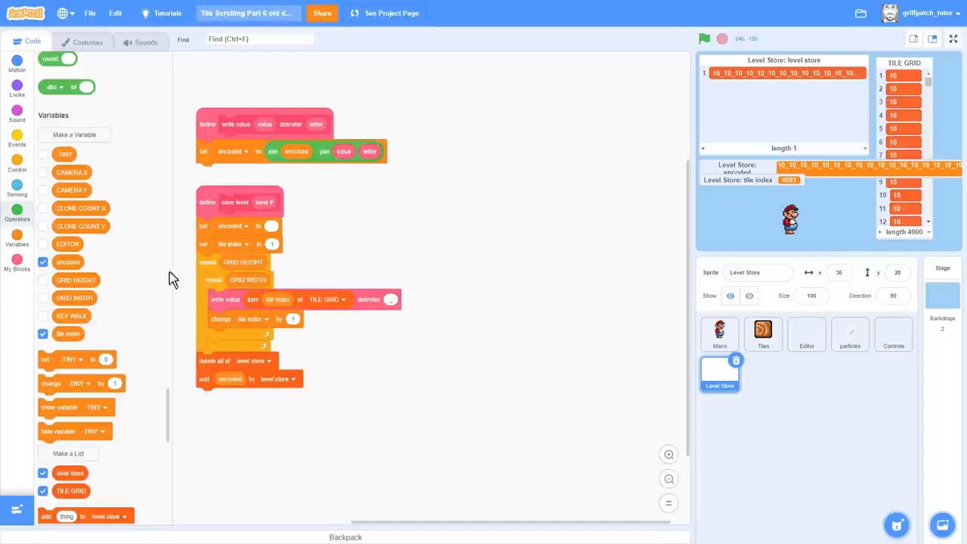
Step: Create two variables, length and tile, each scoped to this sprite only
left_click(69, 136)
type("length")
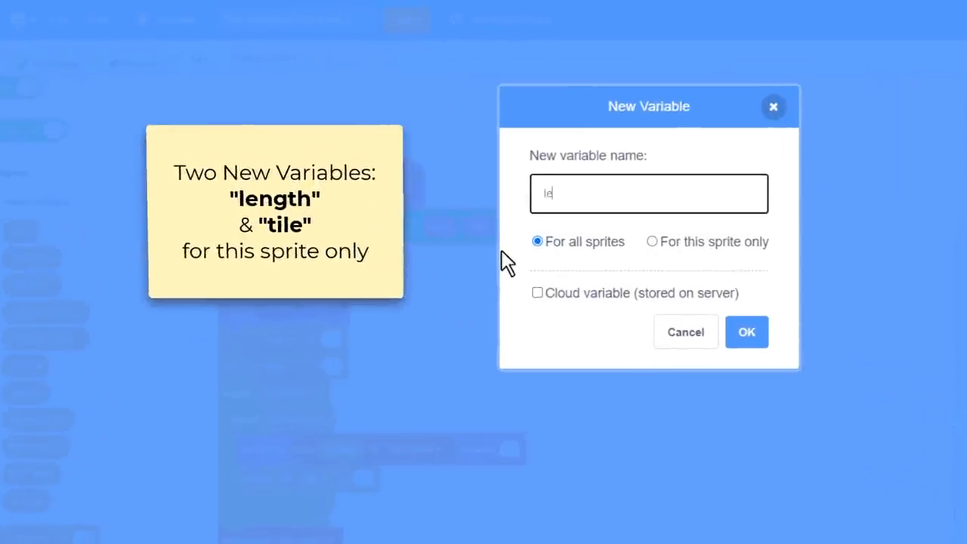
left_click(672, 242)
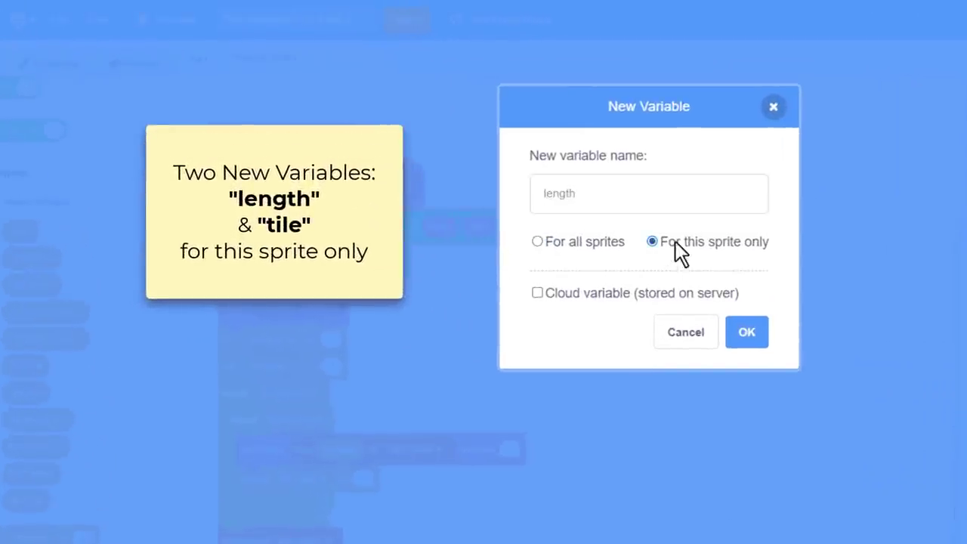
left_click(746, 332)
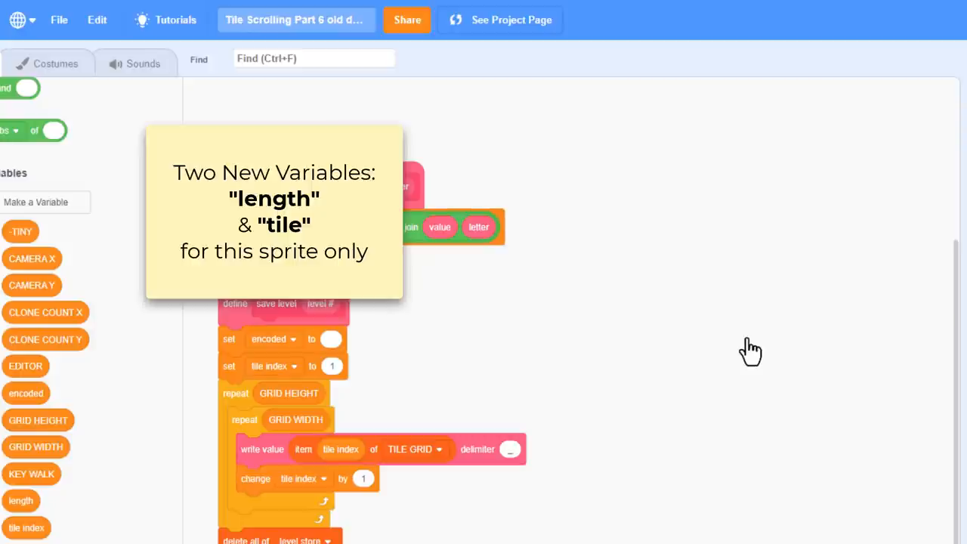
left_click(45, 202)
type("tile")
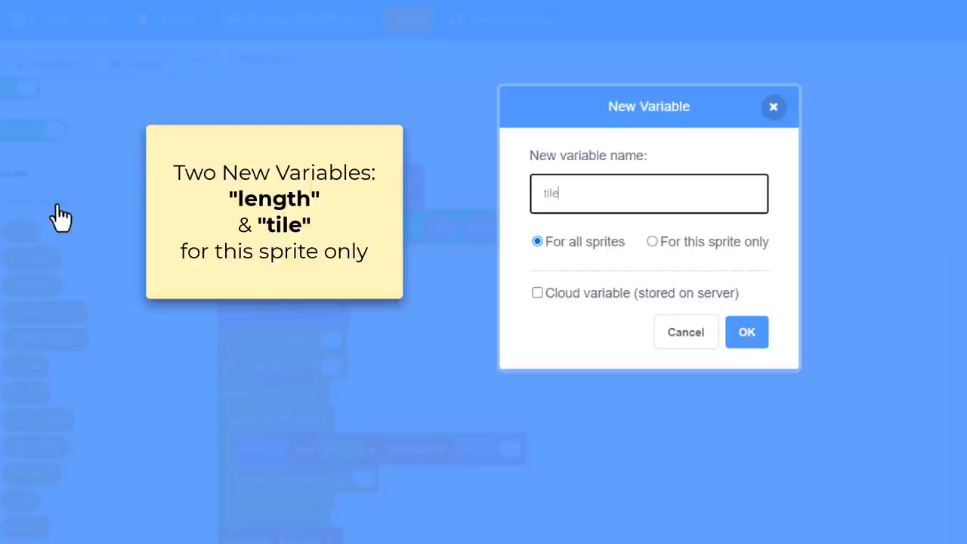
left_click(684, 245)
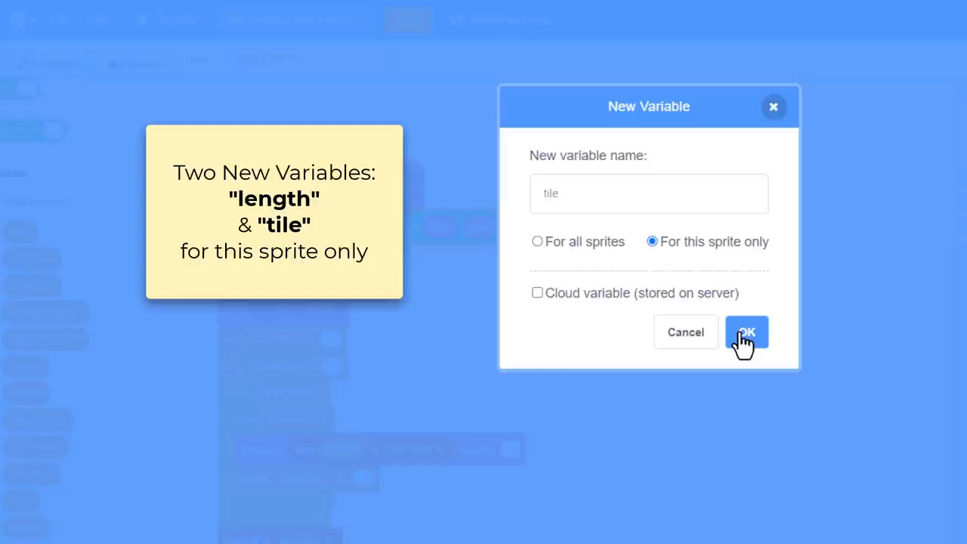
left_click(744, 337)
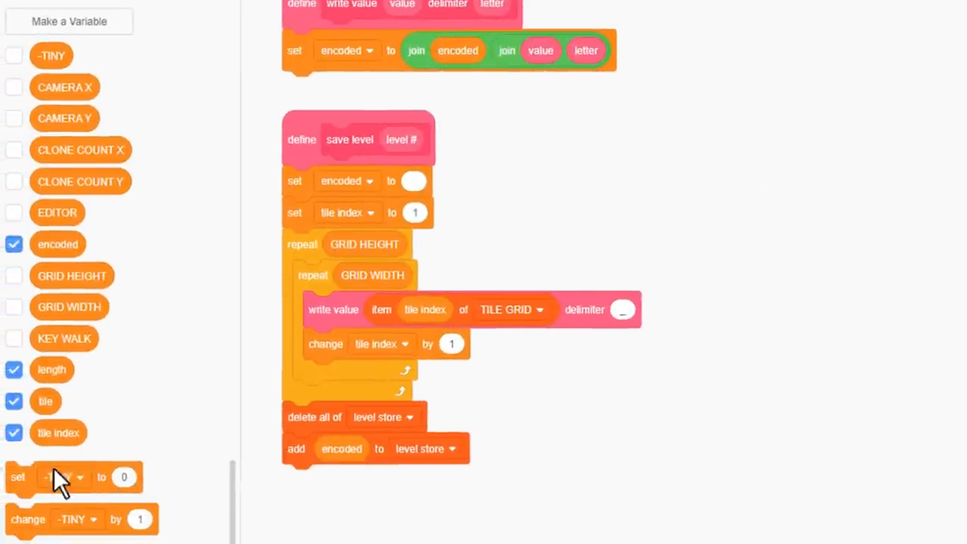
Step: Add set tile to item tile index of TILE GRID right after set tile index
left_click_drag(56, 476, 487, 263)
left_click(528, 256)
left_click(483, 483)
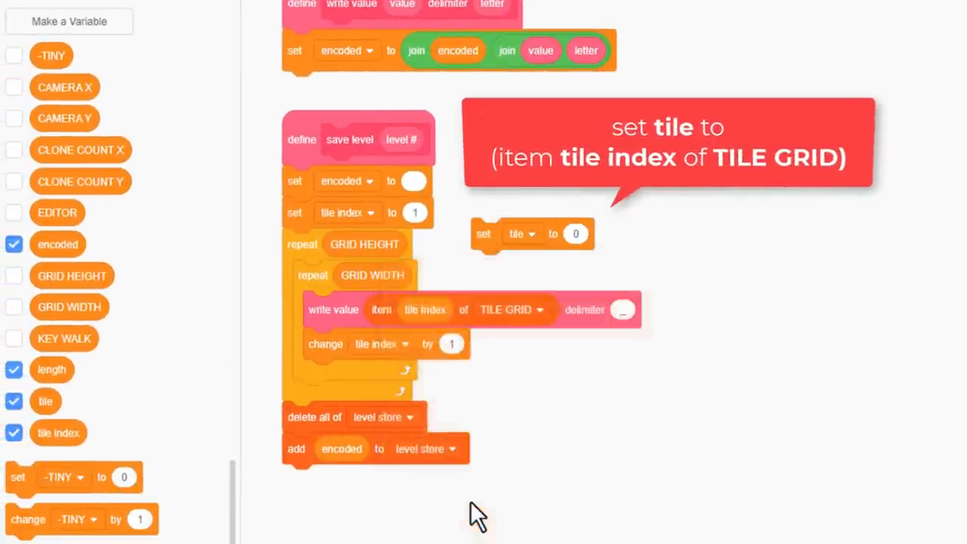
scroll(185, 457, "down", 5)
scroll(185, 457, "down", 3)
left_click_drag(68, 529, 619, 238)
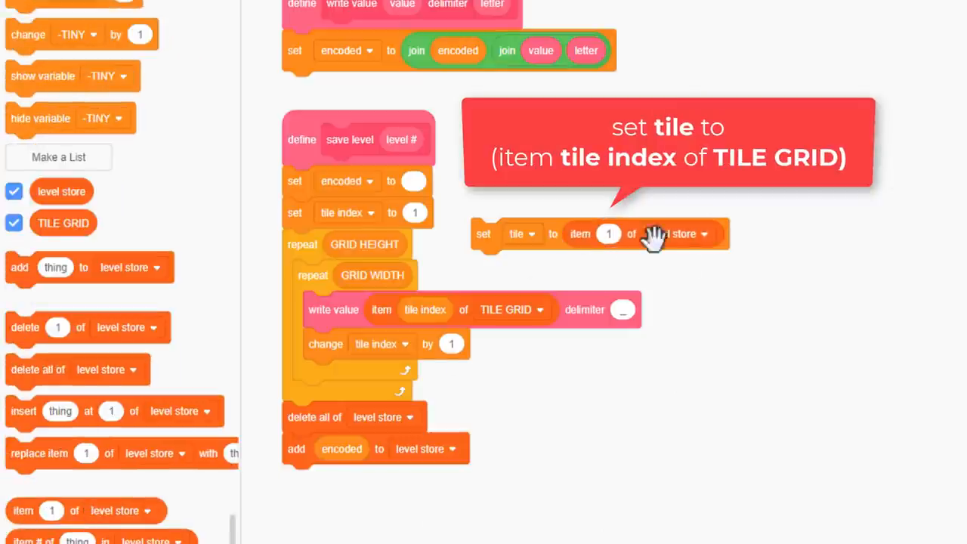
left_click(702, 233)
left_click(598, 310)
scroll(204, 247, "up", 5)
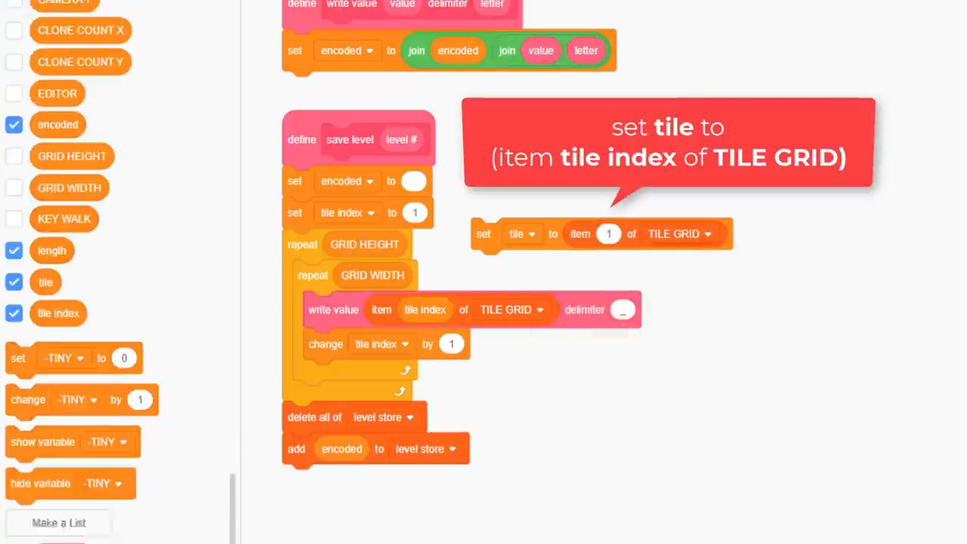
mouse_move(58, 335)
left_mouse_down()
mouse_move(178, 324)
mouse_move(607, 234)
left_mouse_up()
left_click_drag(484, 234, 400, 226)
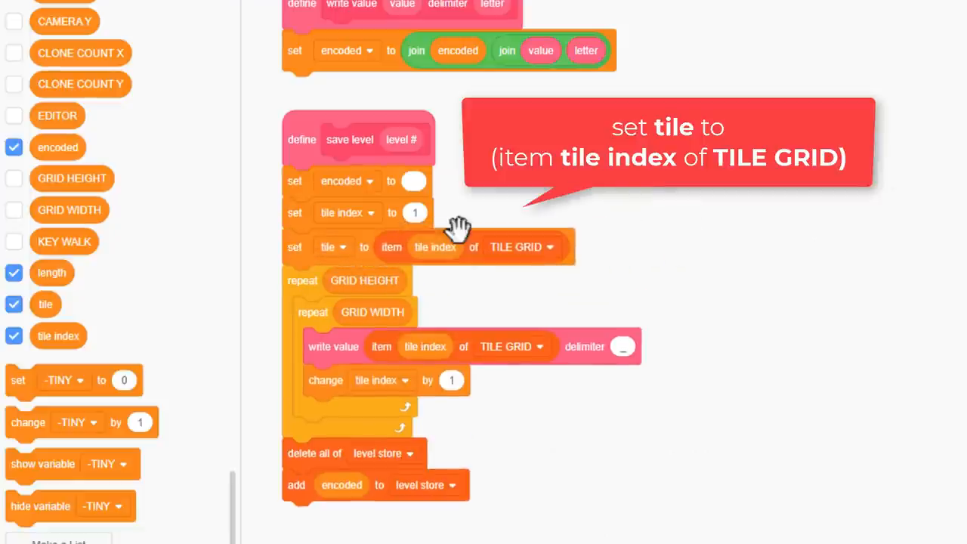
Step: Add set length to 0 directly after the set tile block
left_click_drag(18, 380, 467, 294)
left_click(513, 295)
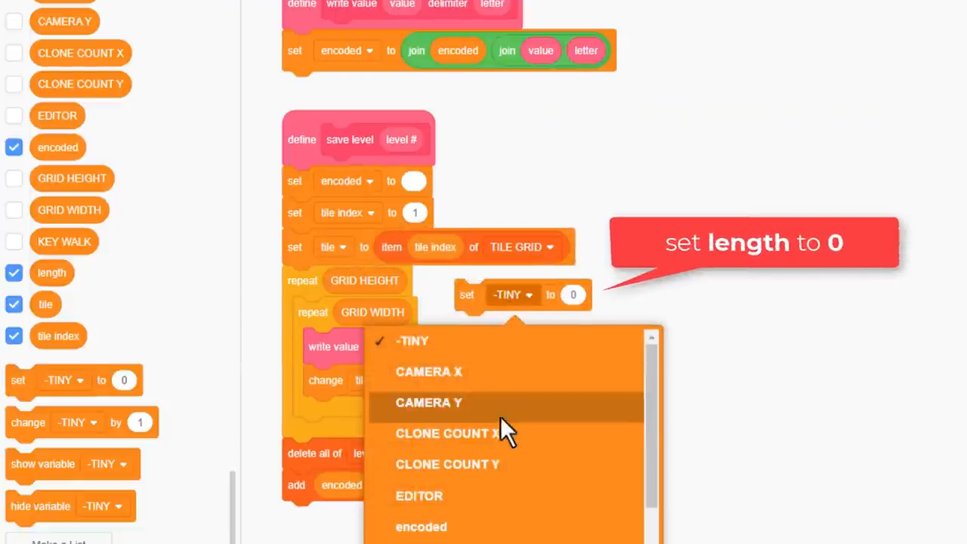
scroll(500, 416, "down", 3)
left_click(477, 474)
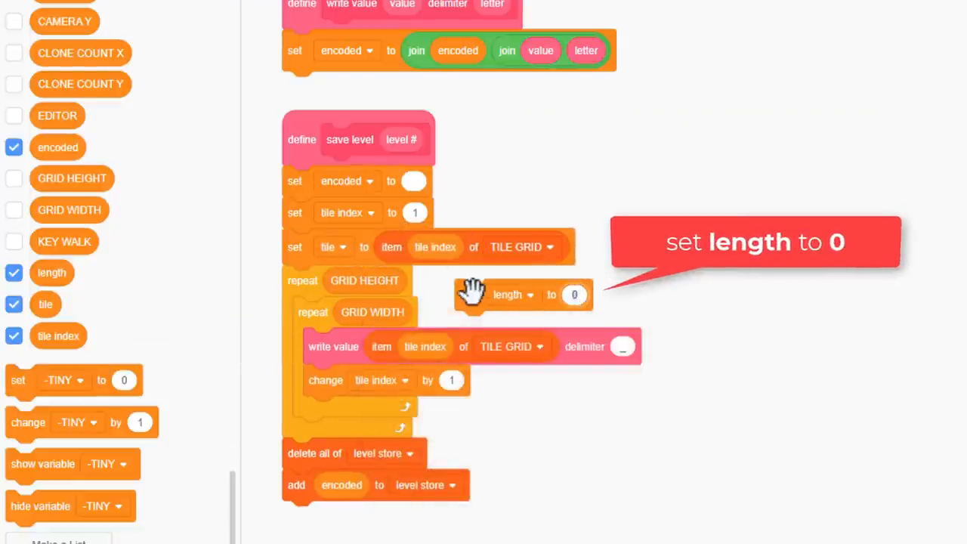
left_click_drag(472, 291, 298, 272)
Step: Wrap the inner loop body in an if-else testing tile = item tile index of TILE GRID
left_click(8, 16)
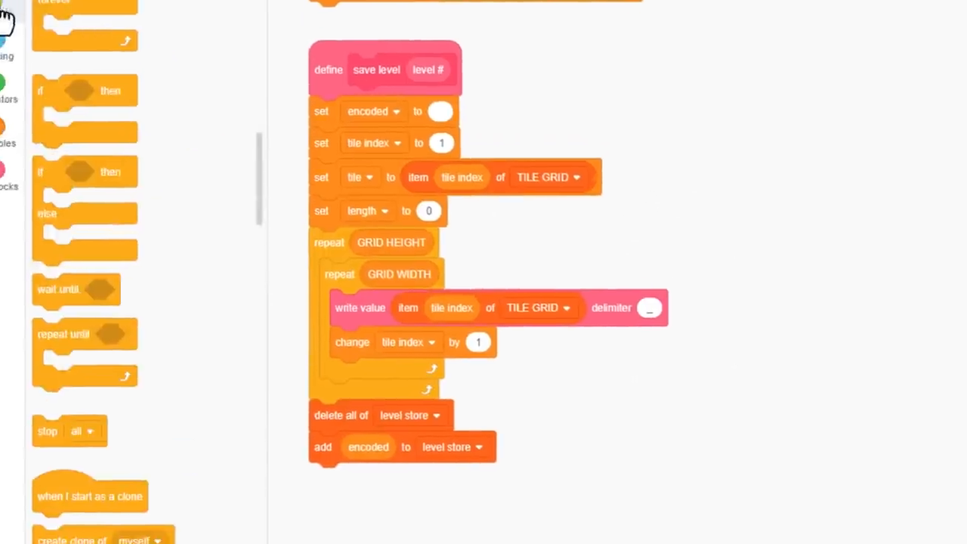
left_click_drag(76, 171, 386, 204)
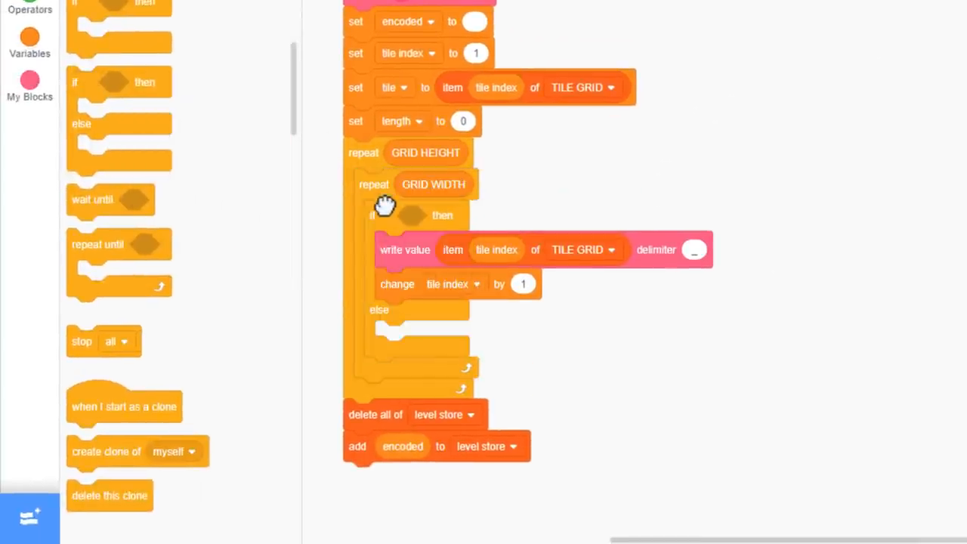
left_click_drag(400, 285, 392, 340)
left_click_drag(713, 203, 573, 355)
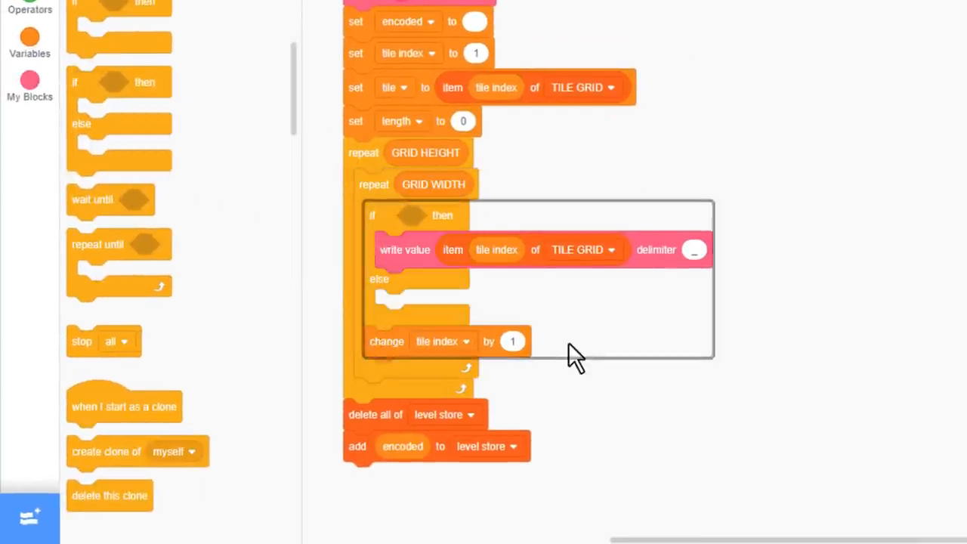
left_click(30, 6)
left_click_drag(82, 38, 423, 215)
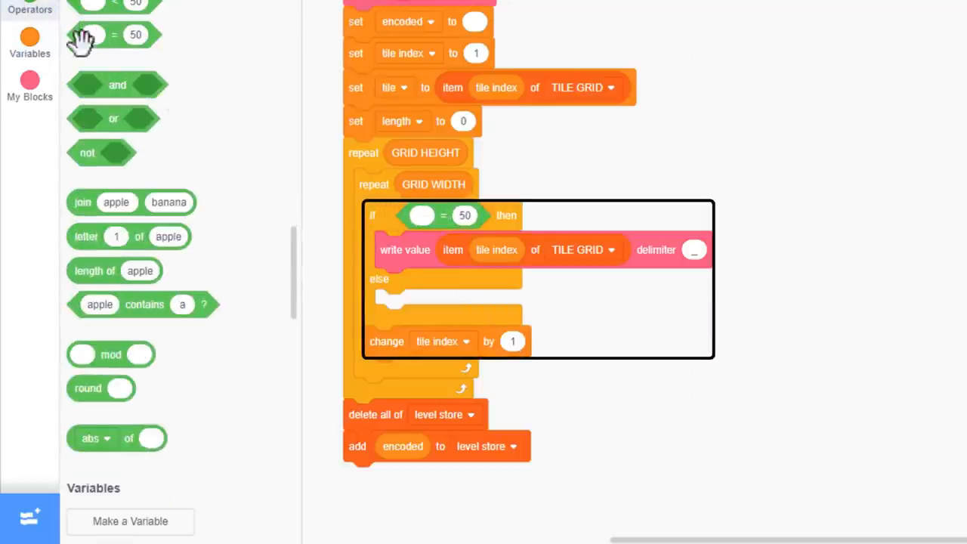
left_click(30, 37)
left_click_drag(106, 144, 422, 216)
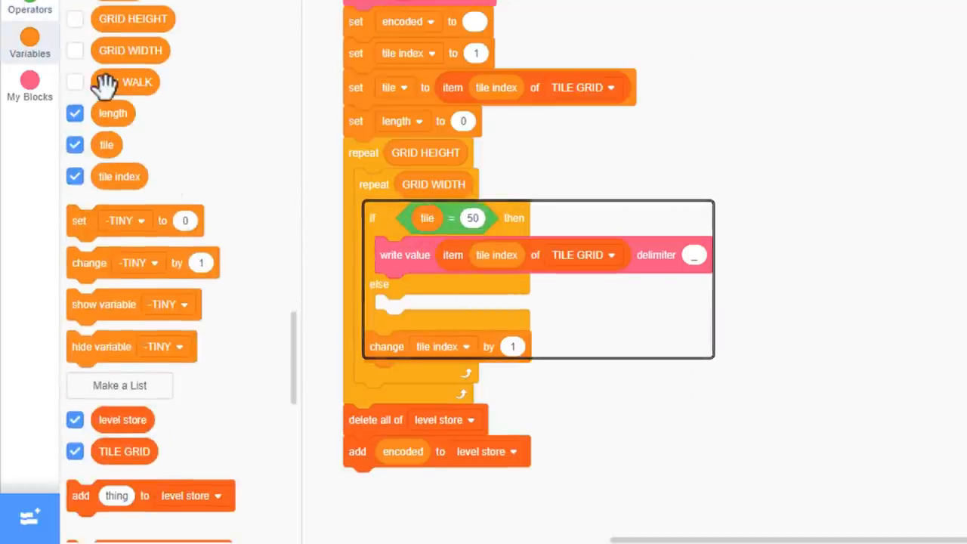
left_click_drag(453, 87, 483, 219)
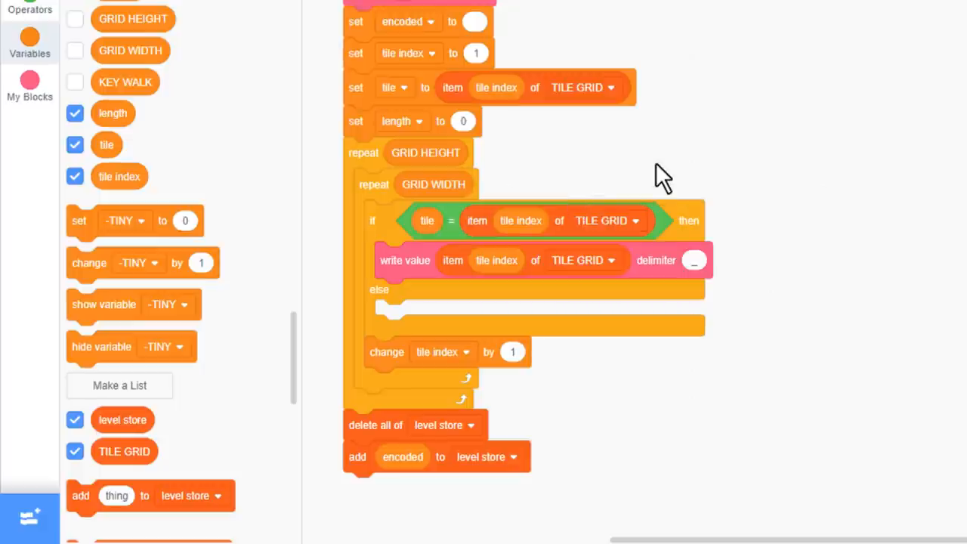
Step: Change length by 1 in the if branch and move the write value into the else branch
left_click_drag(398, 152, 398, 202)
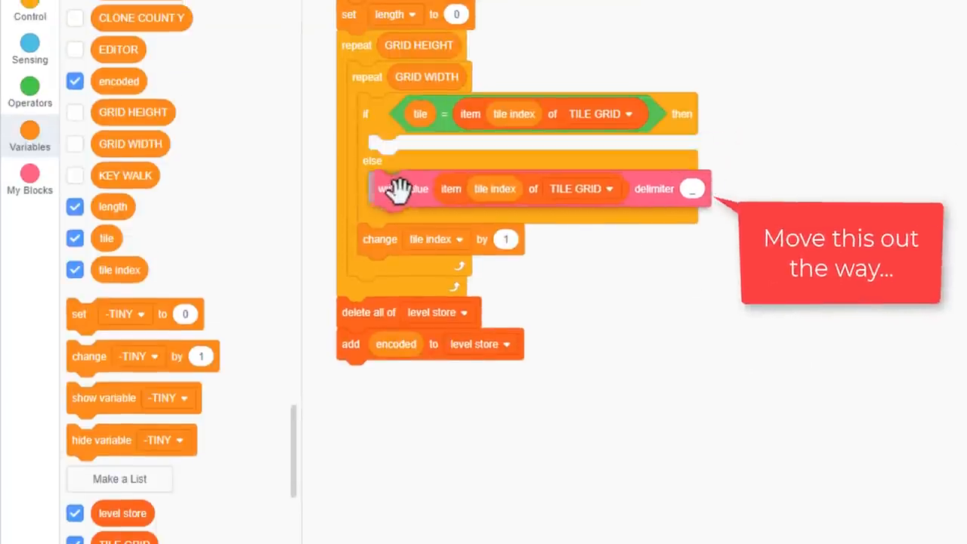
left_click_drag(80, 355, 383, 141)
left_click(453, 142)
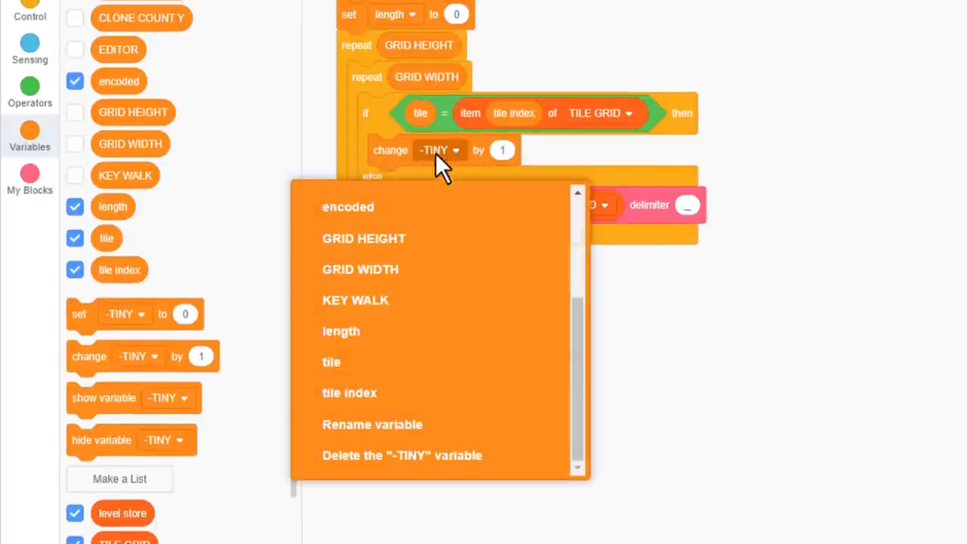
left_click(397, 333)
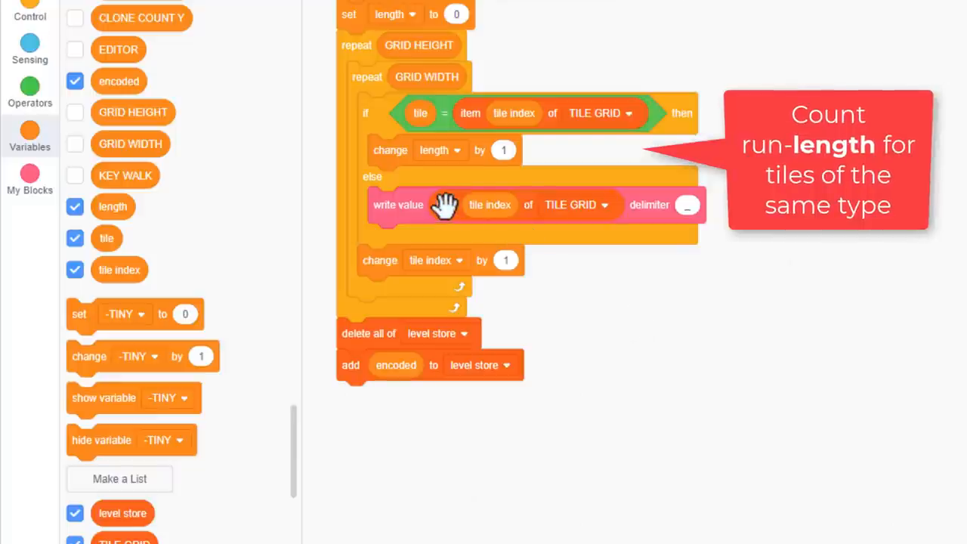
Step: In the else branch write tile then length, then set tile to the grid item and length to 1
left_click_drag(457, 204, 156, 216)
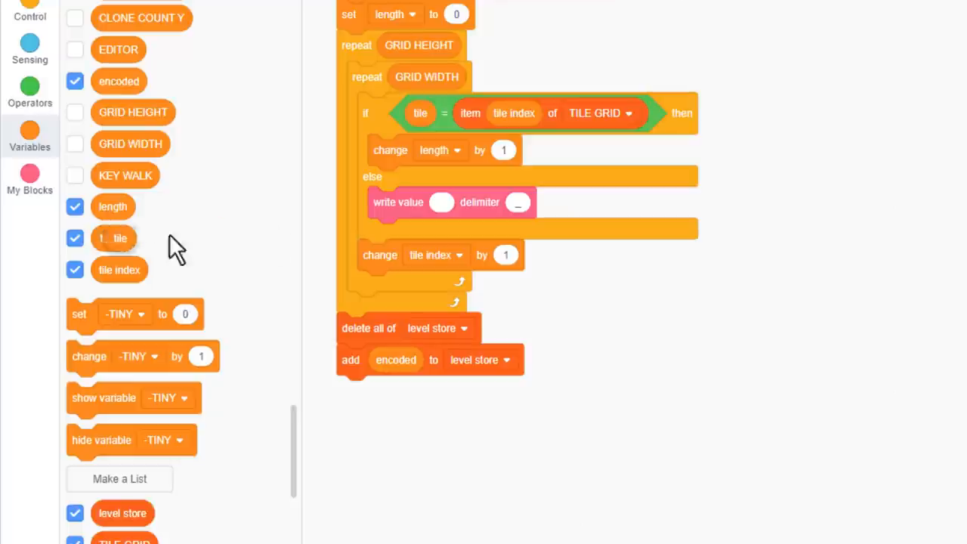
left_click_drag(175, 249, 441, 202)
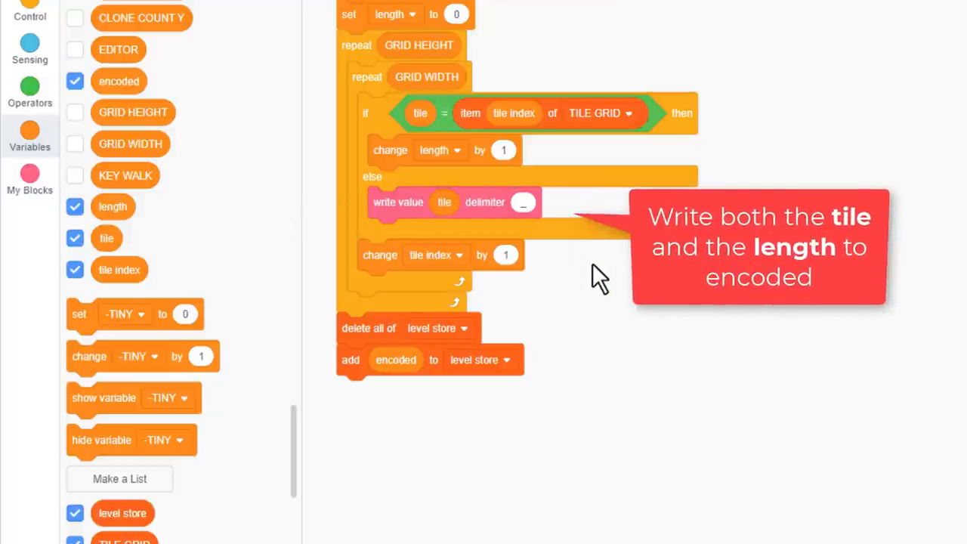
left_click_drag(378, 202, 377, 234)
mouse_move(438, 234)
left_mouse_down()
mouse_move(209, 234)
mouse_move(182, 211)
left_mouse_up()
left_click_drag(113, 206, 453, 235)
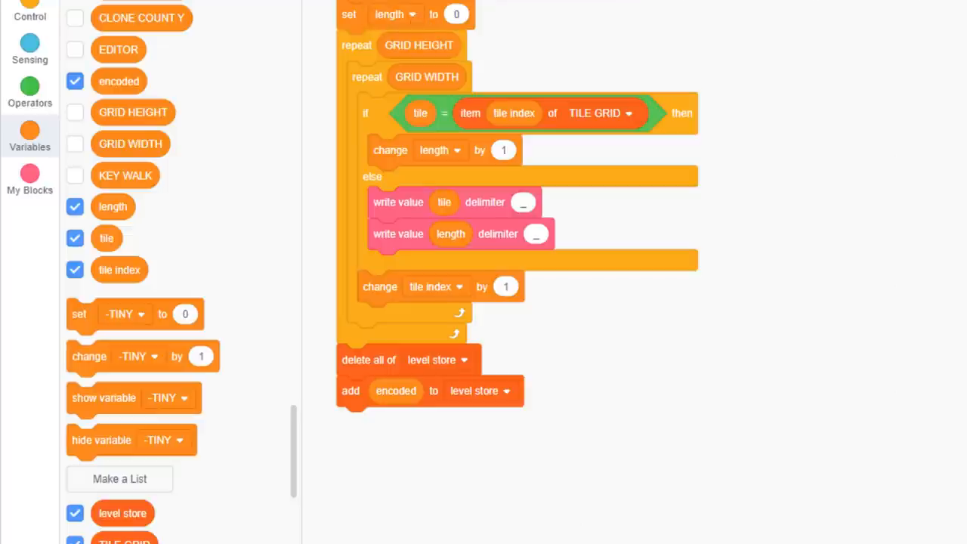
left_click_drag(774, 204, 376, 268)
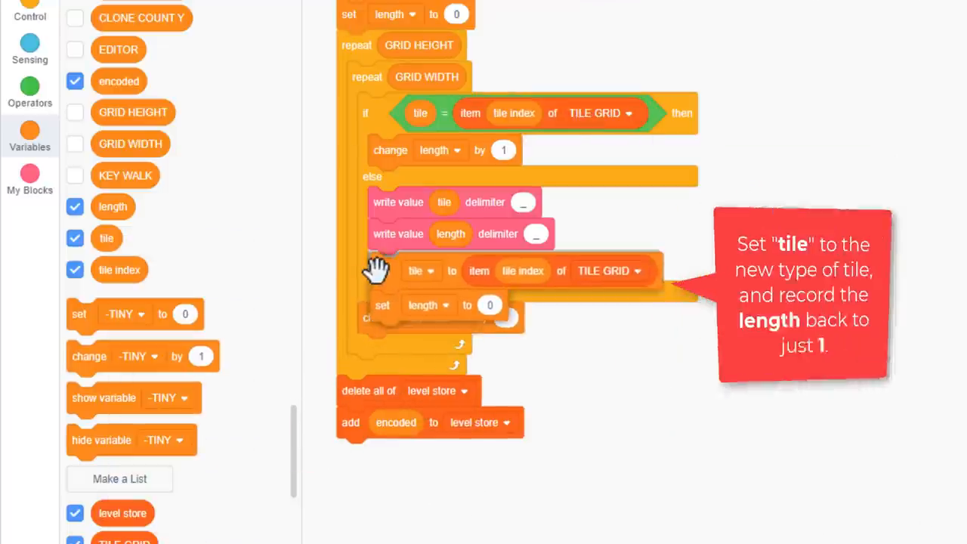
left_click(489, 304)
type("1")
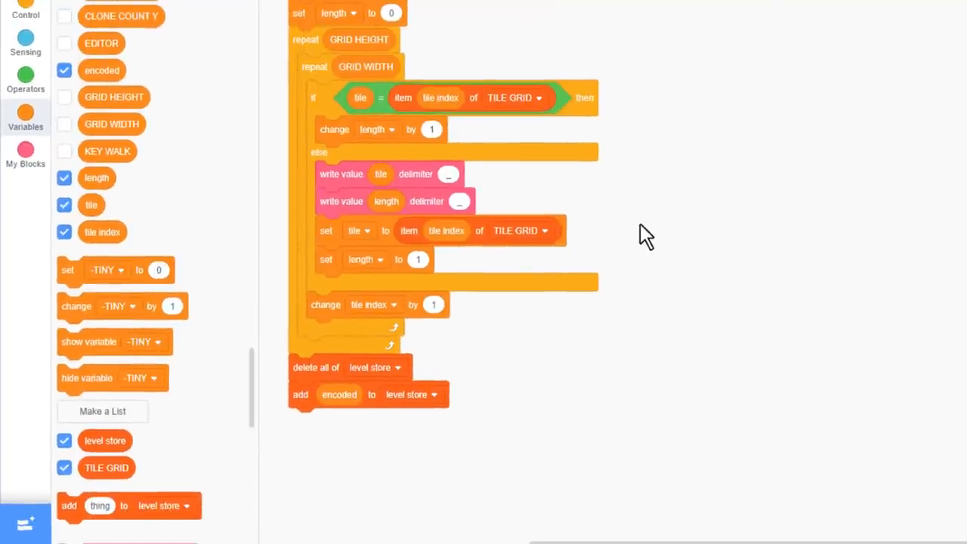
Step: Duplicate the tile and length writes to run once after the loops, then run save level
right_click(347, 175)
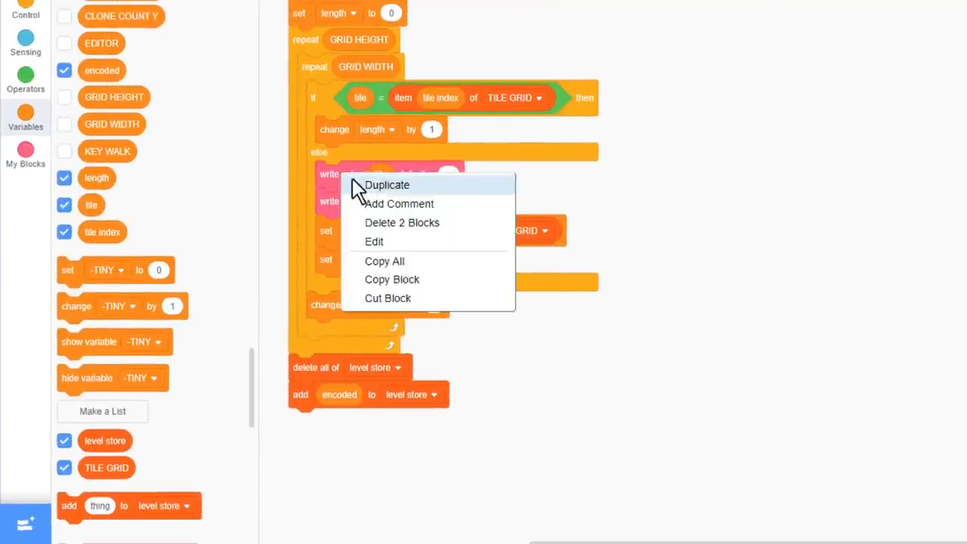
left_click(377, 186)
left_click(634, 212)
left_click_drag(626, 230, 174, 226)
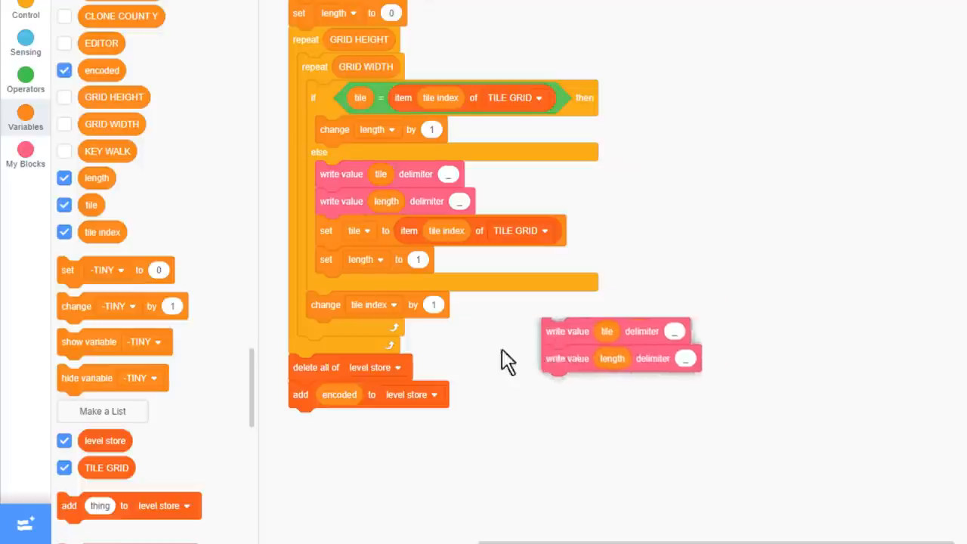
left_click_drag(619, 177, 302, 362)
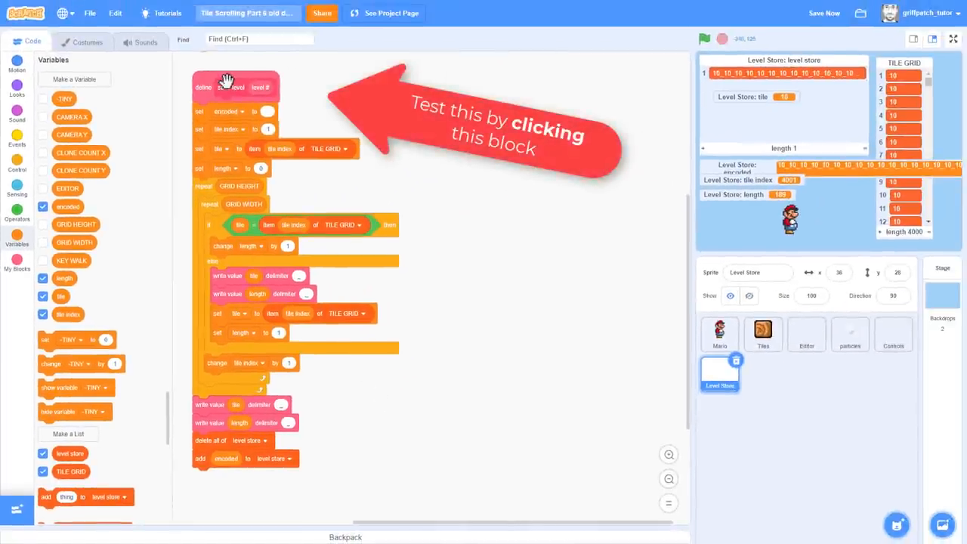
left_click(226, 81)
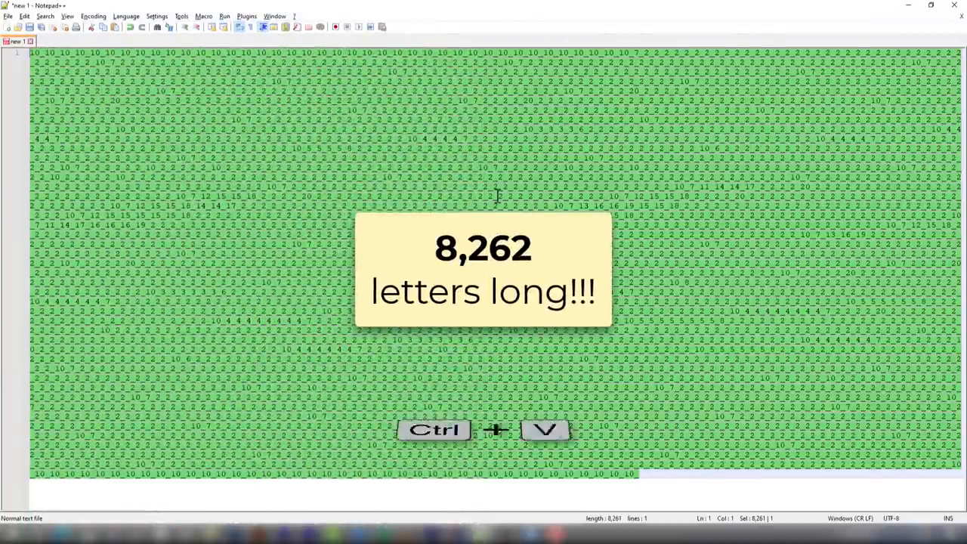
Step: Paste the encoded level text into Notepad++ to read its length of about 8,261 characters
key("ctrl+v")
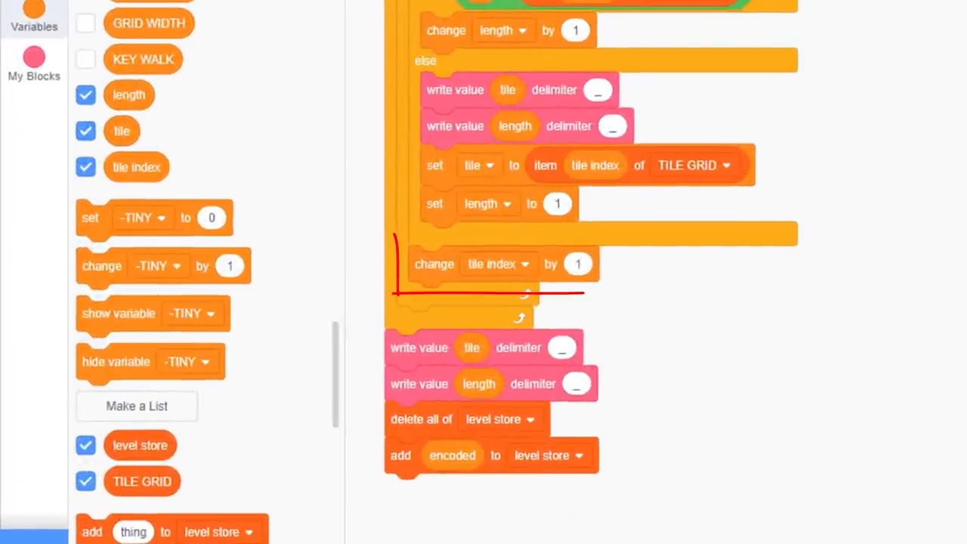
Step: Change tile index by GRID HEIGHT in the inner loop and duplicate that block after the loop
left_click_drag(148, 3, 628, 267)
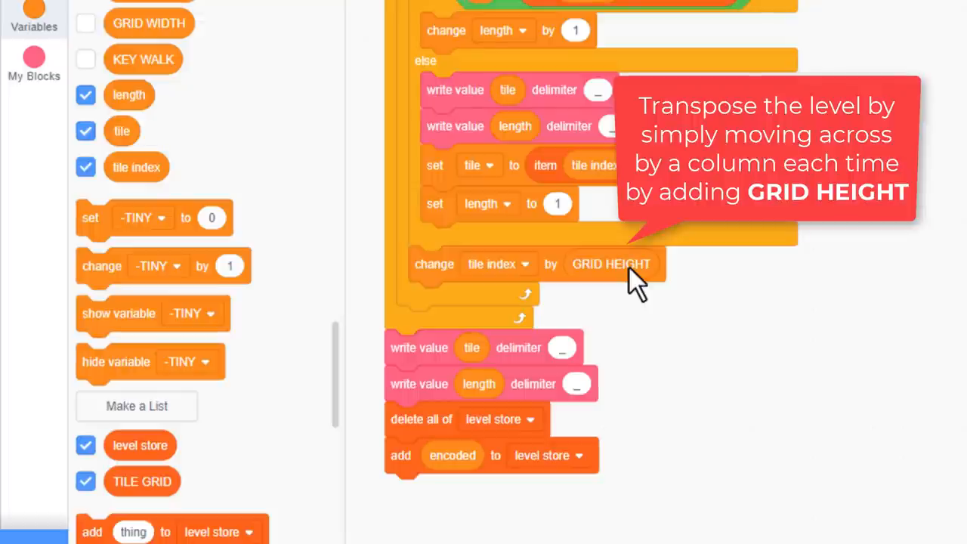
right_click(435, 264)
left_click(491, 279)
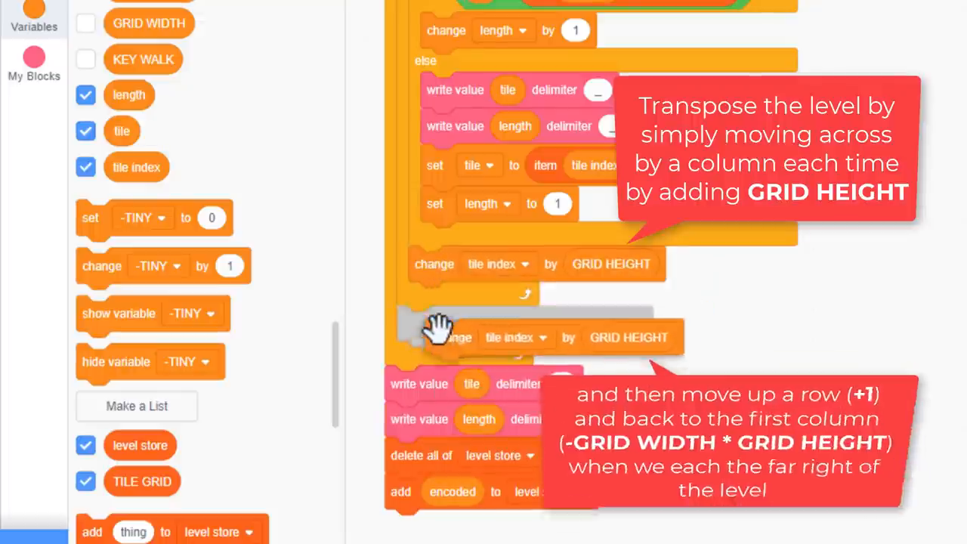
left_click(445, 324)
left_click_drag(604, 323, 759, 319)
Step: Make the copied block change tile index by 1 − GRID WIDTH × GRID HEIGHT
left_click(34, 114)
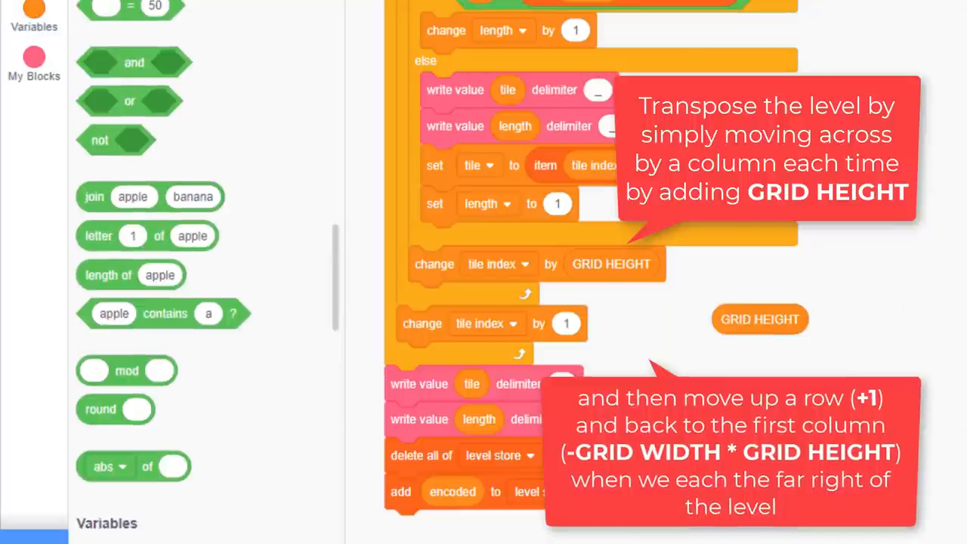
mouse_move(127, 370)
left_mouse_down()
mouse_move(534, 223)
mouse_move(603, 329)
left_mouse_up()
left_click(34, 15)
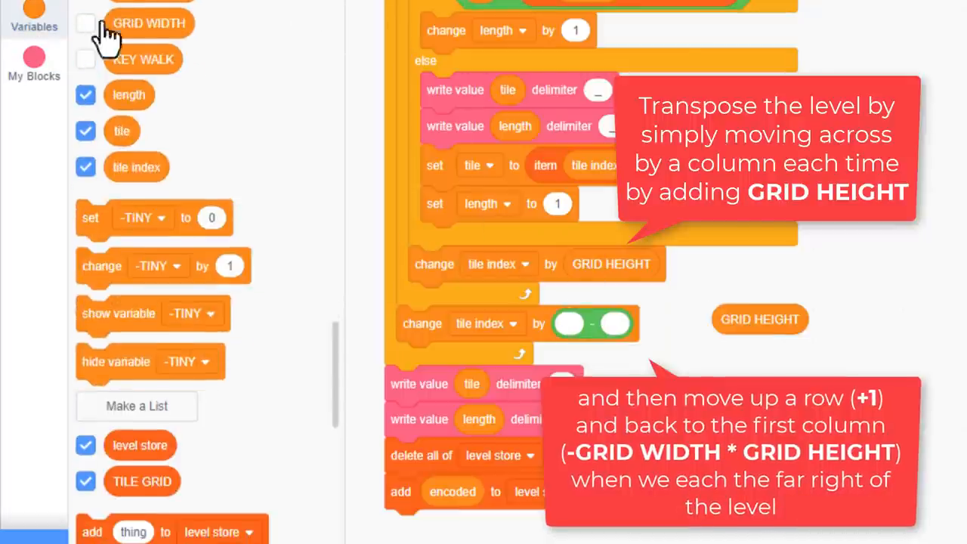
left_click(569, 323)
type("1")
left_click(34, 113)
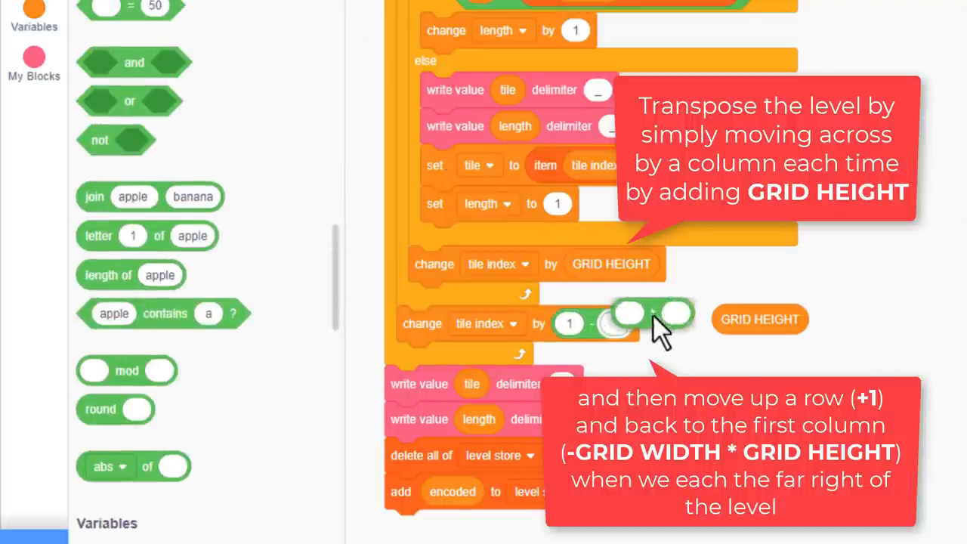
left_click_drag(127, 333, 652, 323)
left_click_drag(759, 319, 725, 328)
left_click(725, 328)
left_click(34, 15)
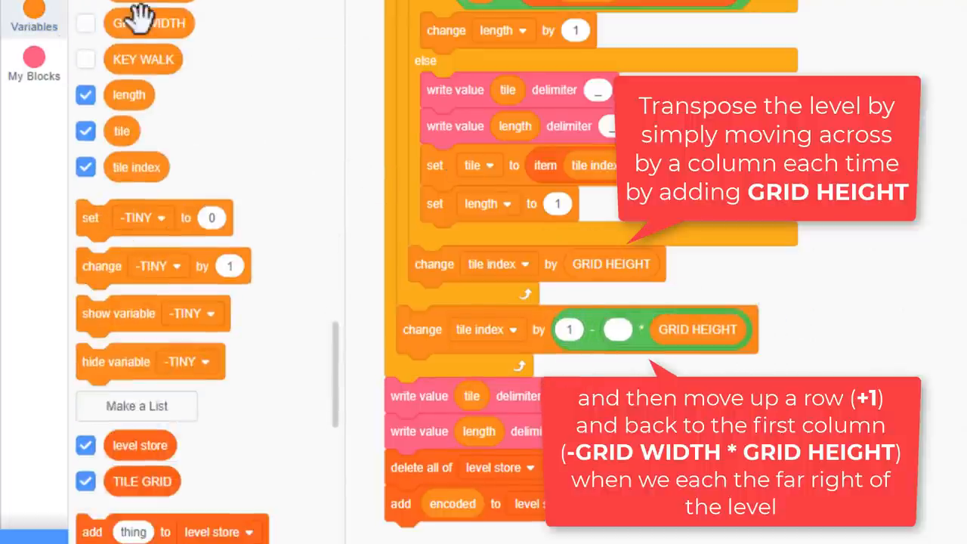
left_click_drag(149, 23, 648, 328)
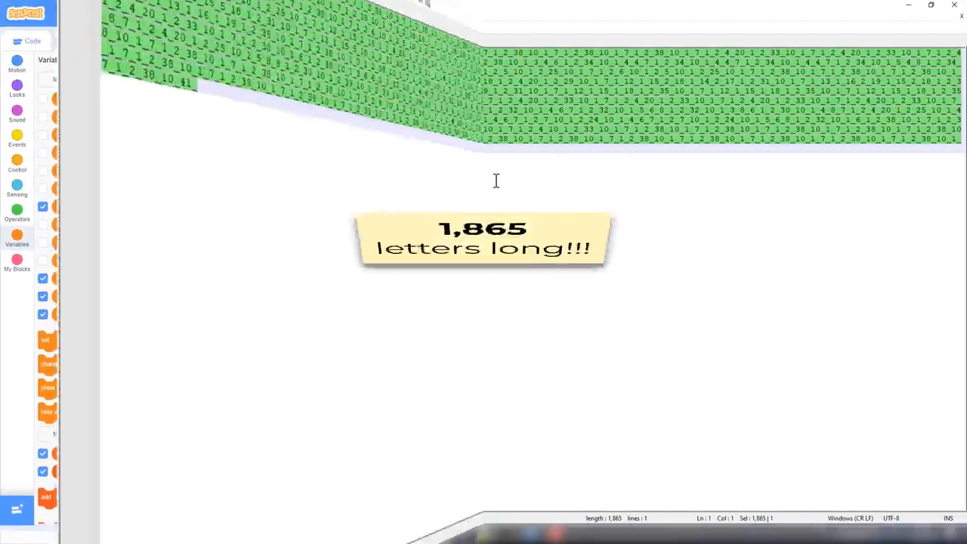
Step: Paste the transposed encoded level into Notepad++, now 1,865 characters long
key("ctrl+v")
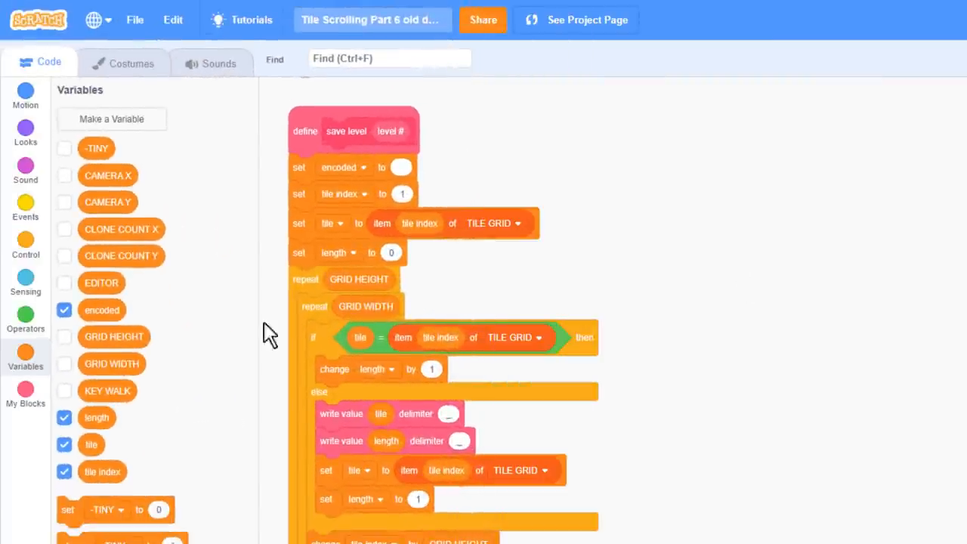
Step: Hide the encoded, length, tile and tile index monitors from the stage
left_click(64, 310)
left_click(65, 418)
left_click(65, 445)
left_click(65, 471)
scroll(113, 453, "down", 3)
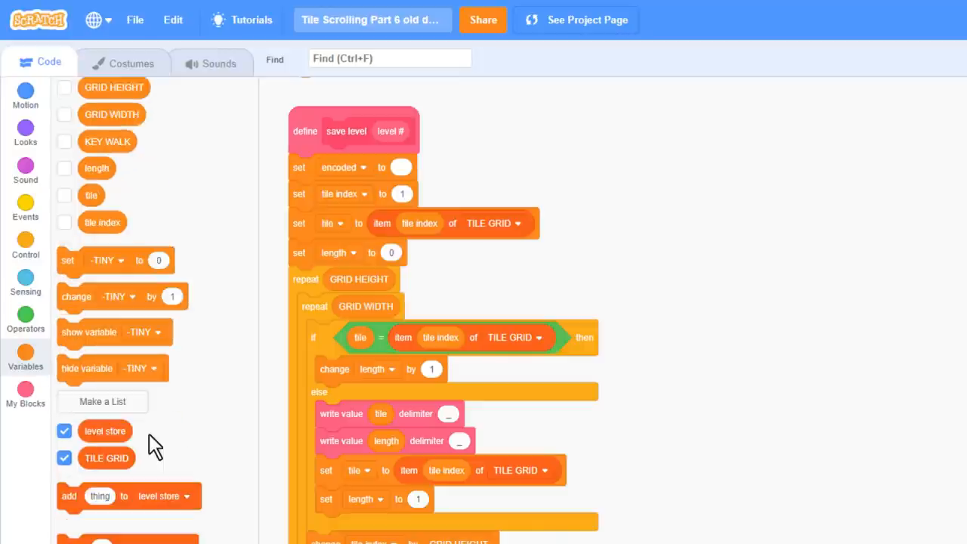
Step: Create a sprite-only list a to z and fill it with the letters a through z
left_click(103, 401)
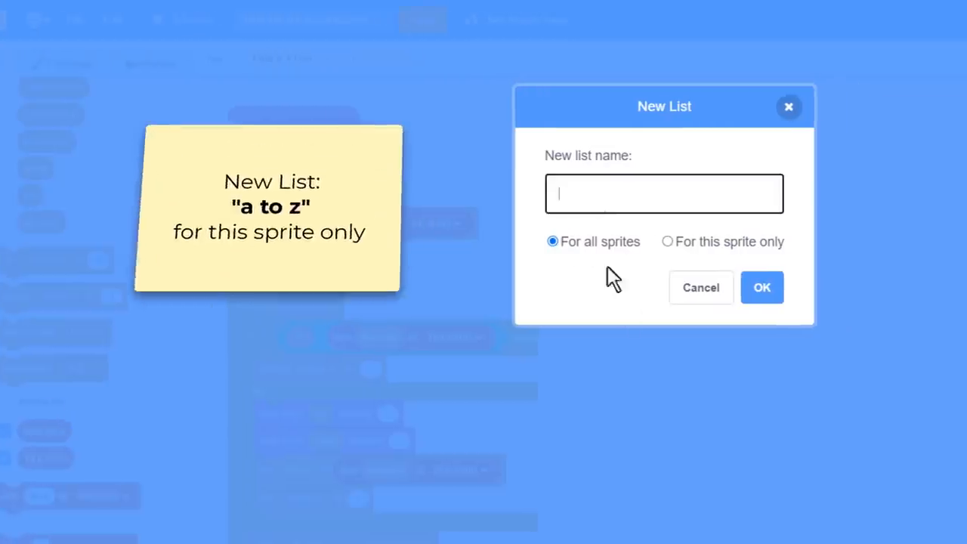
type("a to z")
left_click(667, 240)
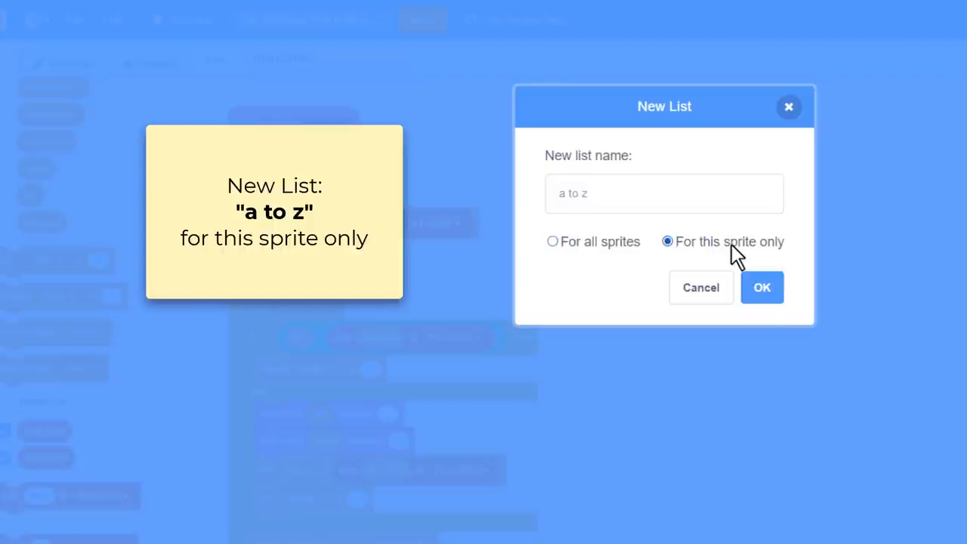
left_click(761, 288)
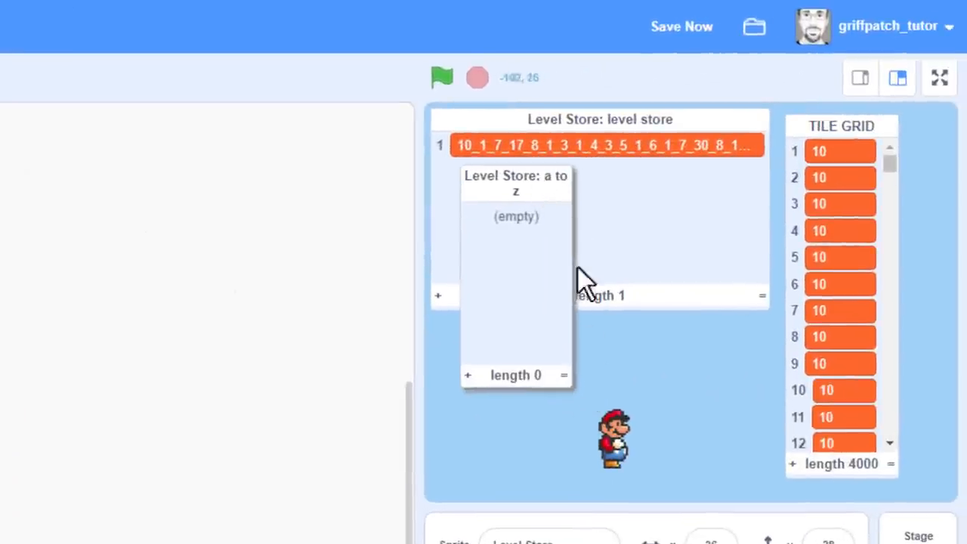
mouse_move(578, 267)
left_mouse_down()
mouse_move(672, 445)
mouse_move(721, 470)
left_mouse_up()
left_click(468, 470)
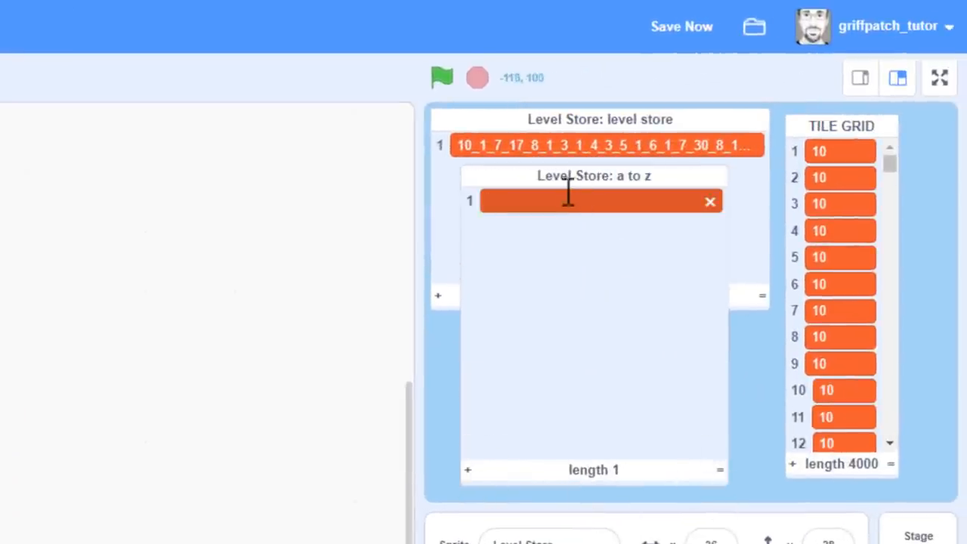
type("a b c d e f ")
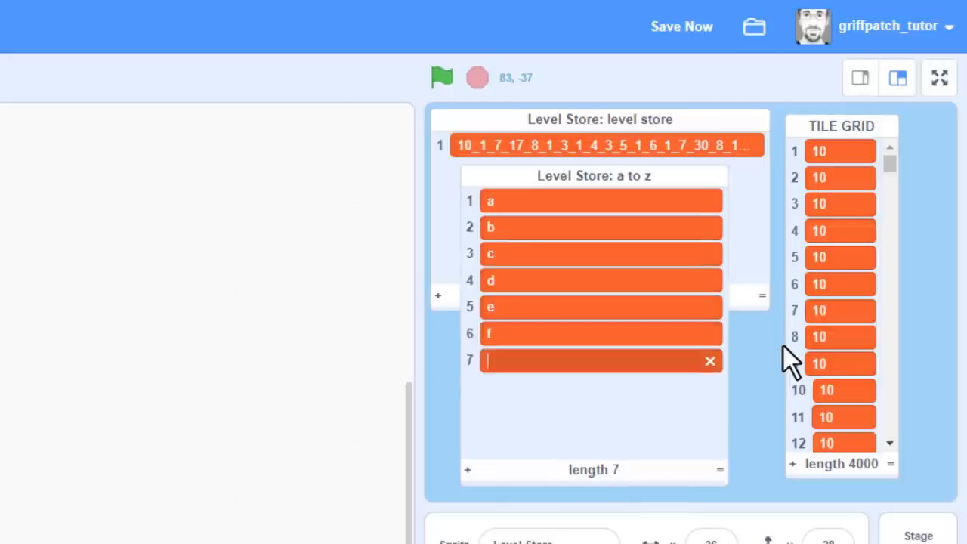
type("g h i j k l m n o p ")
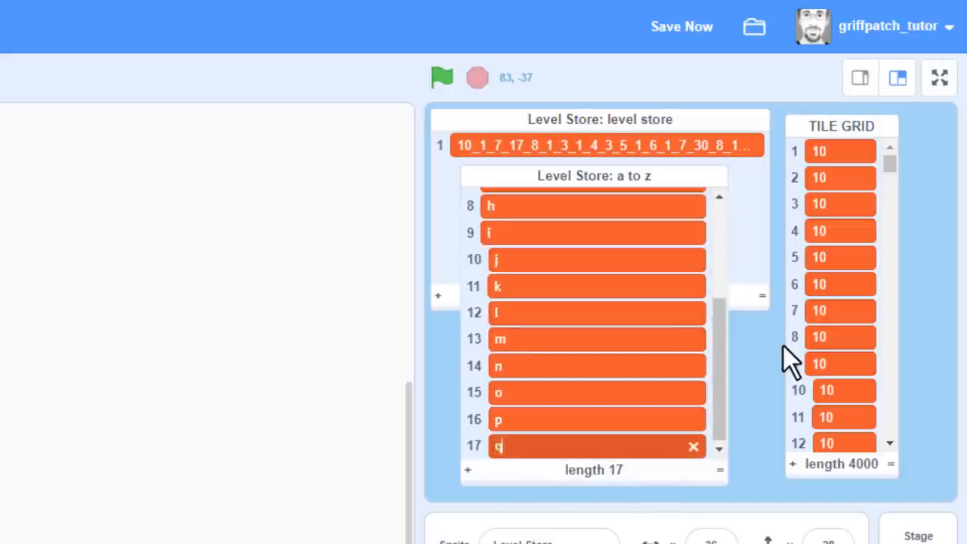
type("q r s t u v w x y ")
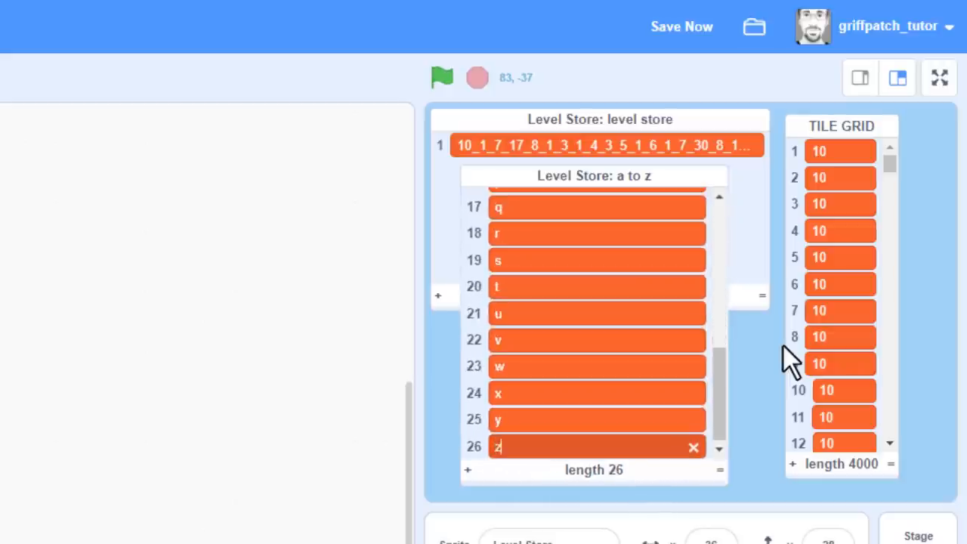
type("z")
scroll(633, 322, "up", 4)
scroll(632, 321, "up", 4)
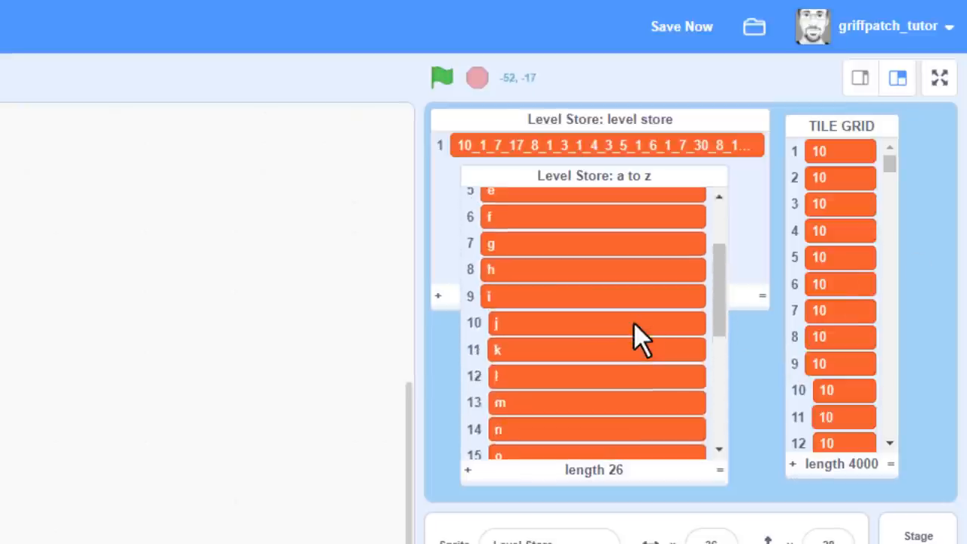
scroll(633, 322, "up", 4)
scroll(632, 322, "down", 5)
scroll(631, 322, "down", 5)
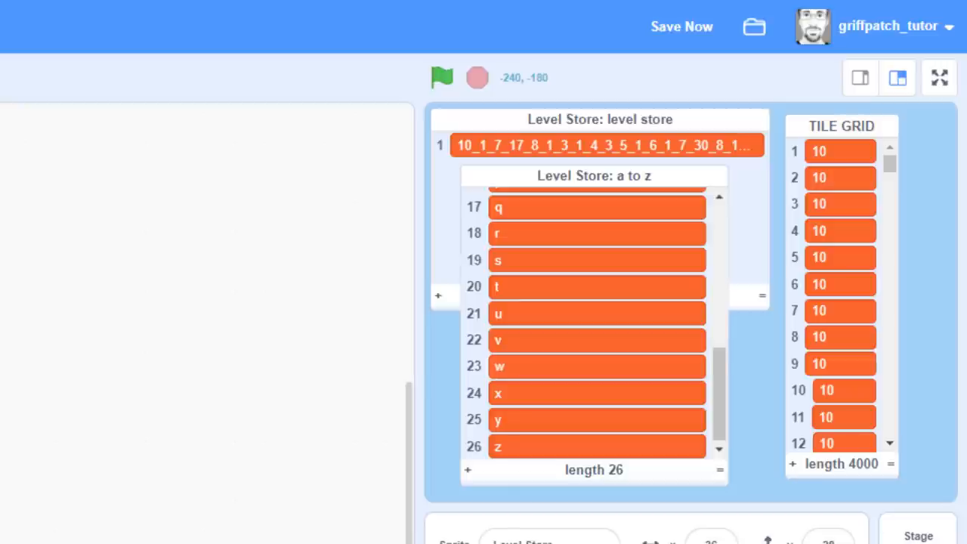
left_click_drag(720, 469, 559, 470)
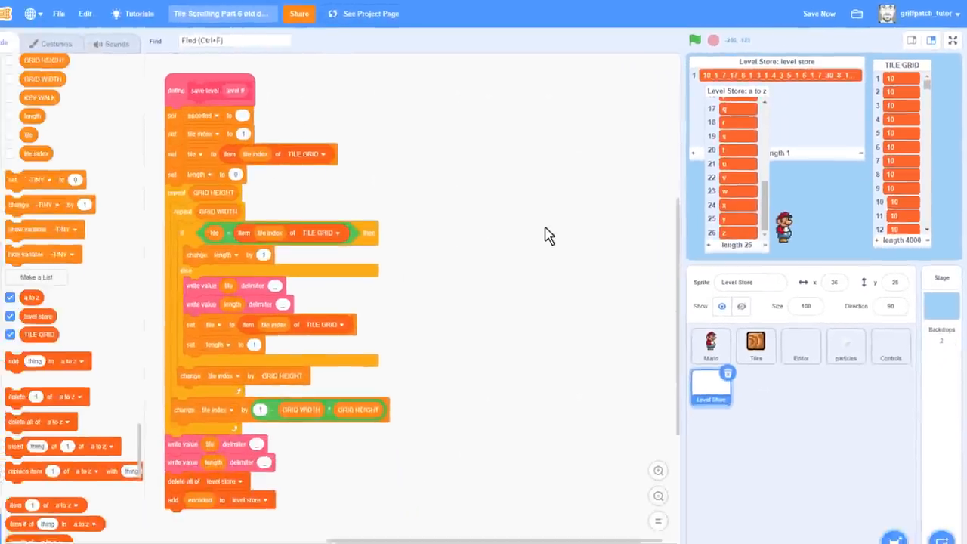
scroll(155, 319, "down", 3)
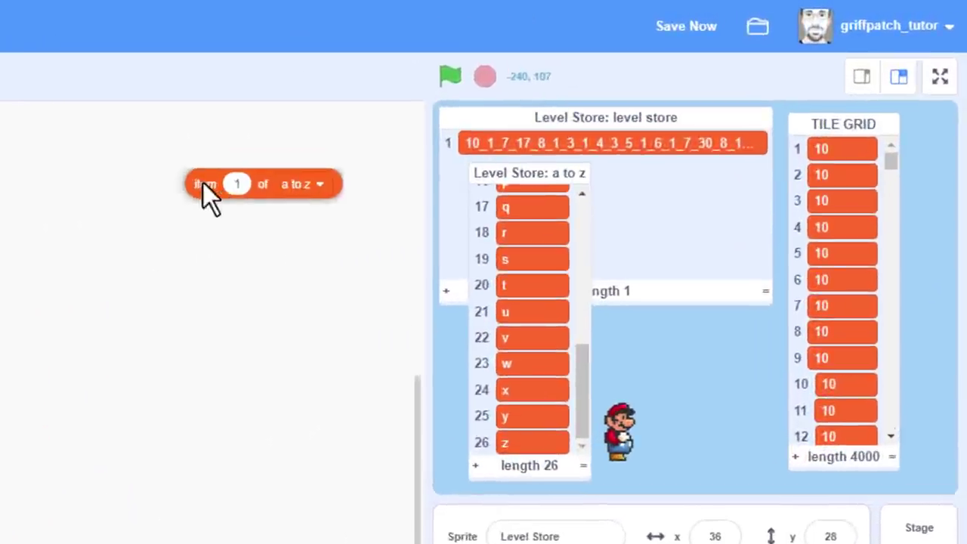
Step: Look up item 3 and then item 26 of the a to z list
left_click(231, 183)
type("3")
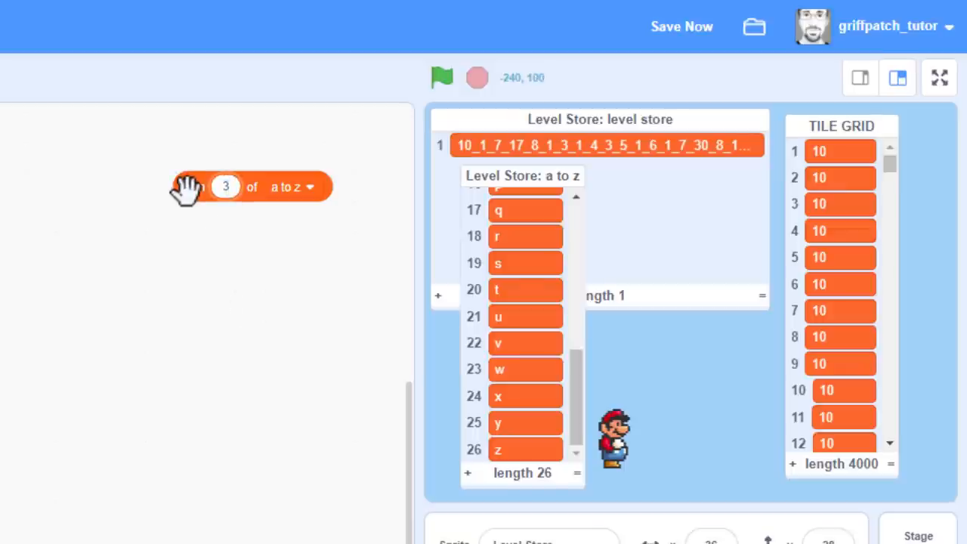
left_click(185, 187)
left_click(225, 187)
type("2")
type("6")
left_click(185, 187)
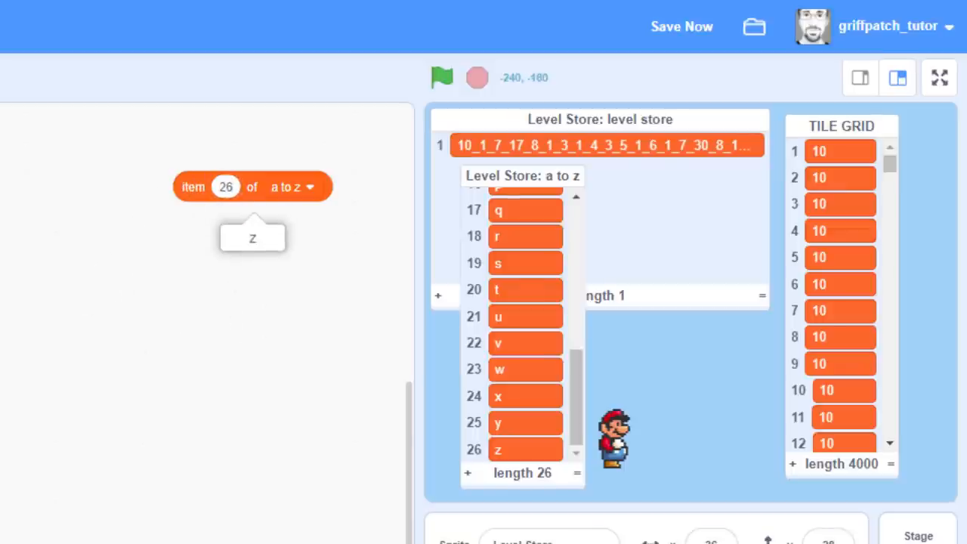
Step: Add an item # of letter in a to z lookup, showing c at 3 and a at 1
left_click_drag(45, 445, 189, 257)
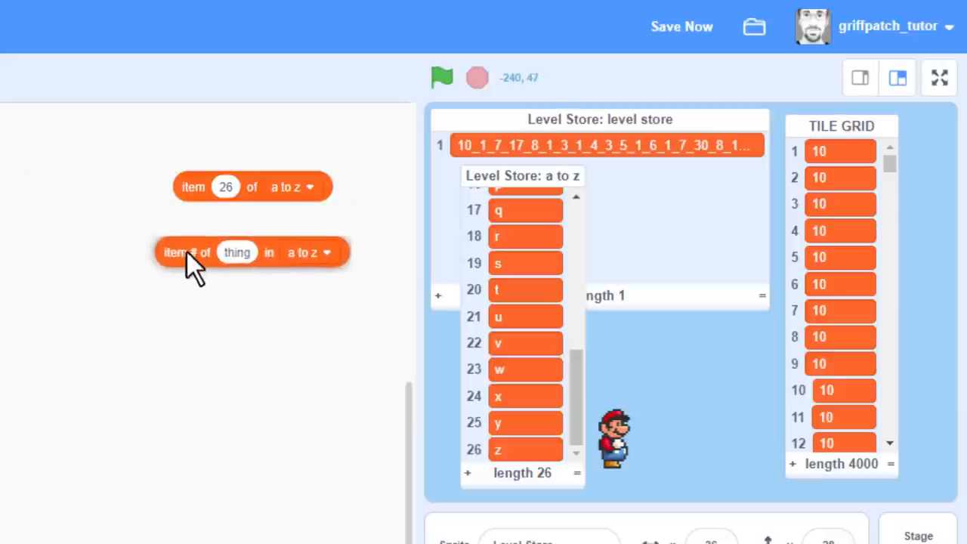
left_click(230, 252)
type("c")
left_click(179, 252)
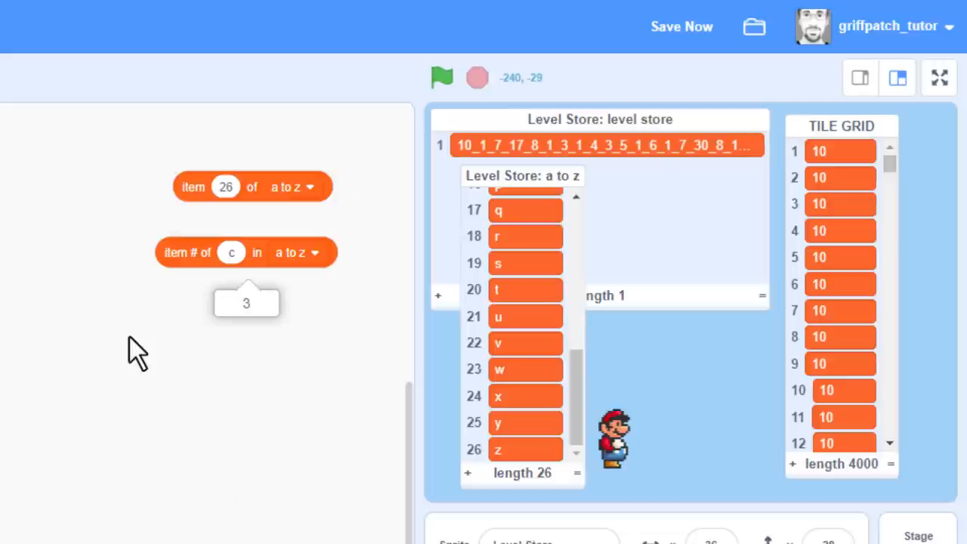
left_click(231, 252)
type("a")
left_click(179, 252)
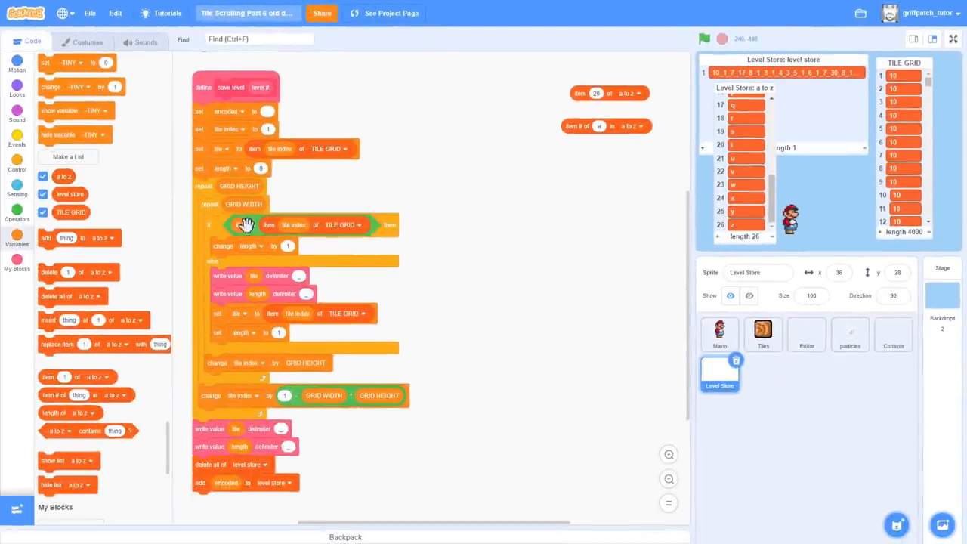
Step: Hide the a to z monitor and make the loop's tile write use item length of a to z, dropping its length write
left_click(43, 176)
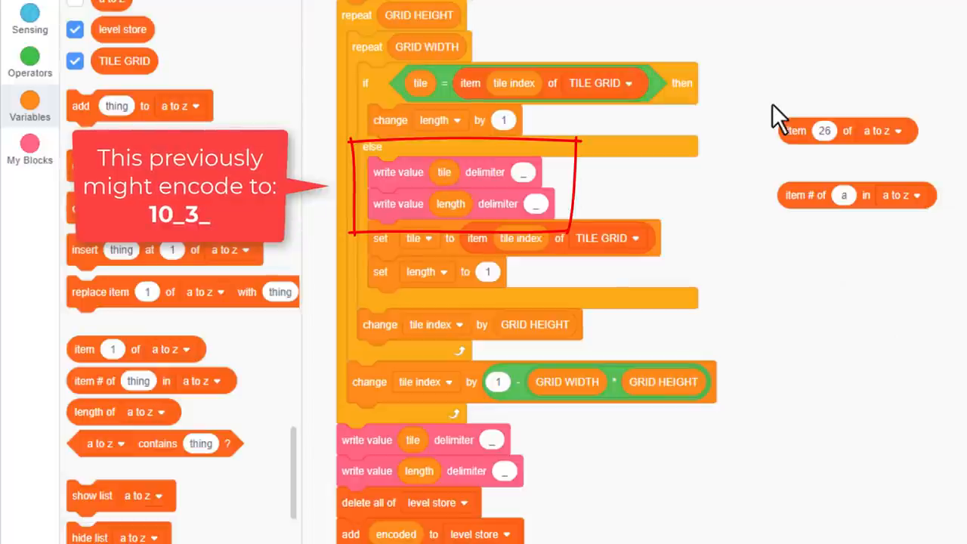
left_click_drag(793, 131, 533, 172)
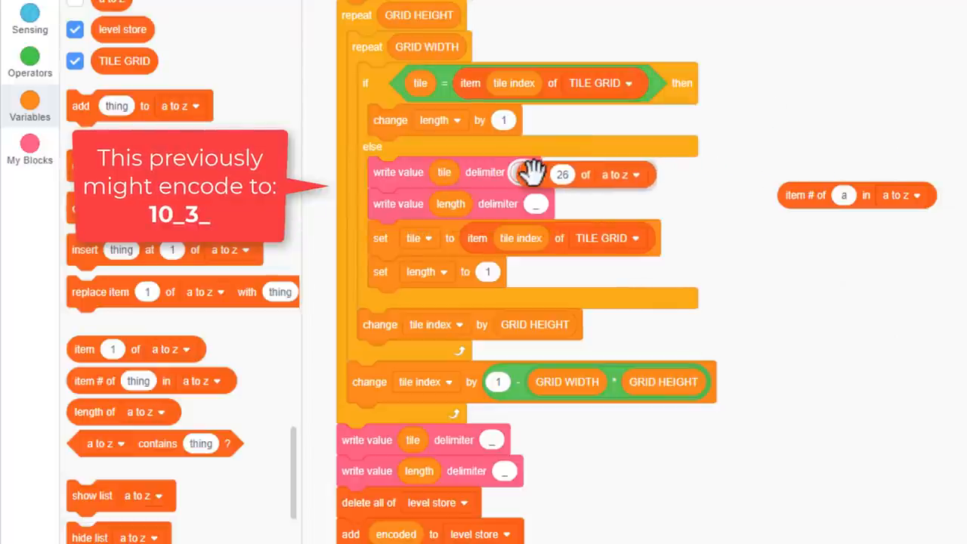
left_click_drag(450, 204, 562, 174)
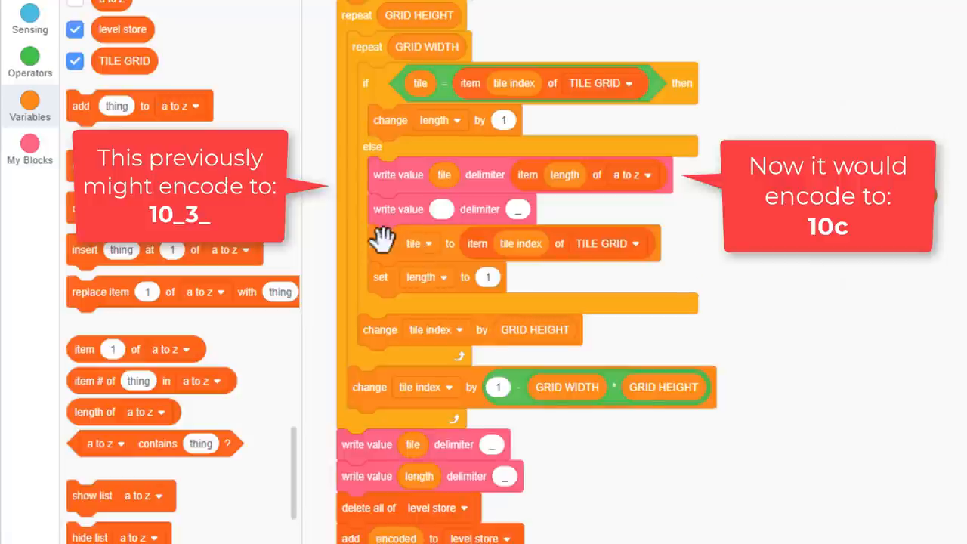
left_click_drag(383, 238, 189, 256)
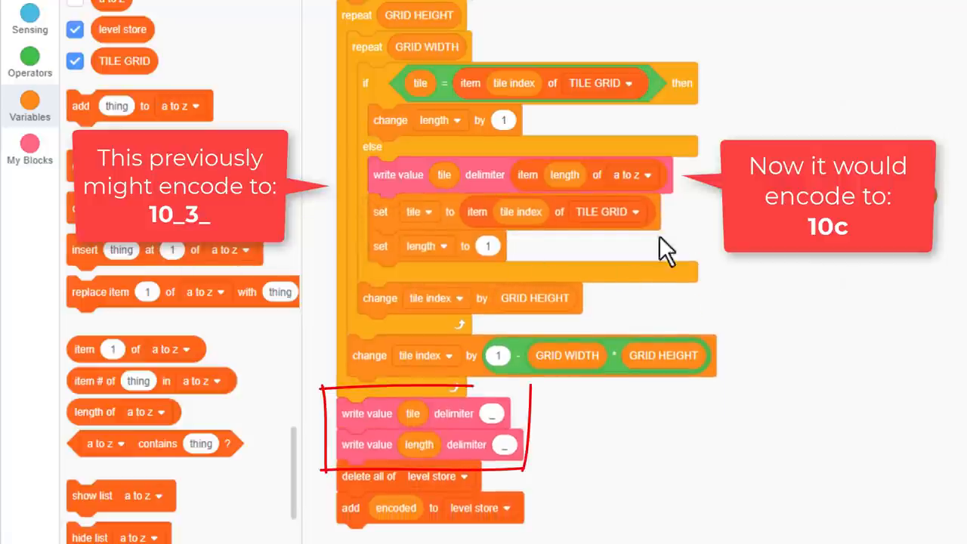
Step: Give the final tile write the same letter delimiter and delete the final length write and leftover lookup
right_click(527, 174)
left_click(567, 188)
left_click(494, 414)
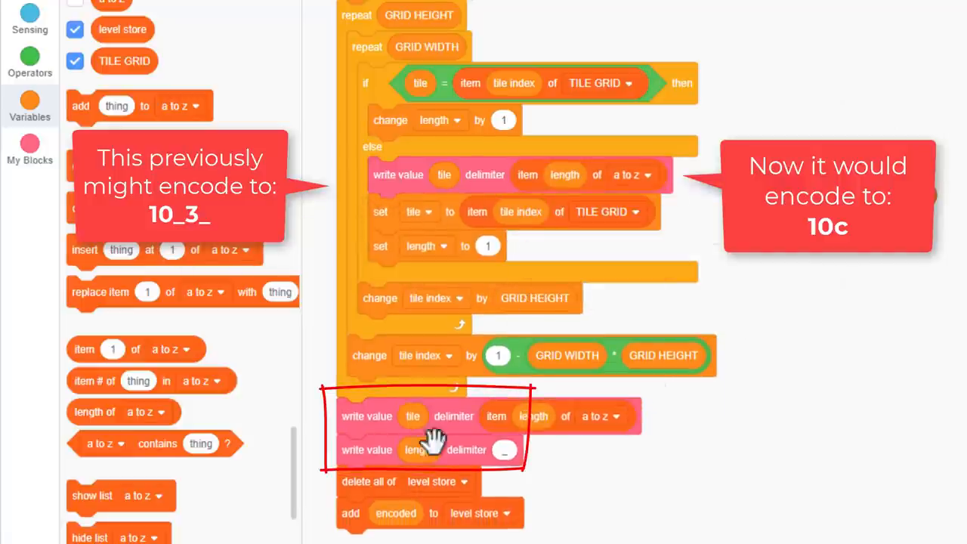
left_click_drag(434, 441, 219, 438)
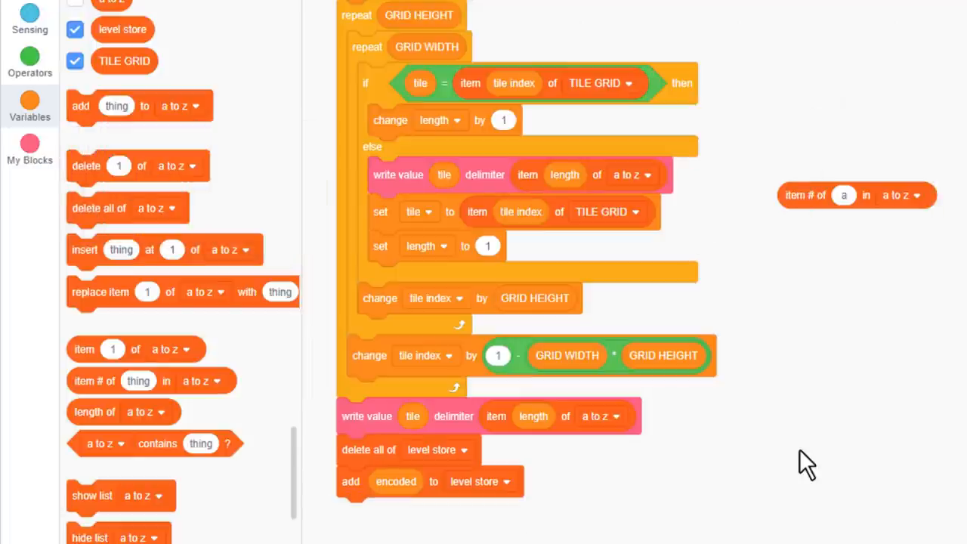
left_click_drag(806, 194, 257, 175)
left_click(30, 60)
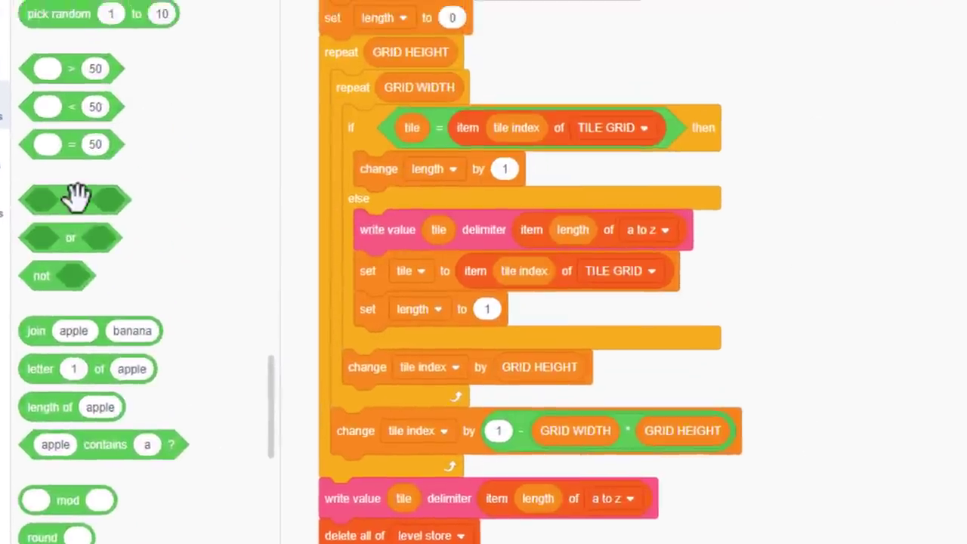
left_click_drag(113, 152, 543, 92)
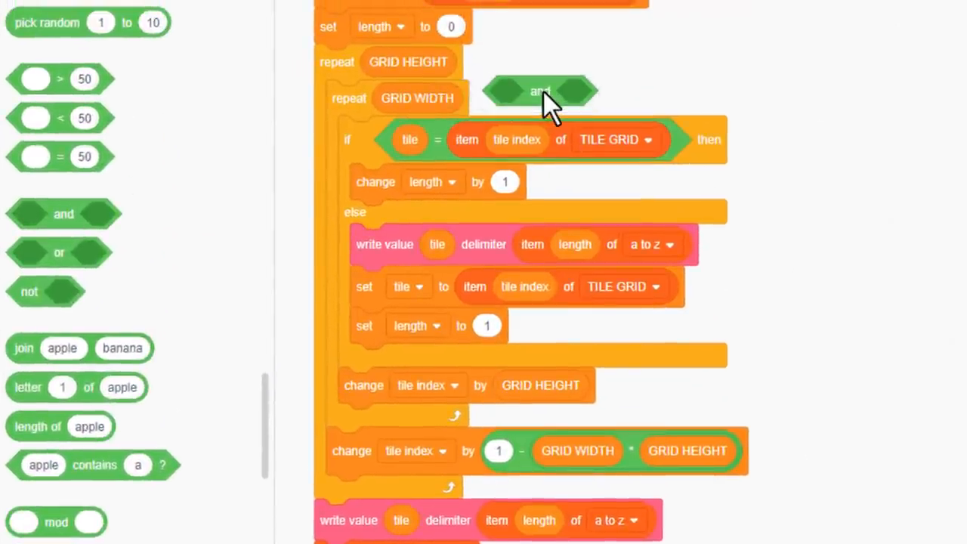
Step: Combine 'length < 26' with the tile-match check as the if's and condition
left_click_drag(52, 118, 521, 92)
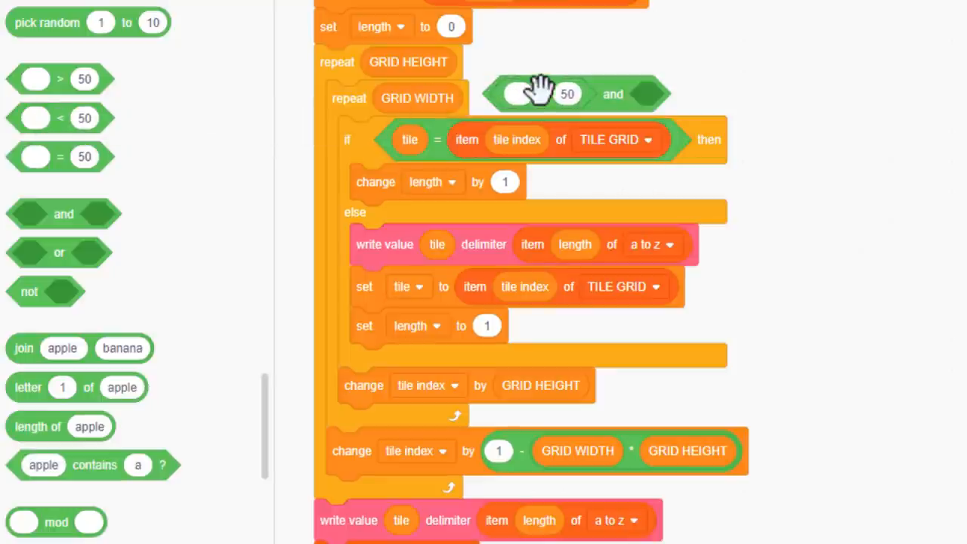
right_click(575, 244)
left_click_drag(574, 244, 521, 94)
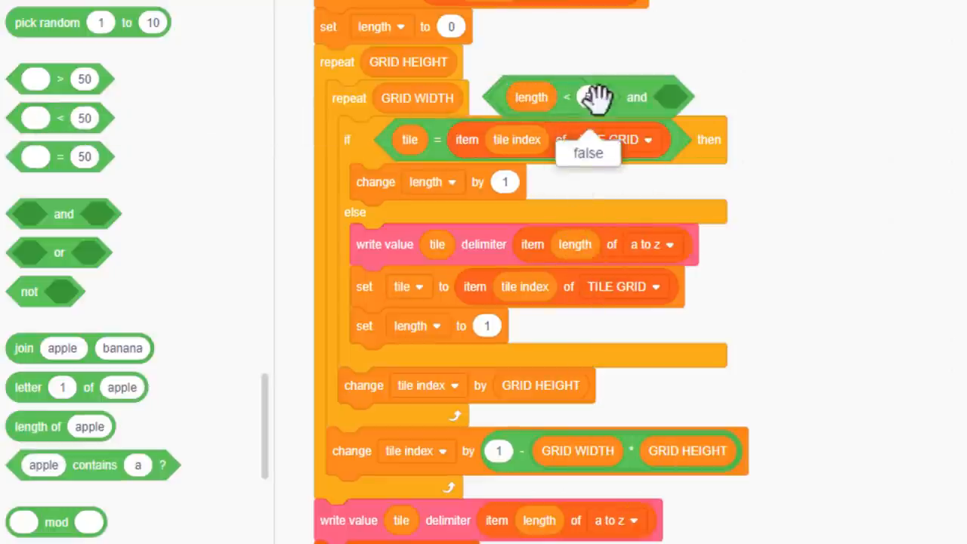
left_click(590, 97)
type("26")
mouse_move(427, 139)
left_mouse_down()
mouse_move(694, 102)
mouse_move(534, 125)
left_mouse_up()
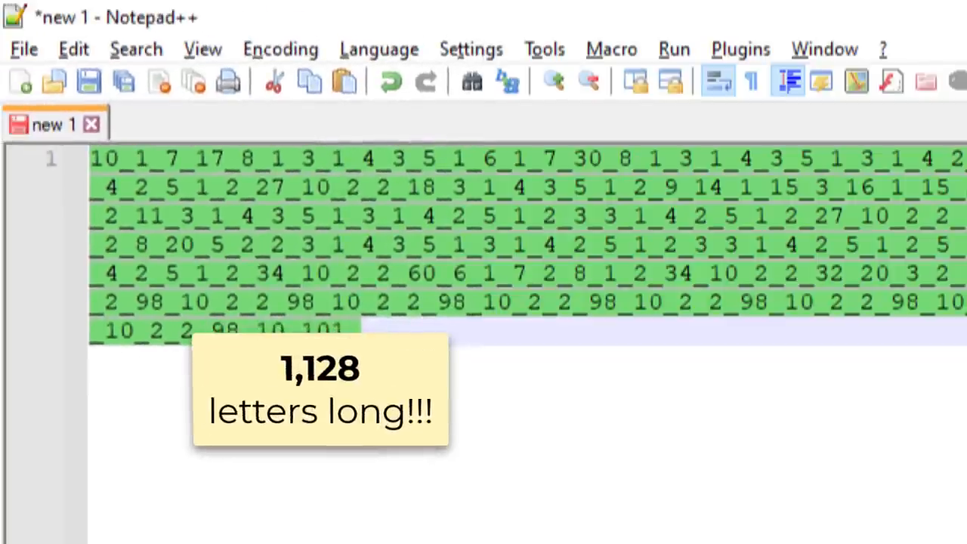
Step: Paste the 784-letter compressed level string over the old encoded text
key("ctrl+v")
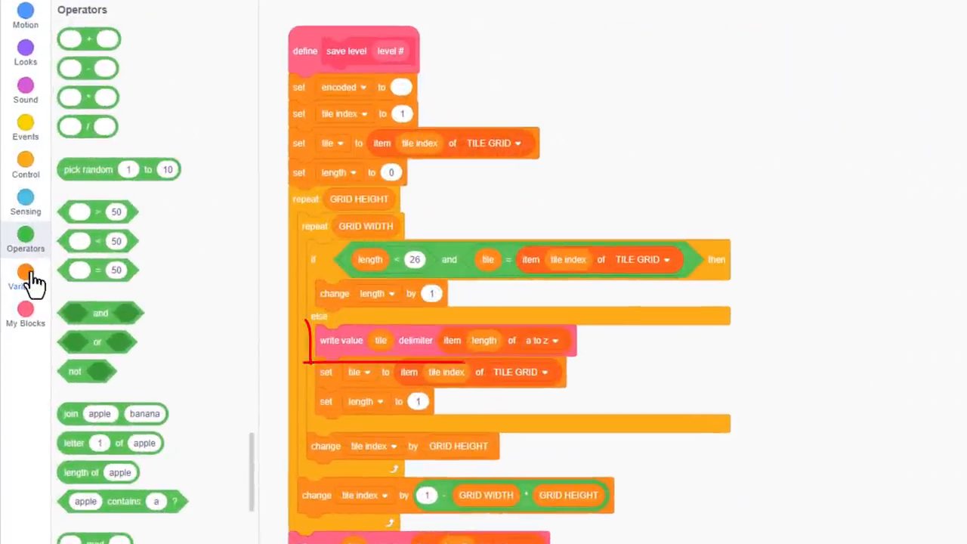
Step: Insert an 'if tile = 2' check at the start of the else branch
left_click(25, 276)
left_click(26, 166)
left_click_drag(72, 242, 608, 355)
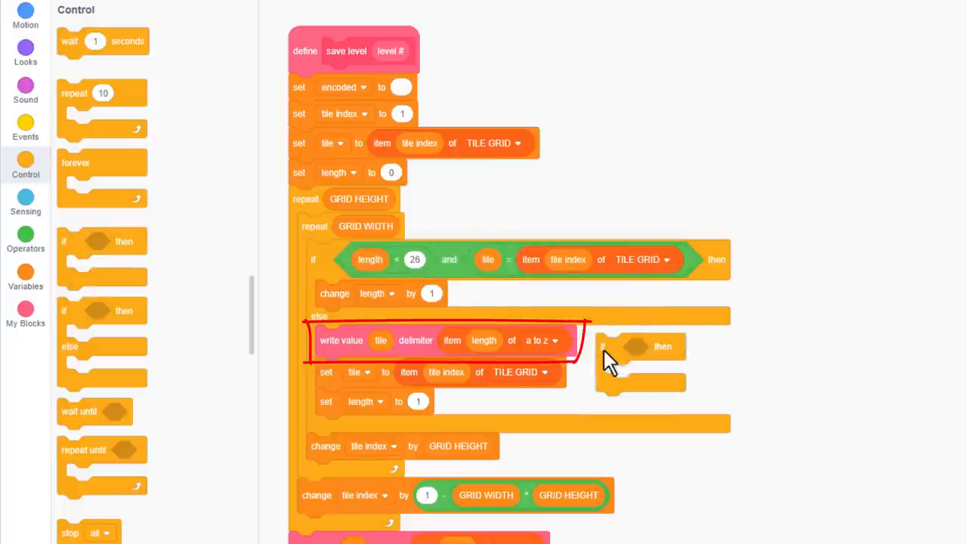
left_click_drag(332, 340, 627, 411)
left_click_drag(638, 346, 419, 332)
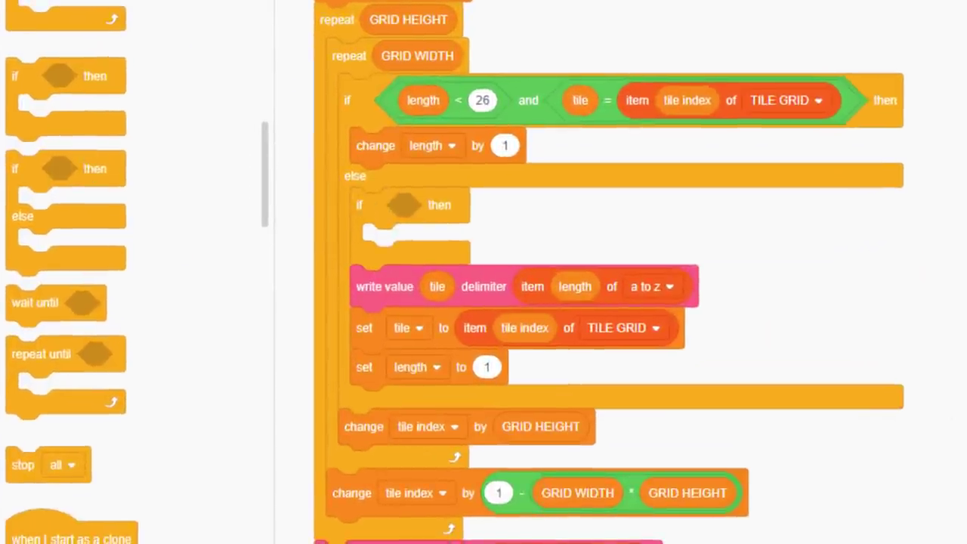
left_click(23, 143)
left_click_drag(60, 114, 412, 212)
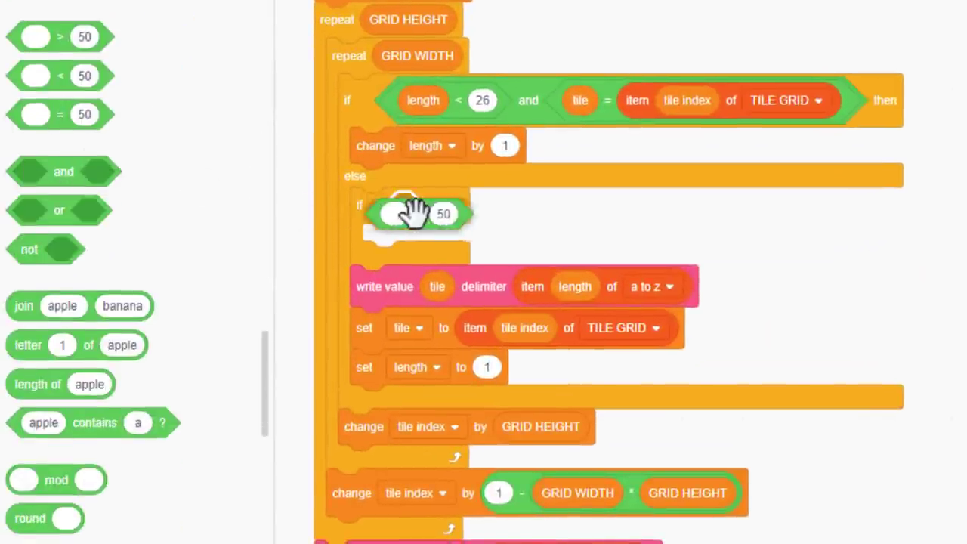
left_click(8, 140)
left_click_drag(51, 241, 416, 206)
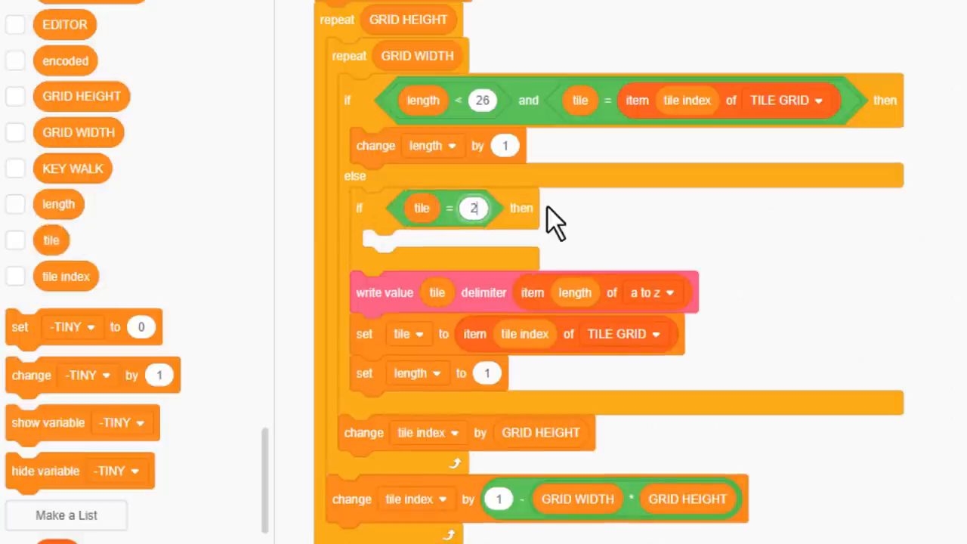
Step: Inside that if, set tile to an empty value
left_click_drag(20, 326, 385, 247)
left_click(429, 247)
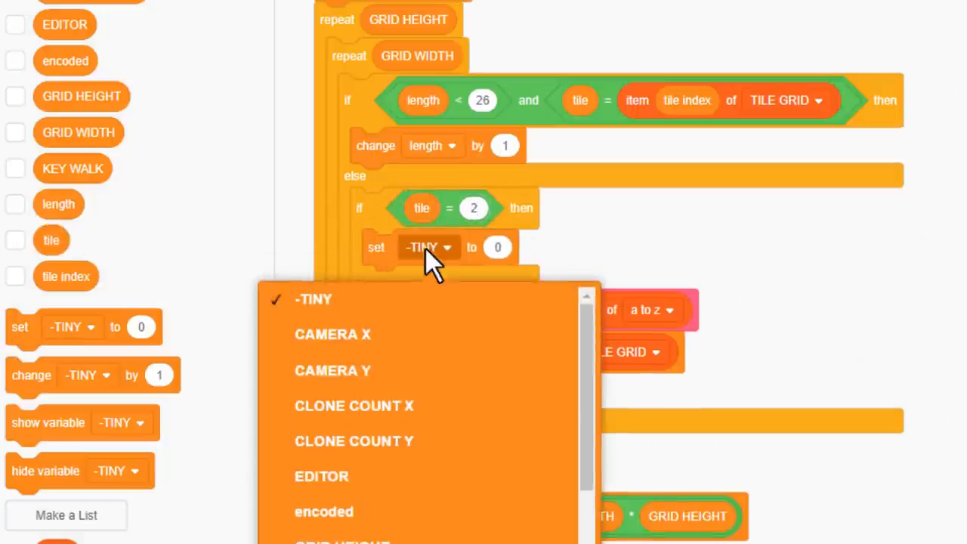
scroll(407, 398, "down", 4)
left_click(408, 476)
left_click(495, 247)
key("BackSpace")
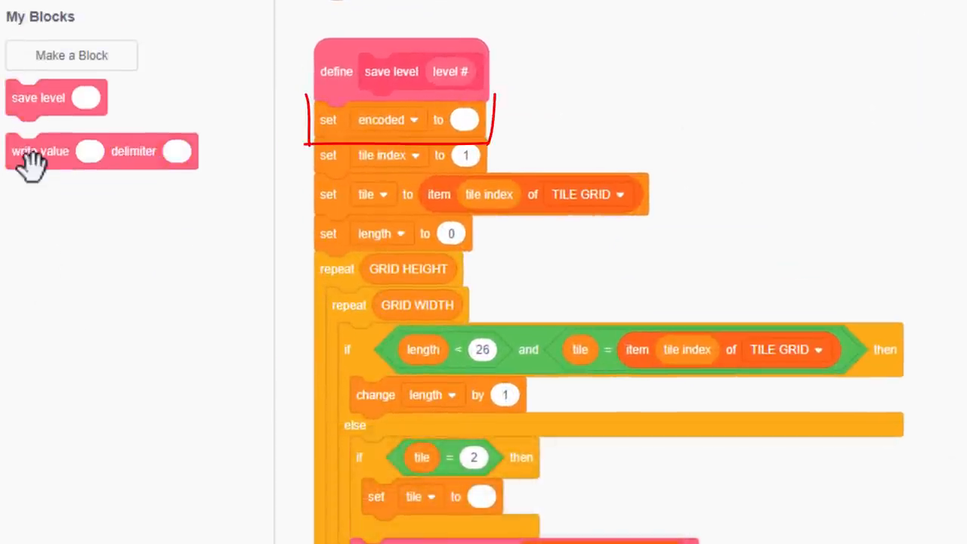
Step: Write value 1 with an _ delimiter right after set encoded
left_click_drag(30, 156, 698, 140)
left_click(703, 145)
type("1")
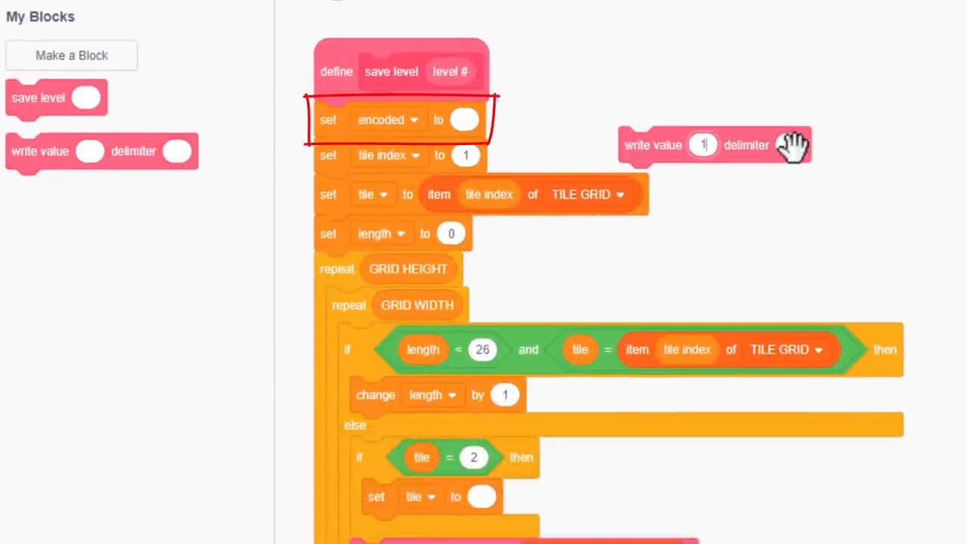
left_click(790, 145)
type("_")
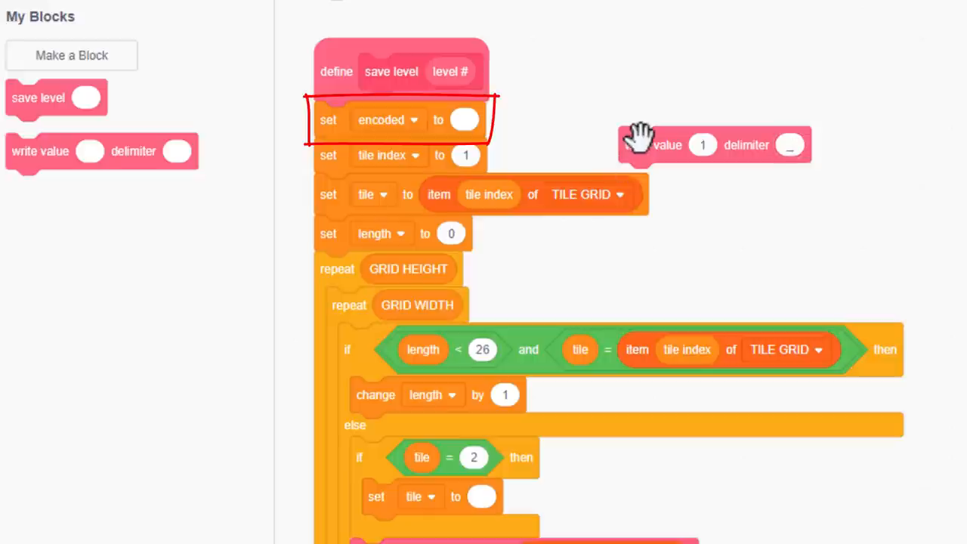
left_click_drag(638, 145, 351, 145)
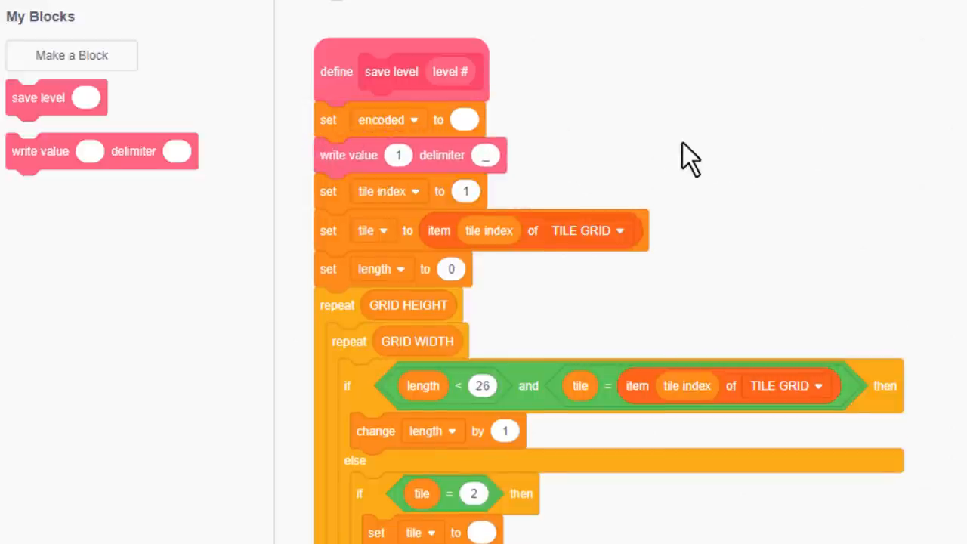
Step: Write GRID WIDTH and then GRID HEIGHT, each with an _ delimiter
left_click_drag(34, 151, 348, 190)
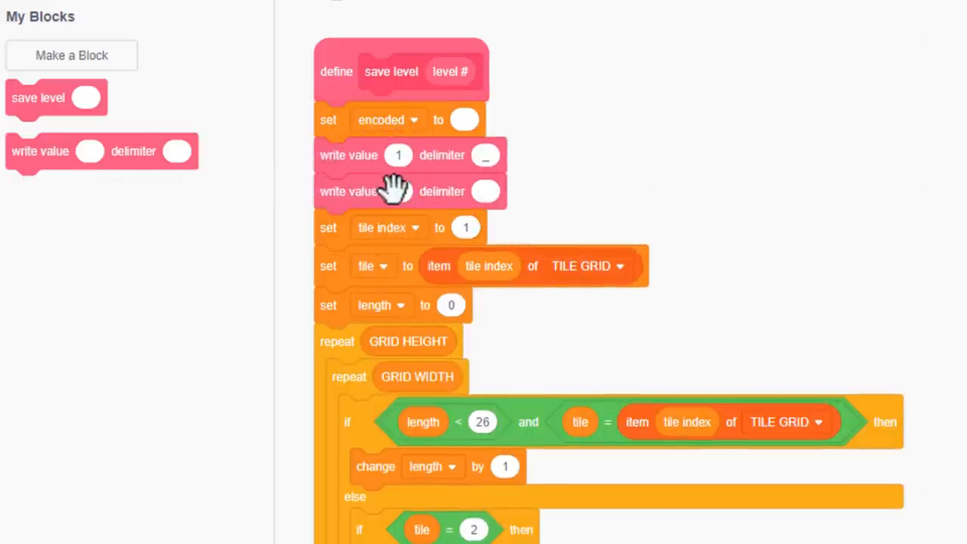
left_click(15, 249)
mouse_move(78, 381)
left_mouse_down()
mouse_move(445, 198)
mouse_move(429, 191)
left_mouse_up()
left_click(545, 191)
type("_")
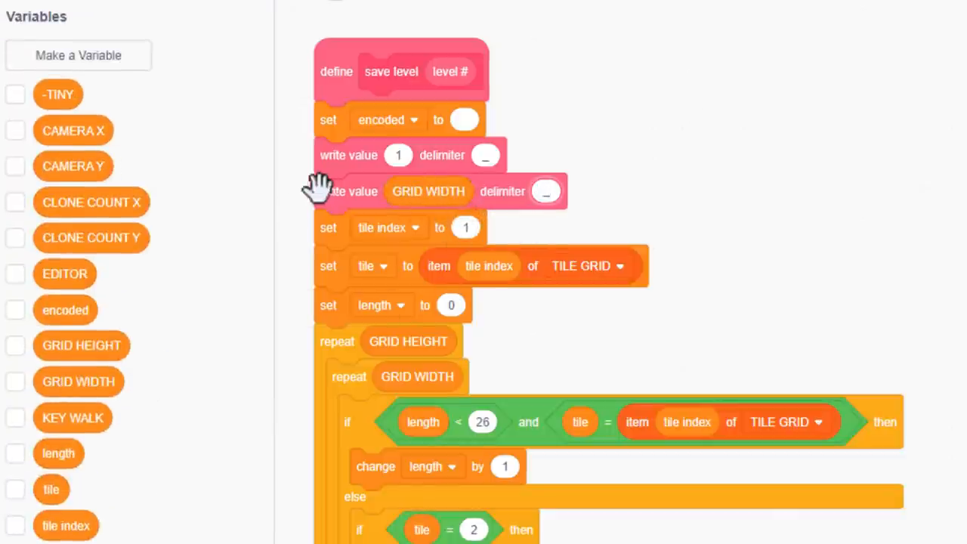
mouse_move(325, 191)
left_mouse_down()
mouse_move(672, 163)
mouse_move(419, 227)
left_mouse_up()
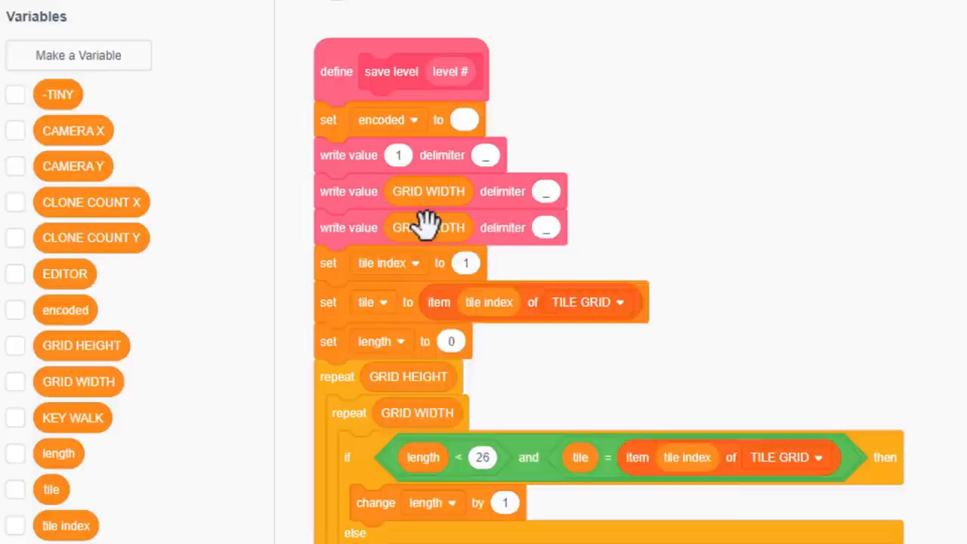
right_click(426, 226)
left_click(513, 493)
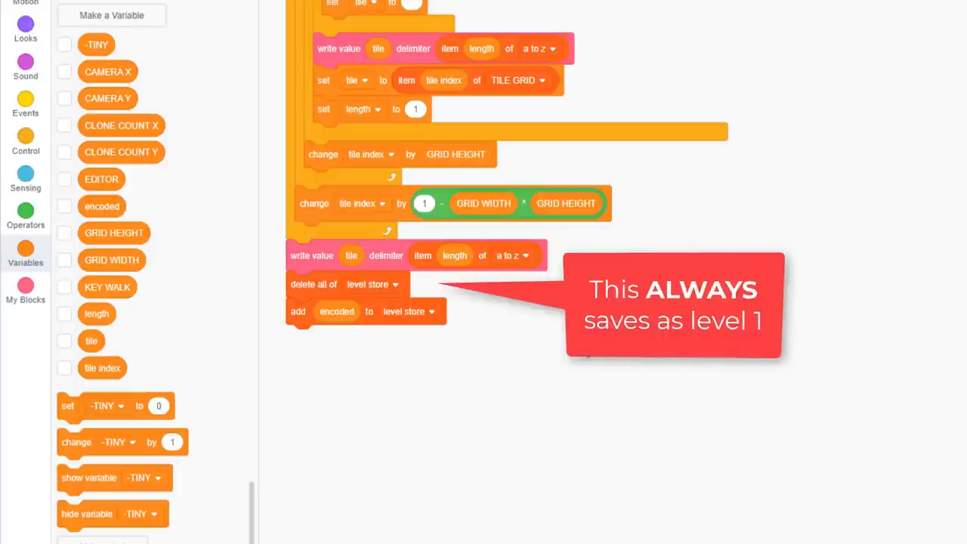
Step: Add a repeat loop counting level # minus length of level store
left_click_drag(324, 286, 478, 350)
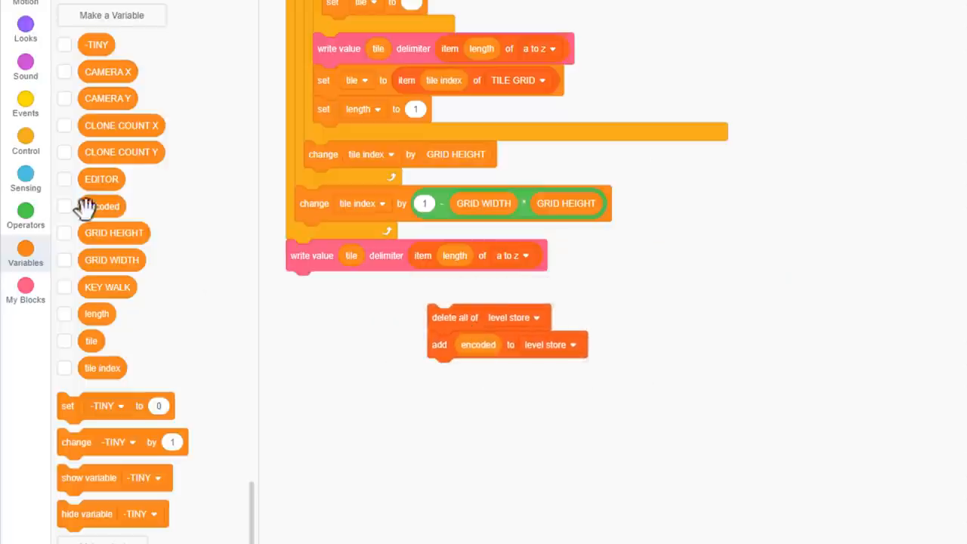
left_click(26, 139)
left_click_drag(76, 69, 302, 284)
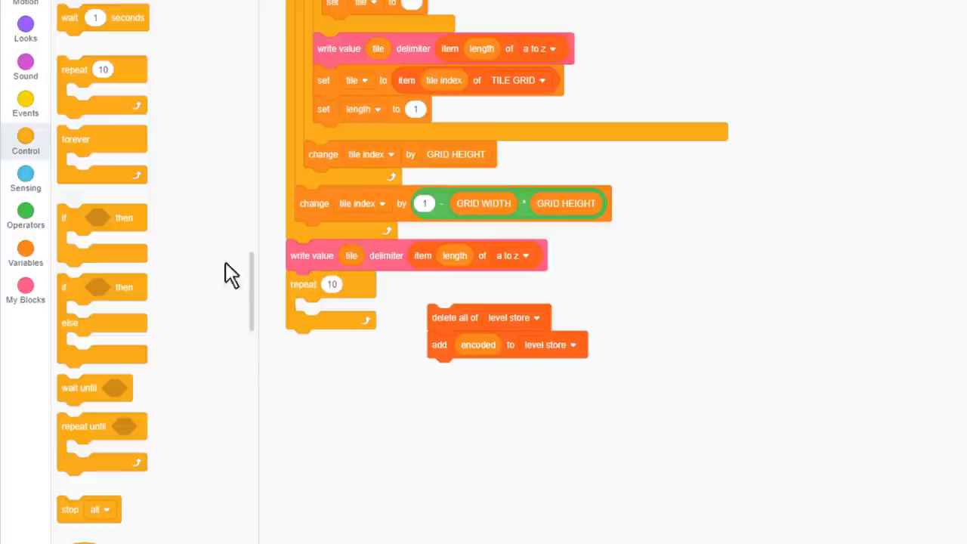
left_click(26, 213)
left_click_drag(87, 45, 351, 284)
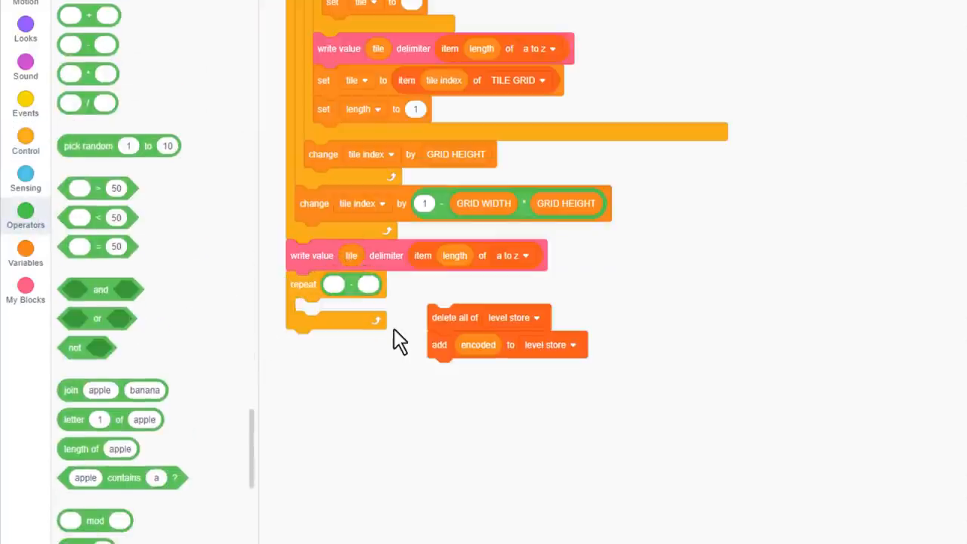
scroll(576, 226, "up", 5)
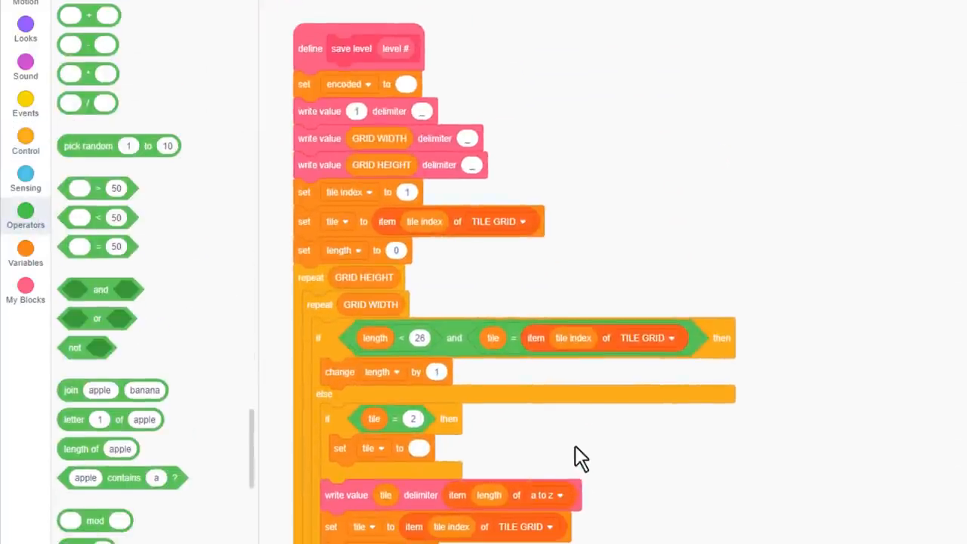
left_click_drag(396, 48, 391, 240)
scroll(678, 332, "down", 6)
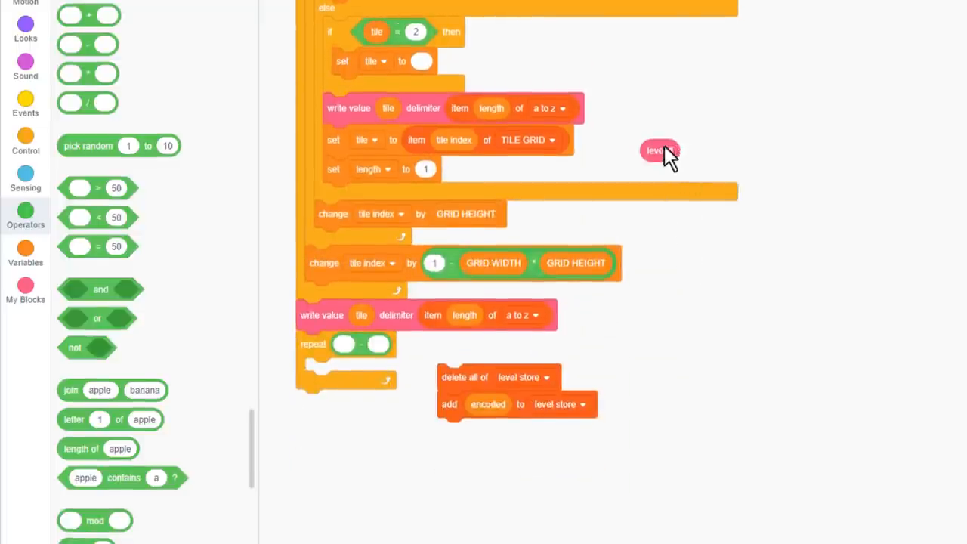
scroll(23, 90, "down", 8)
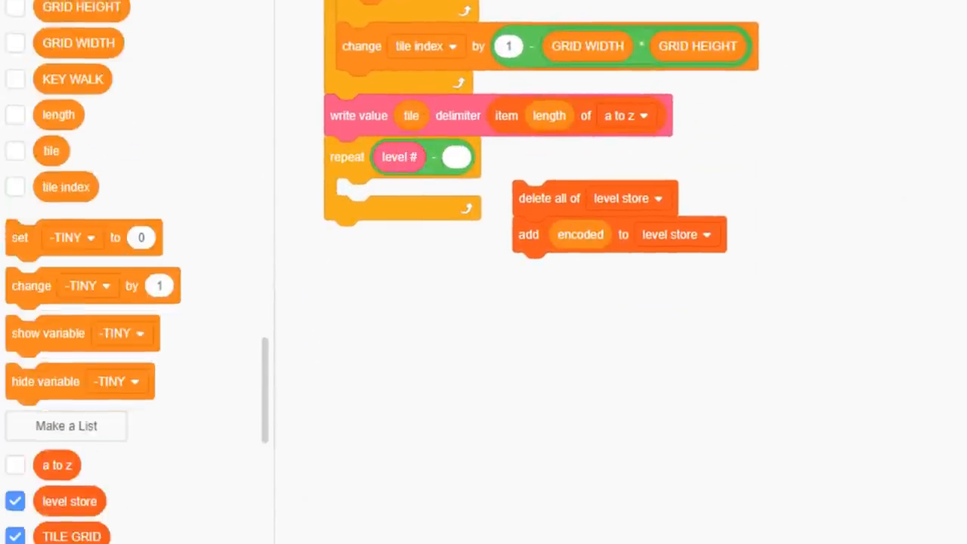
scroll(75, 226, "down", 5)
left_click_drag(38, 382, 544, 157)
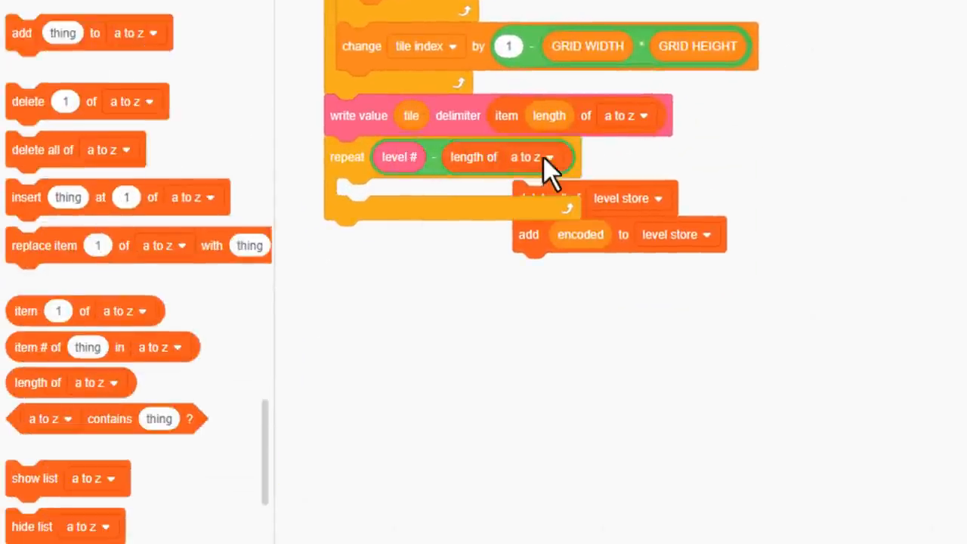
left_click(550, 157)
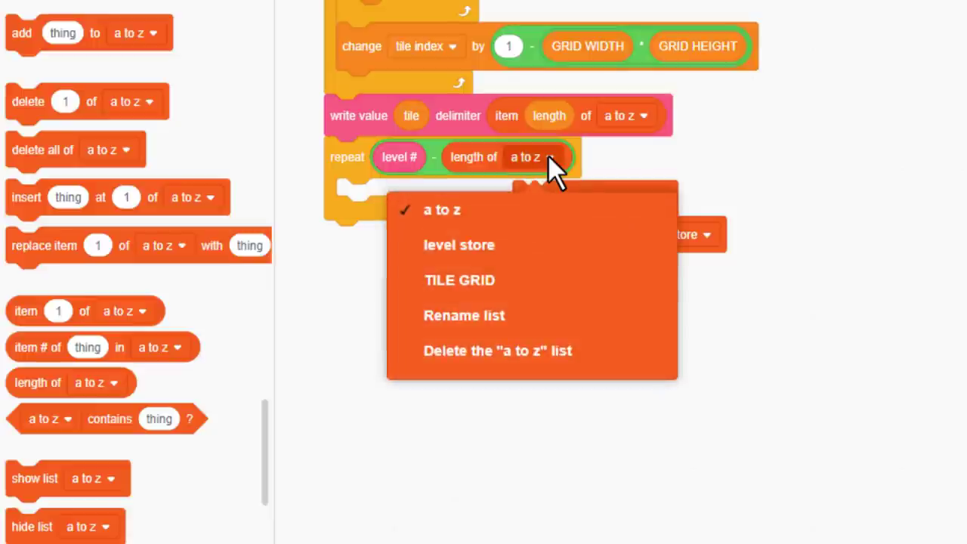
left_click(515, 244)
Step: Inside the loop, add a blank item to level store
left_click_drag(521, 198, 709, 200)
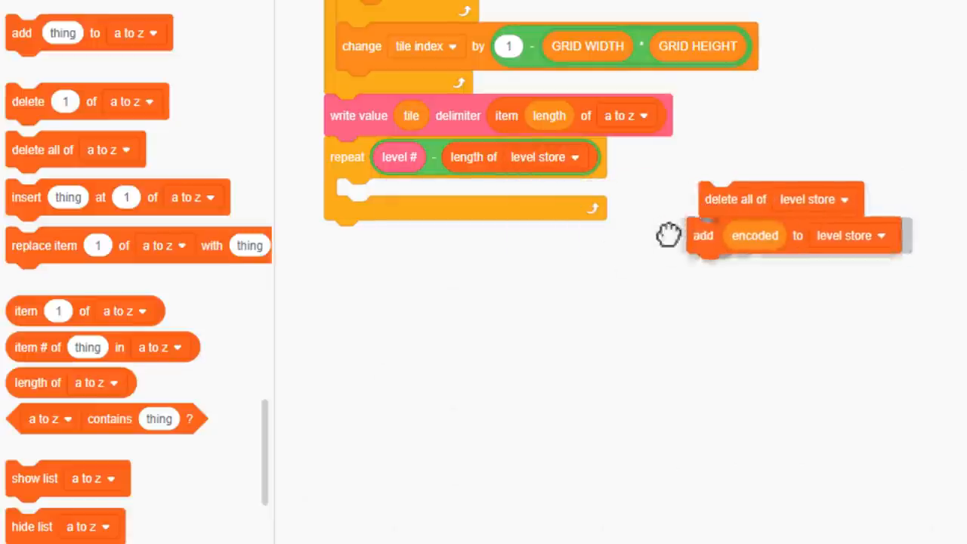
left_click_drag(699, 235, 351, 199)
left_click_drag(410, 199, 700, 268)
left_click(389, 196)
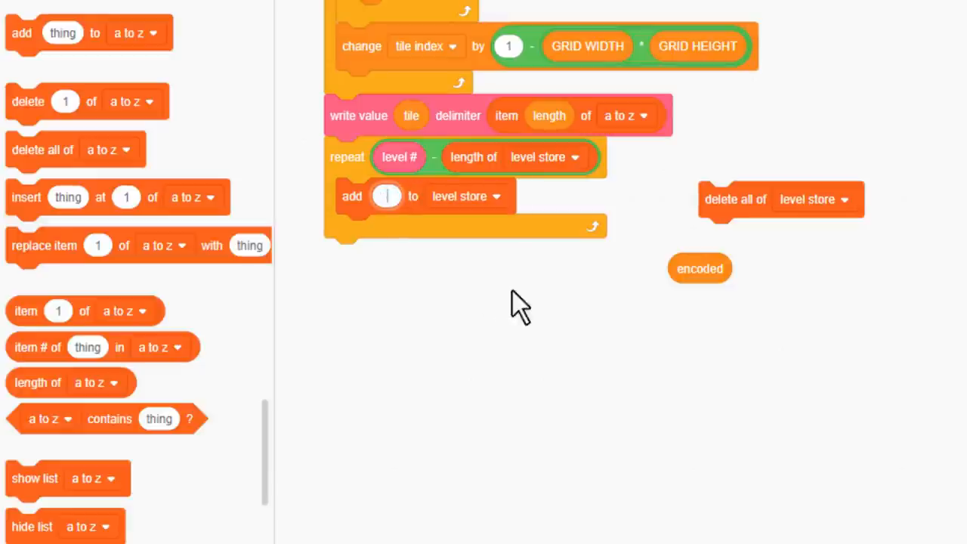
Step: After the loop, replace item level # of level store with encoded, discarding the delete-all
left_click_drag(45, 246, 378, 255)
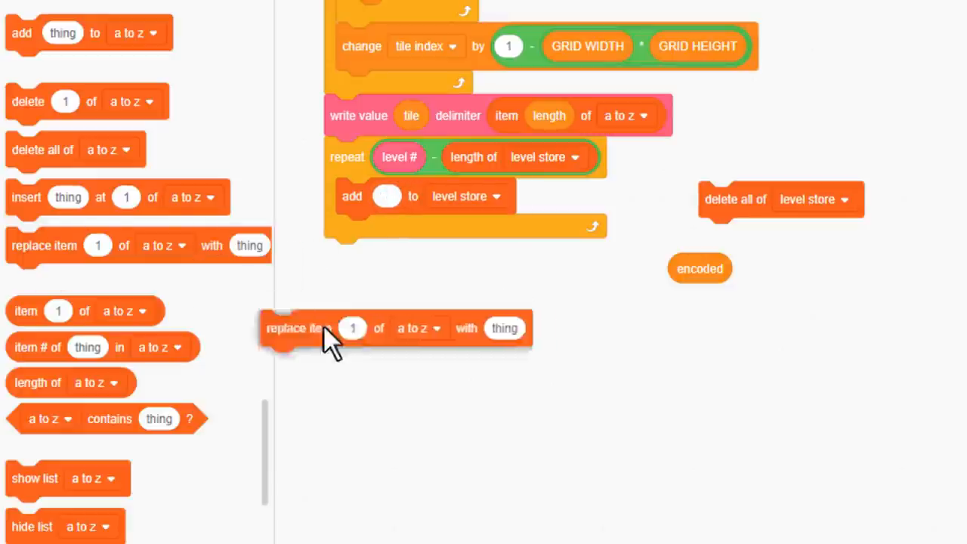
right_click(395, 157)
left_click(456, 179)
left_click_drag(400, 163, 427, 256)
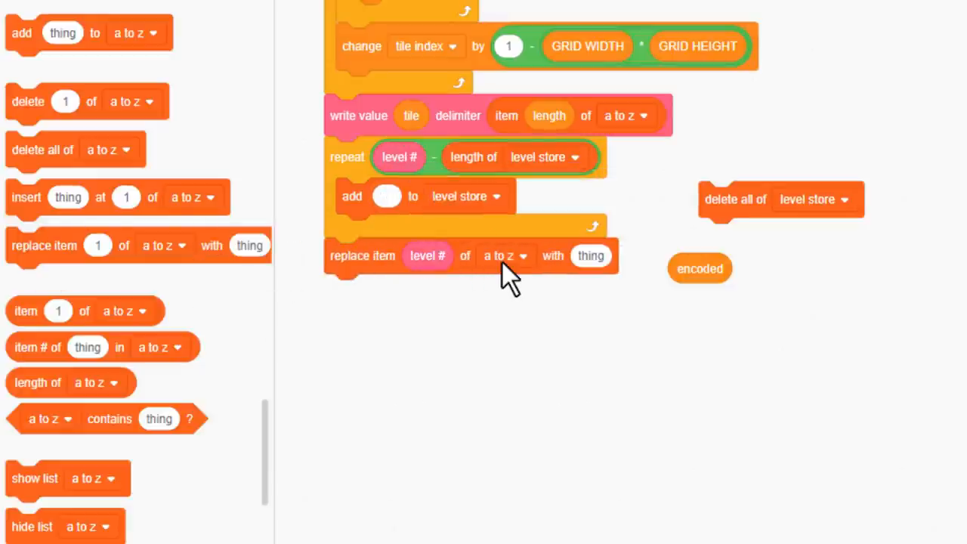
left_click(501, 262)
left_click(483, 344)
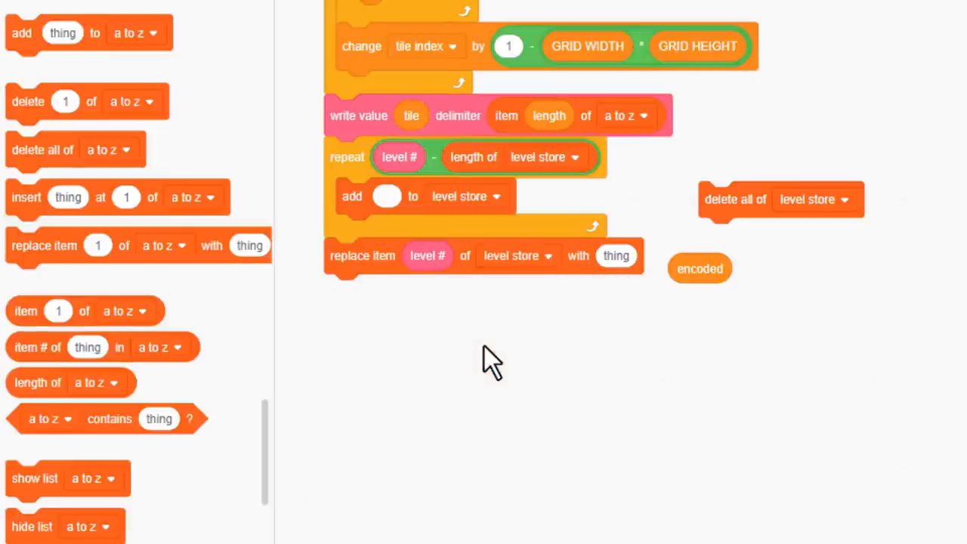
left_click_drag(699, 269, 627, 256)
left_click_drag(717, 199, 180, 217)
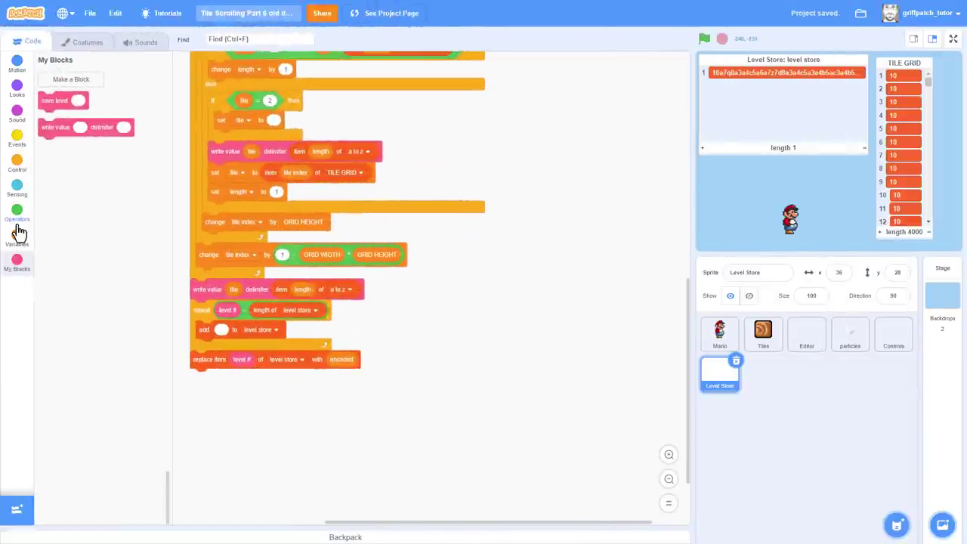
Step: Run save level for 10, 5 and 1, watching the level store rows fill
left_click(25, 264)
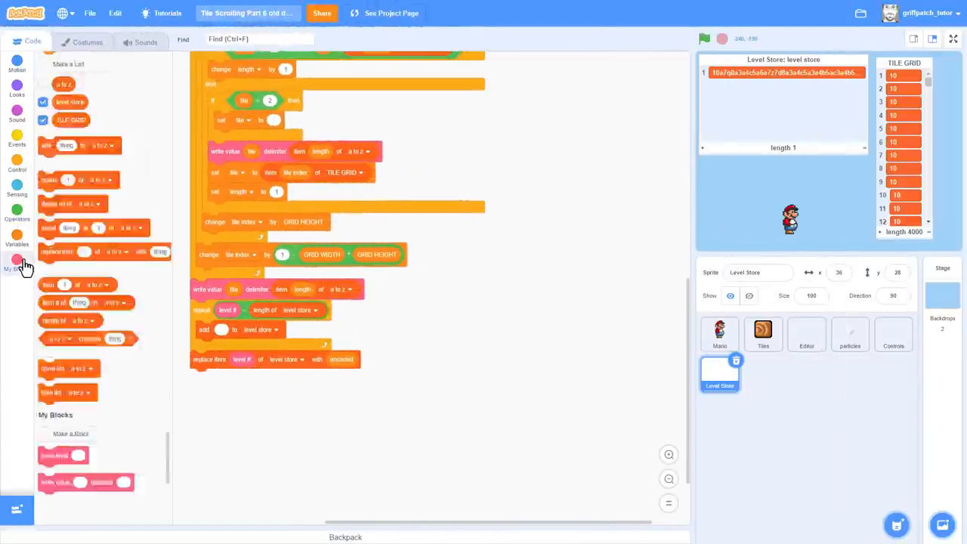
left_click_drag(49, 100, 420, 334)
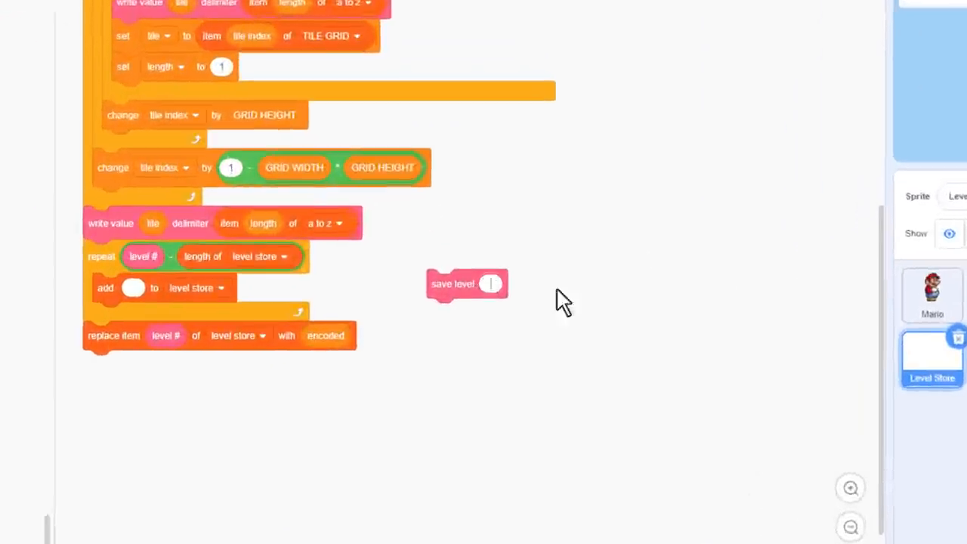
type("10")
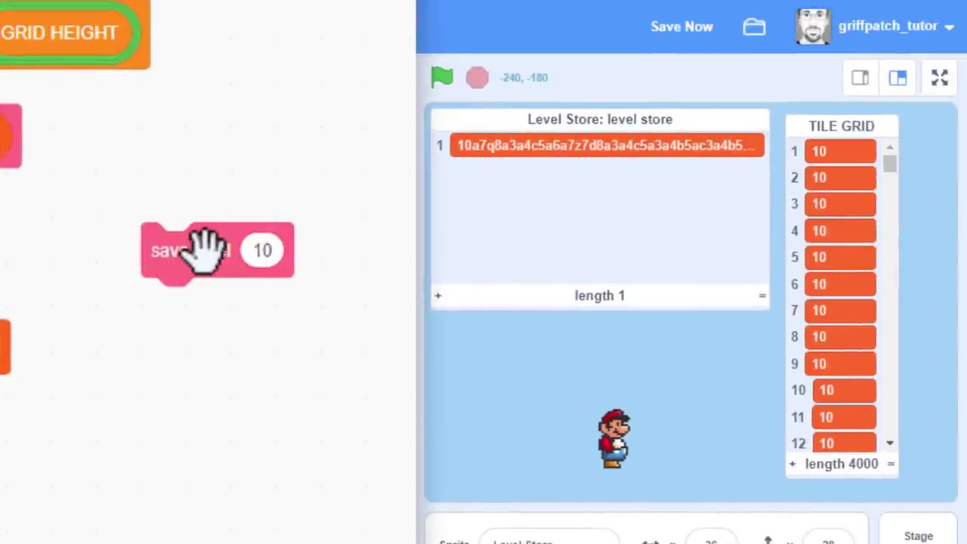
left_click(213, 251)
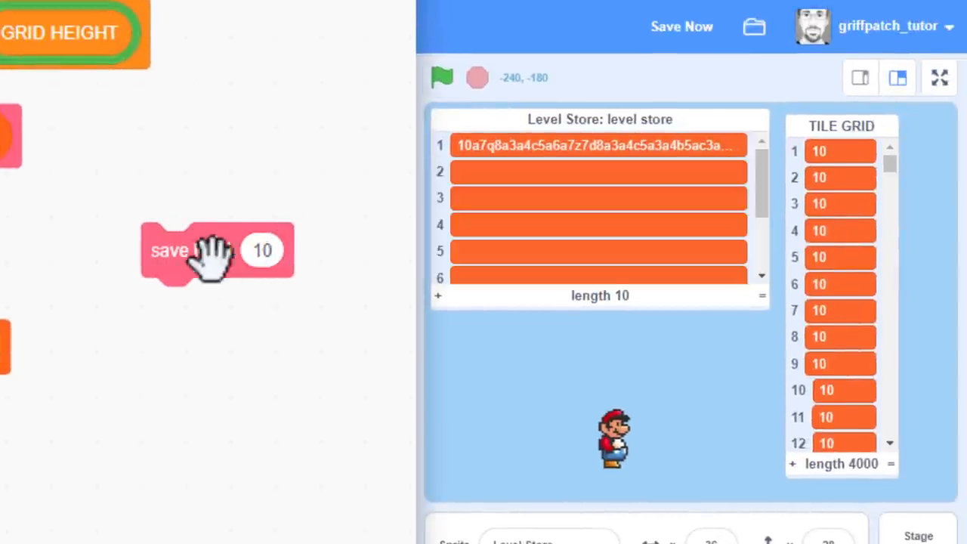
left_click_drag(759, 298, 767, 438)
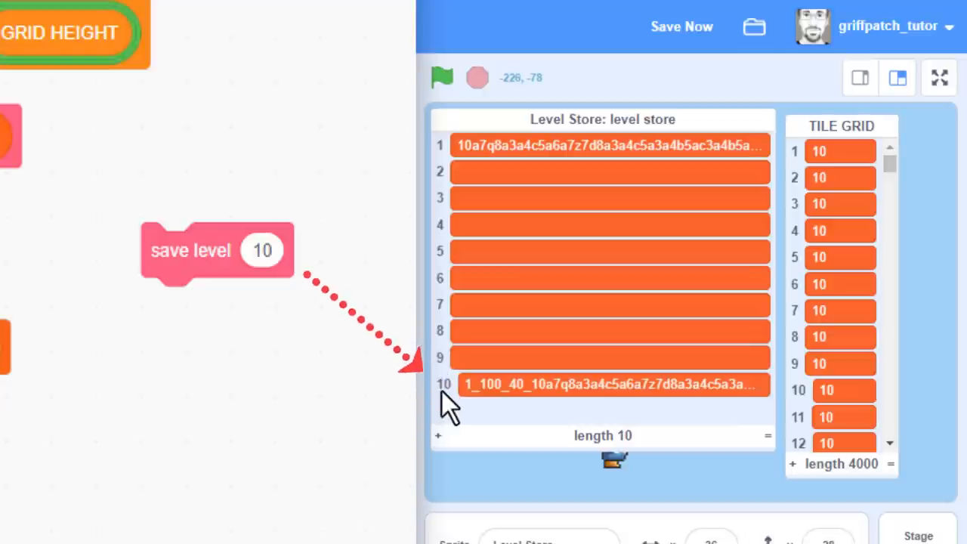
left_click(260, 250)
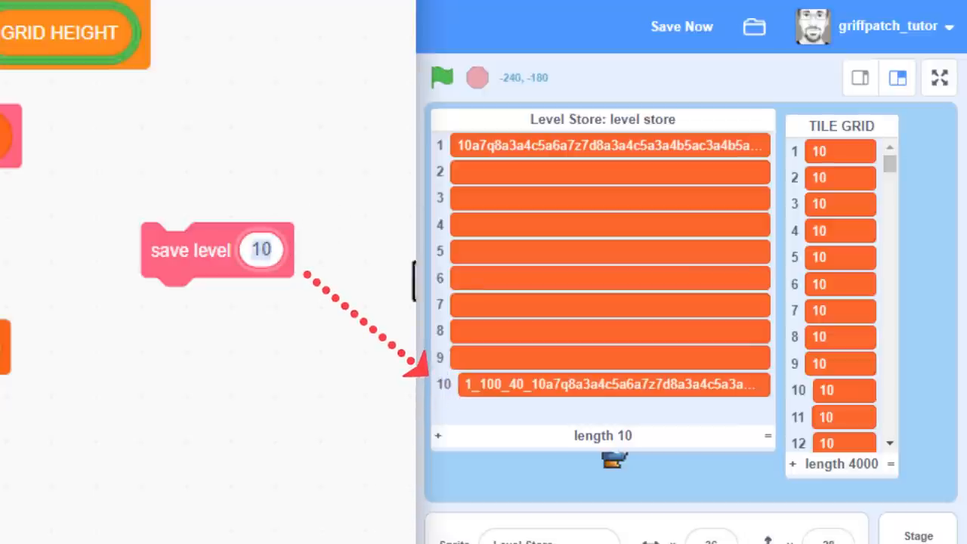
type("5")
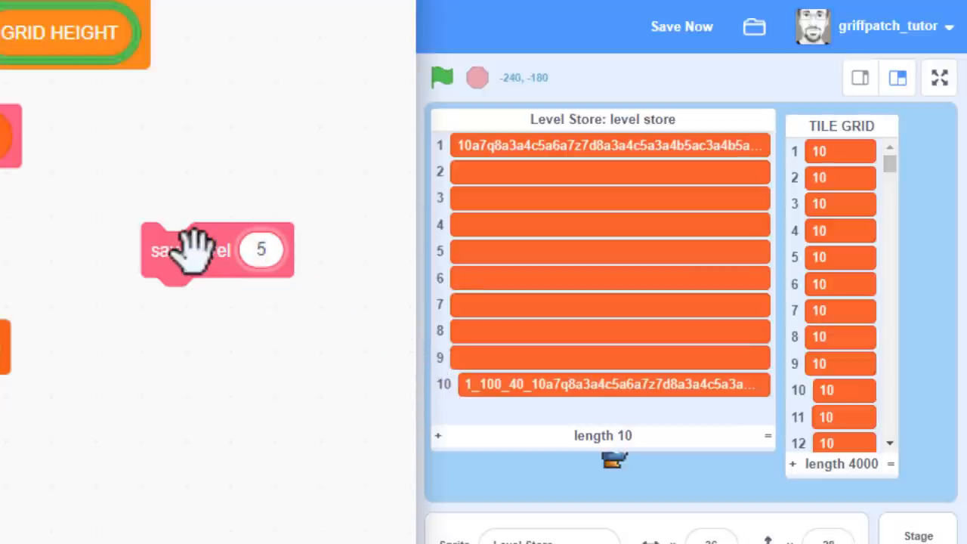
left_click(189, 251)
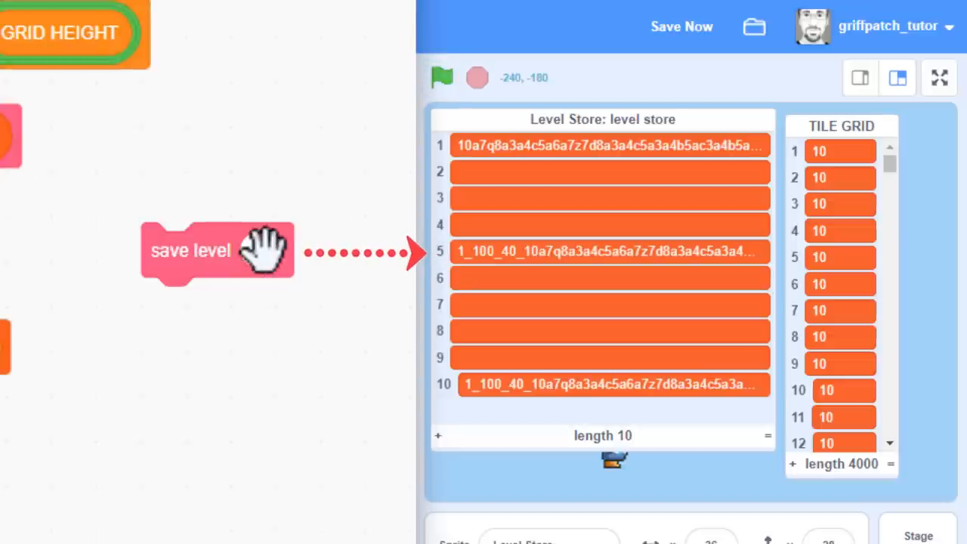
type("1")
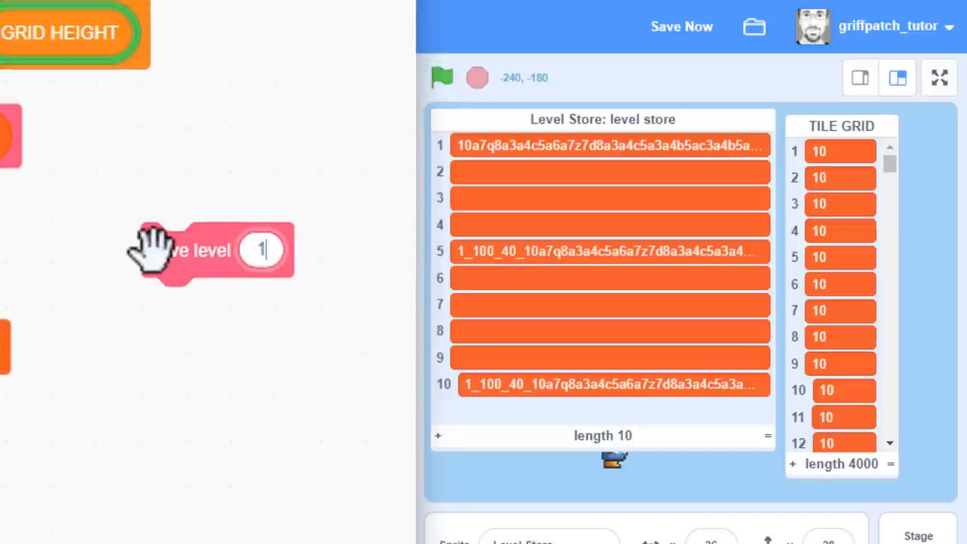
left_click(166, 261)
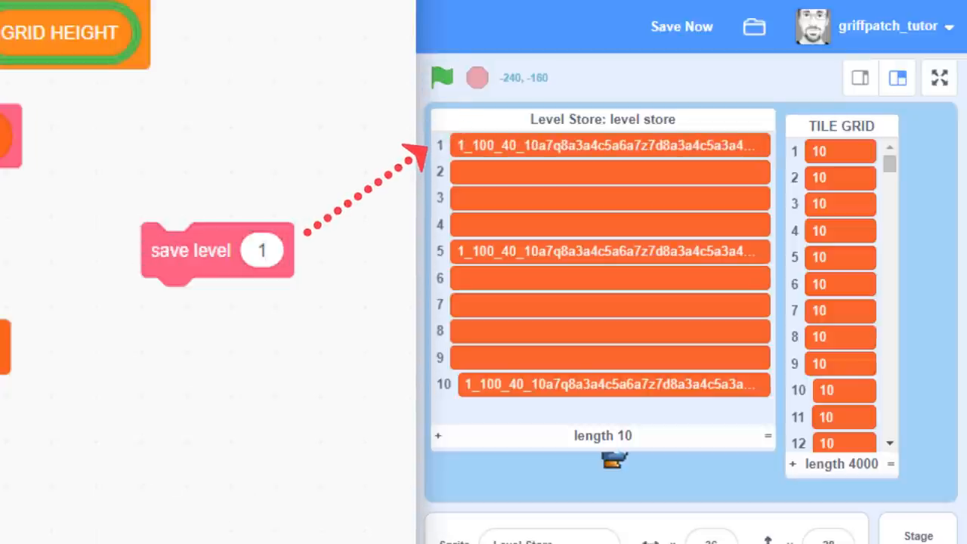
Step: Empty level store with delete all, then save level 1 as its only entry
left_click_drag(234, 147, 309, 151)
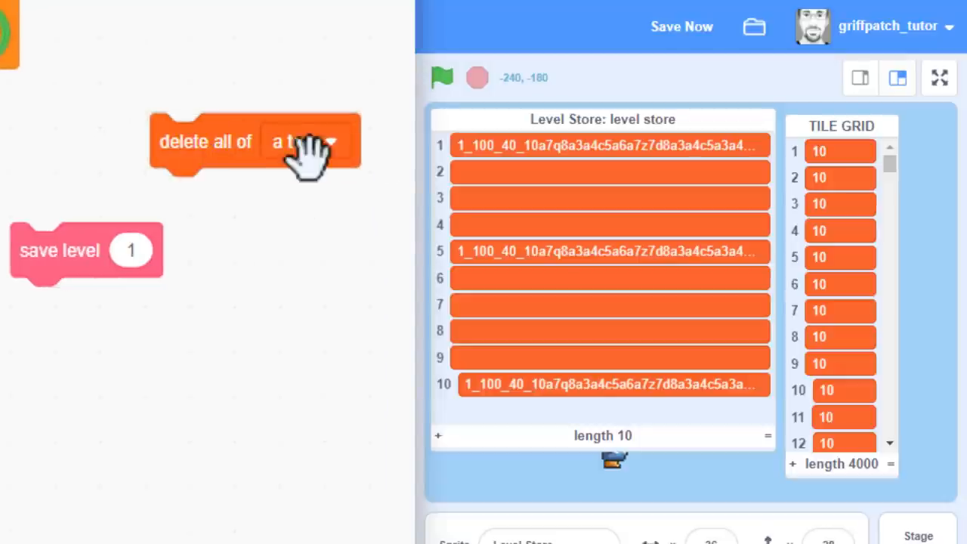
left_click(324, 142)
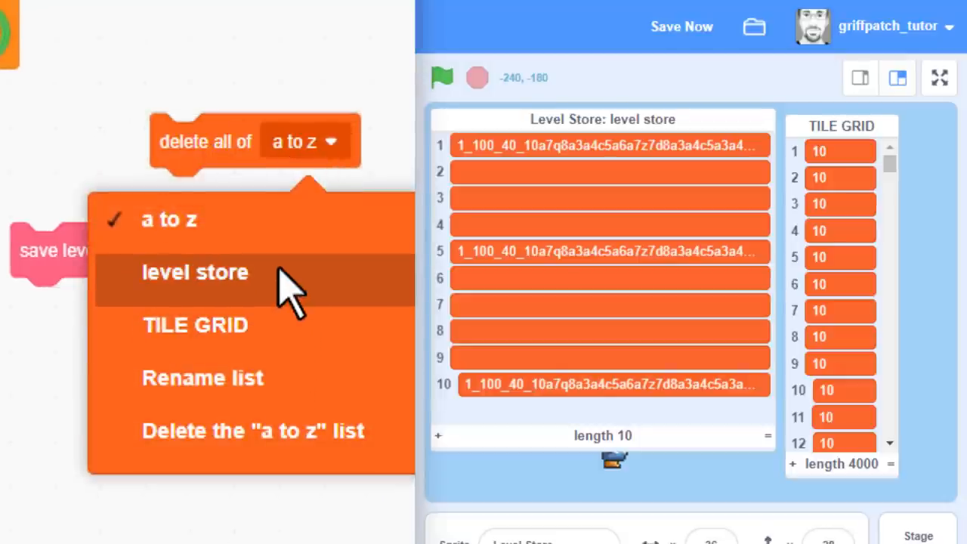
left_click(289, 290)
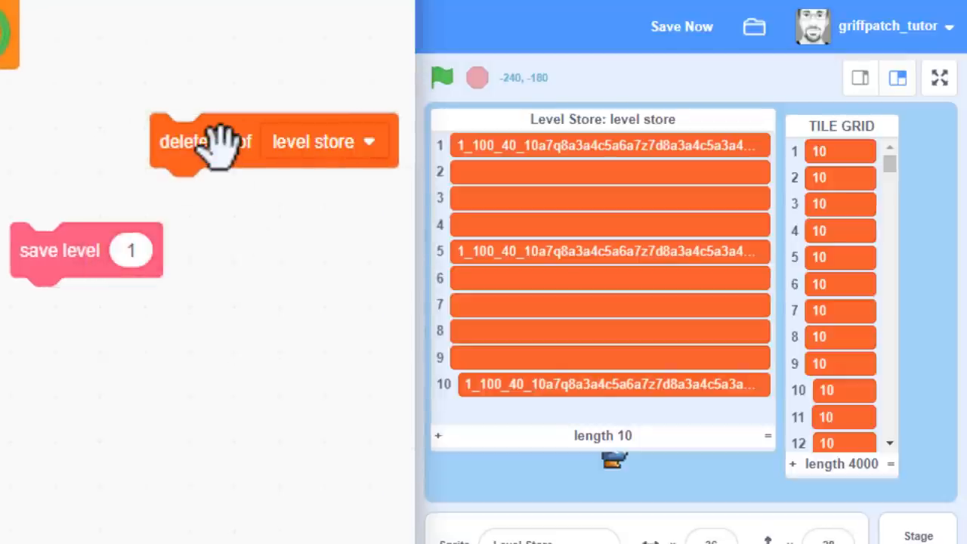
left_click(223, 147)
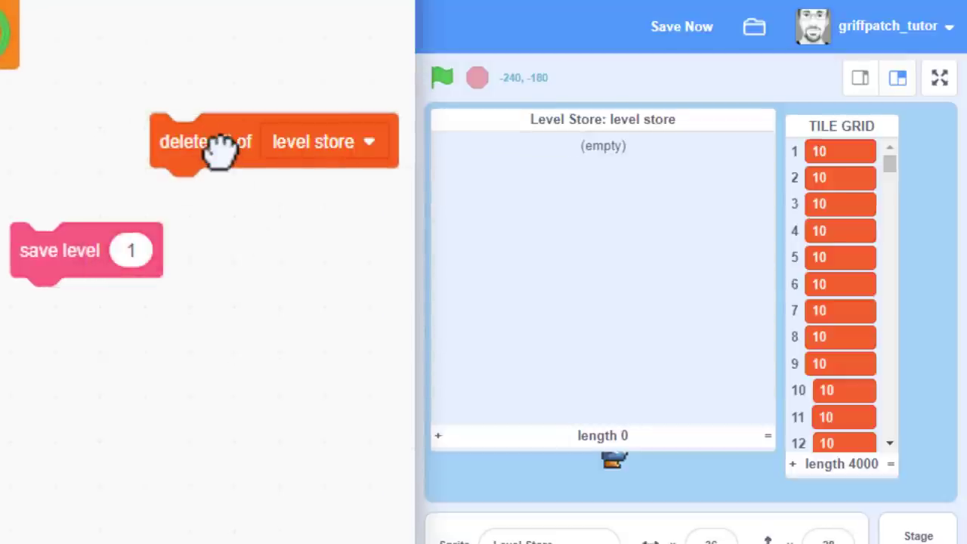
left_click(61, 250)
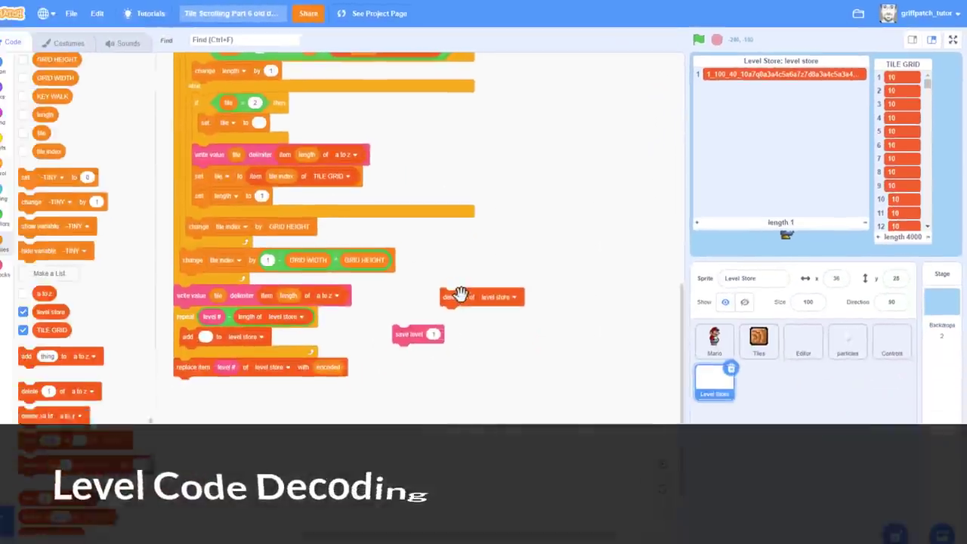
Step: Move the test blocks aside and clean up the scripts into a neat column
left_click_drag(460, 294, 529, 91)
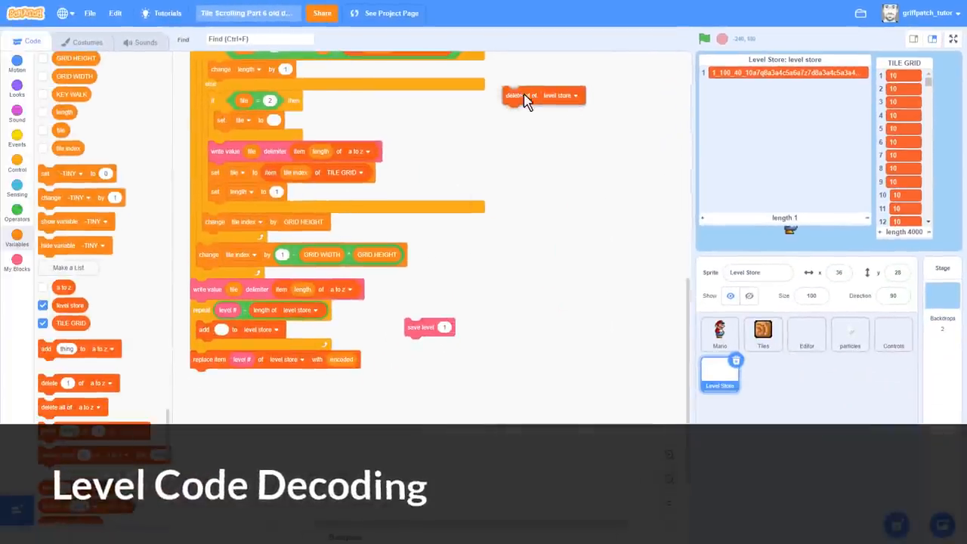
left_click_drag(419, 336, 431, 329)
right_click(555, 193)
left_click(599, 247)
scroll(412, 298, "up", 5)
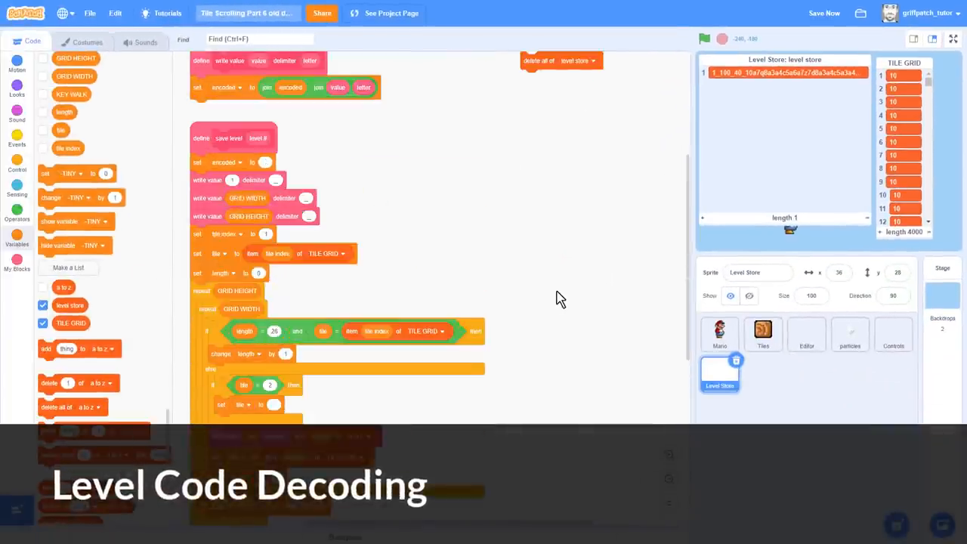
scroll(411, 298, "up", 5)
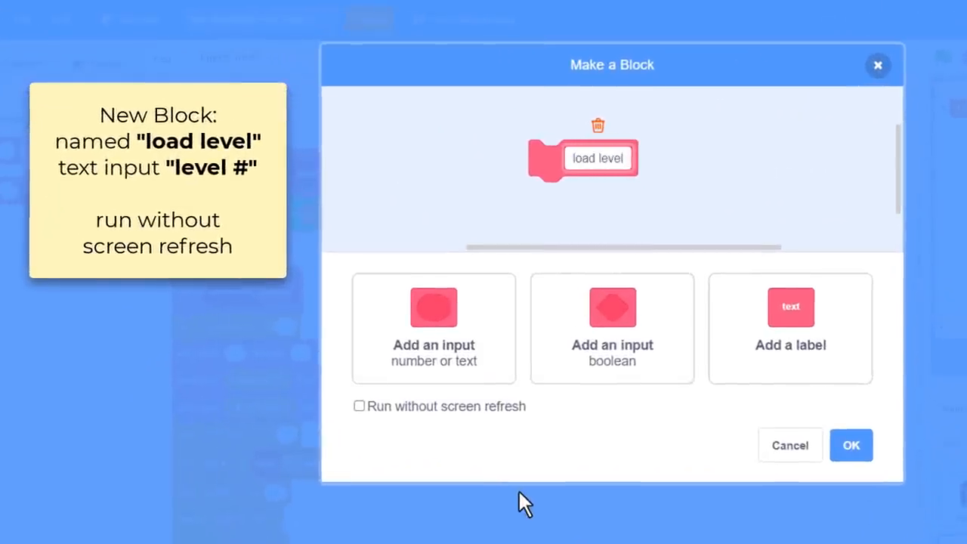
Step: Create a no-refresh load level block with a number-or-text input
left_click(422, 302)
type("level #")
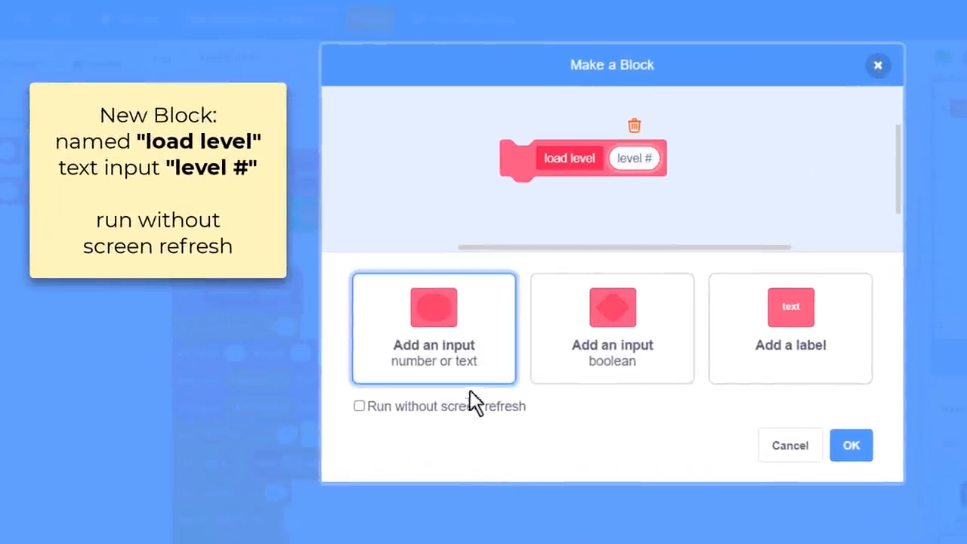
left_click(359, 405)
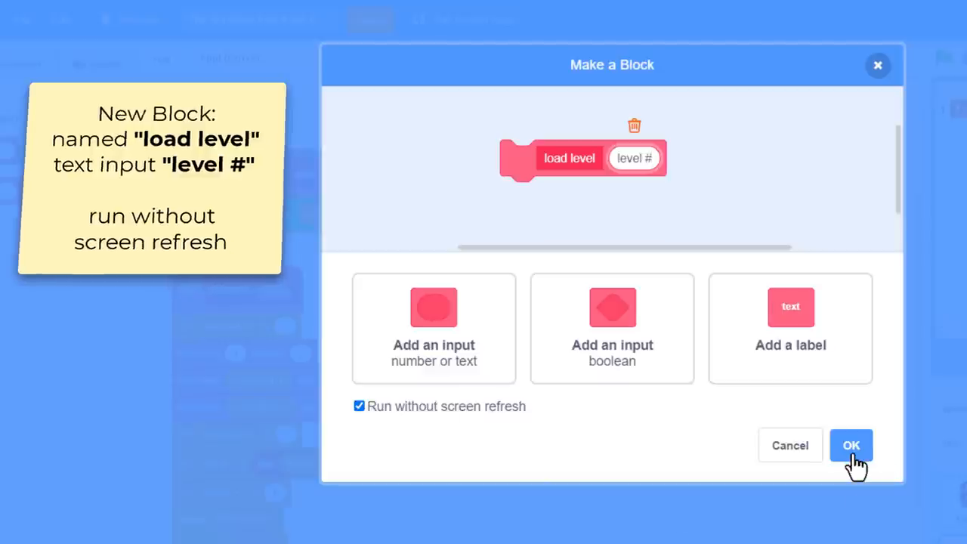
left_click(851, 446)
scroll(483, 302, "right", 3)
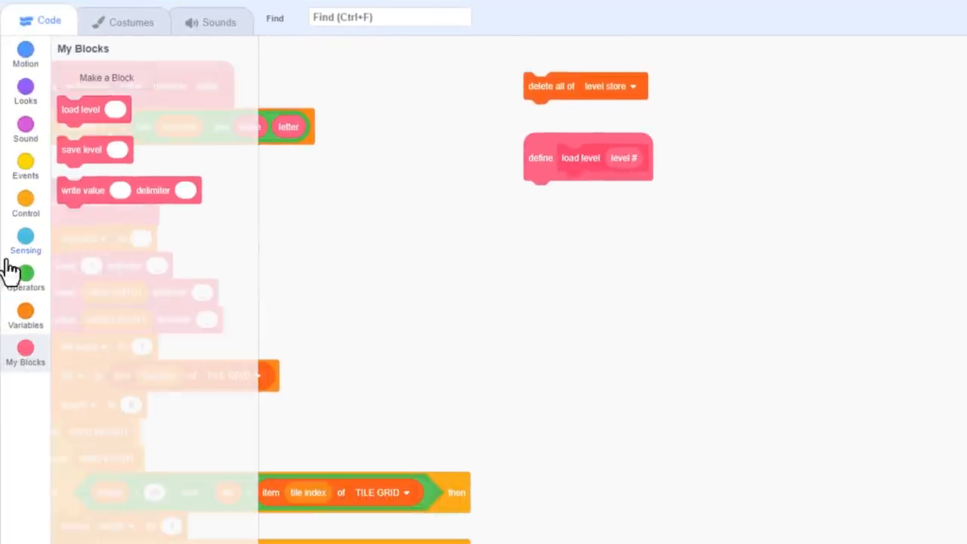
Step: Set encoded to item level # of level store under define load level
left_click(25, 310)
left_click_drag(75, 467, 574, 194)
left_click(571, 194)
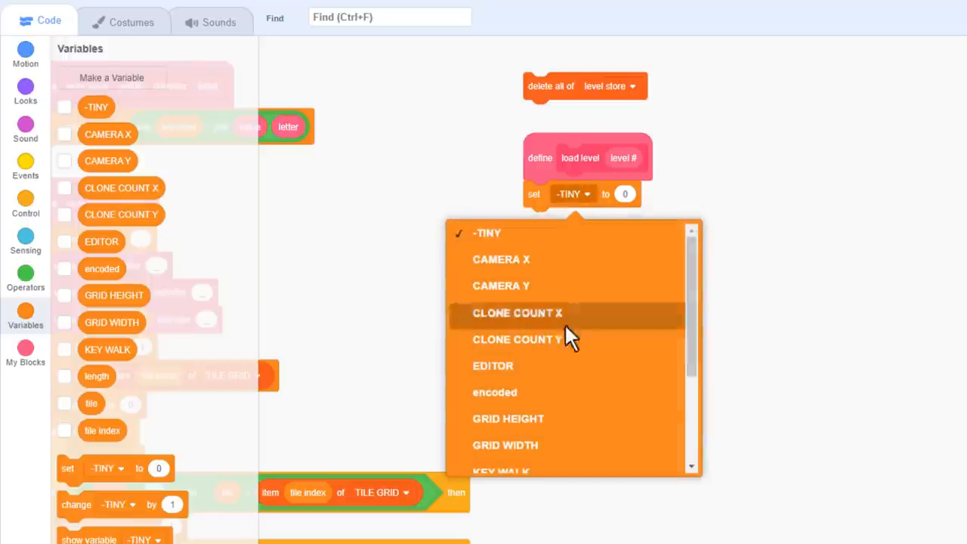
left_click(544, 397)
scroll(128, 377, "down", 5)
scroll(129, 434, "down", 2)
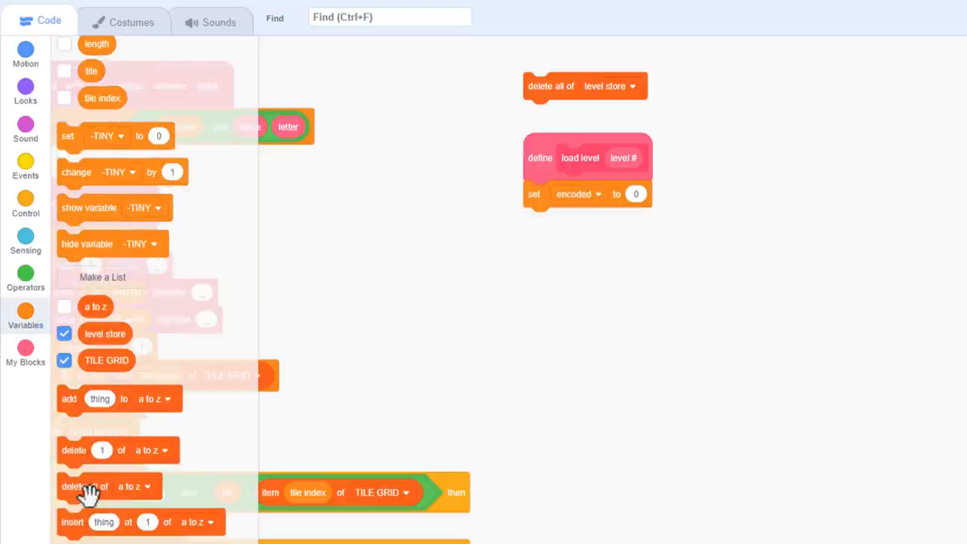
left_click_drag(83, 450, 657, 195)
left_click_drag(623, 158, 672, 196)
left_click(728, 204)
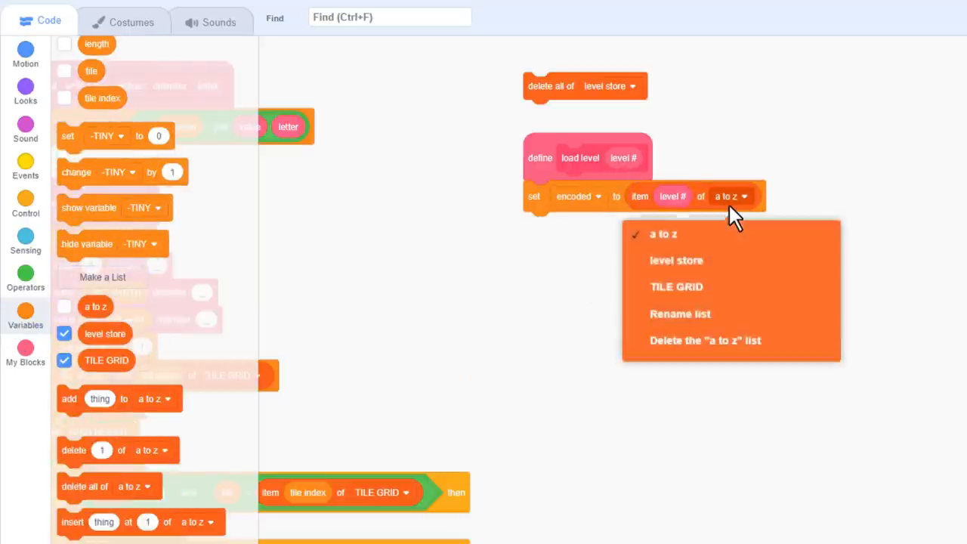
left_click(721, 263)
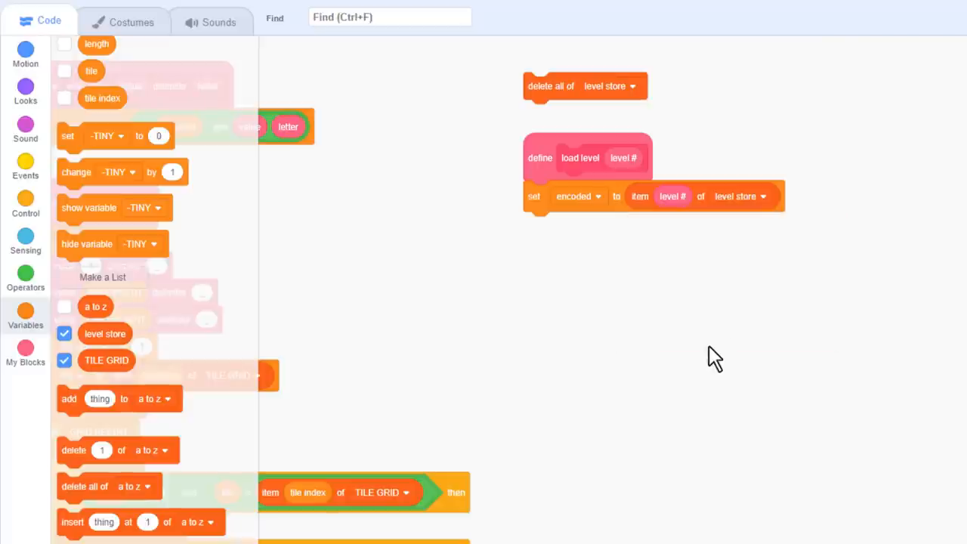
scroll(185, 288, "up", 5)
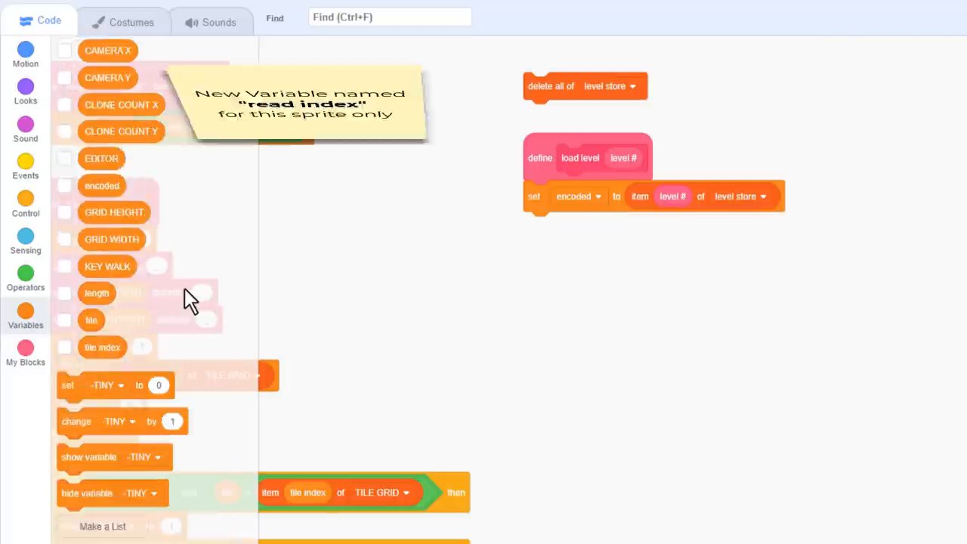
Step: Create a sprite-only read index variable and set it to 1 next
left_click(185, 288)
type("read")
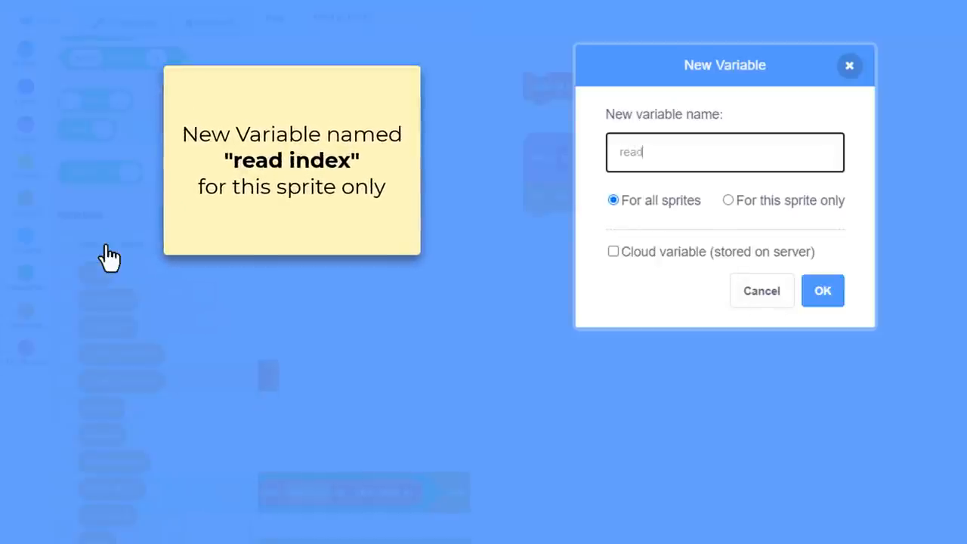
type(" index")
left_click(727, 200)
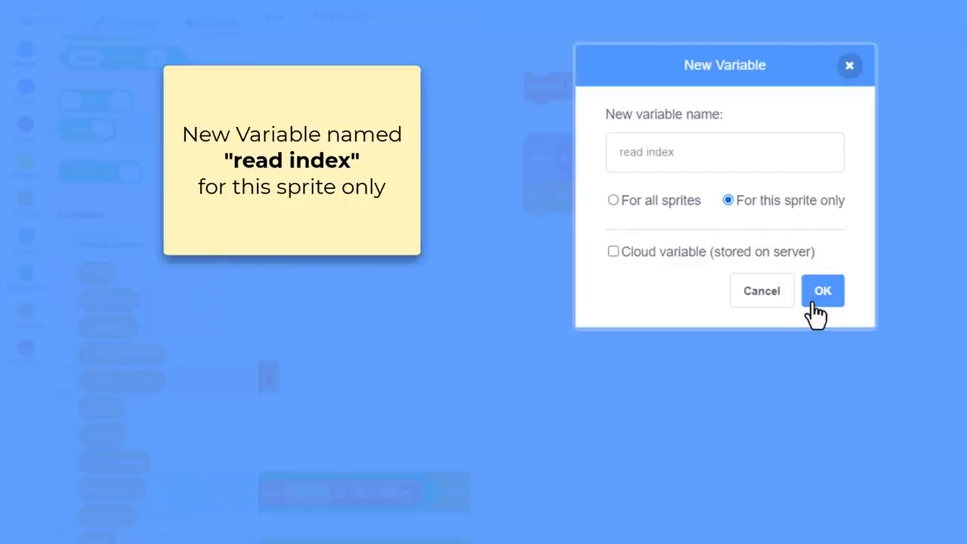
left_click(821, 291)
scroll(133, 302, "down", 3)
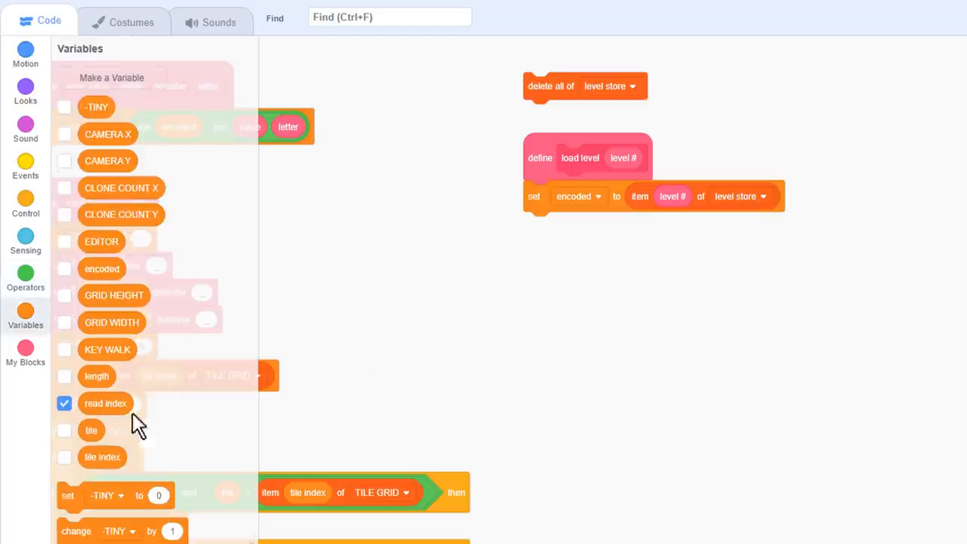
left_click_drag(75, 495, 566, 225)
left_click(574, 224)
scroll(570, 408, "down", 3)
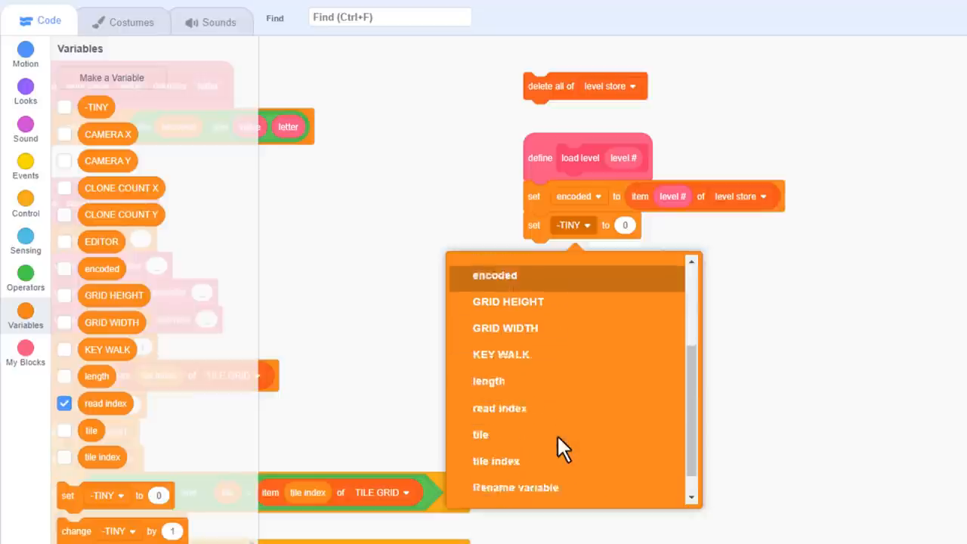
left_click(551, 394)
left_click(632, 230)
type("1")
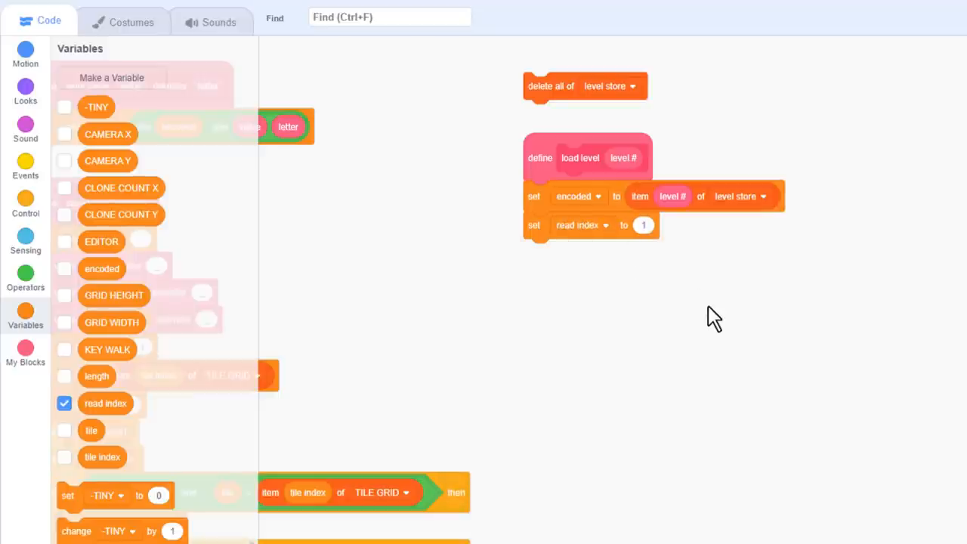
Step: Create a no-refresh read letter block and place its define hat
left_click(26, 351)
left_click(123, 78)
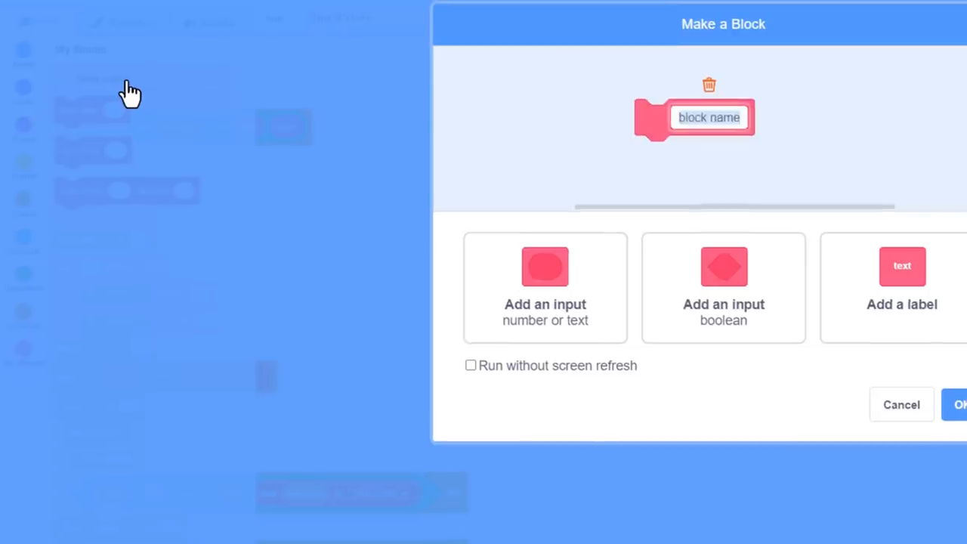
type("read letter")
left_click(370, 406)
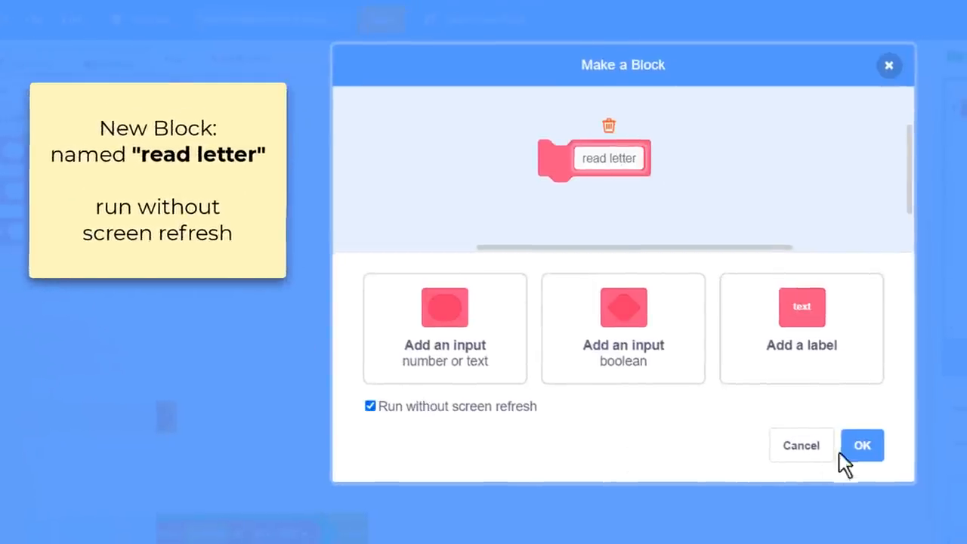
left_click(860, 453)
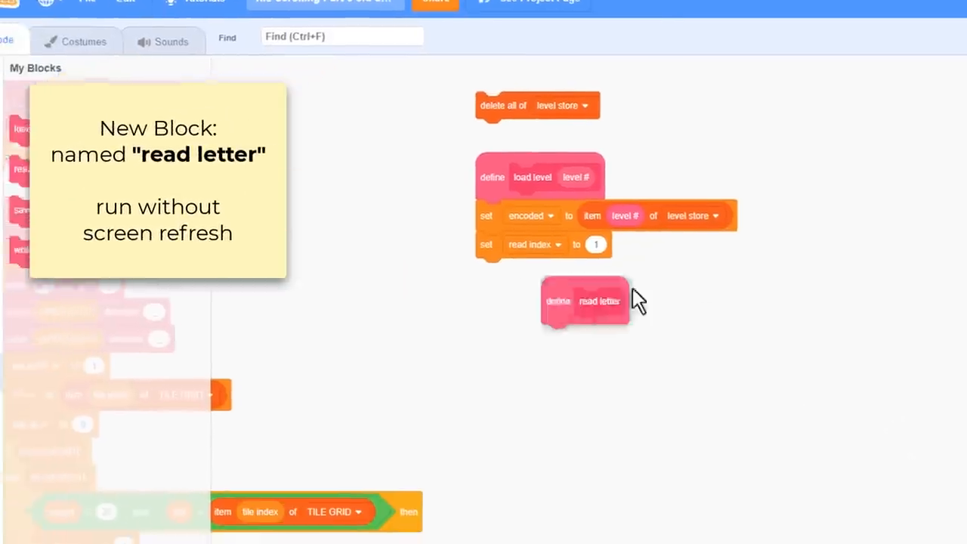
left_click_drag(589, 302, 864, 98)
left_click_drag(900, 261, 643, 283)
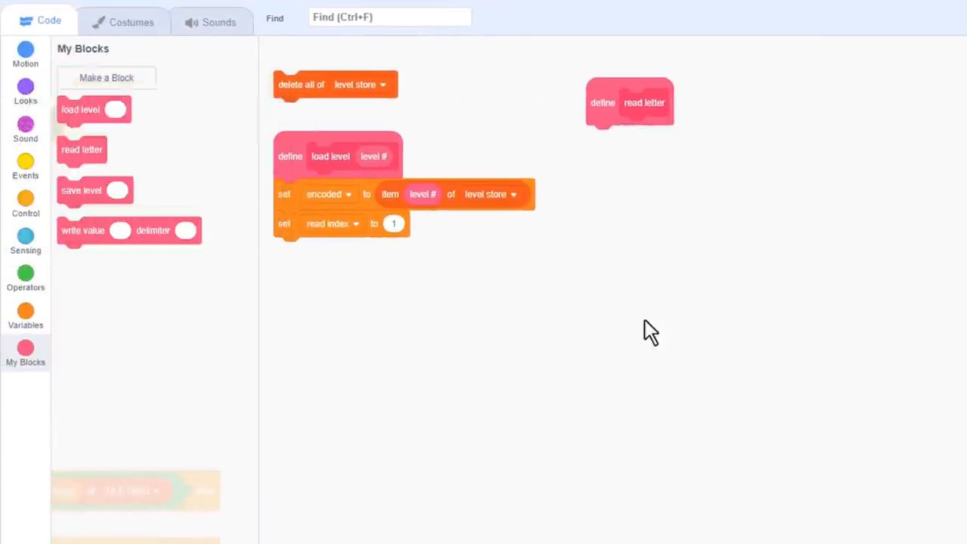
Step: Create a sprite-only letter variable
left_click(26, 310)
left_click(106, 78)
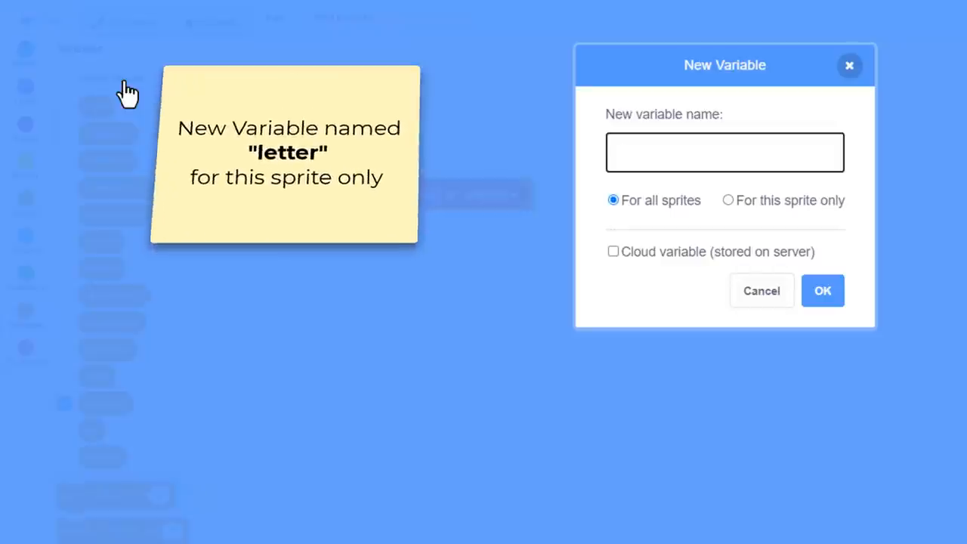
type("letter")
left_click(793, 200)
left_click(822, 291)
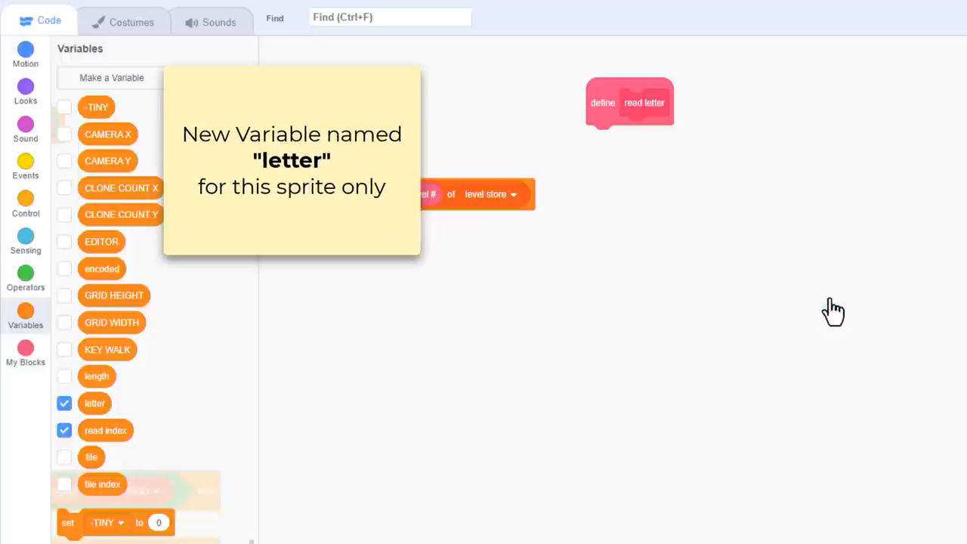
Step: Set letter to letter read index of encoded under define read letter
left_click_drag(68, 522, 624, 136)
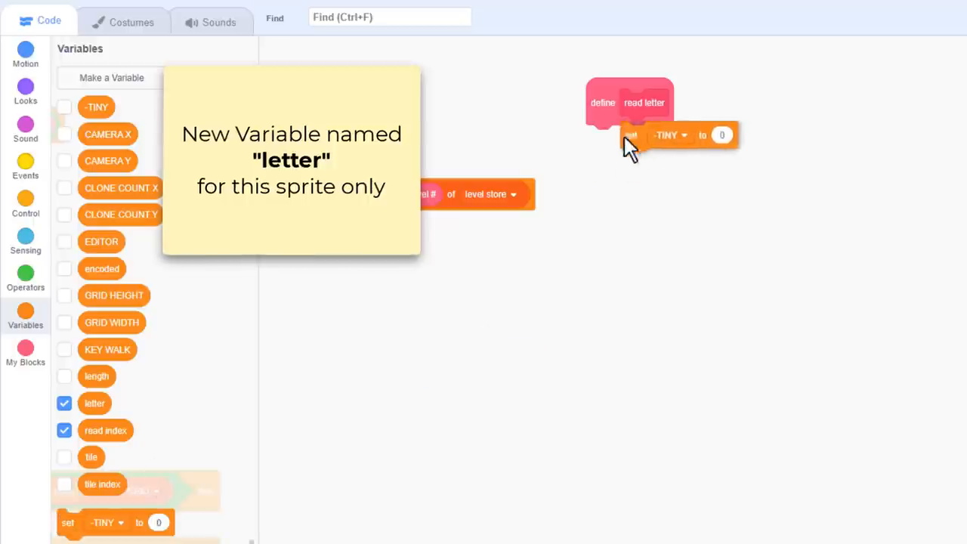
left_click(650, 138)
left_click(613, 296)
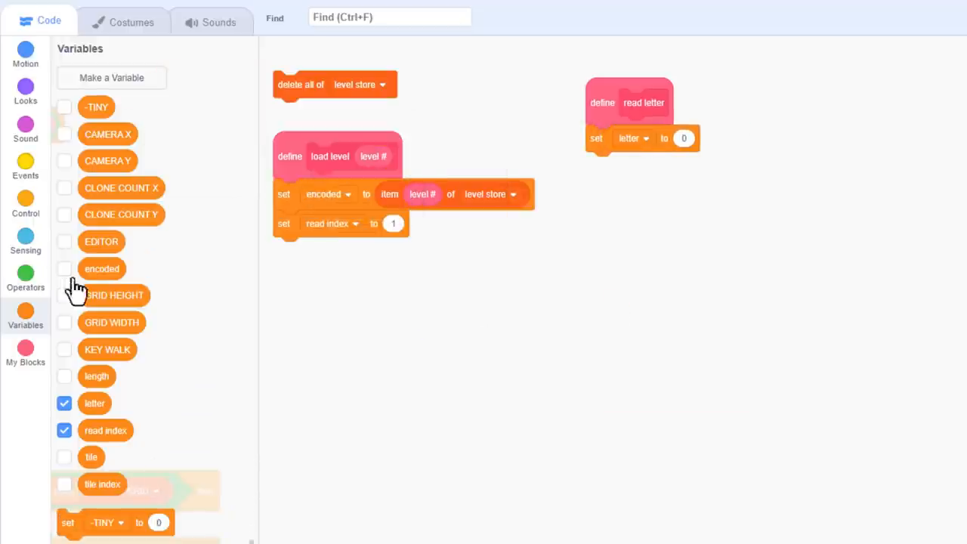
left_click(26, 278)
left_click_drag(73, 481, 694, 142)
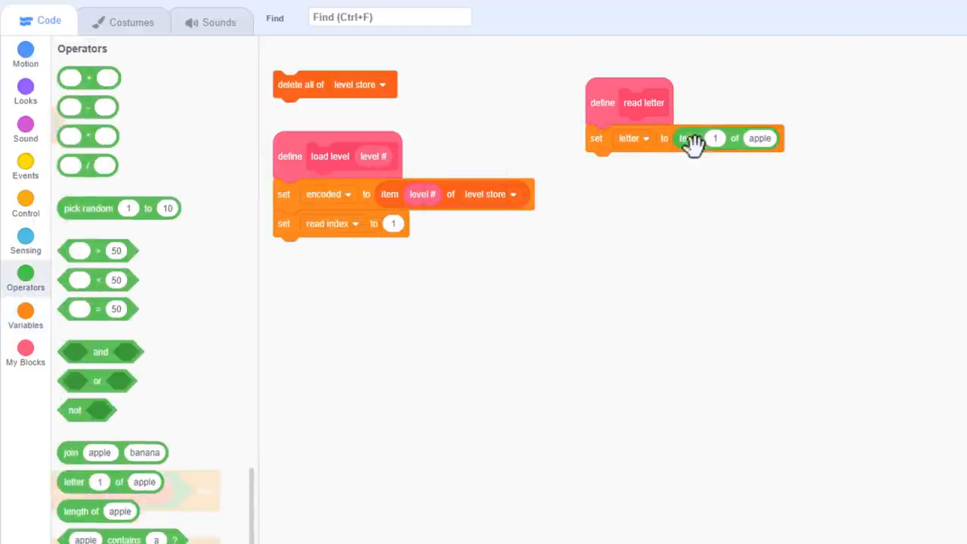
left_click(26, 316)
left_click_drag(105, 430, 721, 140)
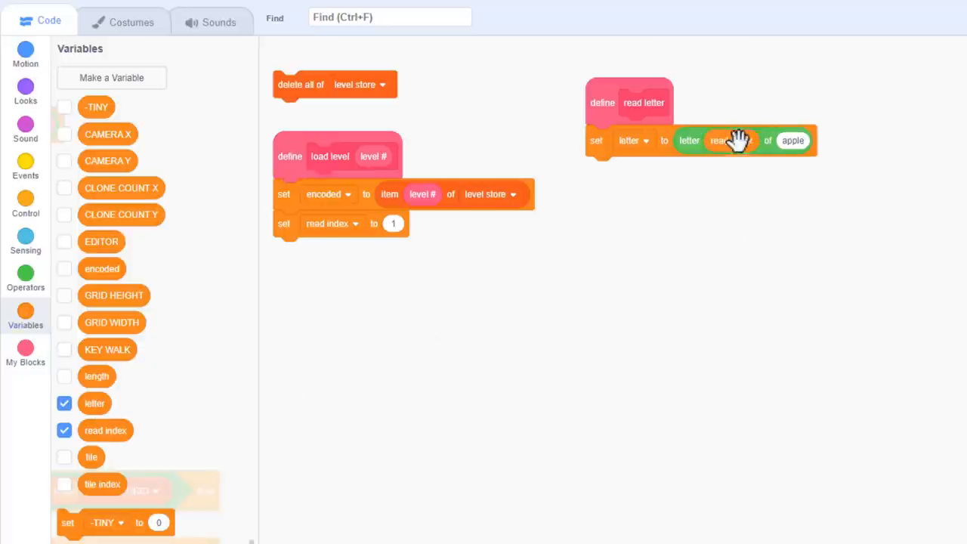
left_click_drag(102, 268, 771, 170)
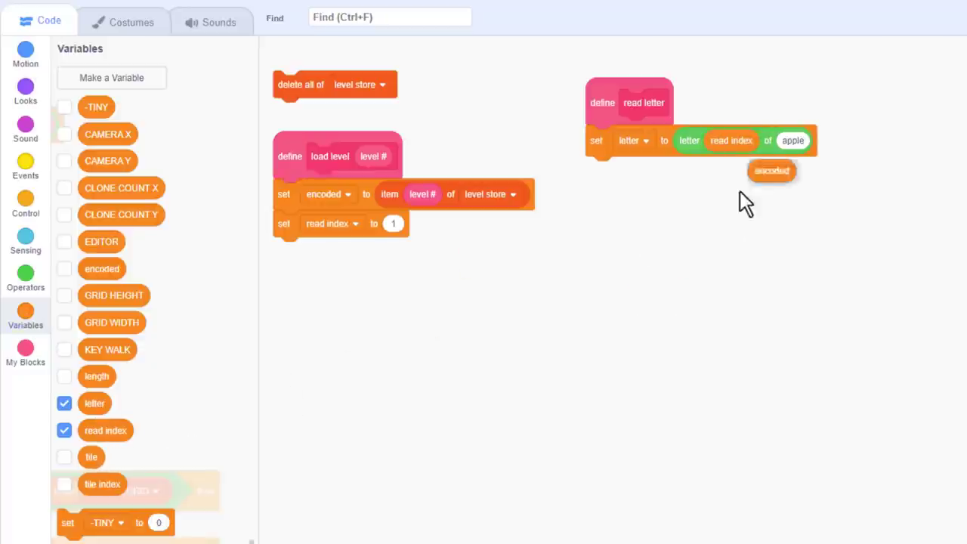
right_click(649, 342)
left_click(668, 429)
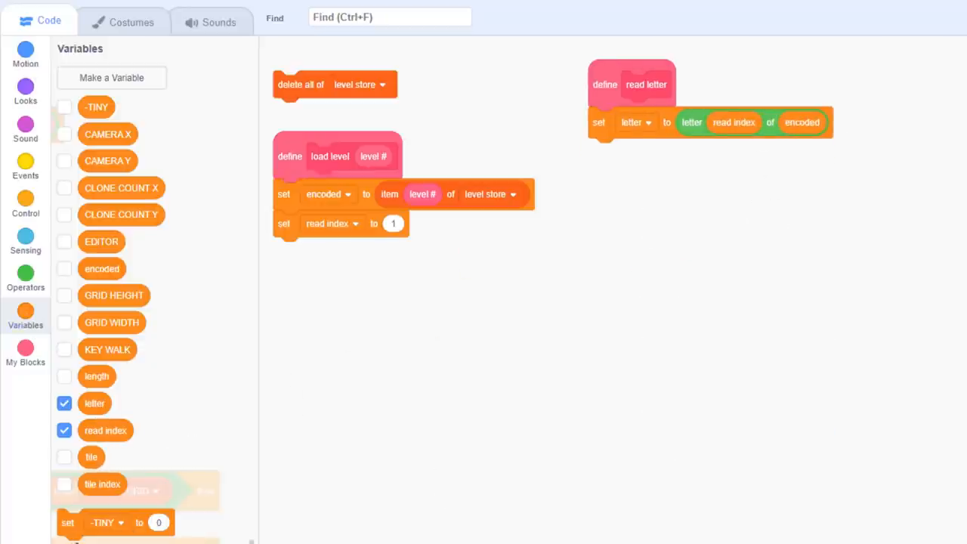
Step: Change read index by 1 after the set letter block
left_click_drag(76, 541, 610, 151)
left_click(656, 152)
left_click(619, 306)
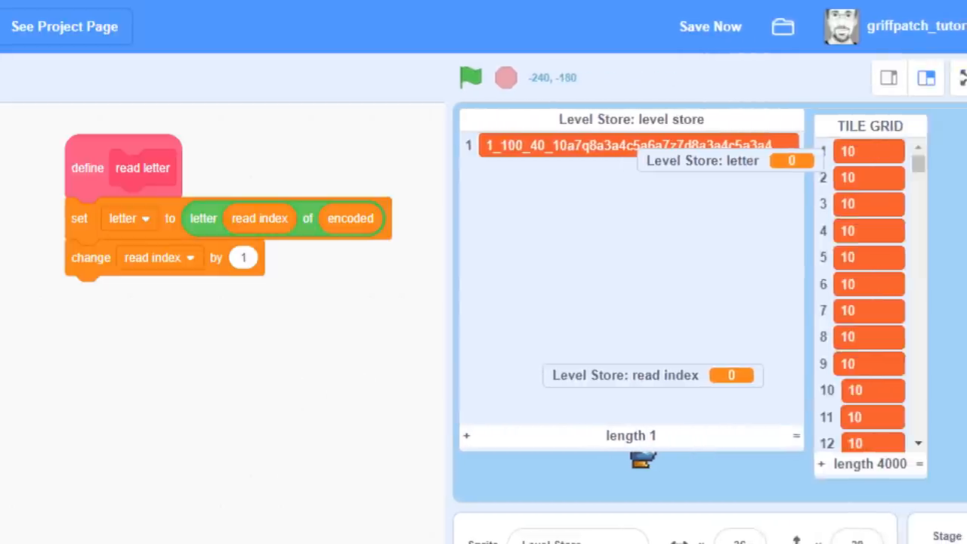
Step: Run load level 1, test read letter once and rearrange the stage monitors
left_click_drag(20, 428, 134, 399)
left_click(135, 397)
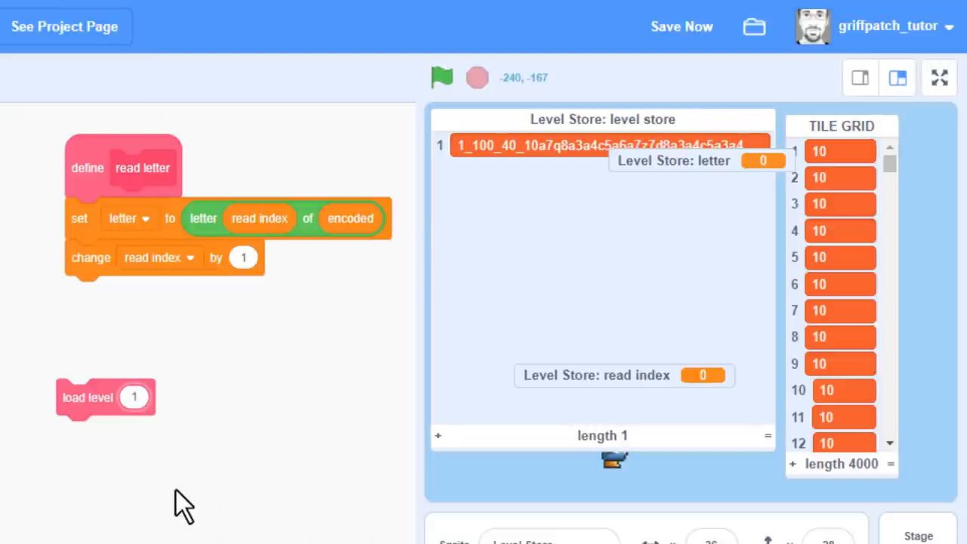
left_click(95, 394)
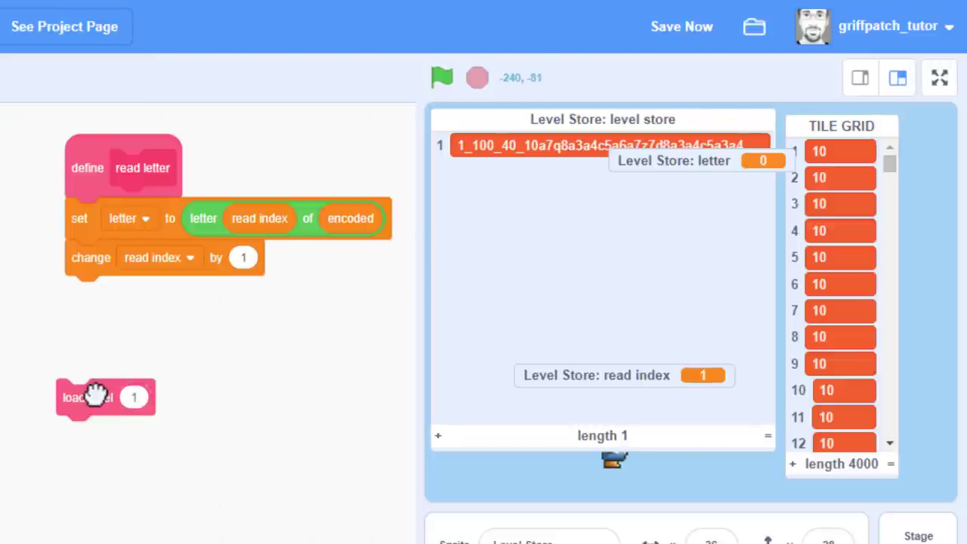
left_click(118, 172)
left_click_drag(768, 437, 761, 181)
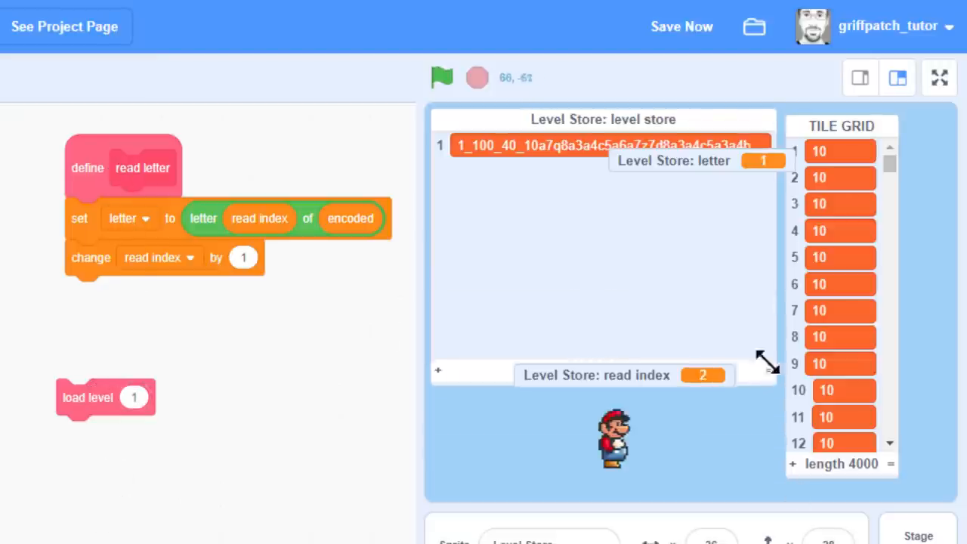
left_click_drag(679, 161, 514, 268)
left_click_drag(595, 381, 518, 244)
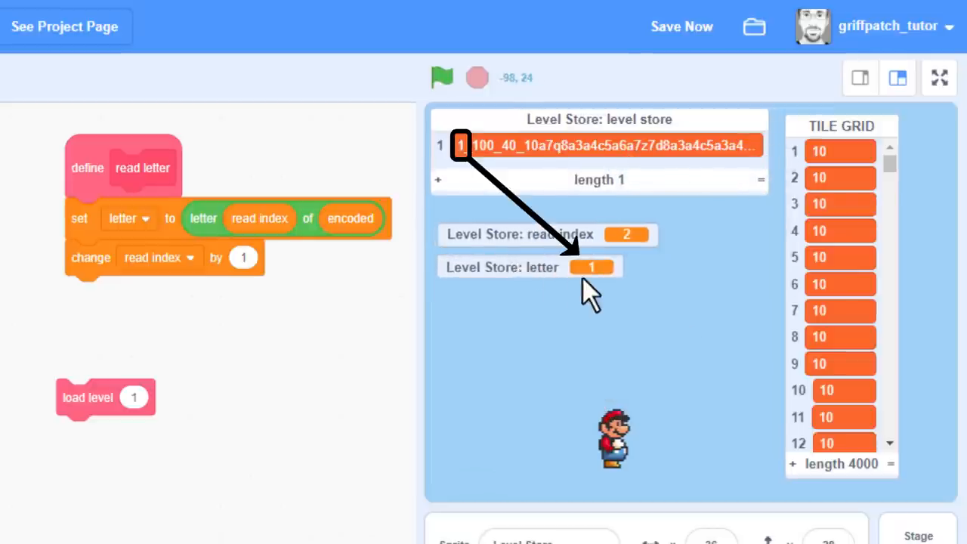
Step: Step read letter repeatedly through the encoded string, read index reaching 25
left_click(105, 160)
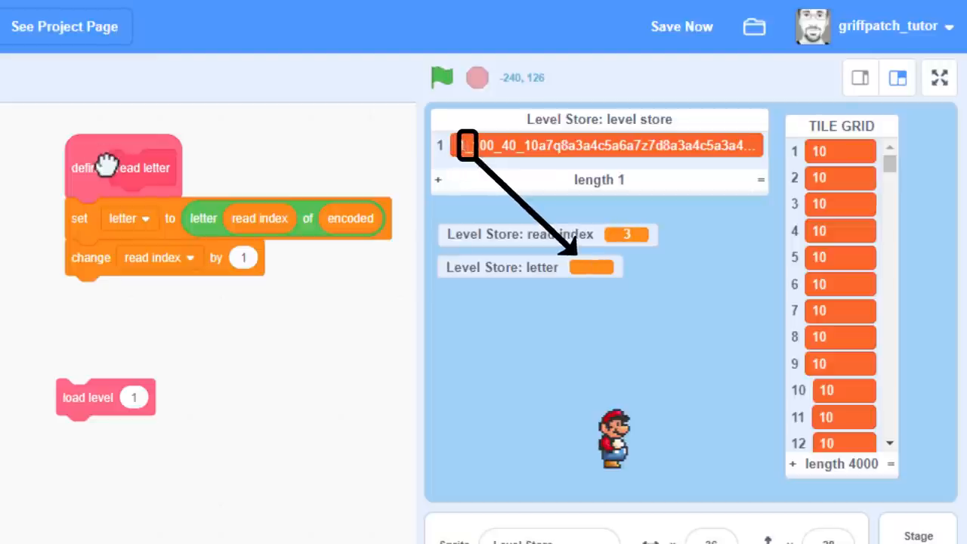
left_click(105, 162)
left_click(106, 163)
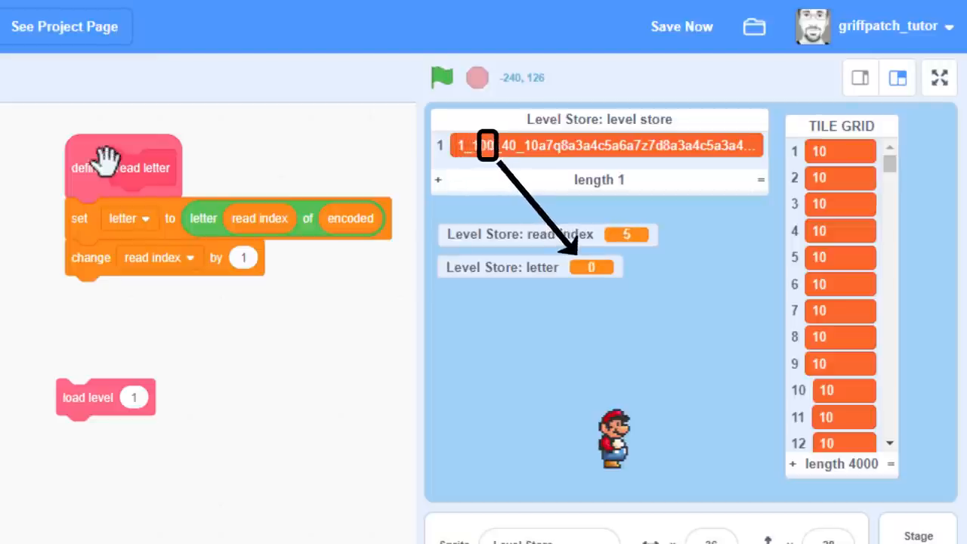
left_click(106, 163)
left_click(106, 162)
left_click(105, 162)
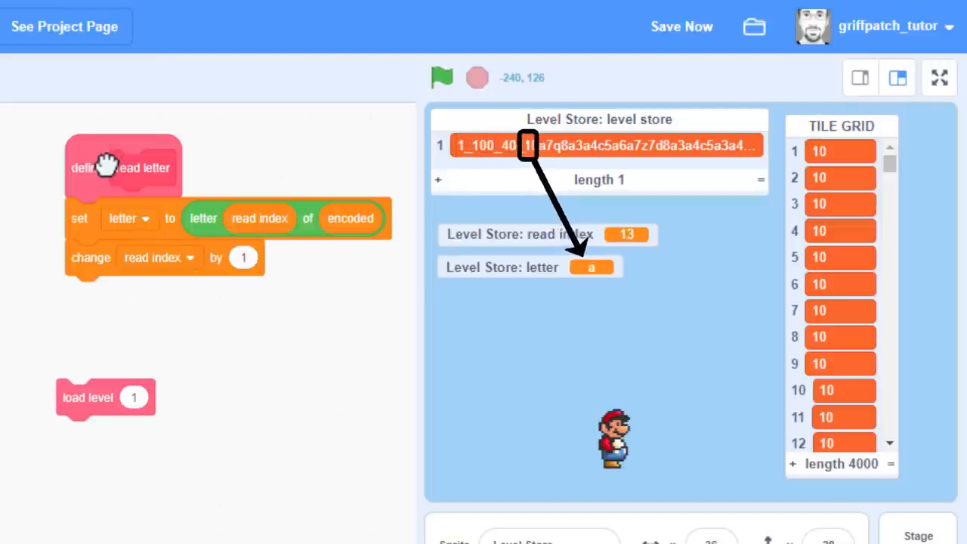
left_click(106, 163)
left_click(106, 162)
left_click(106, 162)
left_click(106, 162)
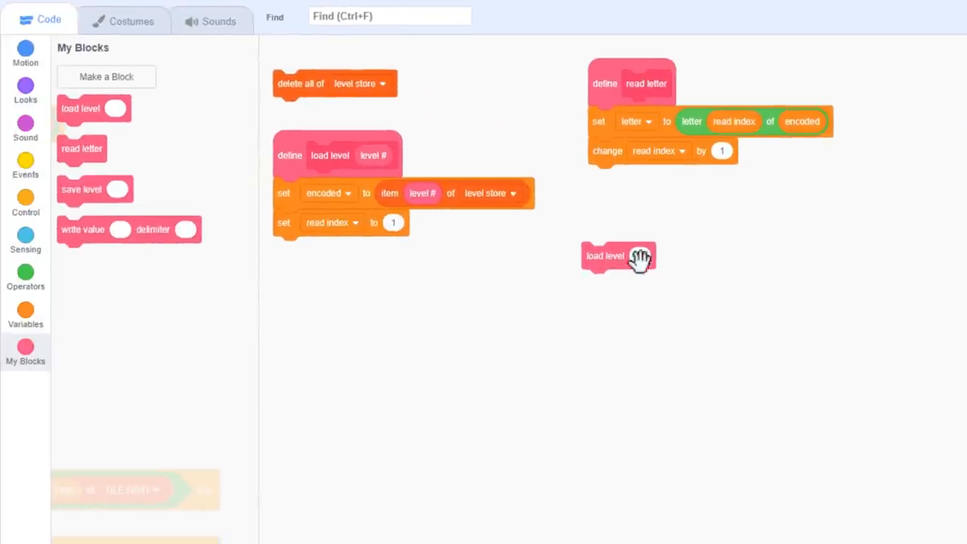
Step: Create a 'read value' custom block set to run without screen refresh
left_click_drag(627, 257, 319, 319)
left_click(106, 76)
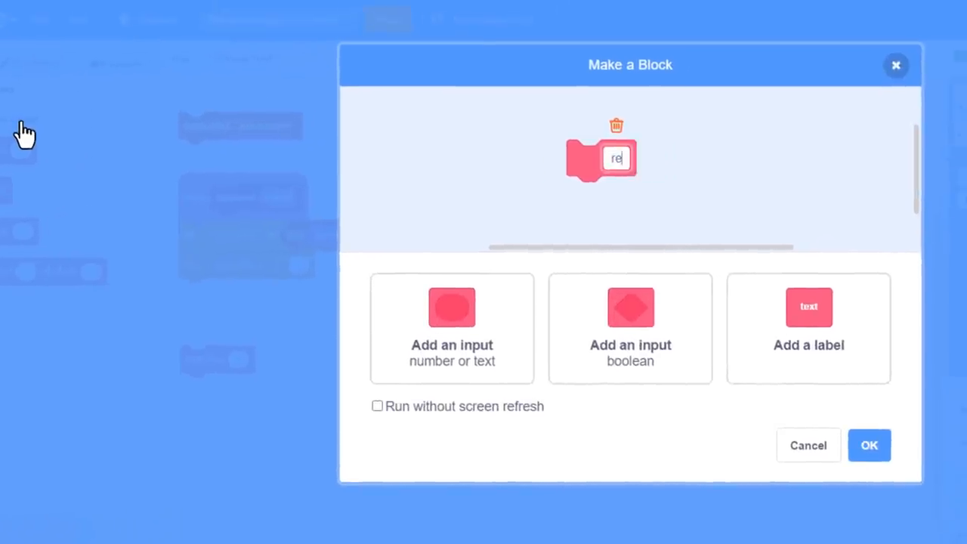
type("read value")
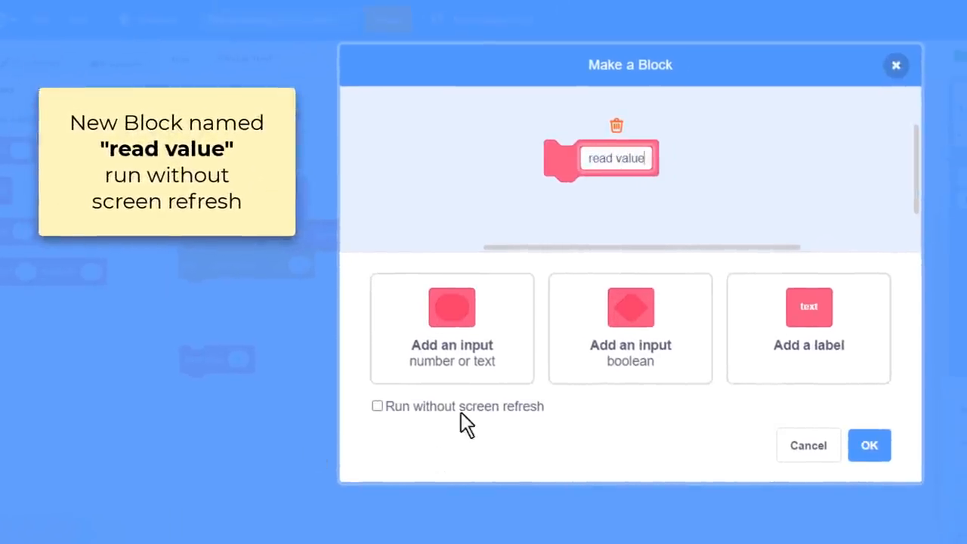
left_click(377, 405)
left_click(869, 447)
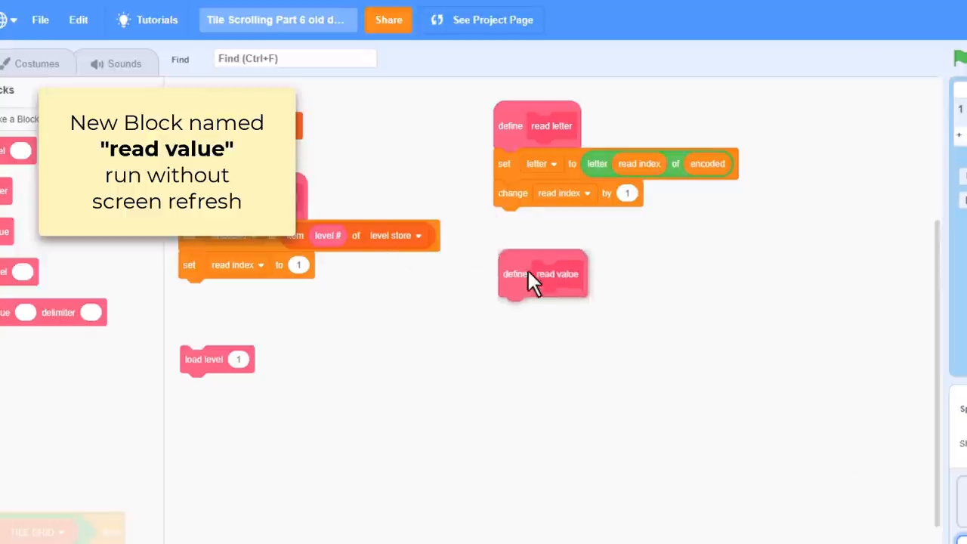
left_click_drag(431, 242, 521, 265)
Step: Create a sprite-only 'value' variable; read value starts by clearing value and reading a letter
left_click(4, 61)
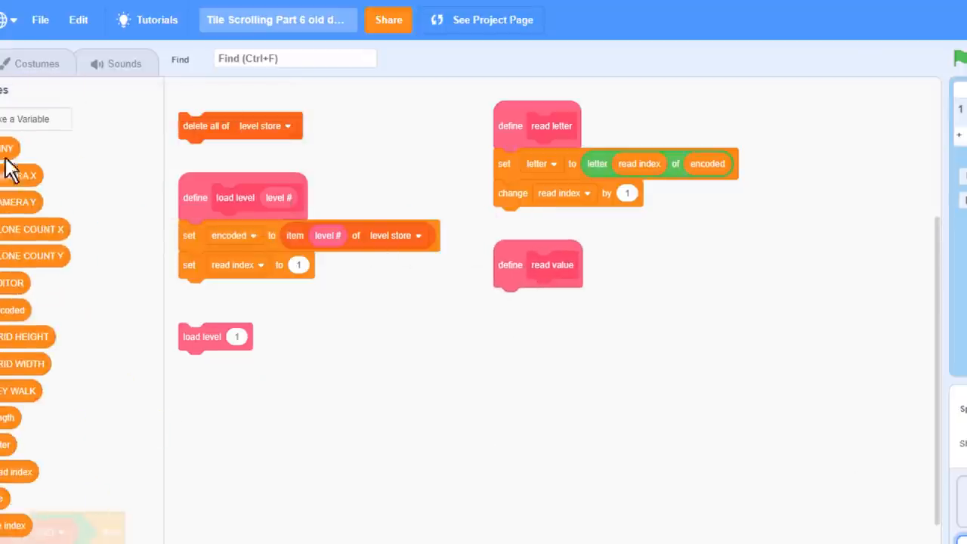
left_click(15, 119)
type("value")
left_click(633, 240)
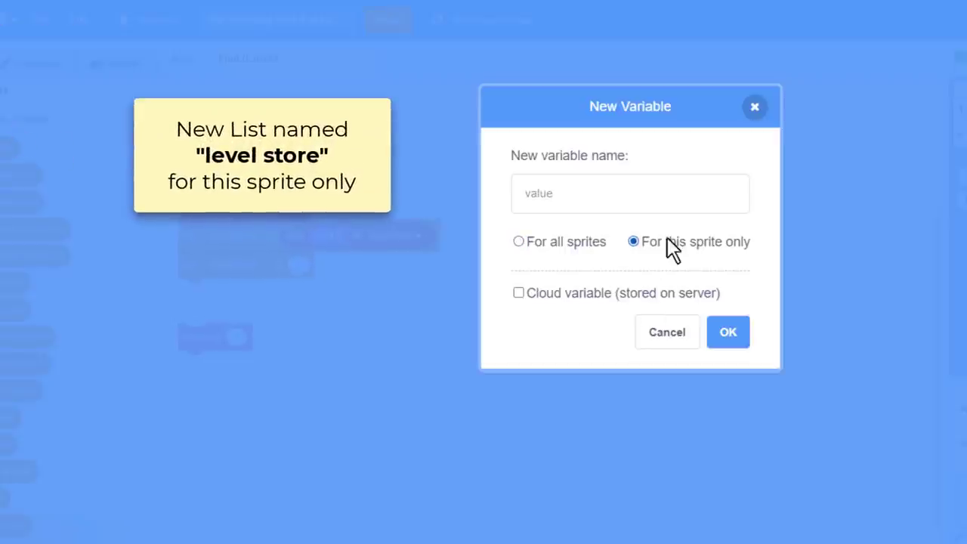
left_click(728, 332)
left_click_drag(22, 530, 513, 299)
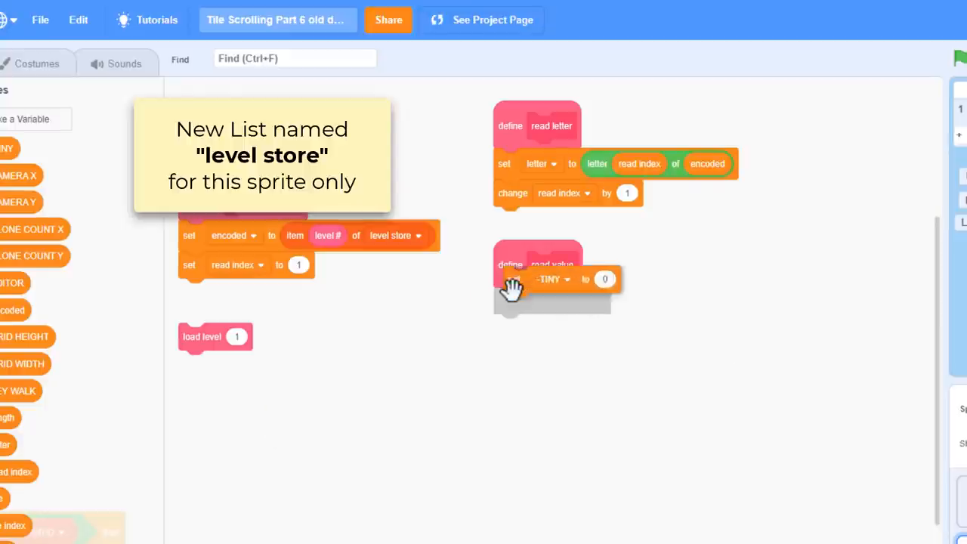
left_click(545, 301)
left_click(529, 532)
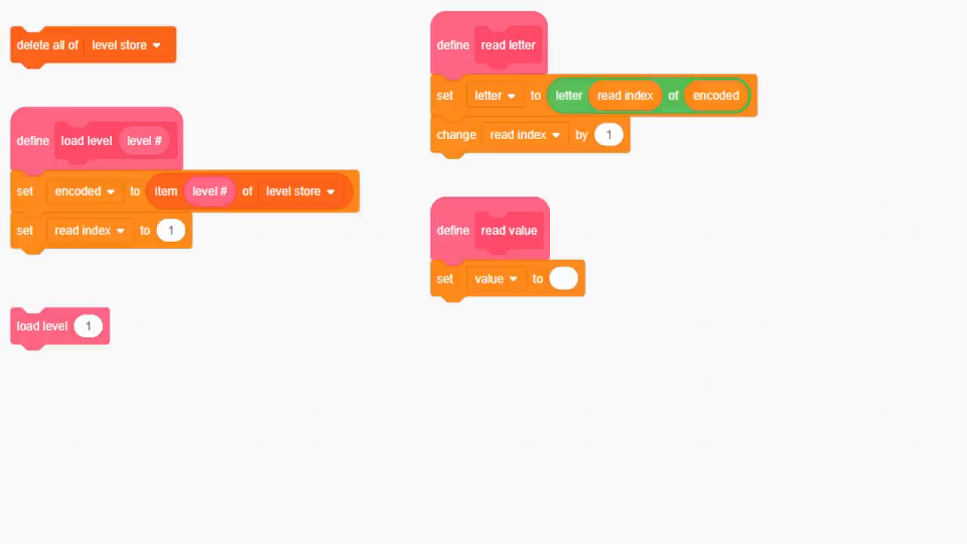
left_click_drag(45, 529, 463, 313)
Step: Add a repeat-until loop that stops when letter > 9 or letter equals blank
left_click_drag(394, 453, 432, 341)
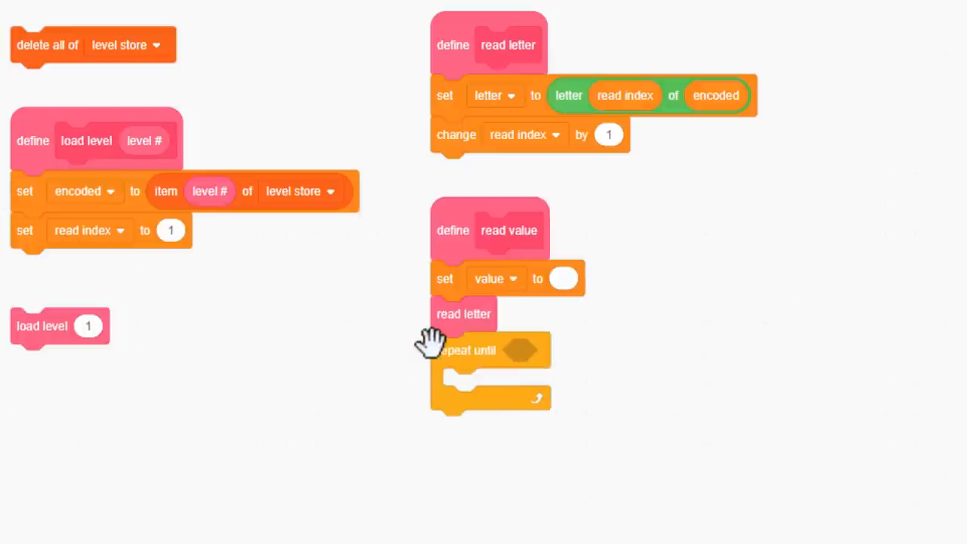
left_click_drag(391, 453, 521, 350)
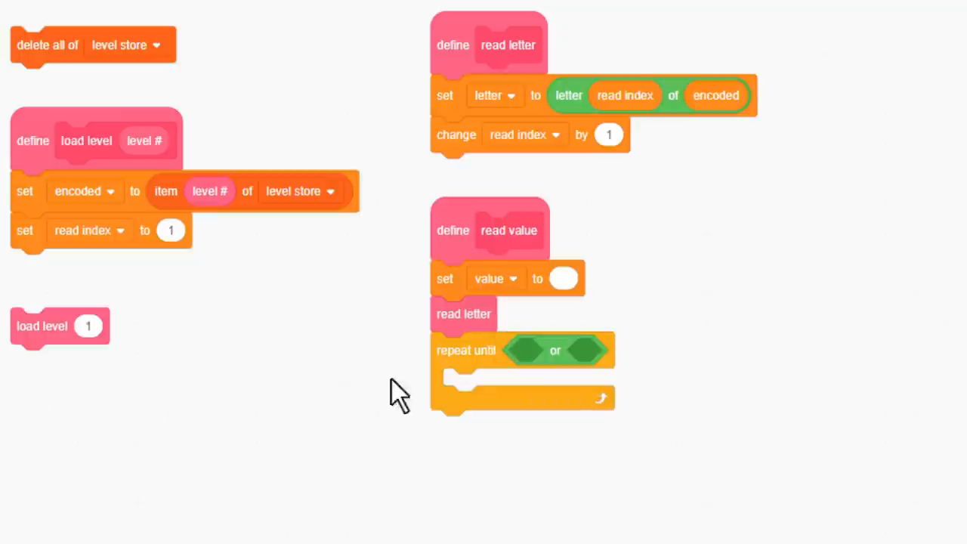
left_click_drag(513, 423, 528, 350)
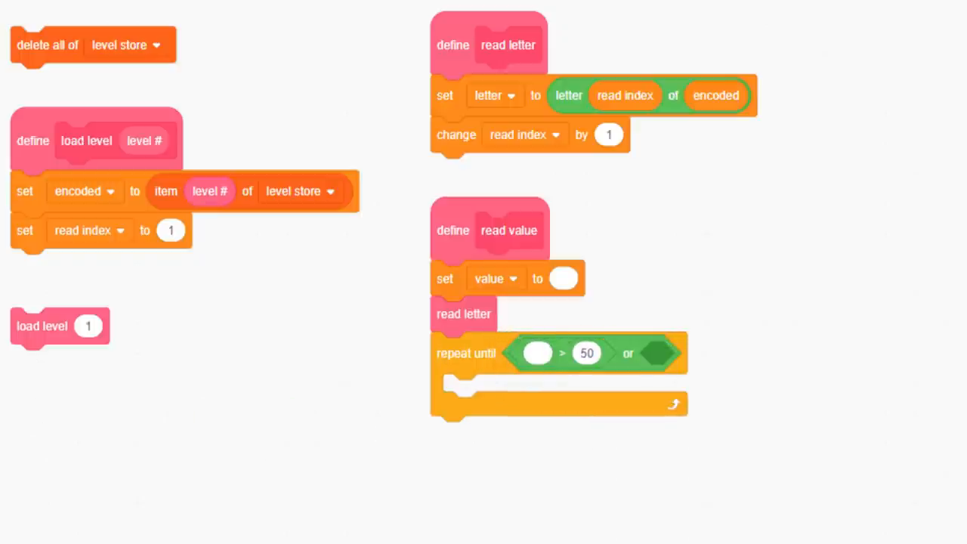
left_click_drag(291, 474, 540, 355)
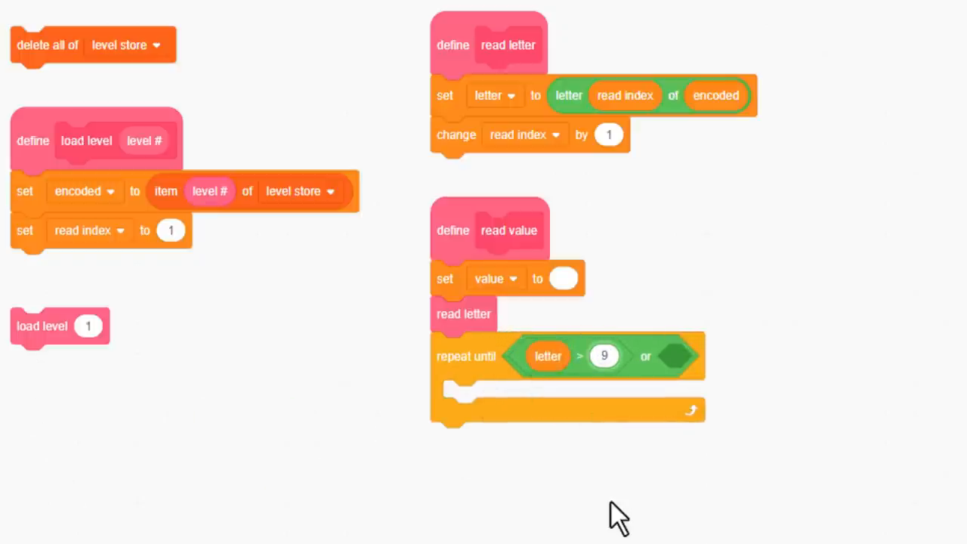
type("9")
left_click_drag(86, 487, 702, 355)
right_click(574, 361)
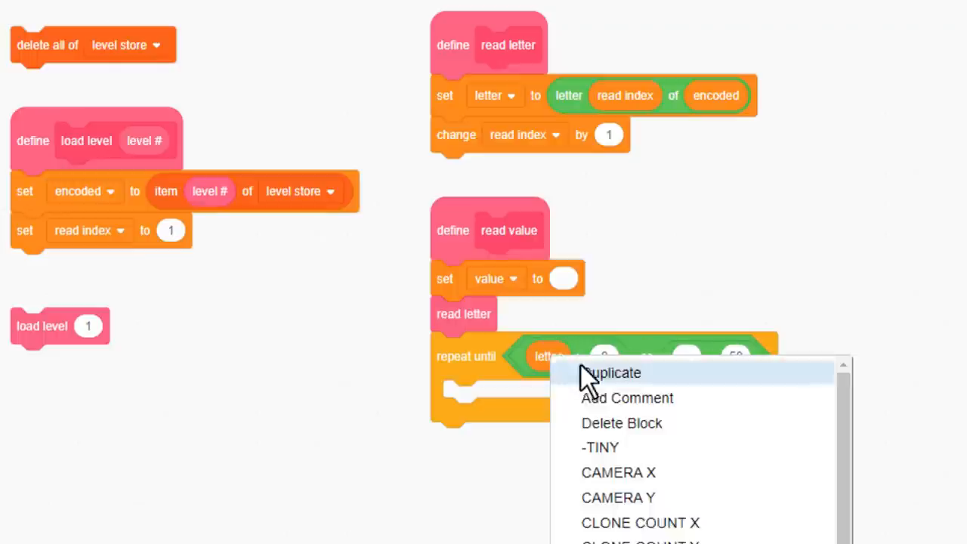
left_click(604, 372)
left_click(685, 356)
left_click(752, 355)
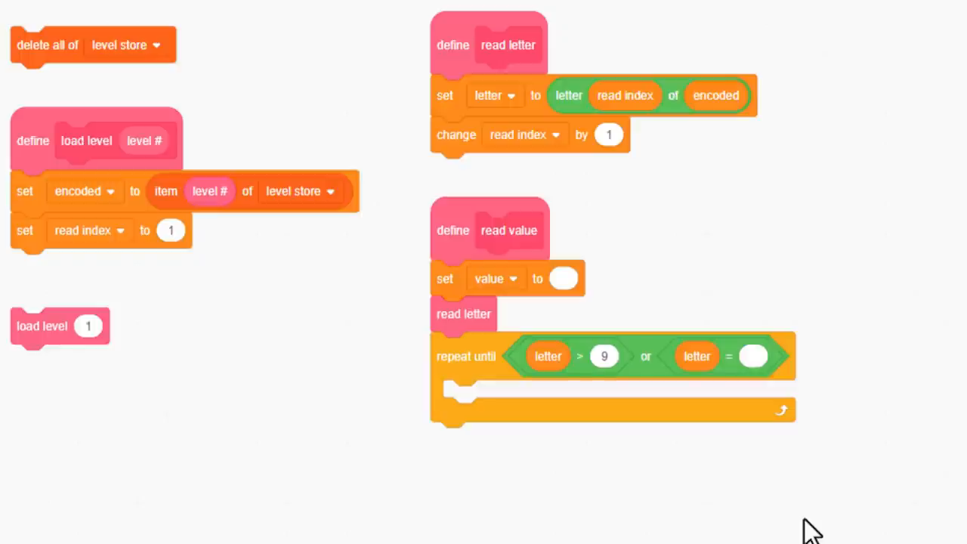
Step: Inside the loop, set value to join(value, letter) and read the next letter
left_click_drag(227, 491, 492, 397)
left_click(519, 370)
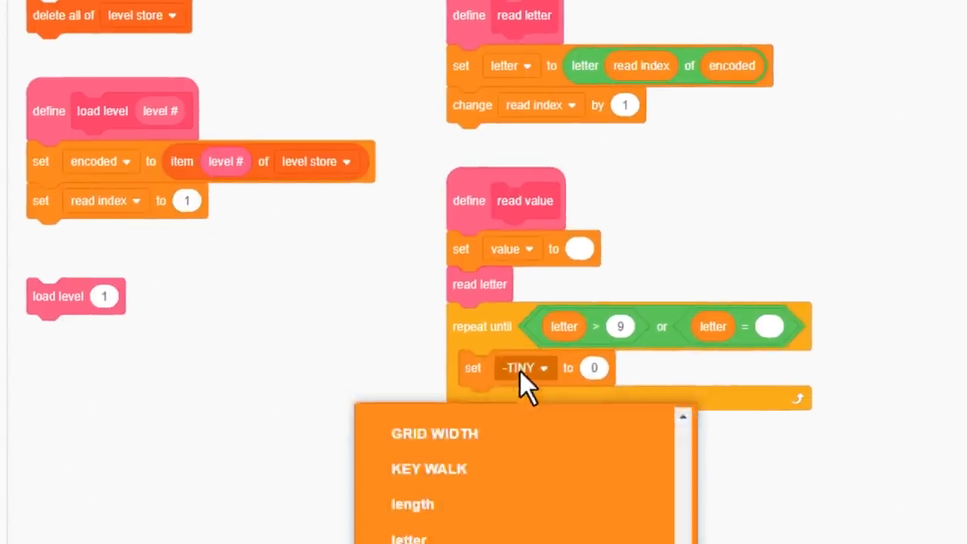
left_click(468, 529)
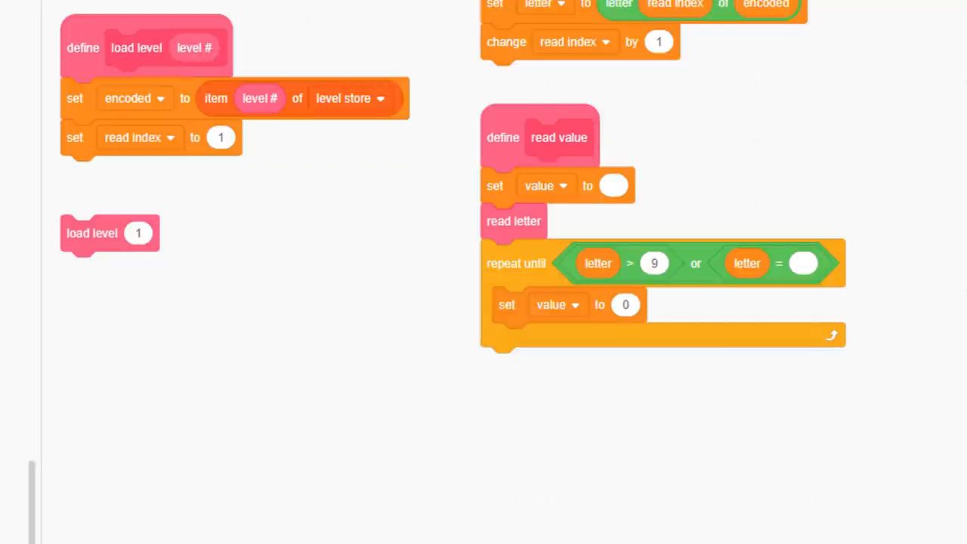
left_click_drag(53, 441, 627, 306)
left_click_drag(551, 305, 666, 306)
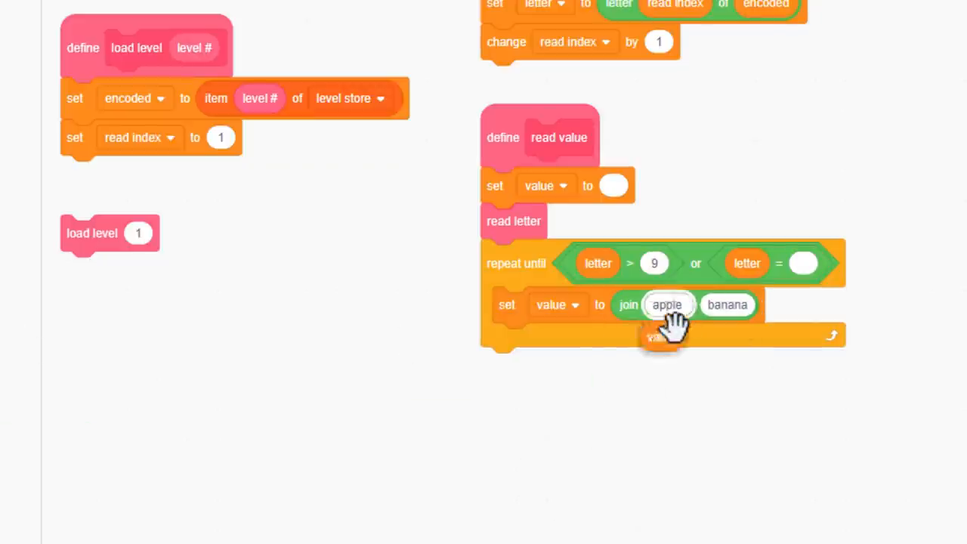
left_click_drag(265, 351, 725, 307)
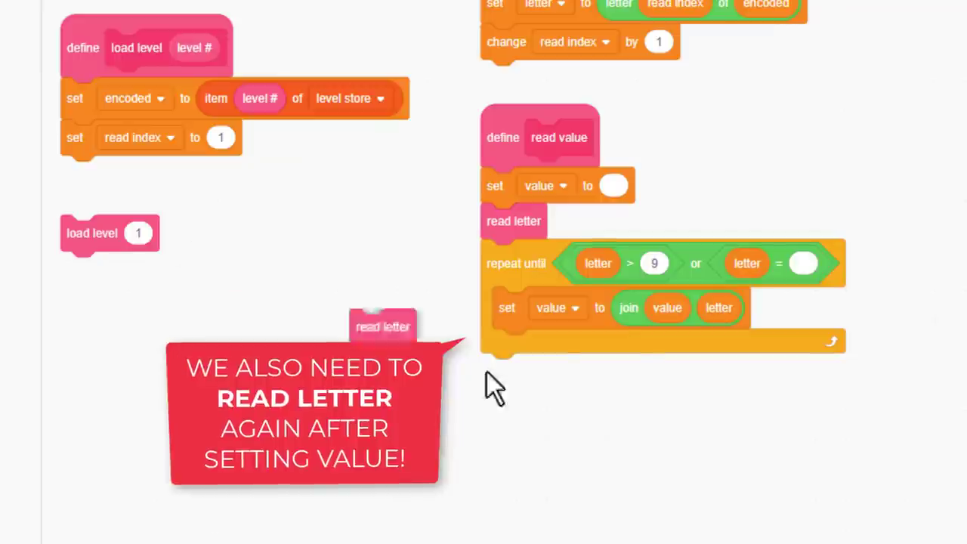
left_click_drag(370, 324, 521, 347)
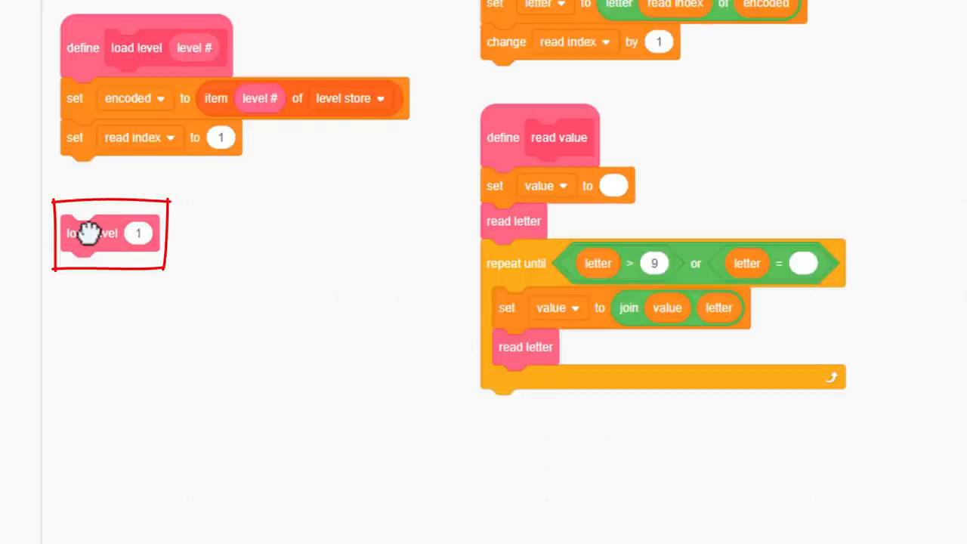
Step: Run load level 1, then run read value repeatedly to watch it extract 1, 100, 40 and so on
left_click(89, 230)
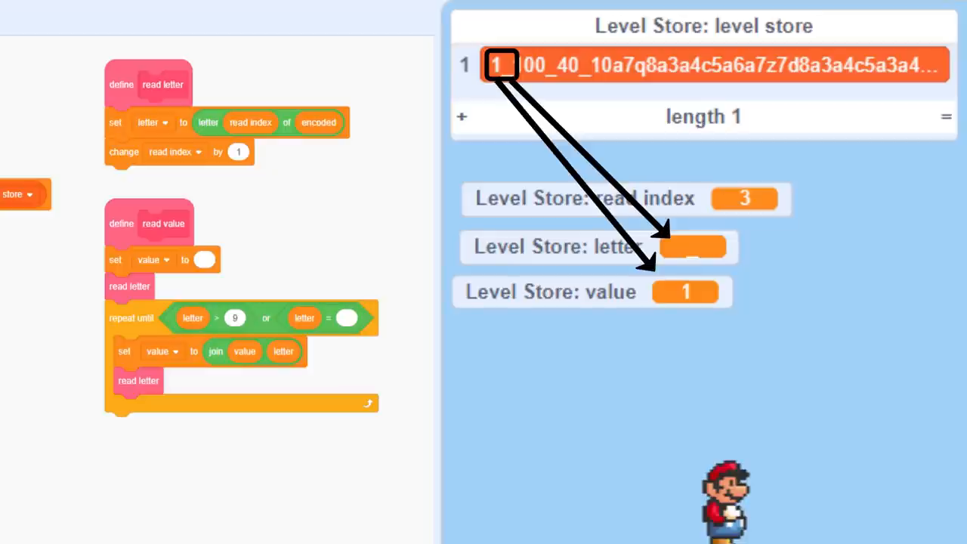
left_click(132, 219)
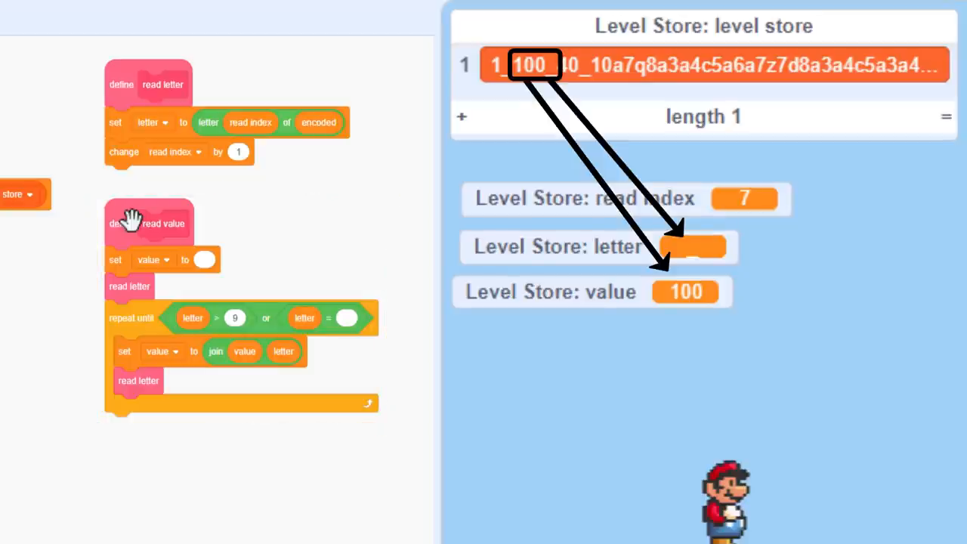
left_click(130, 219)
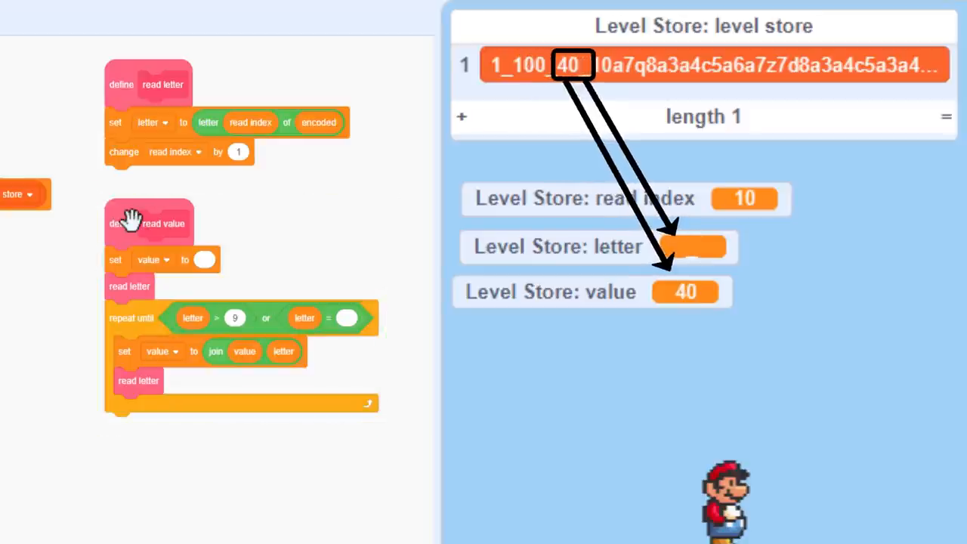
left_click(130, 219)
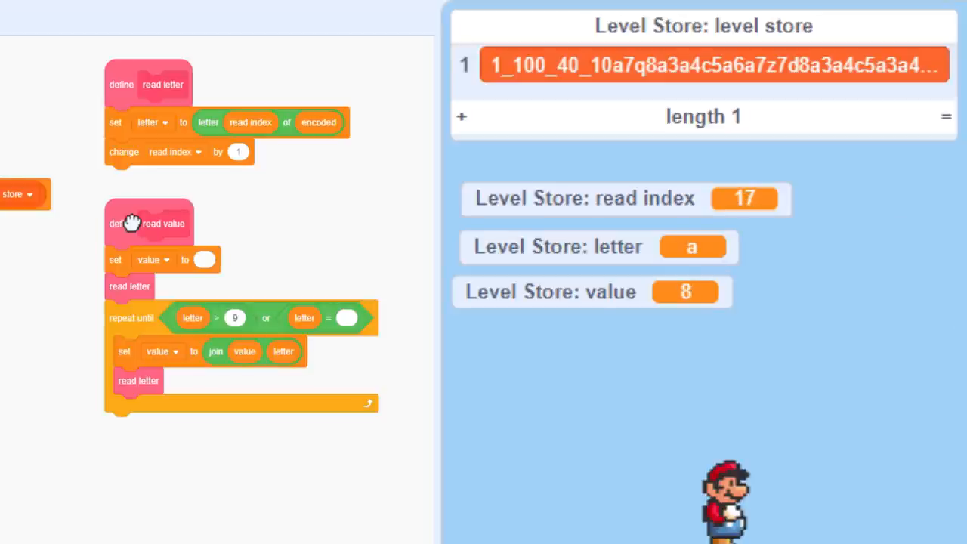
left_click(131, 220)
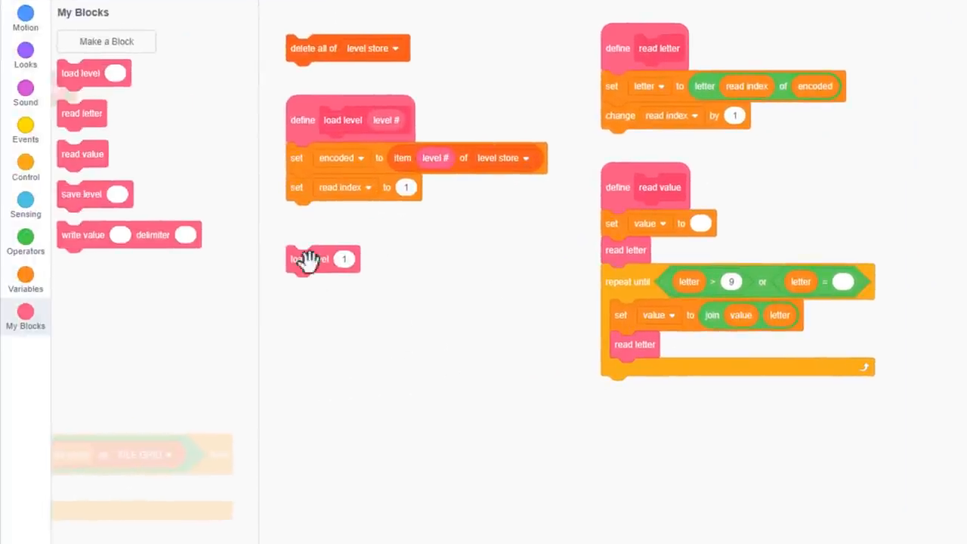
Step: After read value in load level, add an if testing not (value = 1)
left_click_drag(312, 258, 479, 90)
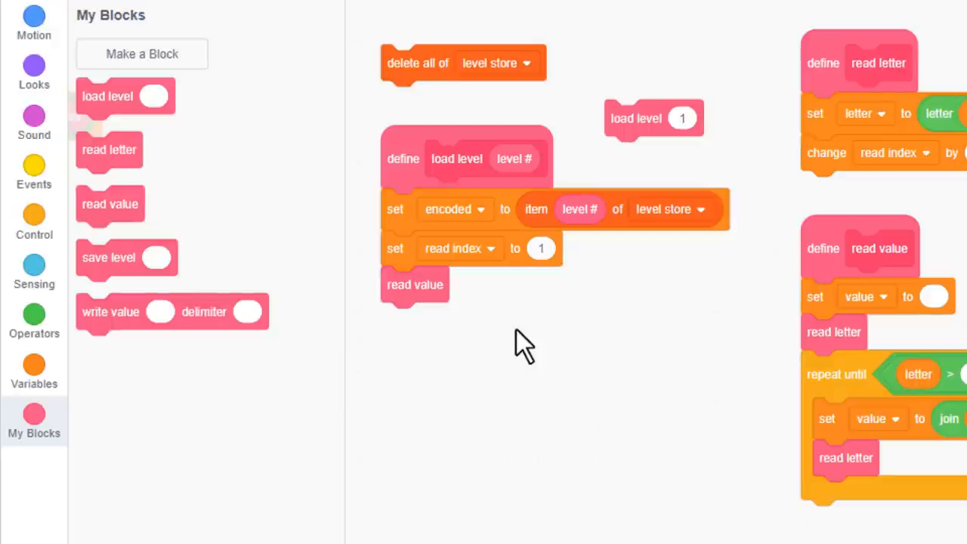
left_click(34, 223)
left_click_drag(91, 325, 400, 321)
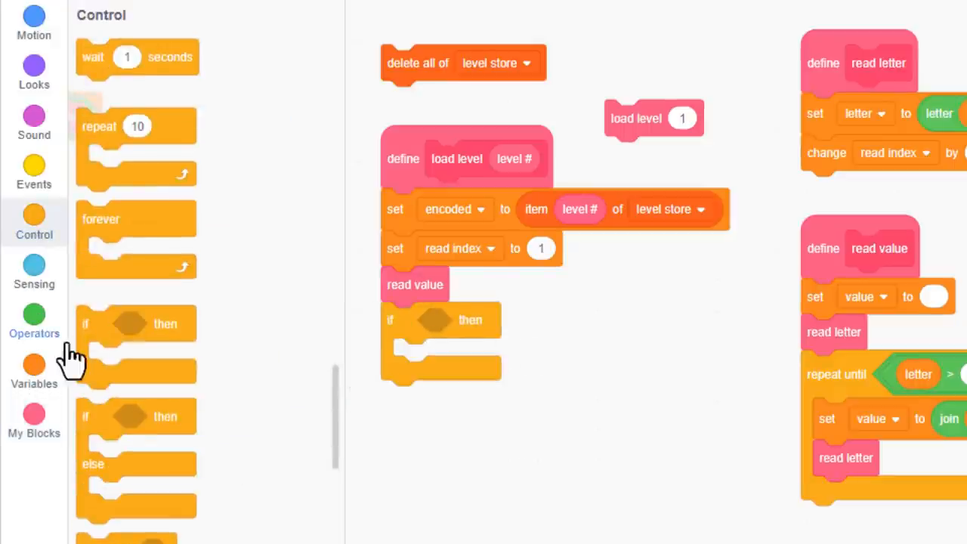
left_click(34, 321)
left_click_drag(99, 497, 438, 322)
left_click_drag(99, 362, 498, 322)
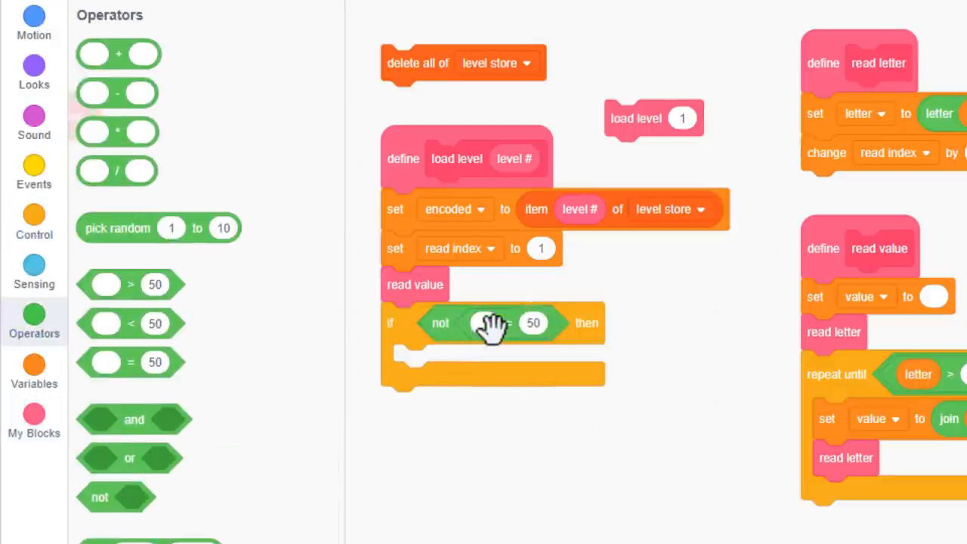
left_click(533, 322)
type("1")
left_click(34, 370)
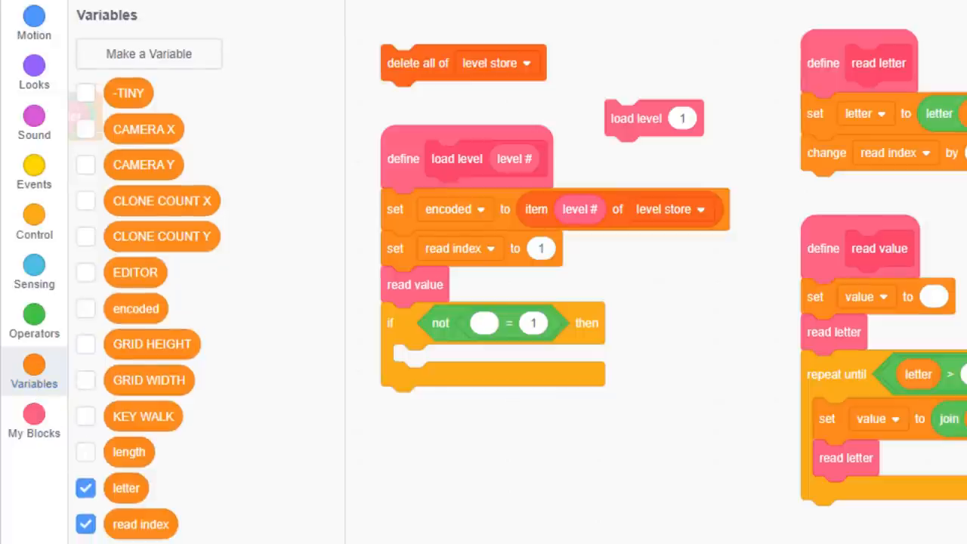
left_click_drag(120, 529, 483, 322)
scroll(529, 302, "down", 2)
Step: Stop this script inside that if, then attach a delete-all list block below it
left_click(34, 110)
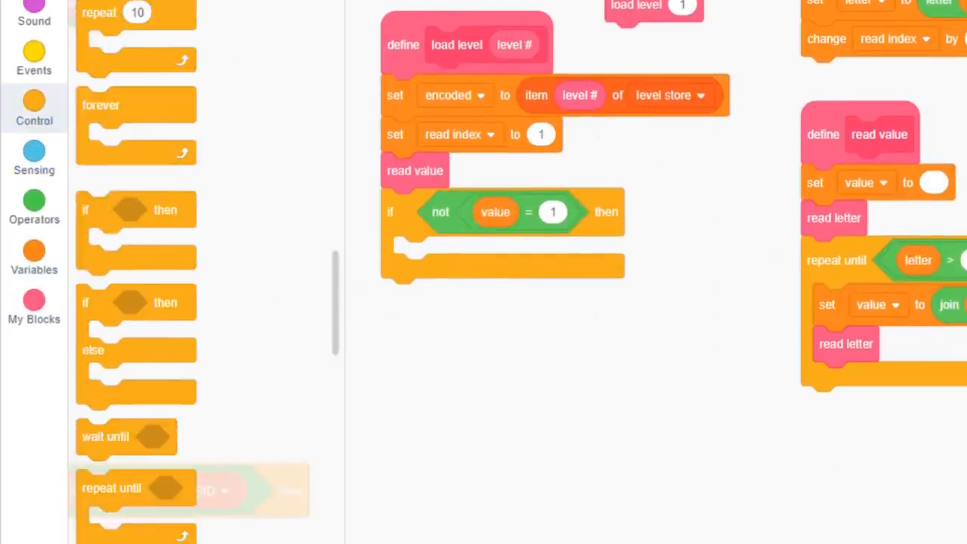
left_click_drag(105, 529, 422, 257)
left_click(453, 255)
left_click(432, 339)
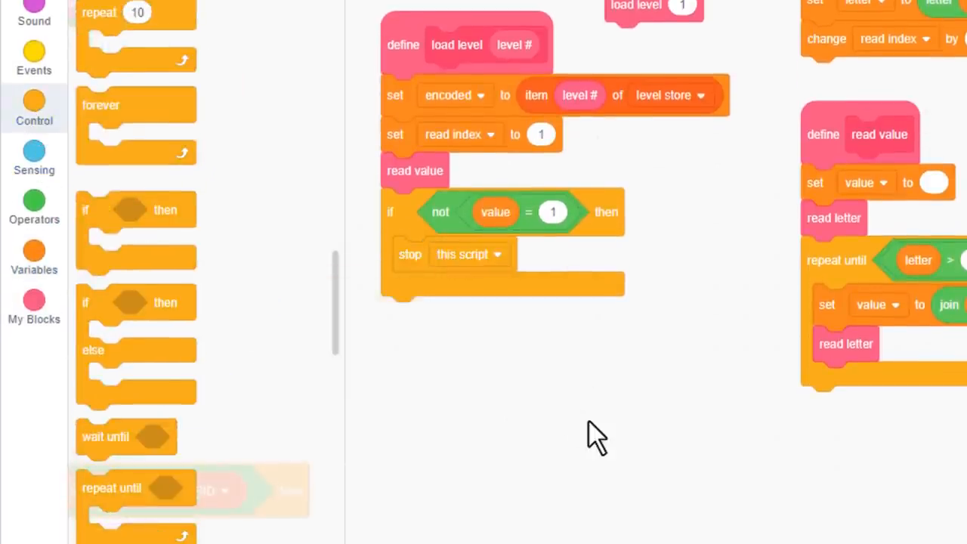
left_click(34, 261)
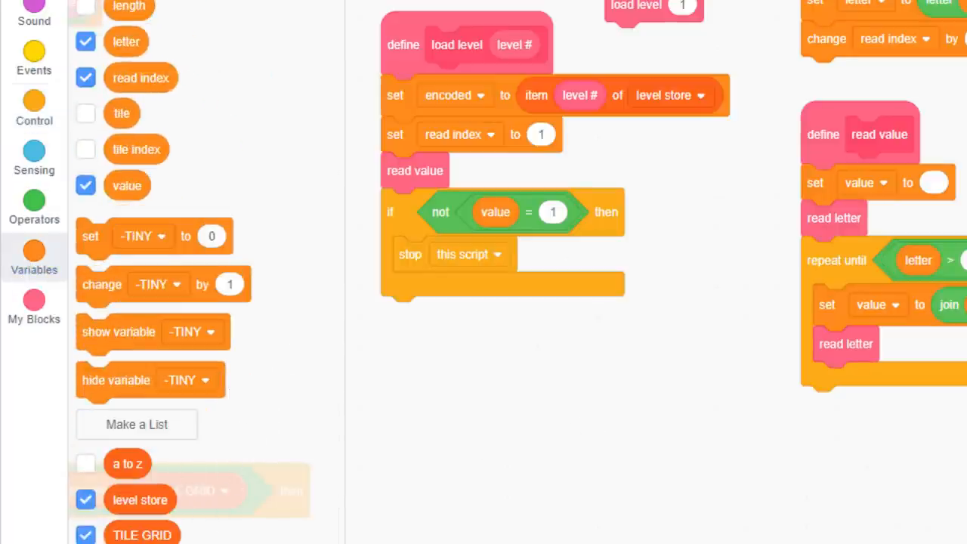
left_click_drag(136, 490, 453, 313)
left_click(493, 312)
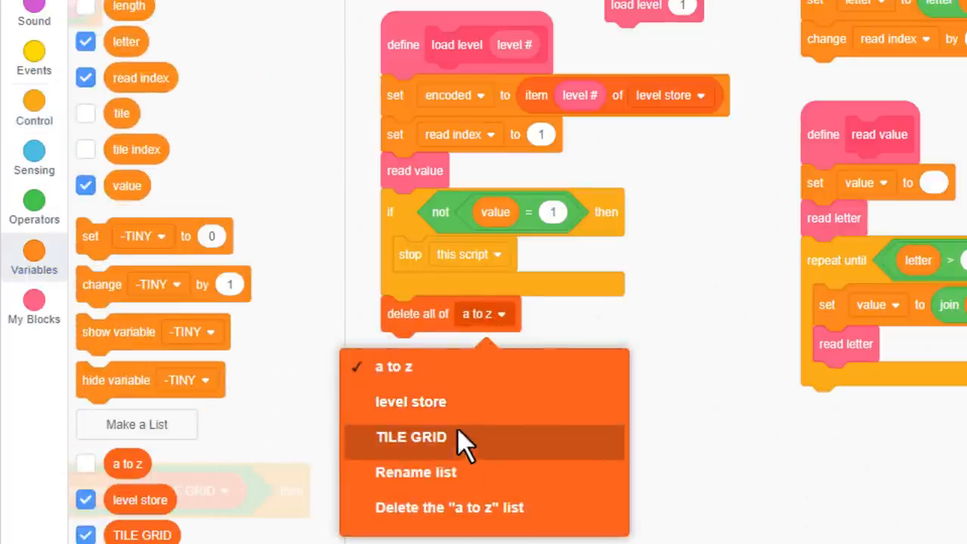
Step: Clear TILE GRID, then read a value and store it in GRID WIDTH
left_click(423, 436)
left_click(34, 309)
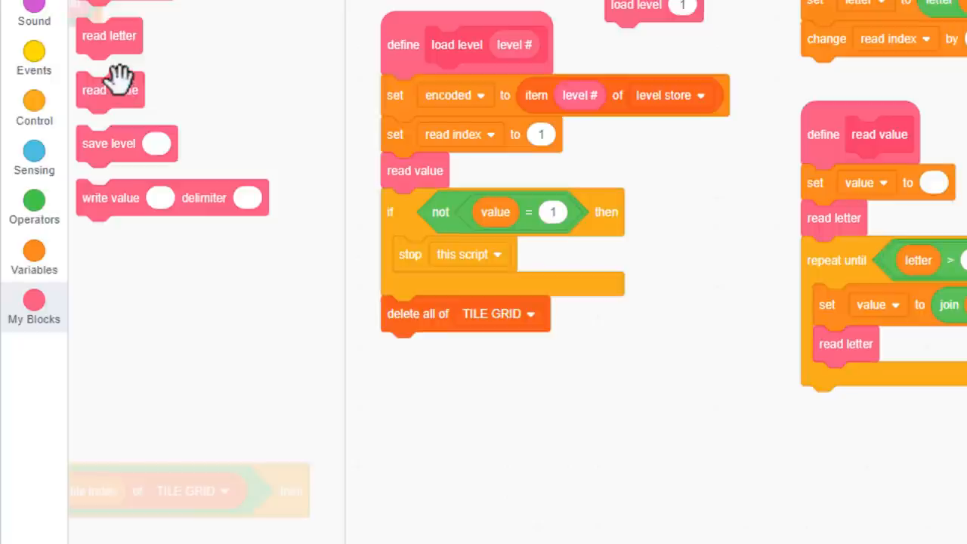
left_click_drag(109, 90, 415, 350)
left_click(34, 257)
mouse_move(136, 332)
left_mouse_down()
mouse_move(370, 446)
mouse_move(423, 382)
left_mouse_up()
left_click(453, 384)
scroll(418, 487, "down", 3)
left_click(418, 488)
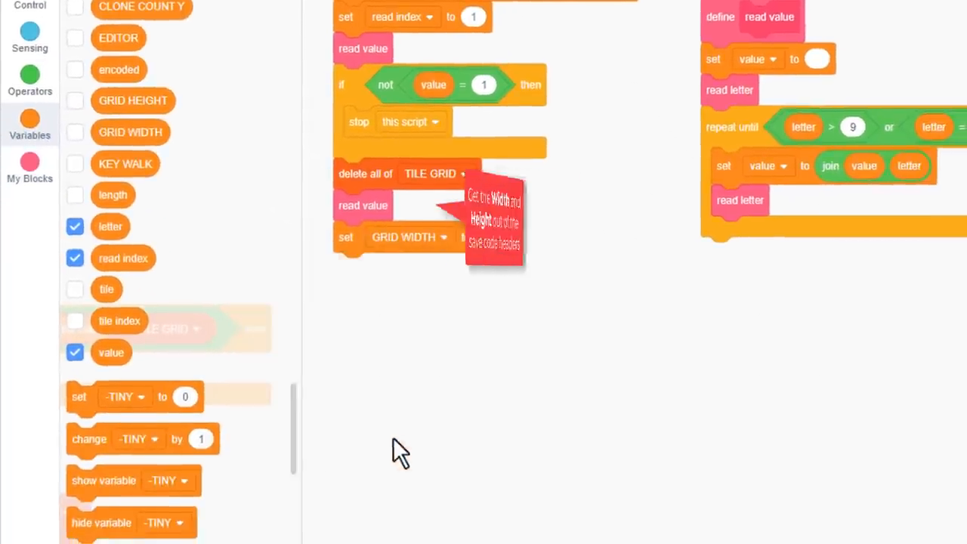
left_click_drag(111, 352, 491, 237)
Step: Duplicate the read-and-set pair for GRID HEIGHT and add a repeat loop below
mouse_move(362, 205)
left_mouse_down()
mouse_move(381, 298)
mouse_move(363, 268)
left_mouse_up()
left_click(441, 300)
left_click(378, 497)
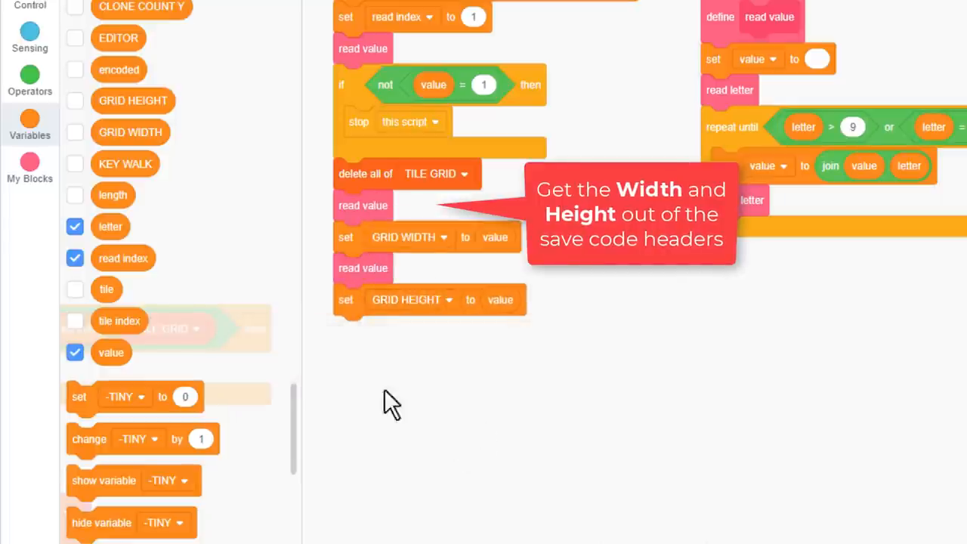
left_click(30, 8)
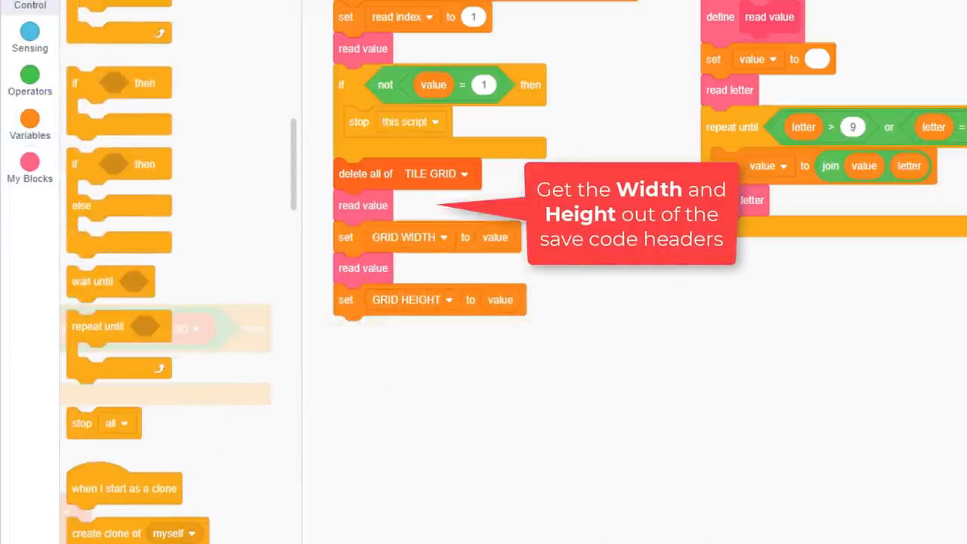
mouse_move(83, 317)
left_mouse_down()
mouse_move(341, 515)
mouse_move(348, 325)
left_mouse_up()
Step: Repeat GRID WIDTH * GRID HEIGHT times, adding a blank item to TILE GRID
left_click(30, 21)
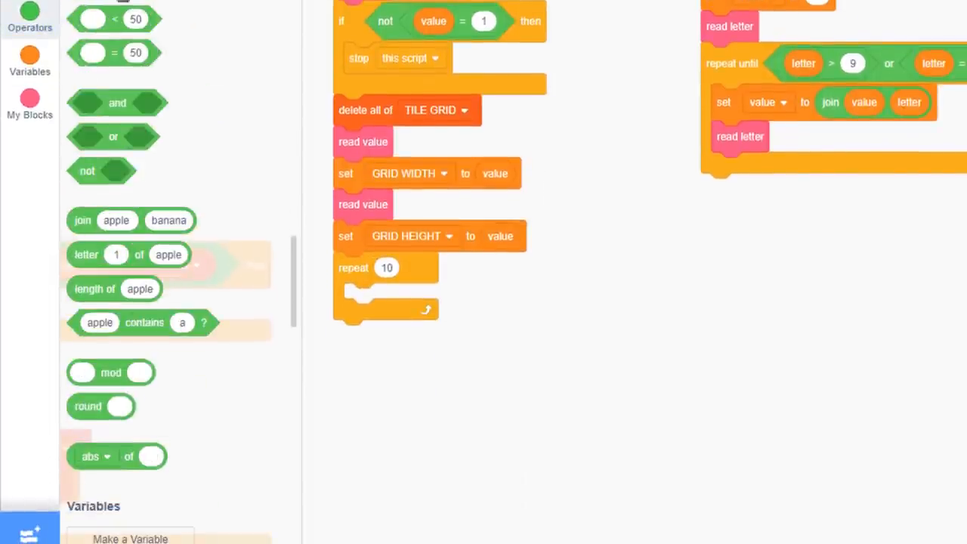
left_click_drag(110, 372, 408, 267)
left_click(29, 57)
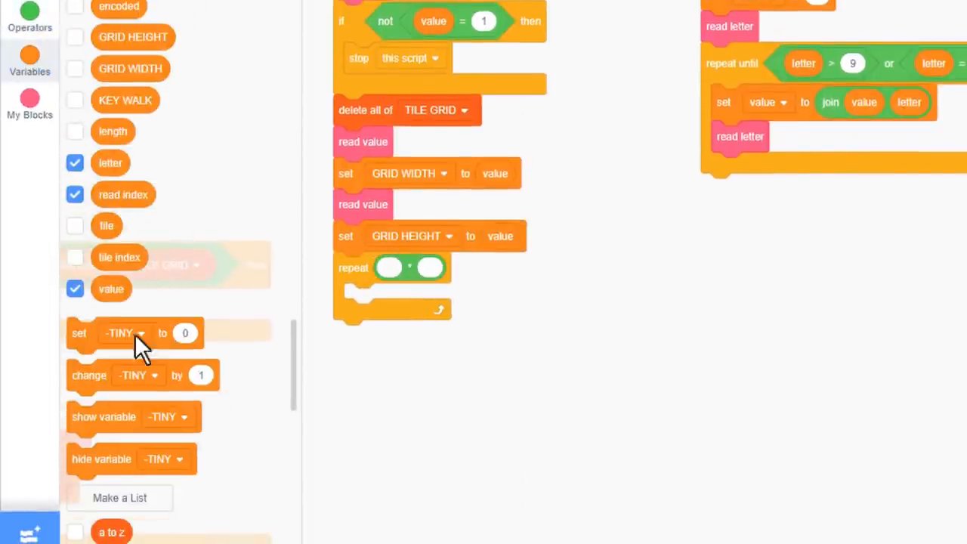
left_click_drag(133, 36, 456, 272)
left_click_drag(130, 68, 393, 270)
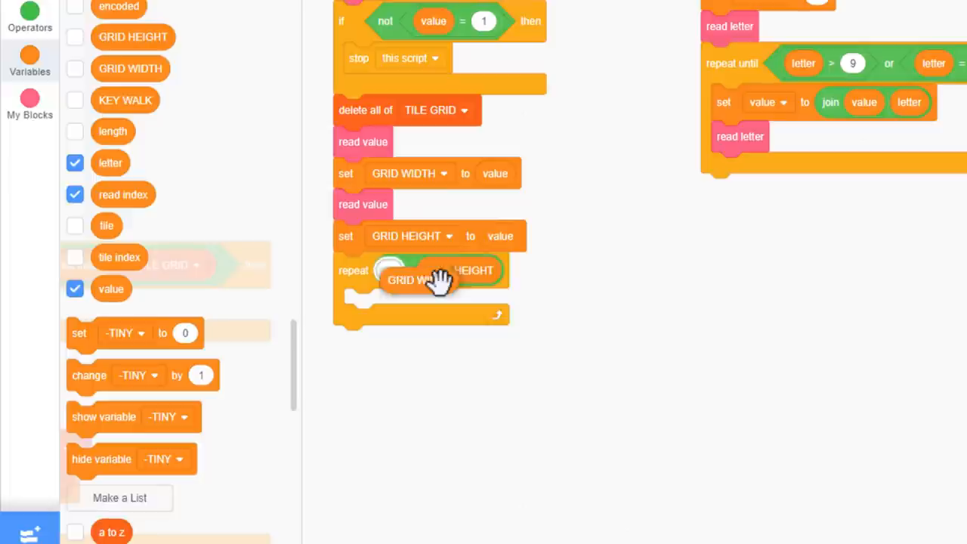
scroll(152, 302, "down", 5)
scroll(151, 302, "down", 3)
left_click_drag(80, 154, 363, 304)
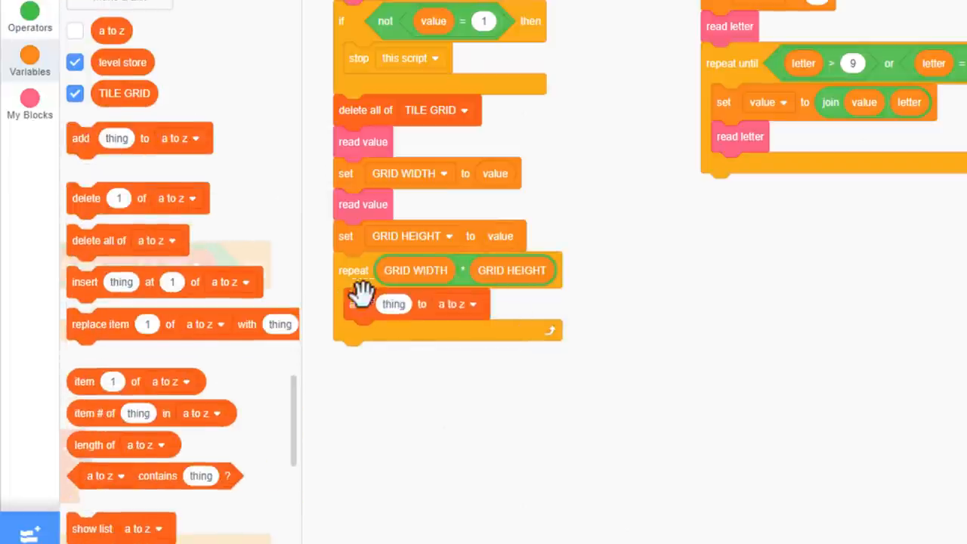
left_click(472, 304)
left_click(441, 409)
double_click(392, 304)
key("BackSpace")
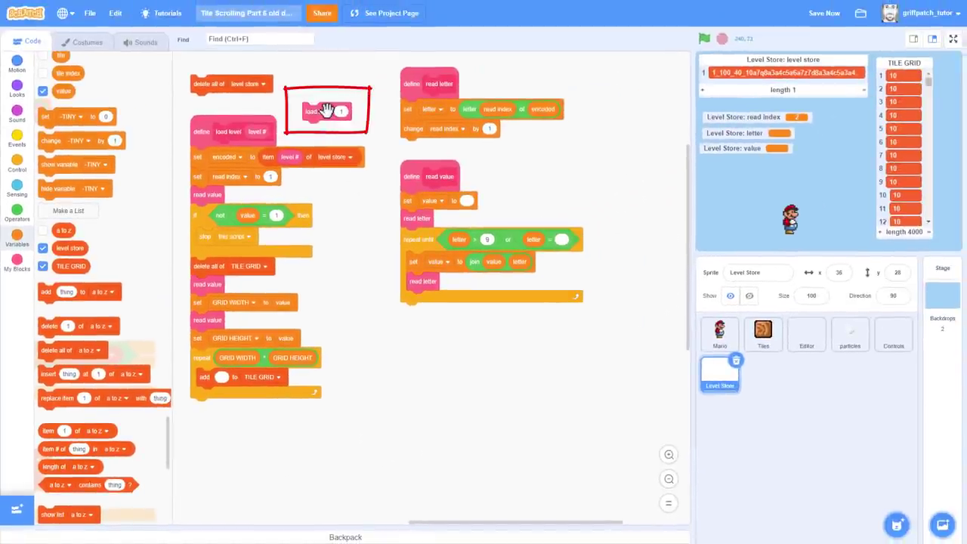
Step: Run load level 1 and check the TILE GRID list now holds 4000 empty items
left_click(326, 111)
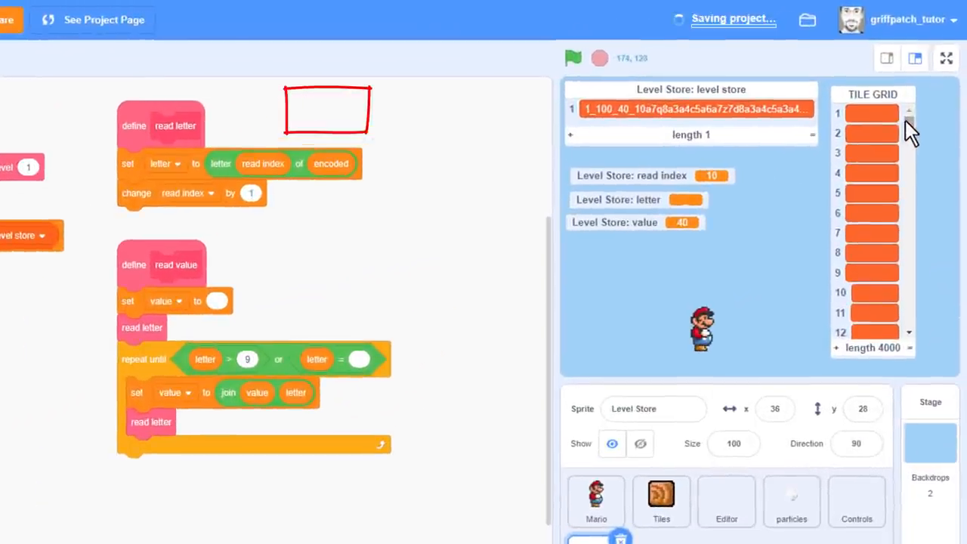
left_click_drag(927, 81, 908, 332)
right_click(876, 113)
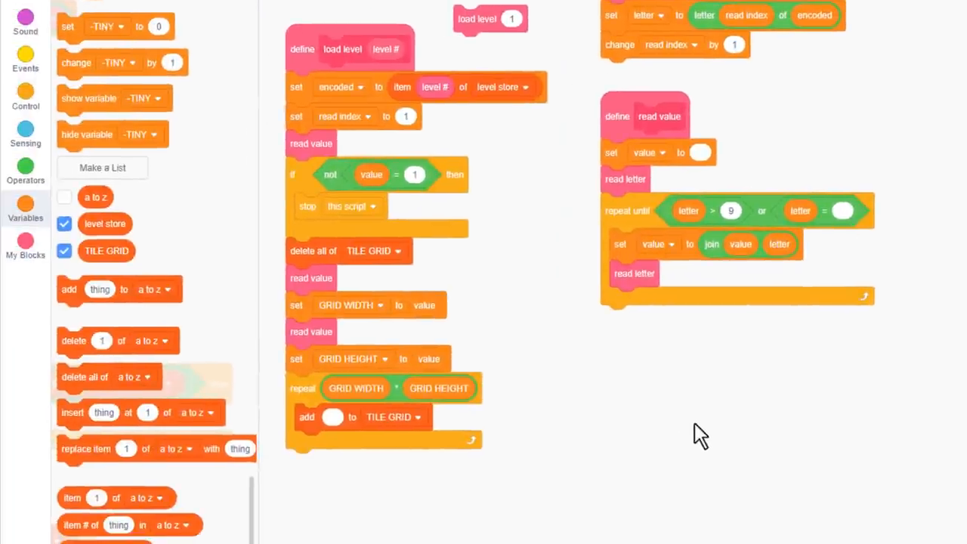
scroll(585, 347, "down", 2)
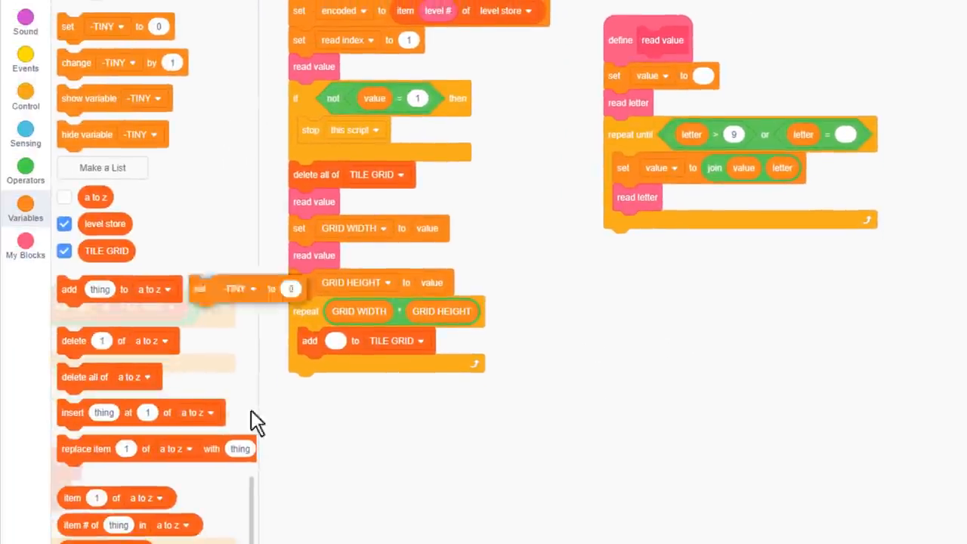
left_click_drag(90, 26, 348, 386)
Step: Set tile index to 1 and repeat until read index > length of encoded
left_click(352, 385)
scroll(334, 226, "down", 5)
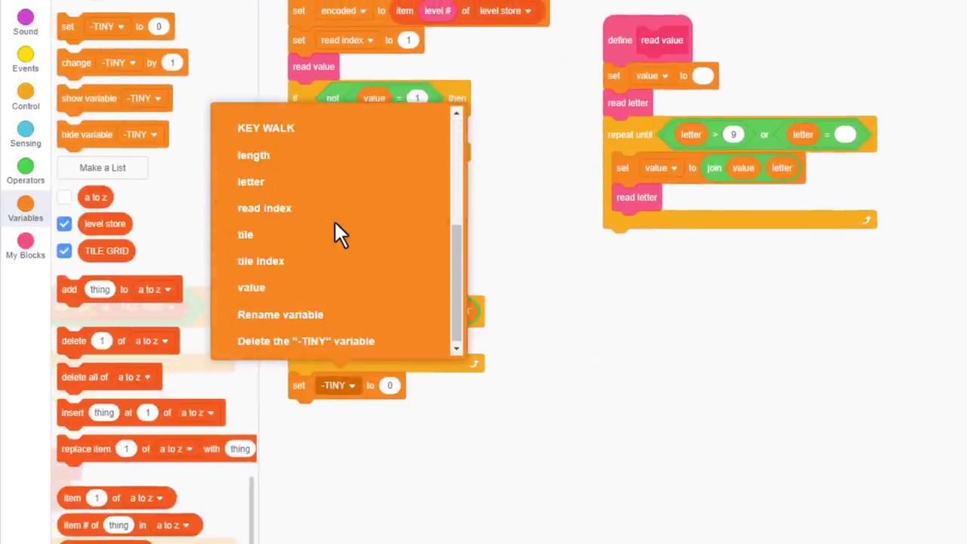
left_click(319, 265)
type("1")
scroll(625, 323, "down", 5)
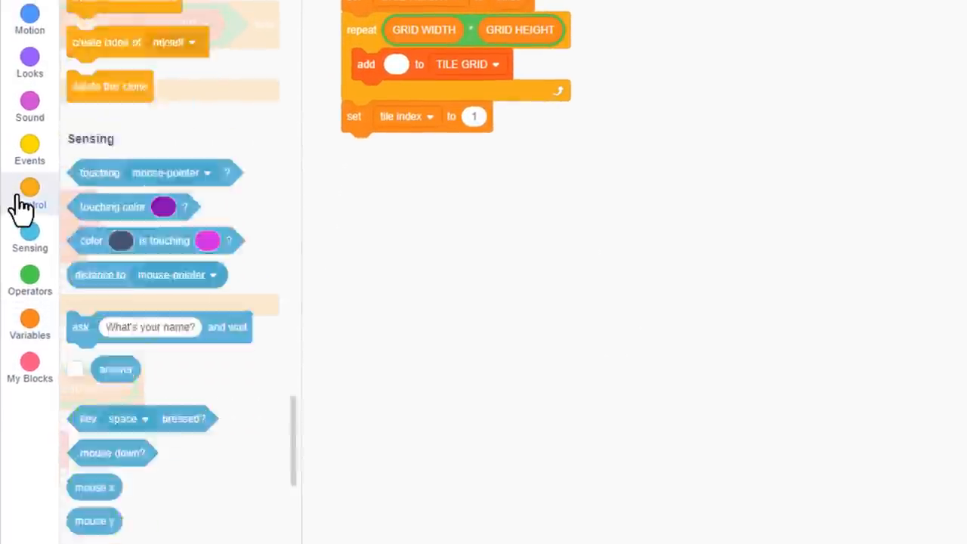
left_click(30, 189)
left_click_drag(98, 525, 362, 151)
left_click(30, 276)
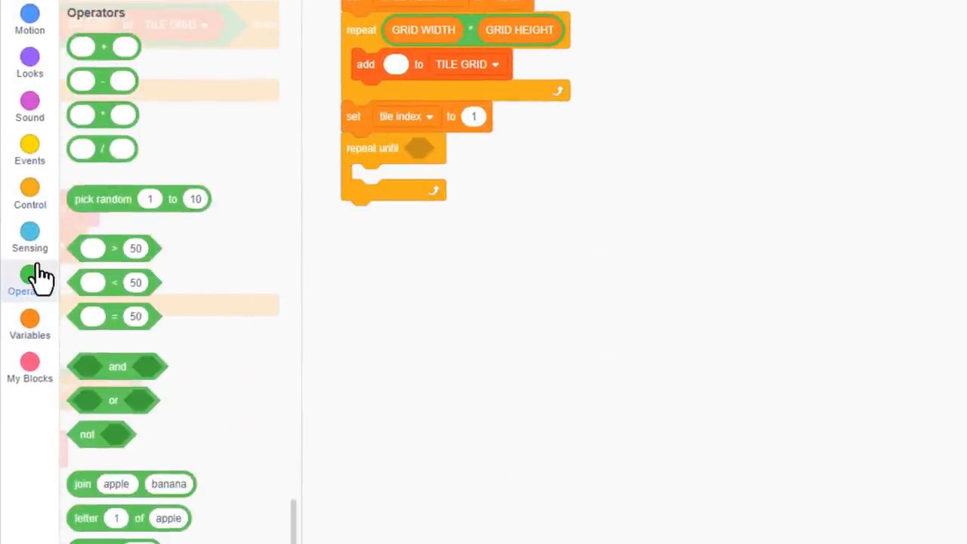
left_click_drag(111, 248, 431, 148)
left_click(29, 319)
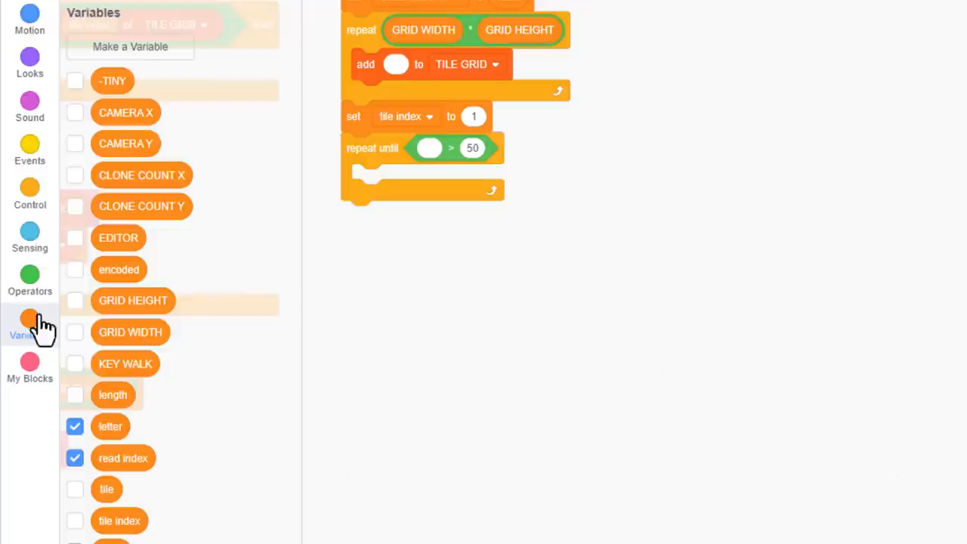
mouse_move(123, 458)
left_mouse_down()
mouse_move(375, 262)
mouse_move(430, 148)
left_mouse_up()
left_click(29, 276)
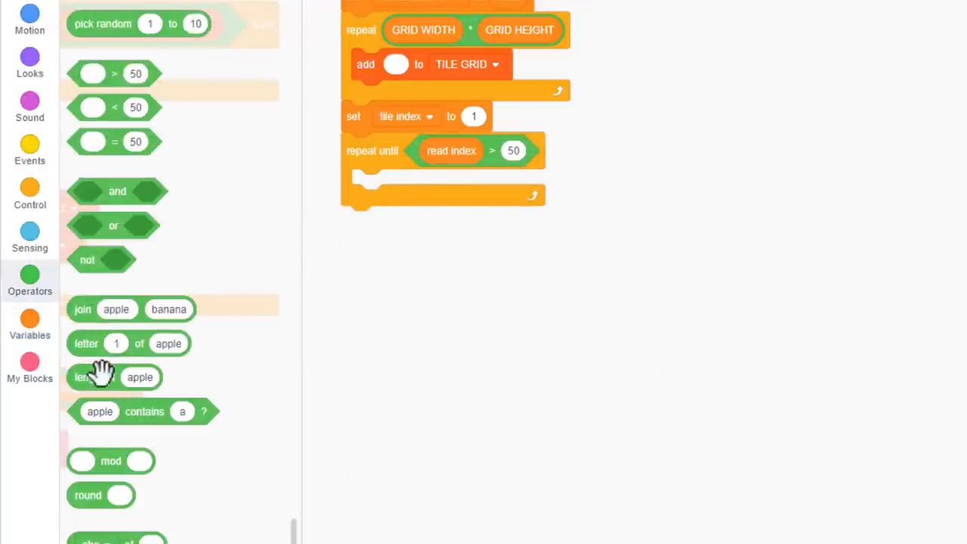
left_click_drag(94, 377, 553, 159)
left_click(29, 318)
left_click_drag(118, 269, 586, 151)
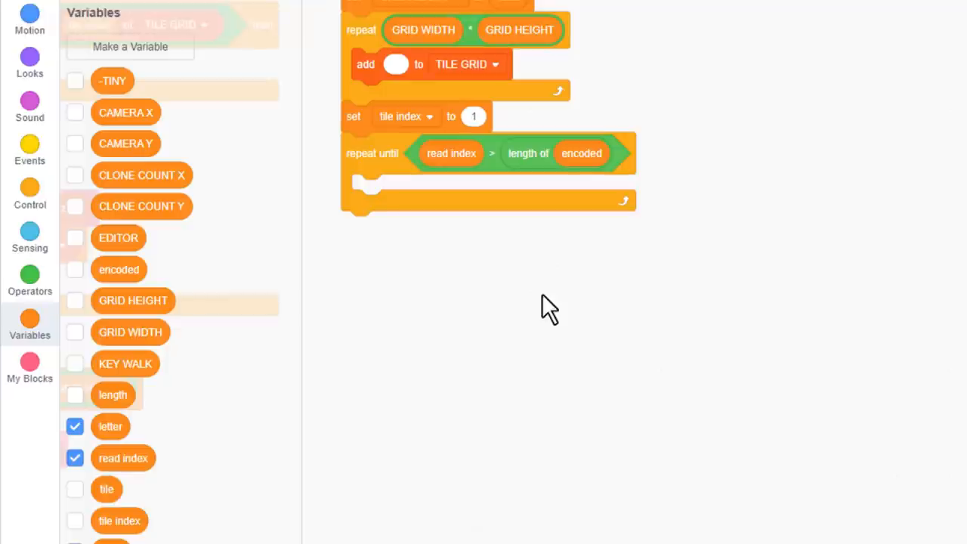
Step: Inside the loop, read value and add an if testing value = blank
left_click(29, 363)
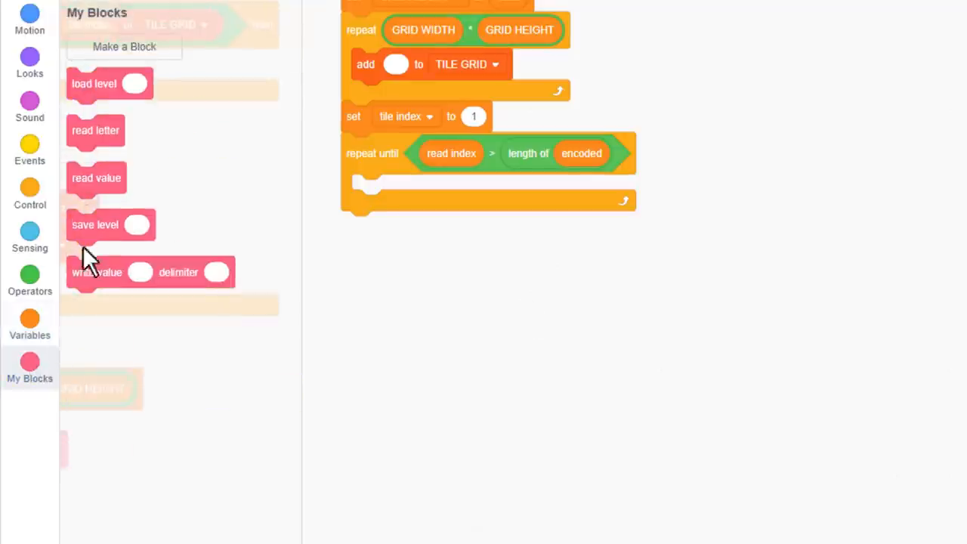
left_click_drag(96, 178, 378, 189)
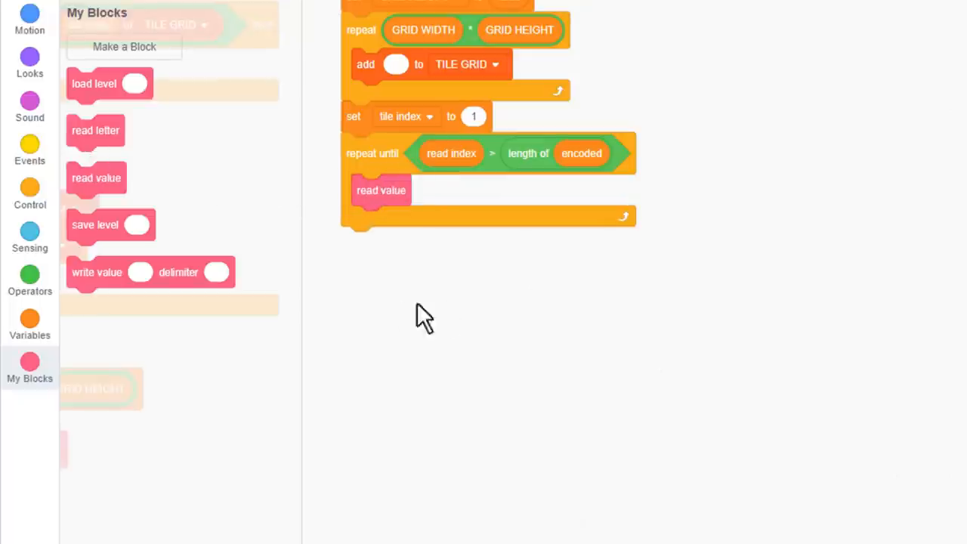
left_click(30, 188)
left_click_drag(98, 283, 393, 227)
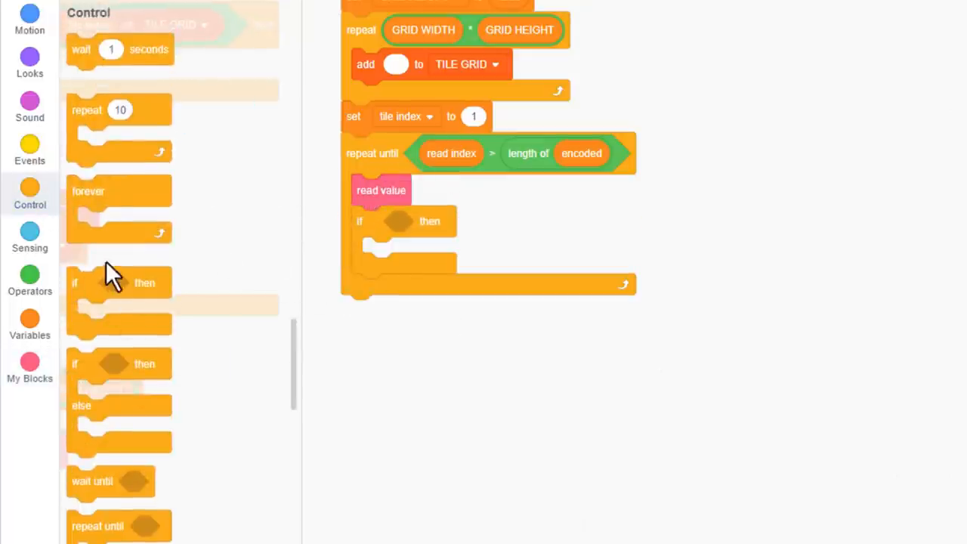
left_click(30, 276)
left_click_drag(113, 451, 431, 223)
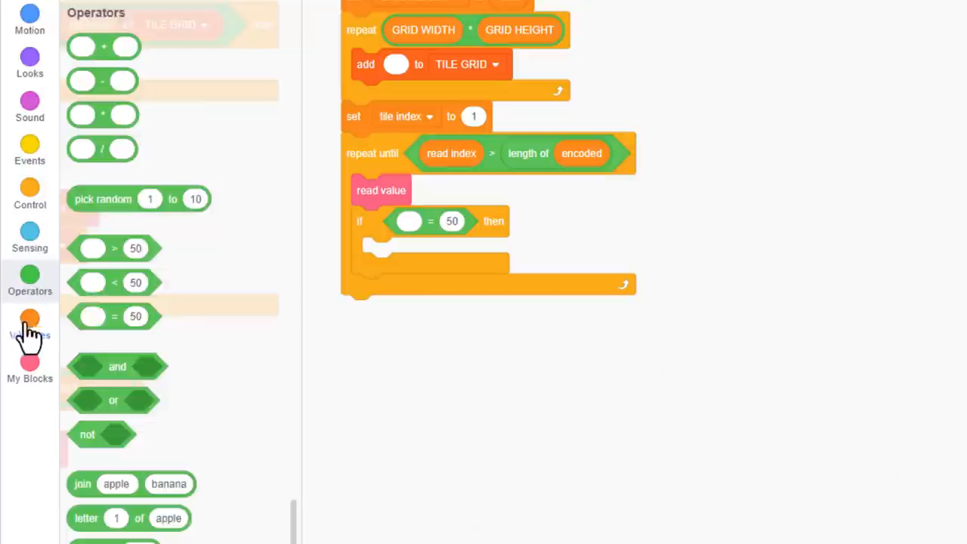
left_click(29, 321)
left_click_drag(106, 537, 411, 220)
left_click(468, 223)
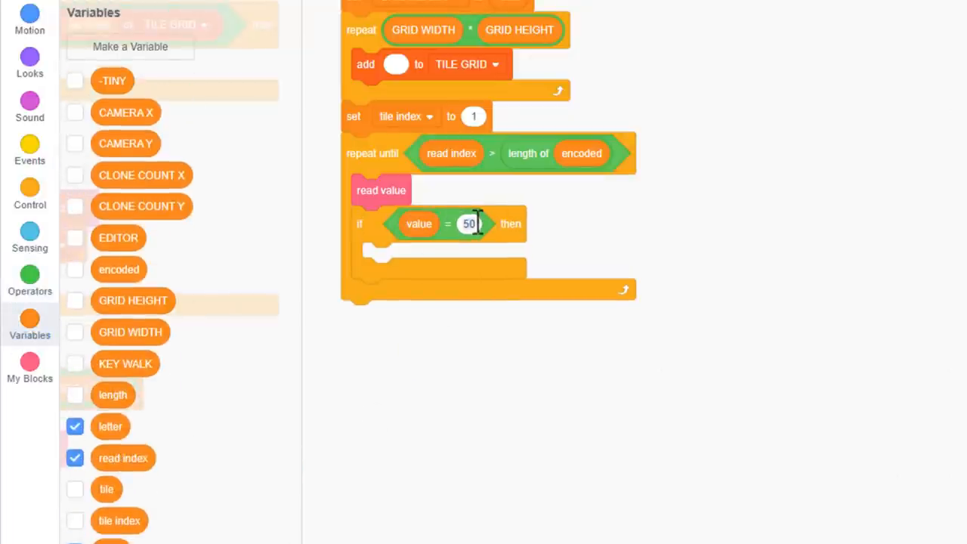
key("BackSpace")
key("BackSpace")
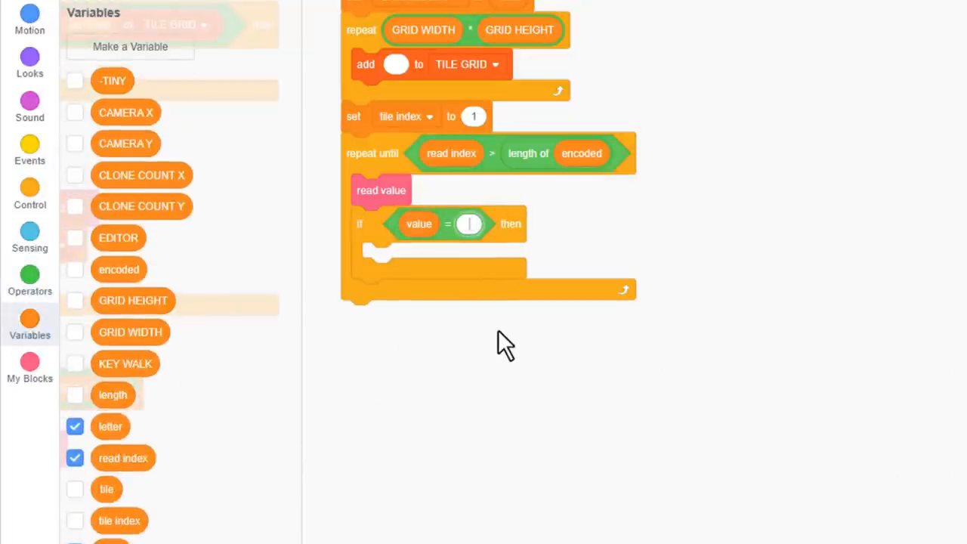
Step: Set value to 2 when blank, then add a repeat 10 loop after the if
left_click_drag(128, 24, 400, 258)
left_click(427, 258)
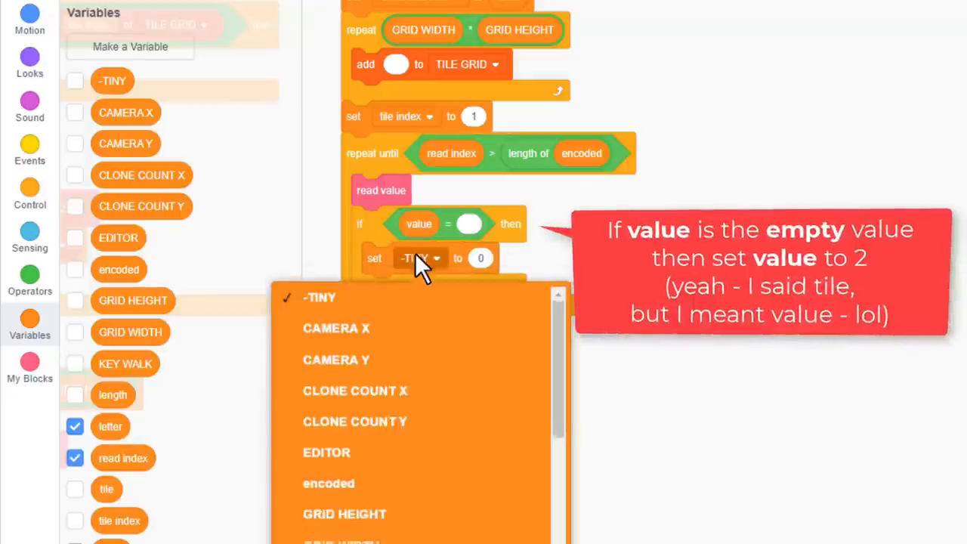
scroll(404, 450, "down", 3)
left_click(374, 498)
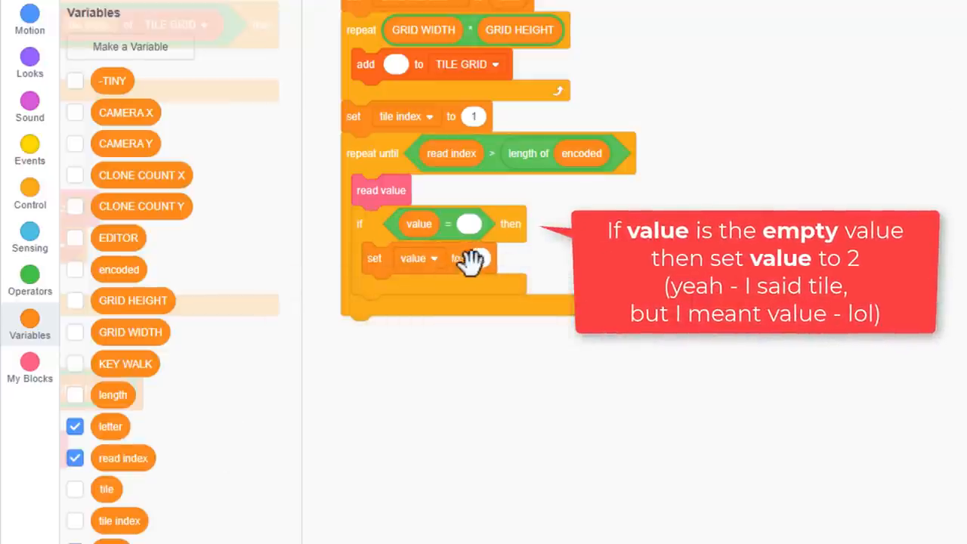
left_click(475, 258)
type("2")
left_click(29, 189)
mouse_move(86, 110)
left_mouse_down()
mouse_move(341, 324)
mouse_move(352, 302)
left_mouse_up()
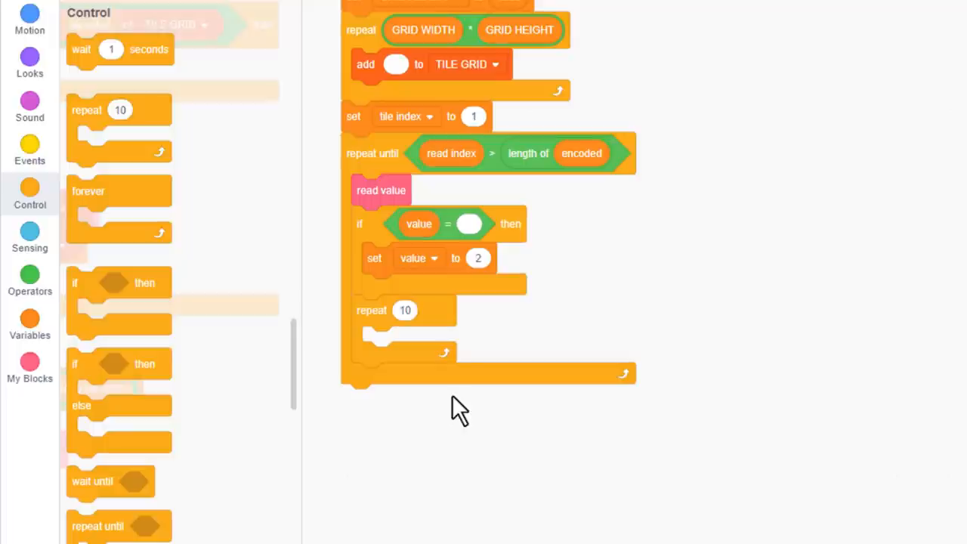
Step: Make the inner loop repeat item # of letter in a to z times
left_click(30, 323)
scroll(149, 260, "down", 8)
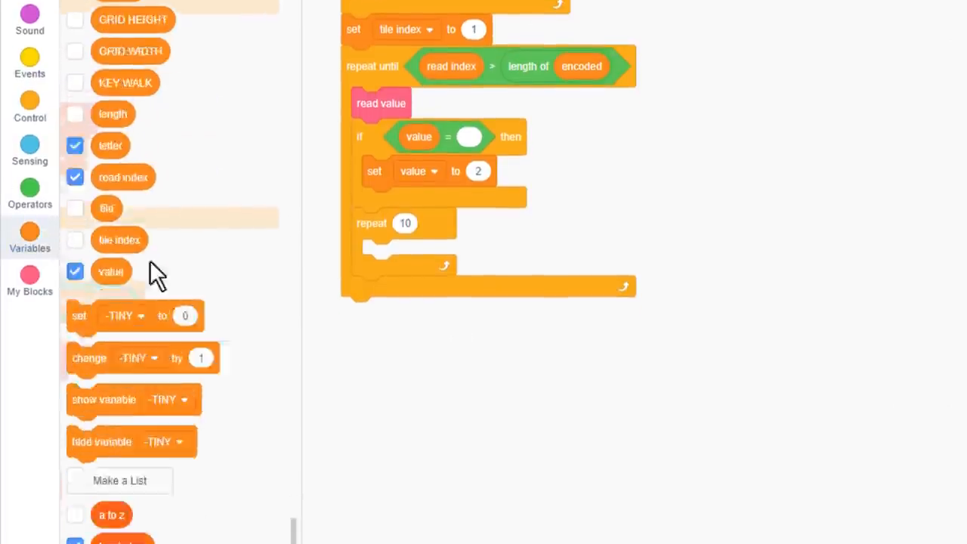
scroll(150, 226, "down", 5)
left_click_drag(91, 465, 434, 185)
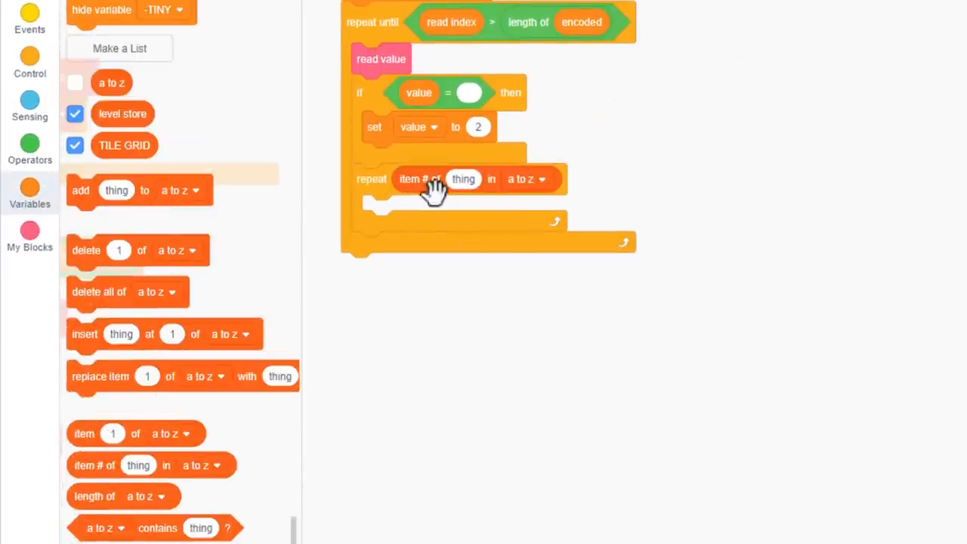
left_click(29, 193)
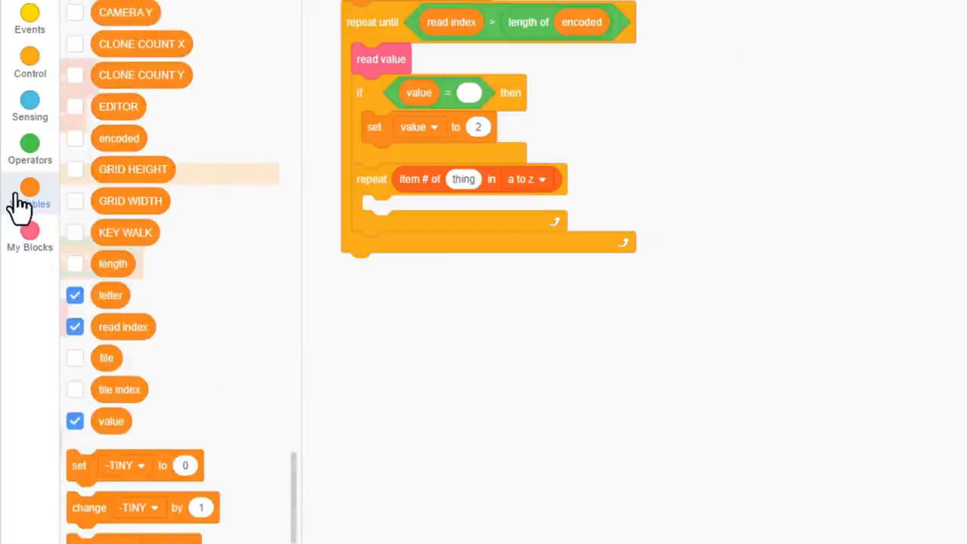
left_click_drag(110, 295, 468, 179)
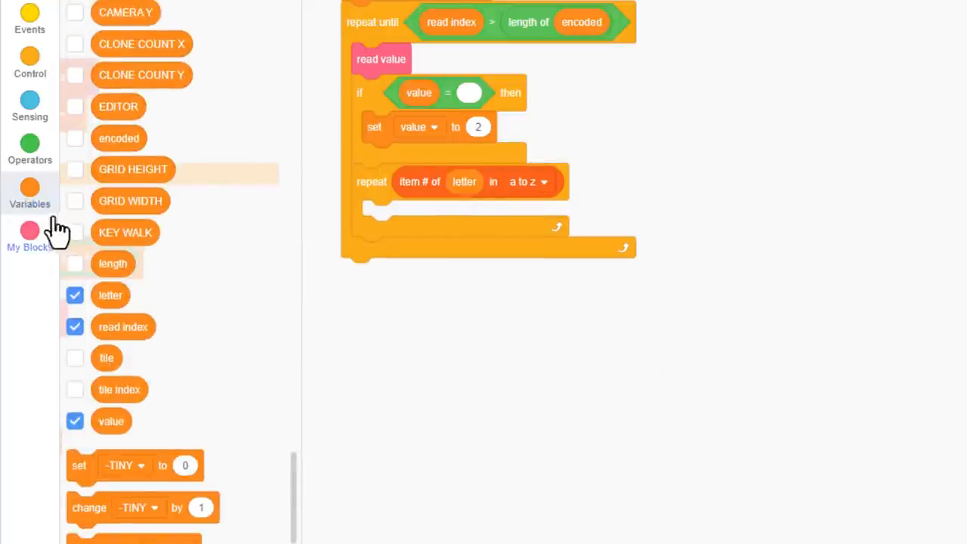
scroll(151, 302, "down", 8)
Step: Inside it, replace item tile index of TILE GRID with value
left_click_drag(101, 376, 370, 230)
left_click(29, 192)
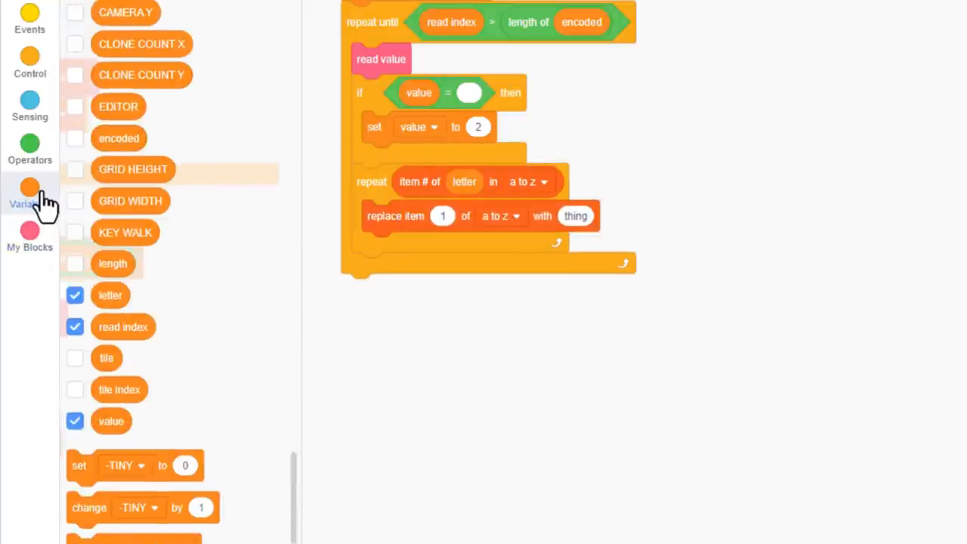
left_click_drag(118, 389, 462, 222)
left_click(531, 218)
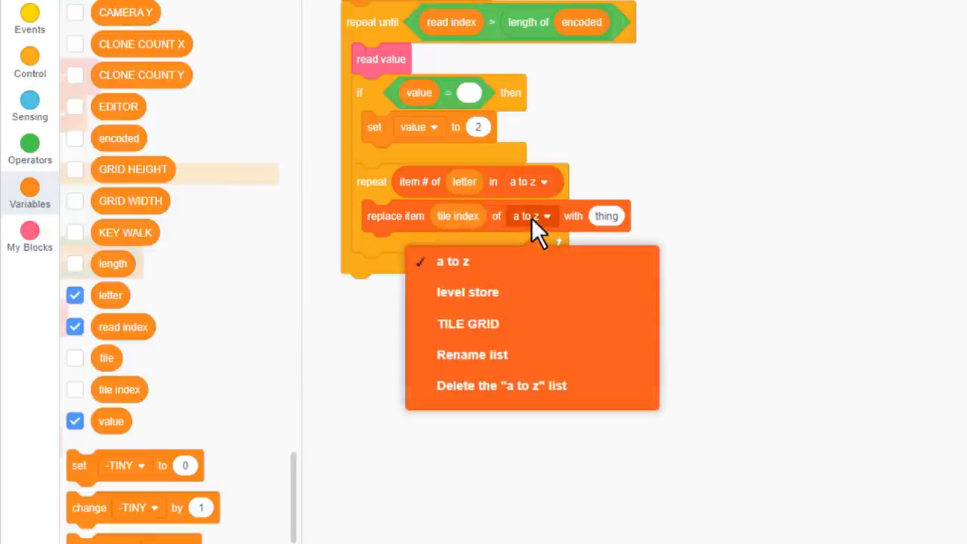
left_click(531, 320)
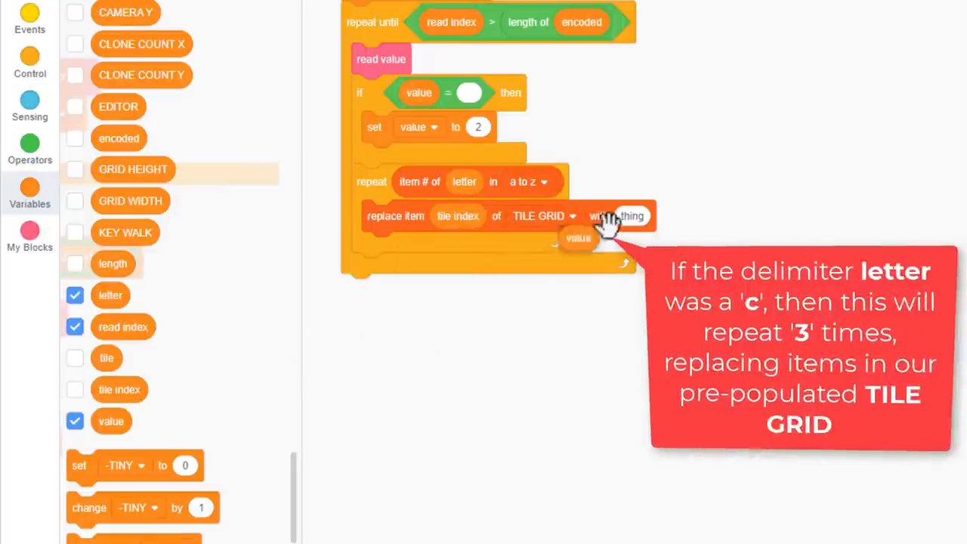
left_click_drag(111, 420, 632, 215)
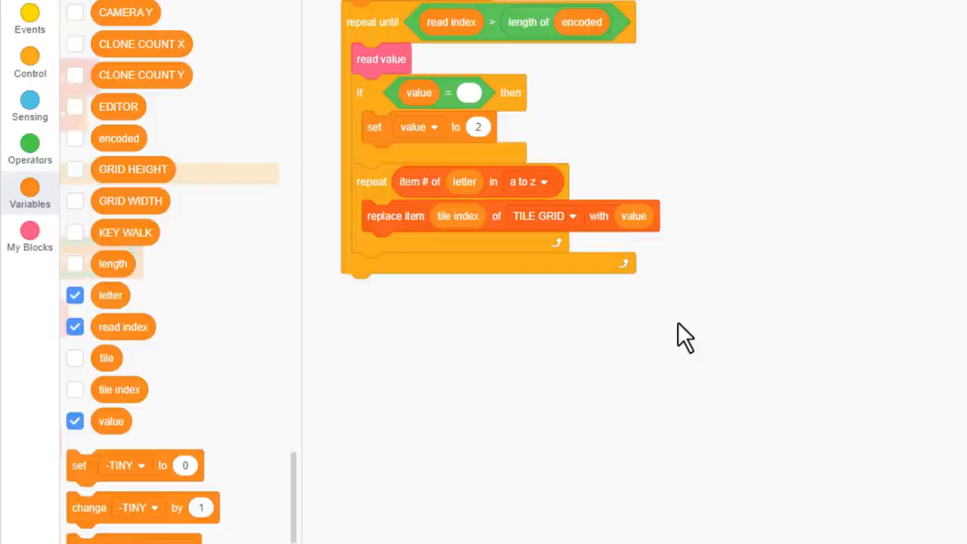
left_click_drag(90, 508, 385, 248)
Step: After each replacement, change tile index by GRID HEIGHT
left_click(449, 248)
scroll(446, 412, "down", 5)
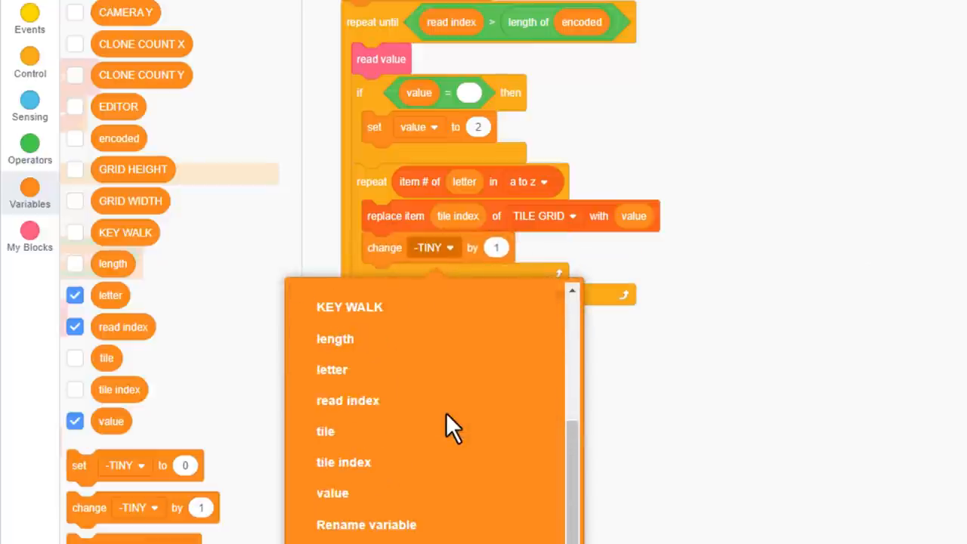
left_click(413, 462)
left_click_drag(136, 169, 521, 257)
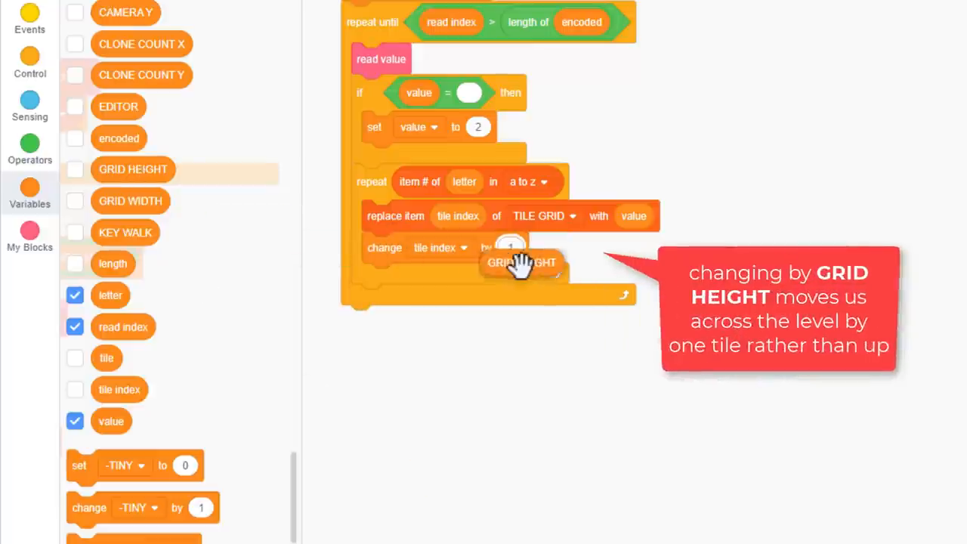
Step: Add an if testing tile index > GRID WIDTH * GRID HEIGHT
left_click(29, 61)
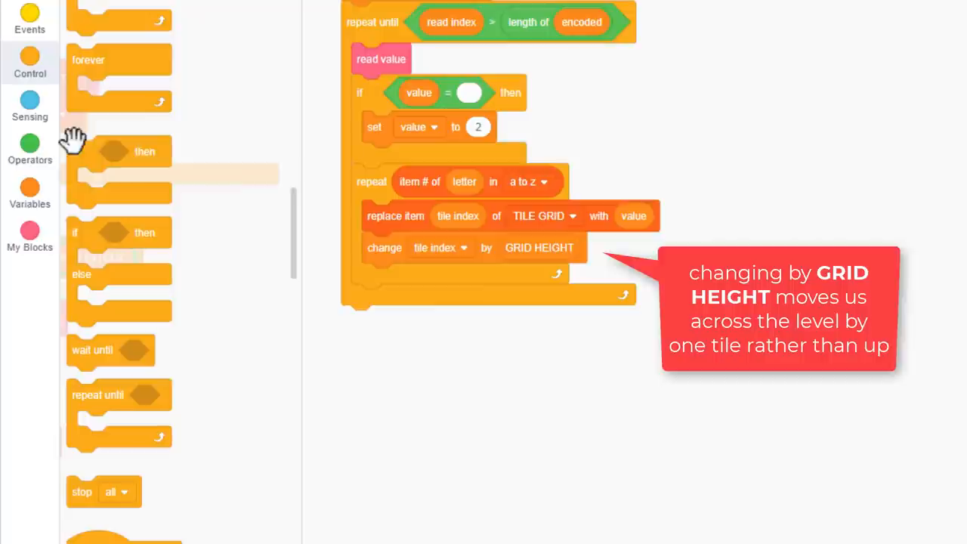
left_click_drag(83, 128, 370, 261)
left_click(30, 147)
left_click_drag(100, 117, 423, 279)
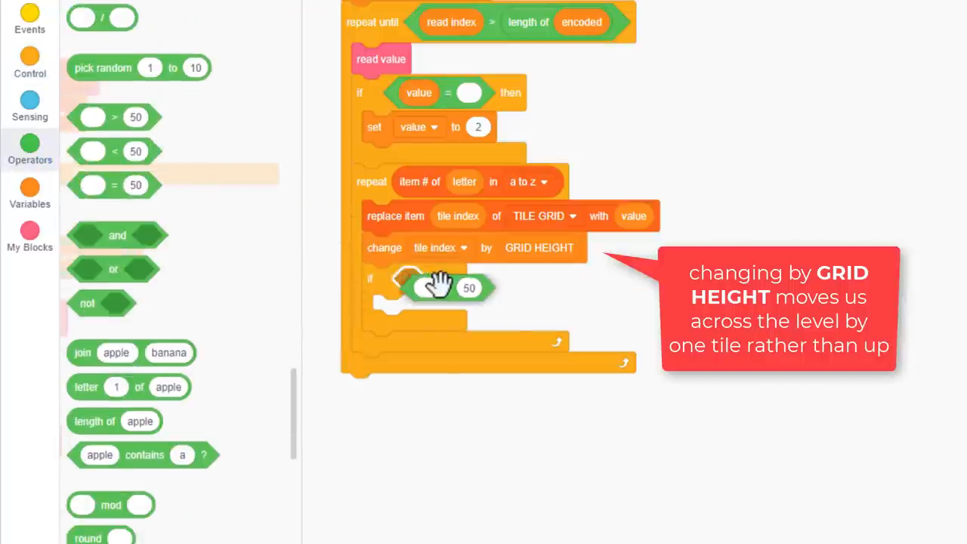
left_click(29, 192)
left_click_drag(121, 389, 422, 279)
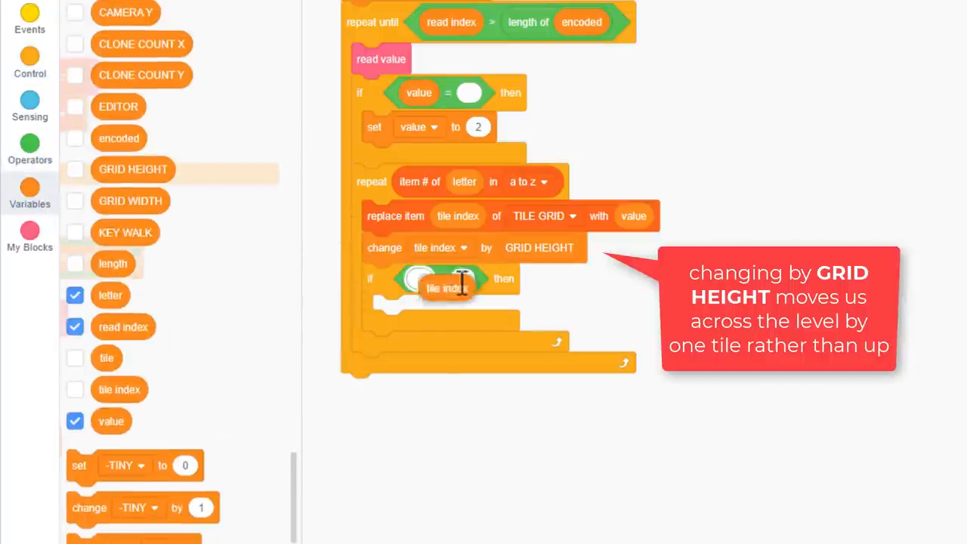
left_click(30, 147)
left_click_drag(101, 17, 521, 281)
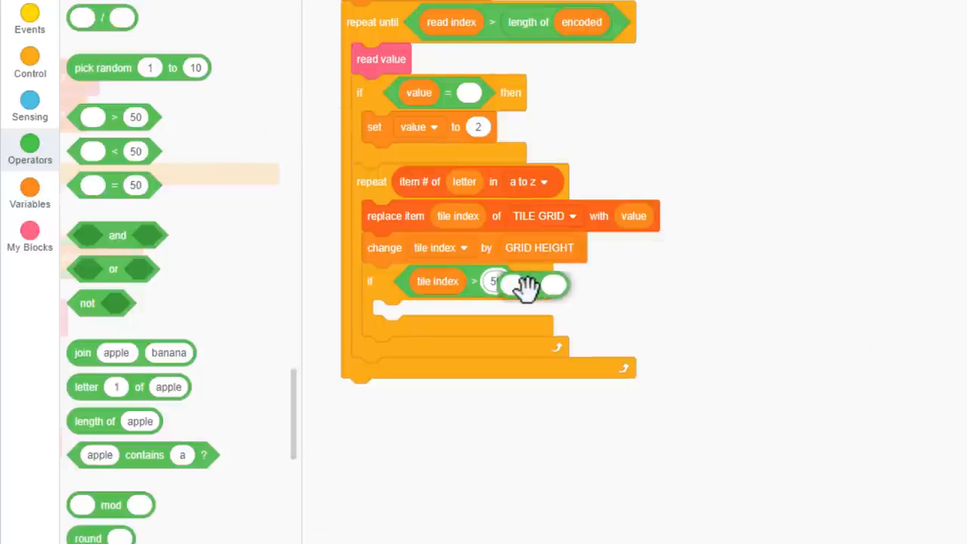
left_click(29, 192)
mouse_move(135, 200)
left_mouse_down()
mouse_move(125, 188)
mouse_move(499, 281)
left_mouse_up()
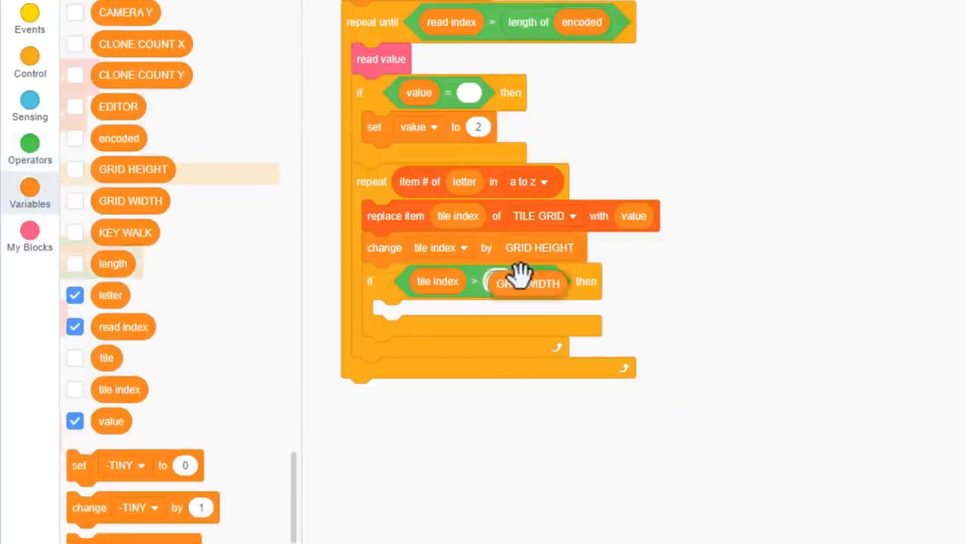
left_click_drag(133, 169, 604, 283)
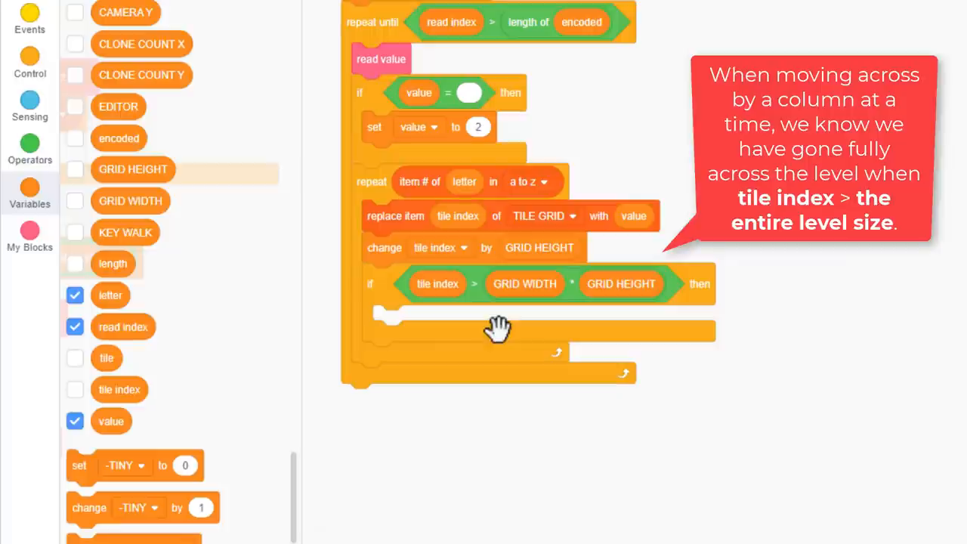
Step: Inside it, change tile index by 1 - GRID WIDTH * GRID HEIGHT to wrap back
left_click_drag(87, 507, 400, 321)
left_click(453, 320)
left_click(400, 537)
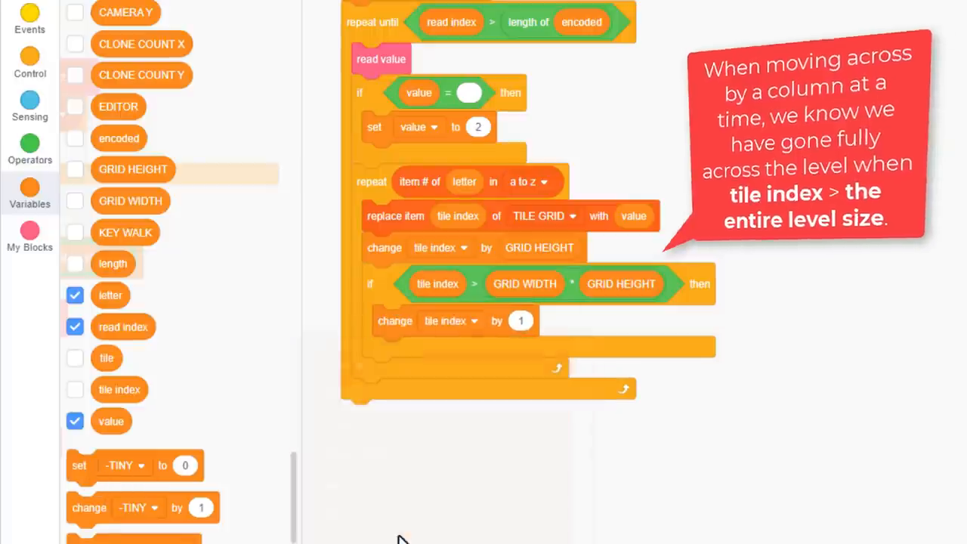
left_click(30, 148)
left_click_drag(102, 19, 543, 320)
left_click(523, 320)
type("1")
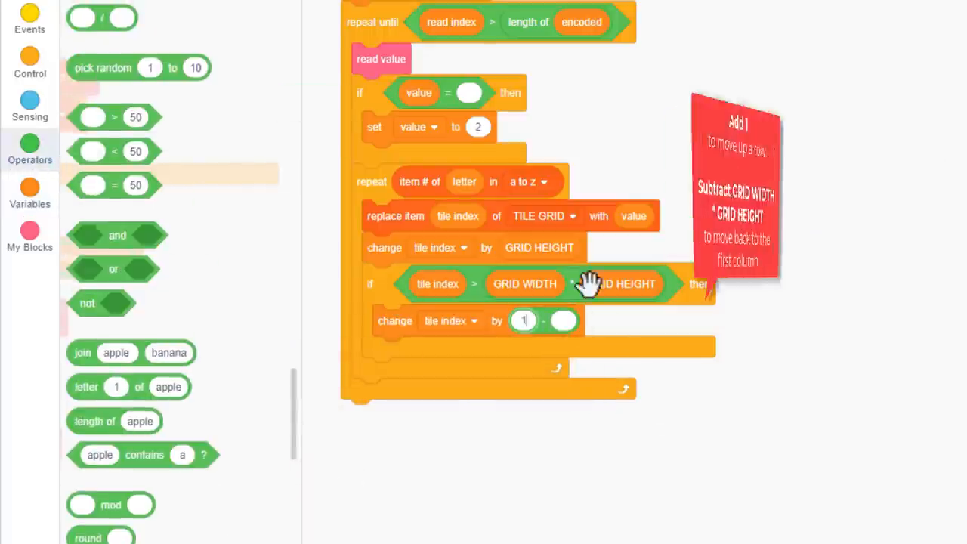
left_click_drag(588, 283, 565, 320)
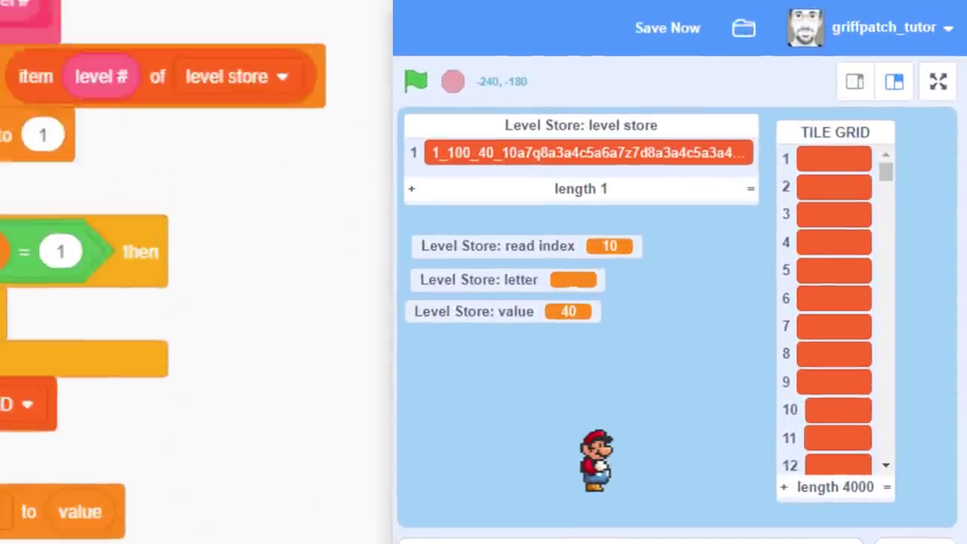
scroll(189, 271, "up", 4)
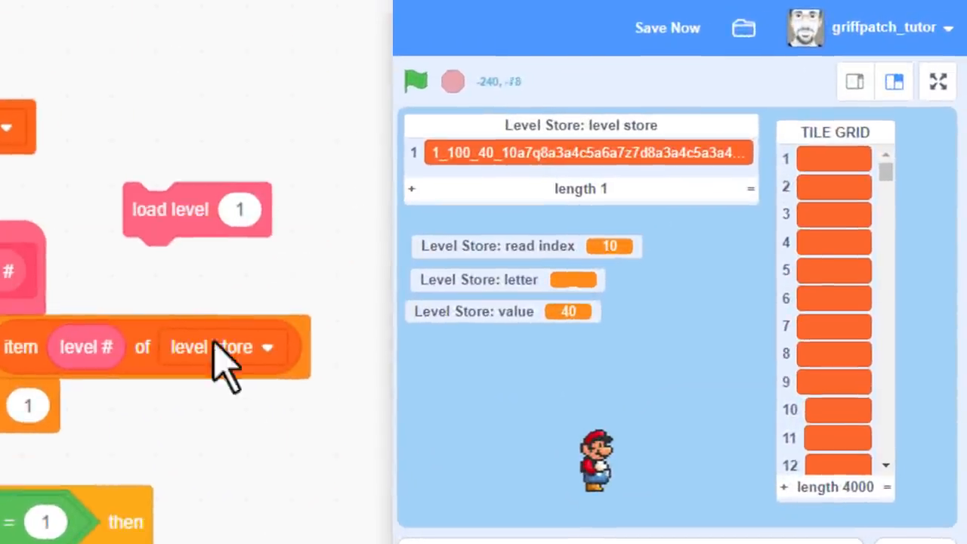
Step: Run load level 1 to fill TILE GRID with decoded tiles, then start the game
left_click(181, 215)
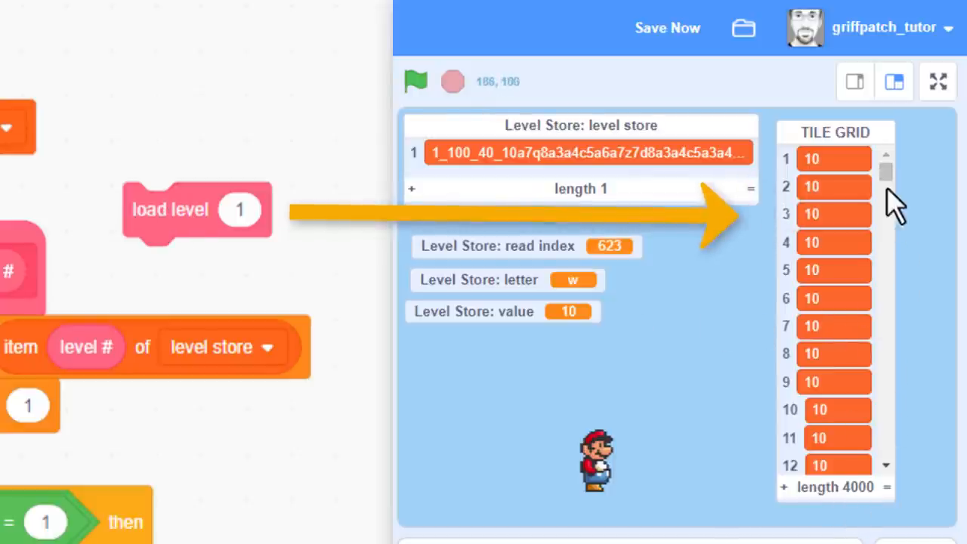
left_click_drag(888, 171, 888, 454)
right_click(830, 181)
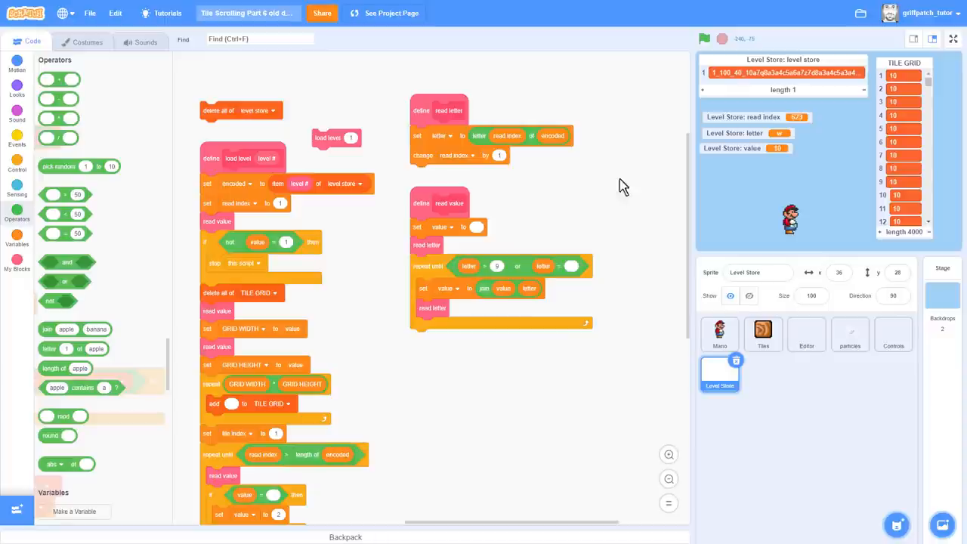
left_click(703, 39)
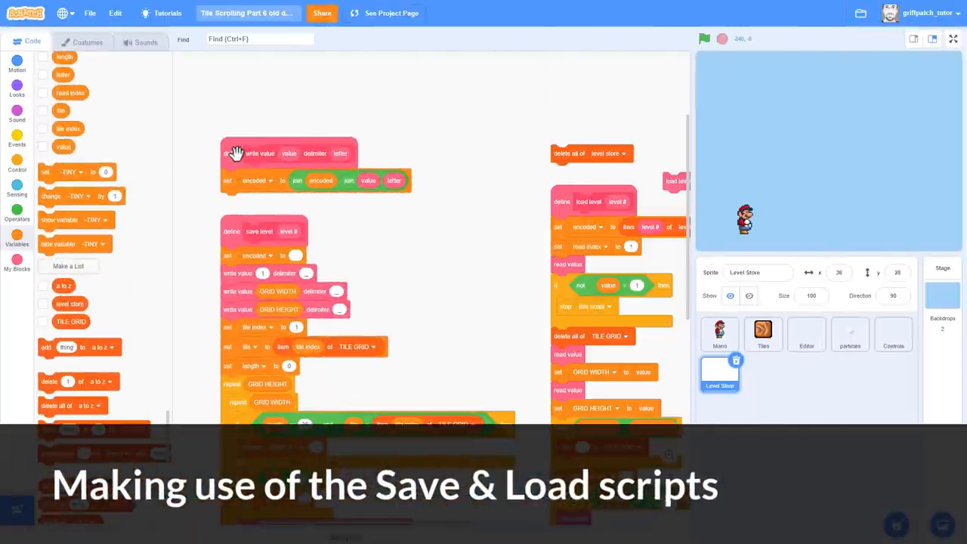
Step: Add a 'when I receive LEVEL - Save' hat (new message) that runs save level in Level Store
left_click_drag(236, 153, 488, 95)
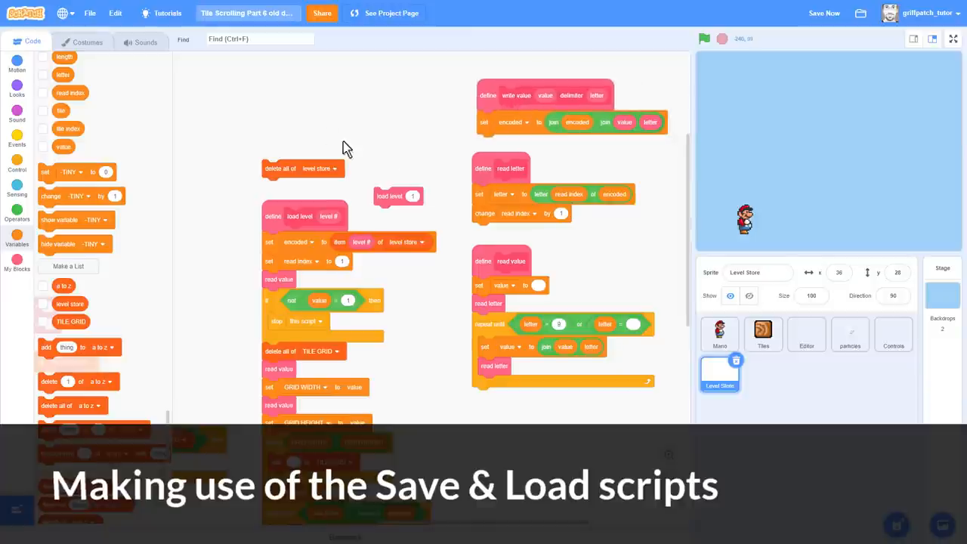
left_click_drag(342, 145, 154, 73)
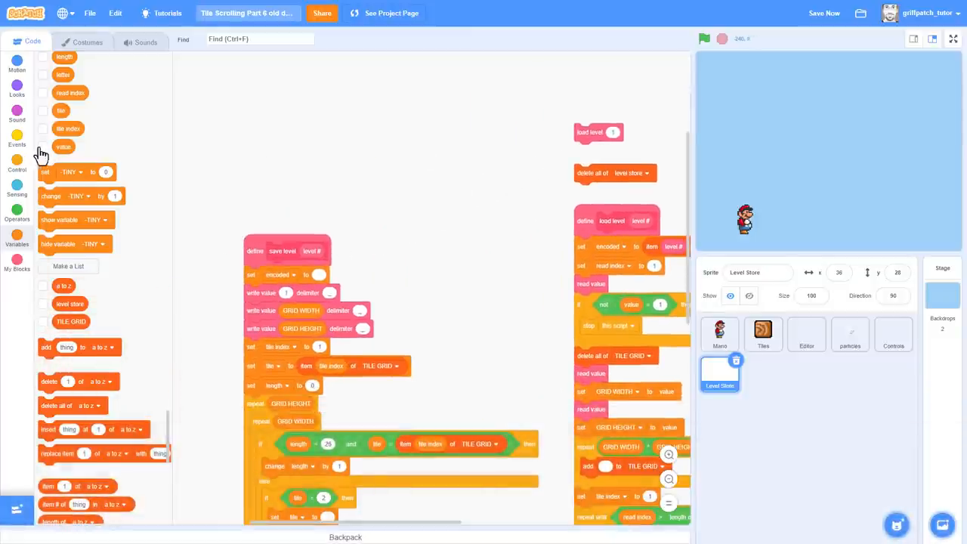
left_click(17, 140)
left_click_drag(55, 262, 262, 145)
left_click(309, 144)
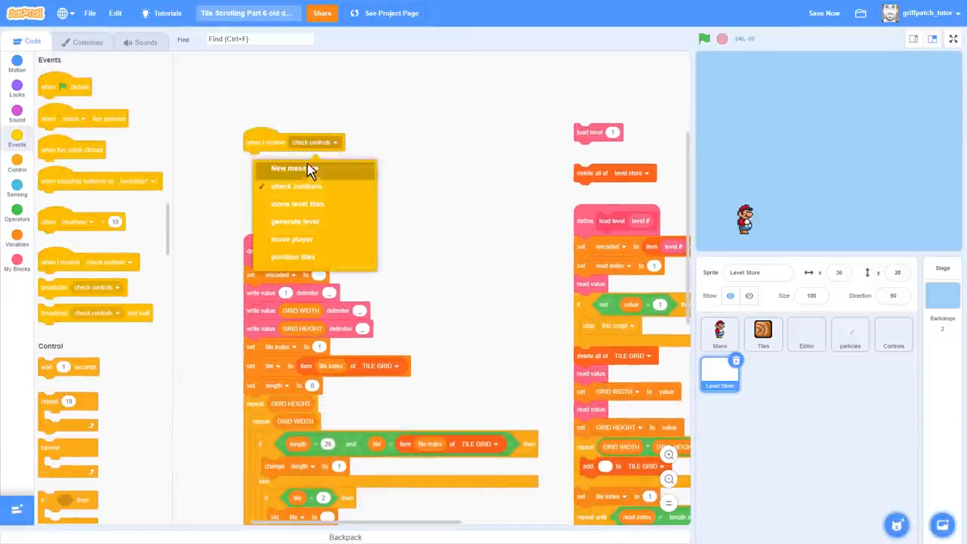
left_click(310, 168)
type("LEVEL - Save")
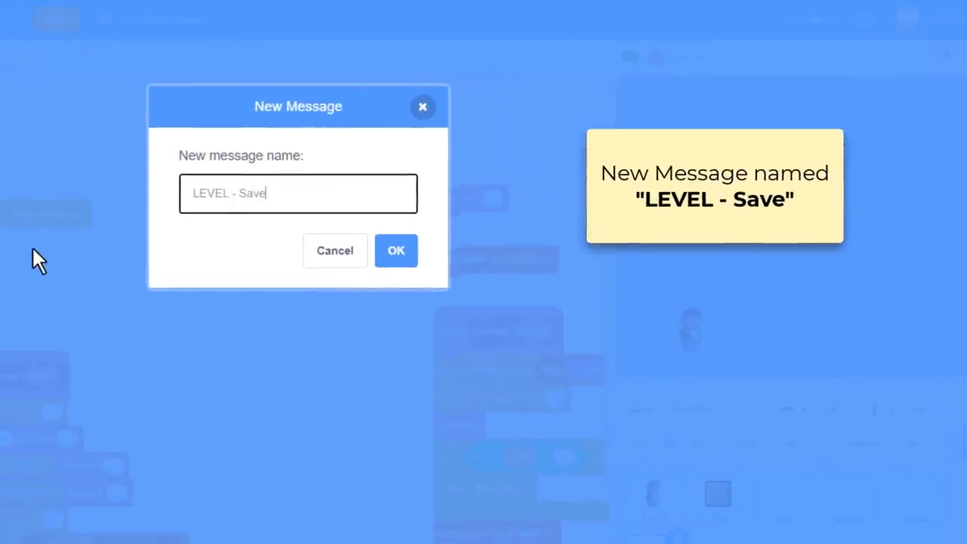
left_click(401, 248)
left_click(25, 351)
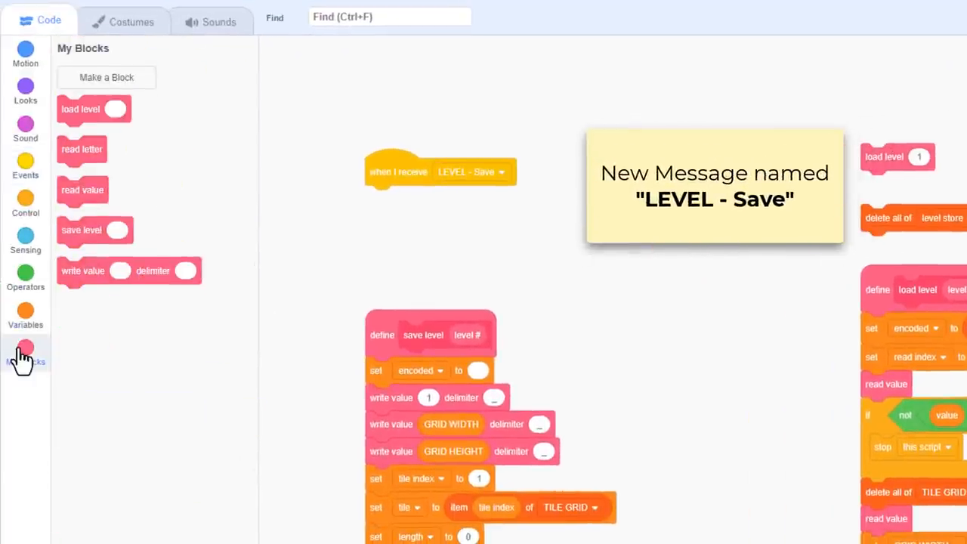
left_click_drag(73, 230, 400, 199)
Step: Create the global variable LEVEL # and pass it into the save level call
left_click(25, 313)
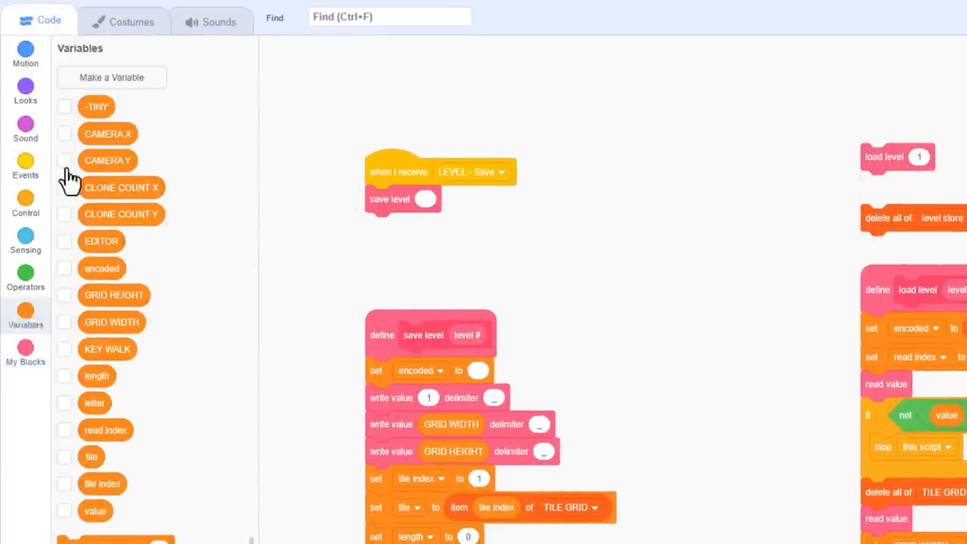
left_click(101, 78)
type("LEVEL #")
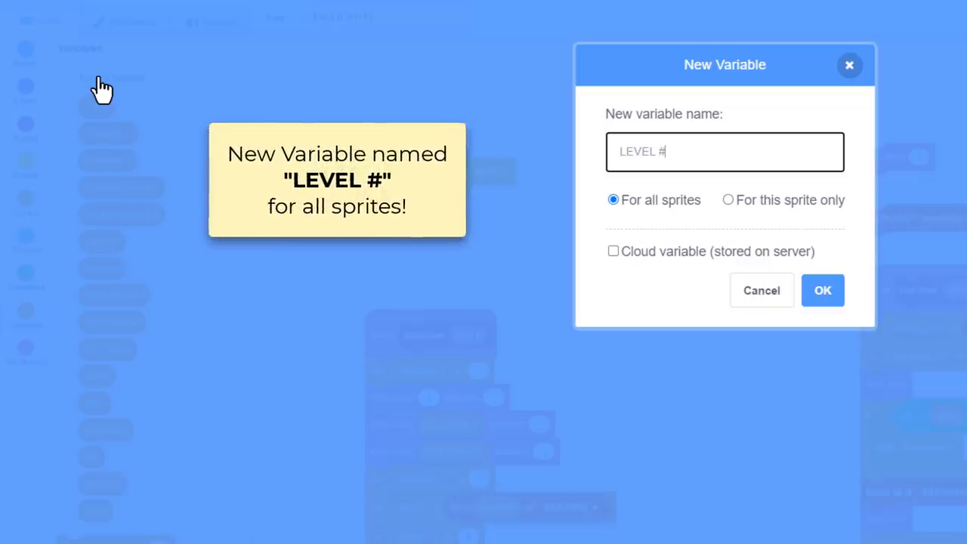
left_click(821, 290)
left_click_drag(102, 430, 441, 223)
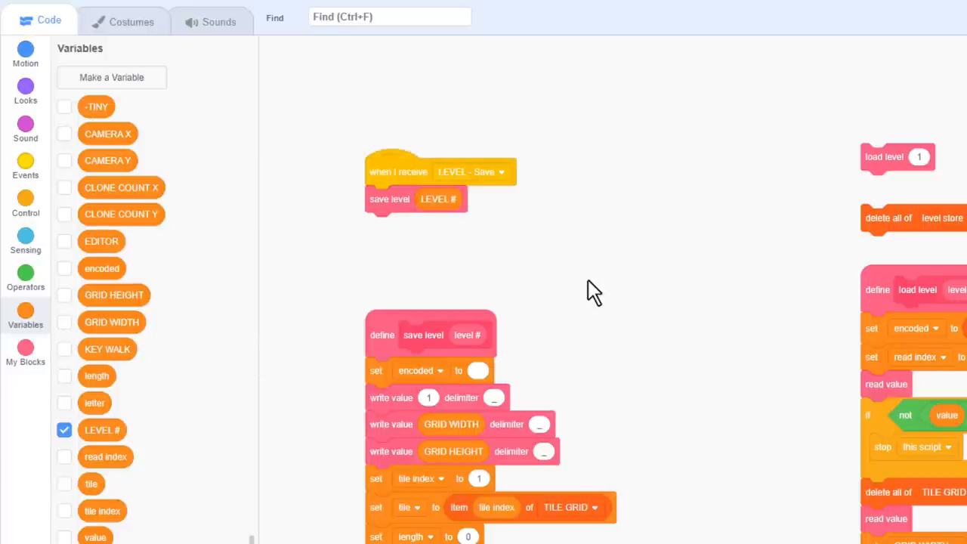
left_click(25, 162)
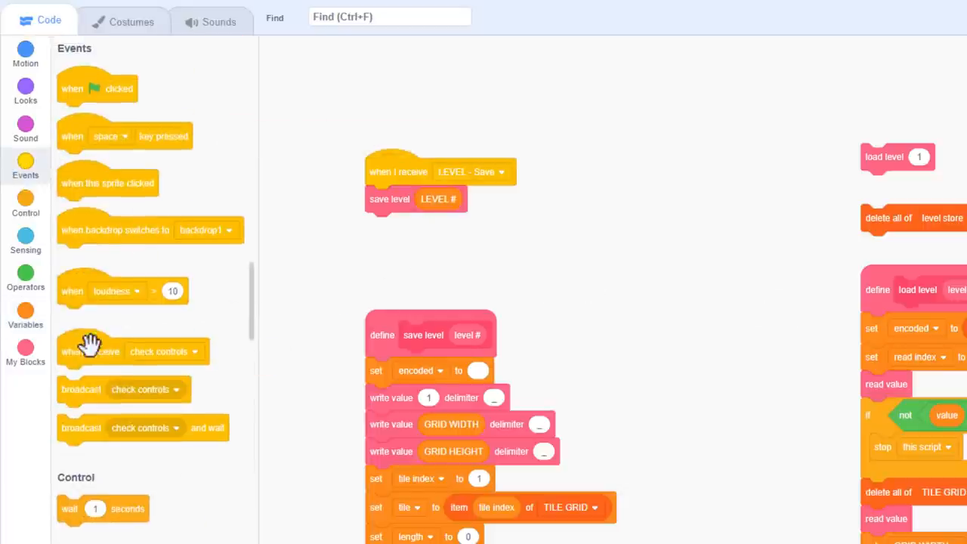
Step: Add a 'when I receive LEVEL - Load' hat (new message) running load level with LEVEL #
left_click_drag(89, 351, 637, 182)
left_click(732, 176)
left_click(686, 208)
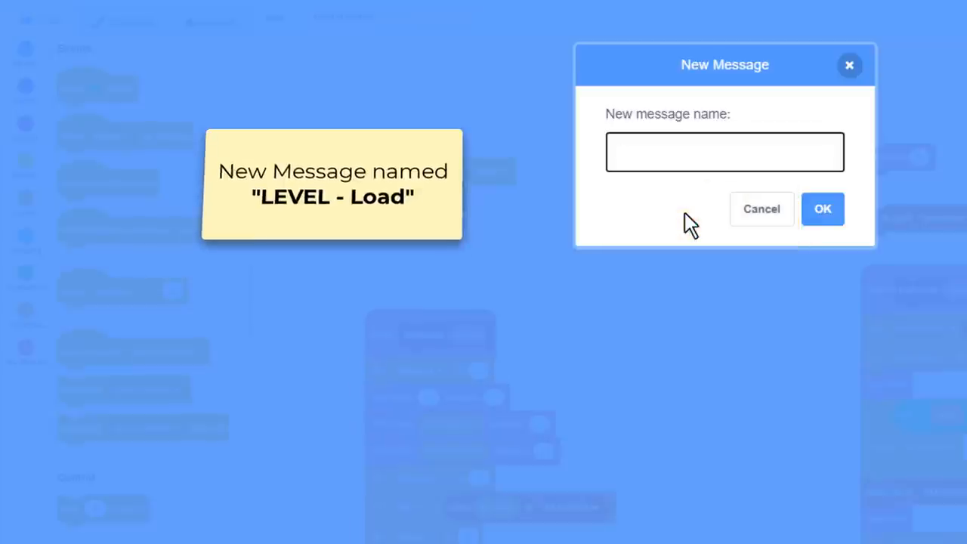
type("LEVEL - Load")
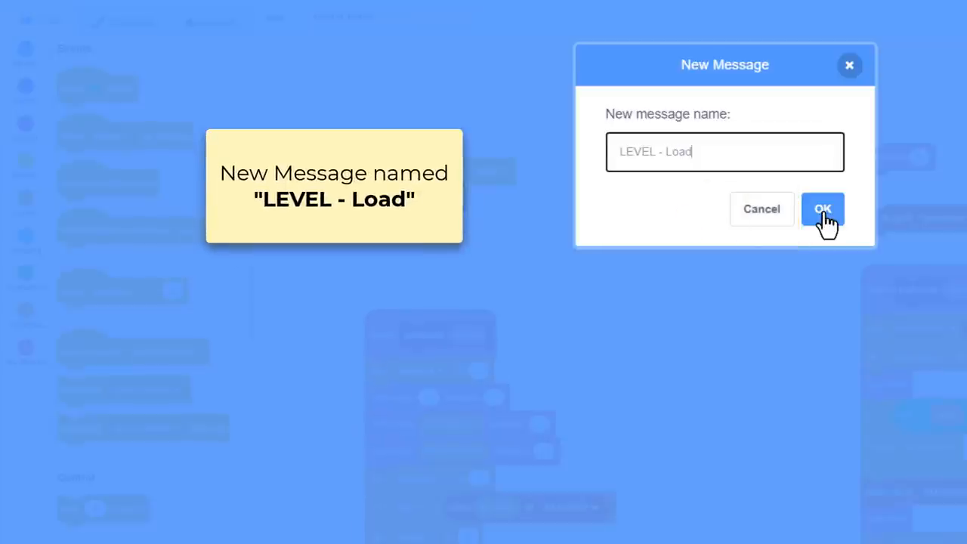
left_click(822, 208)
left_click_drag(883, 156, 623, 202)
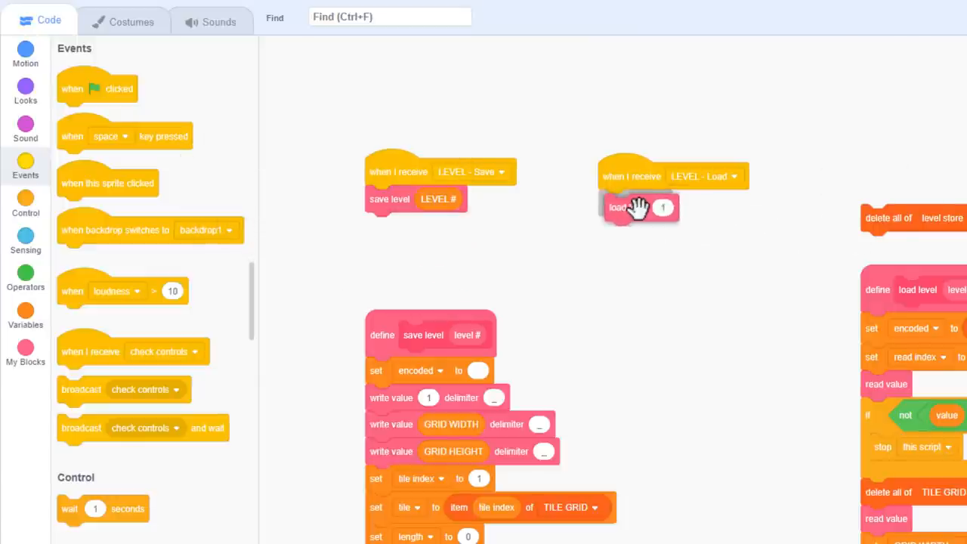
left_click_drag(438, 199, 660, 233)
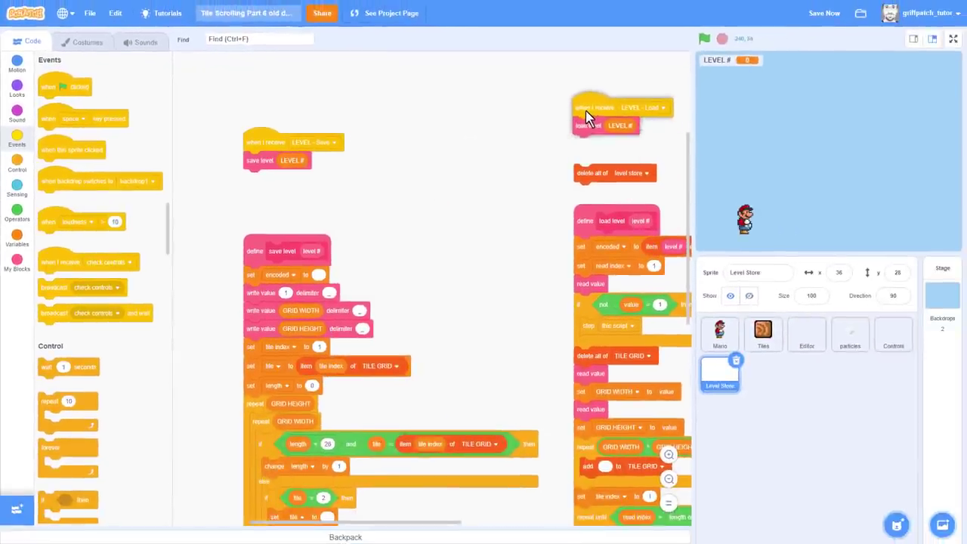
Step: Discard the stray 'delete all of level store' block and clean up the scripts
left_click_drag(887, 217, 151, 200)
right_click(464, 193)
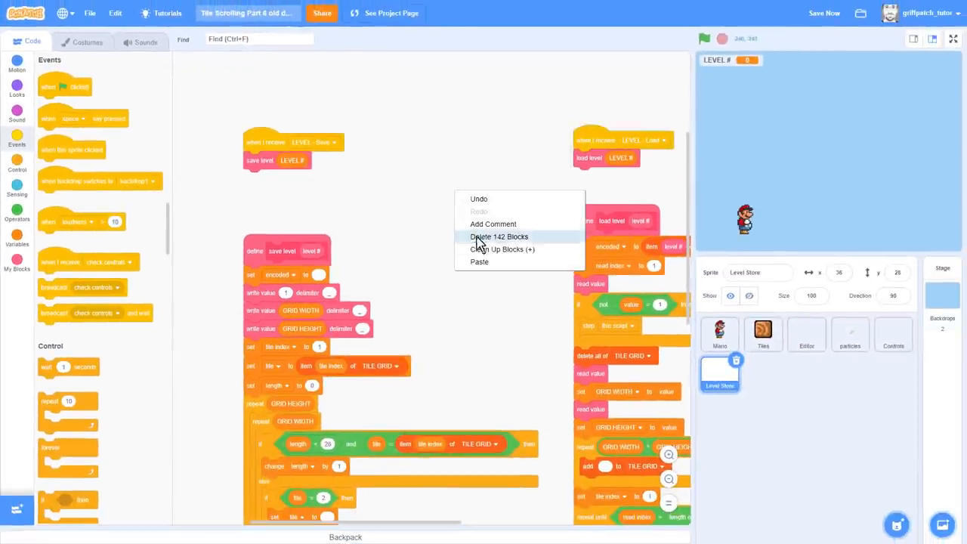
left_click(499, 240)
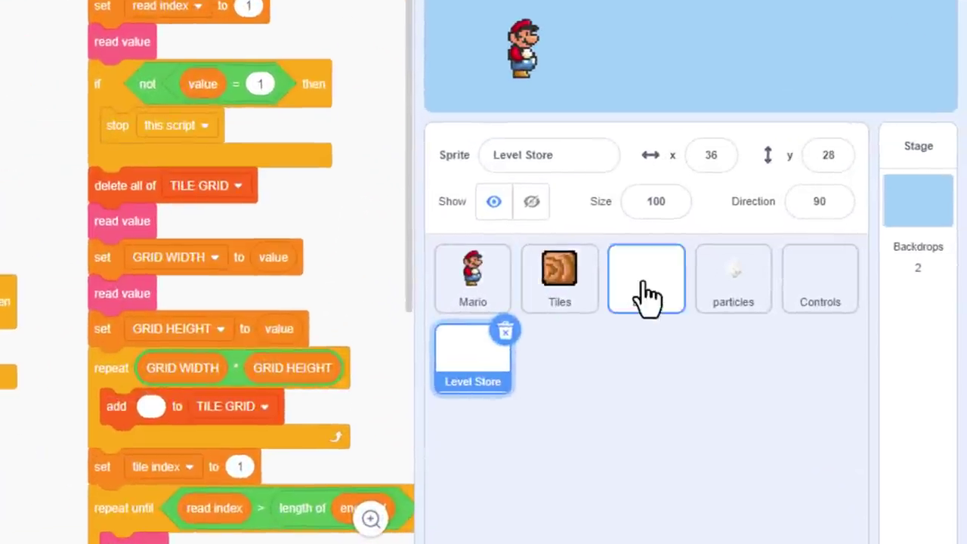
Step: In the Editor sprite, insert 'set LEVEL # to 1' under 'set EDITOR to 0' in generate level
left_click(648, 296)
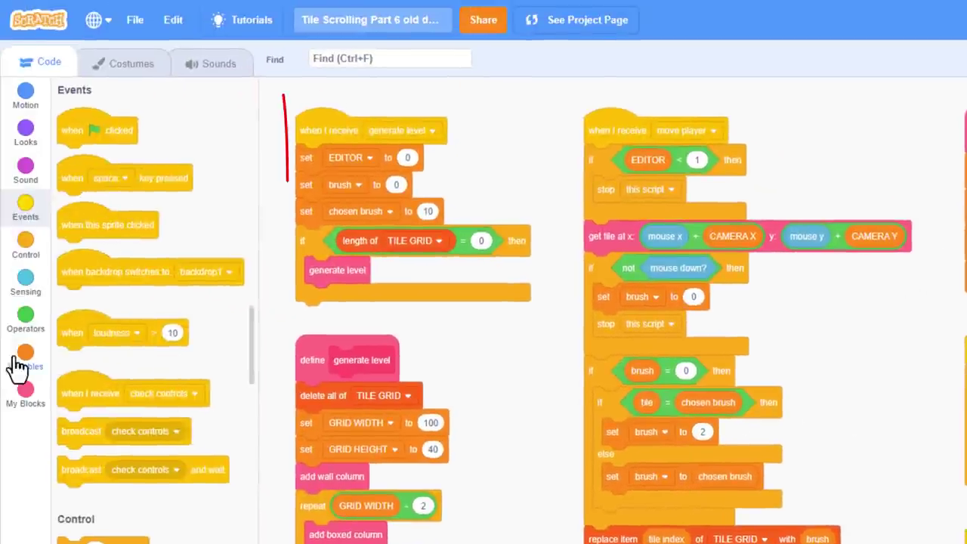
left_click(25, 355)
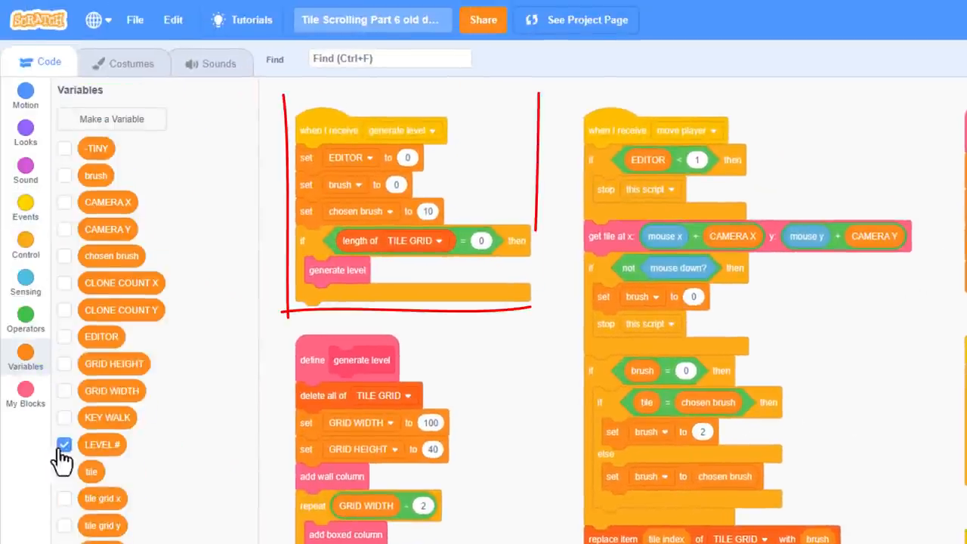
left_click_drag(113, 465, 462, 172)
left_click(508, 169)
scroll(495, 339, "down", 3)
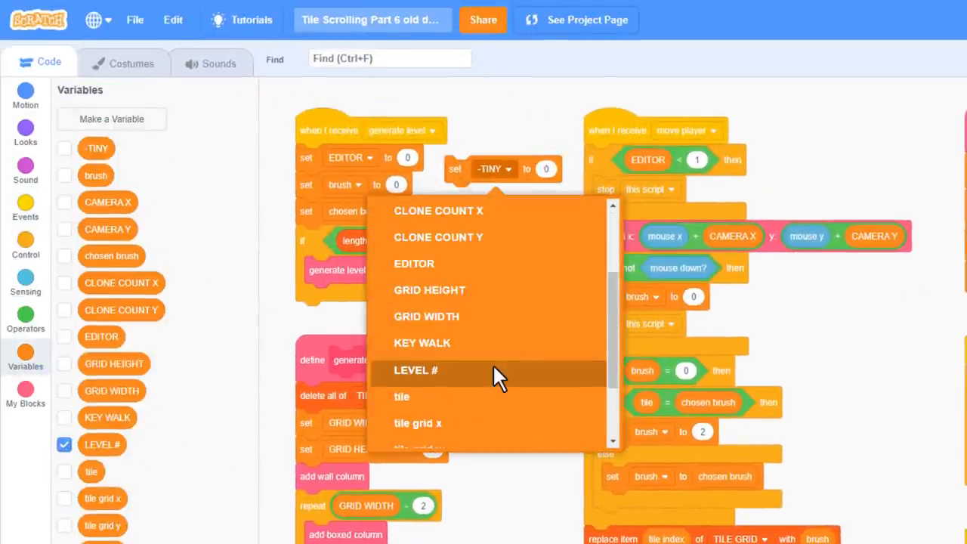
left_click(492, 363)
type("1")
left_click_drag(462, 169, 355, 186)
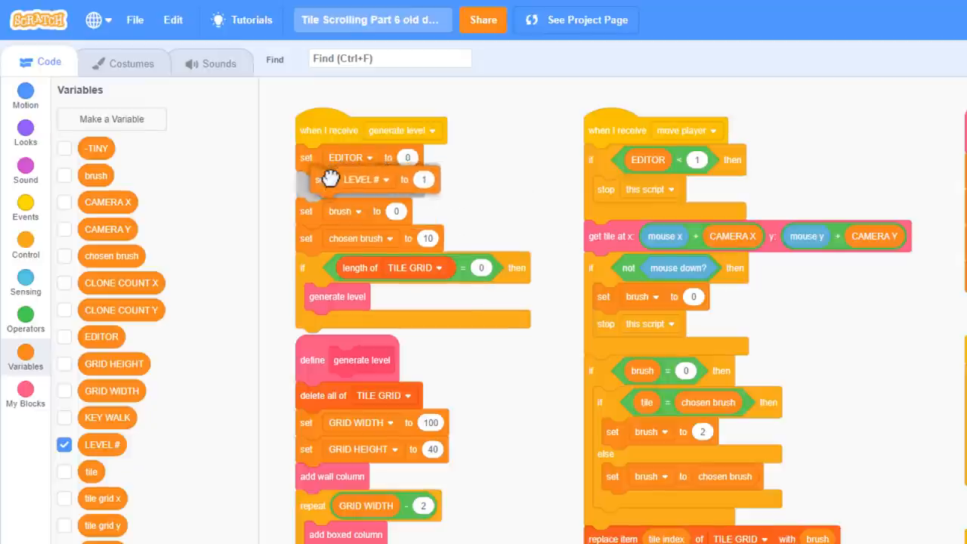
left_click_drag(355, 359, 354, 469)
left_click_drag(306, 211, 304, 292)
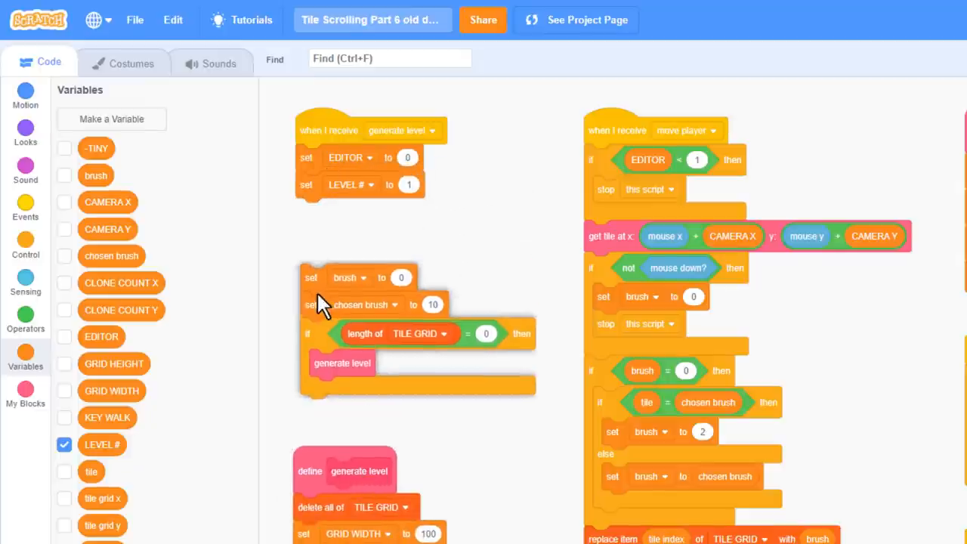
scroll(114, 377, "down", 6)
Step: Follow it with 'delete all of TILE GRID' and 'broadcast LEVEL - Load and wait', then the brush setup
left_click_drag(85, 498, 317, 211)
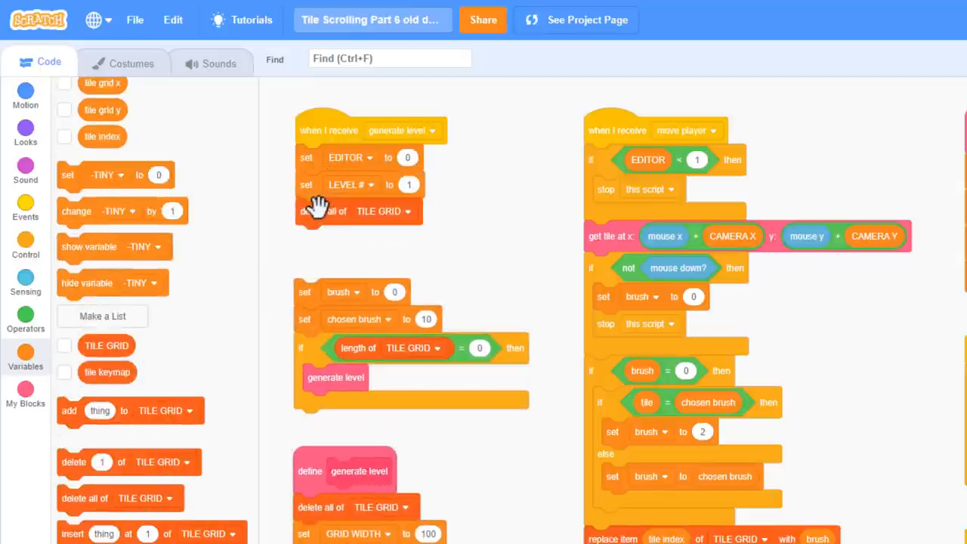
left_click(25, 206)
left_click_drag(83, 469, 317, 238)
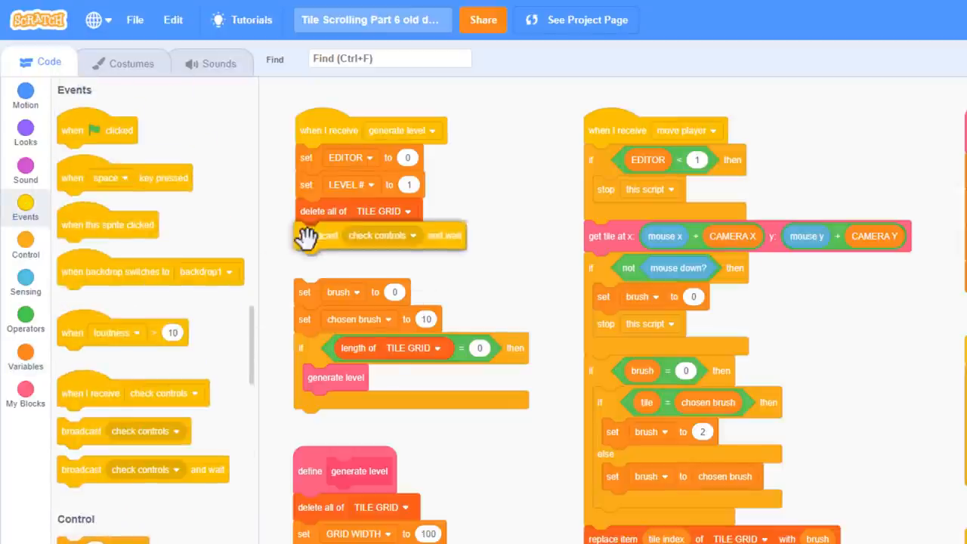
left_click(414, 238)
left_click(434, 384)
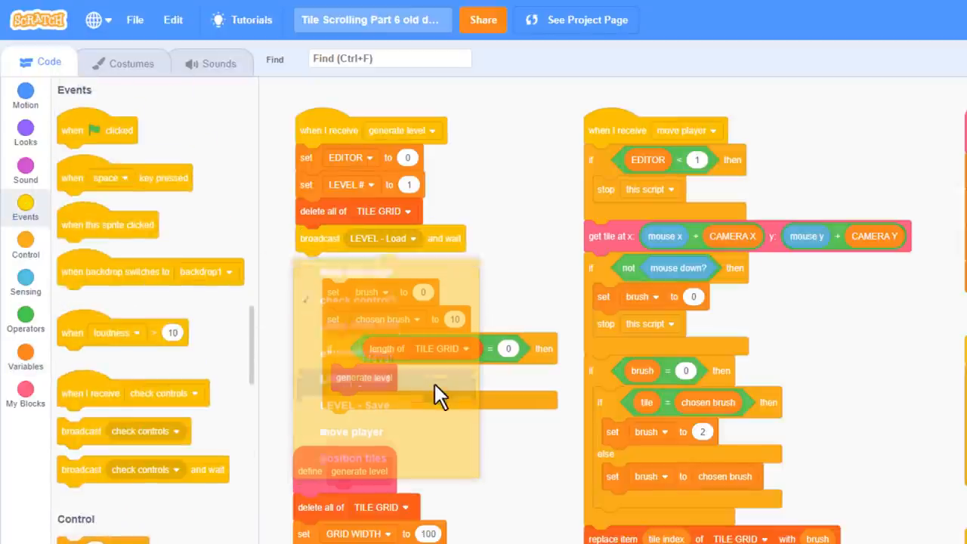
left_click_drag(335, 291, 317, 265)
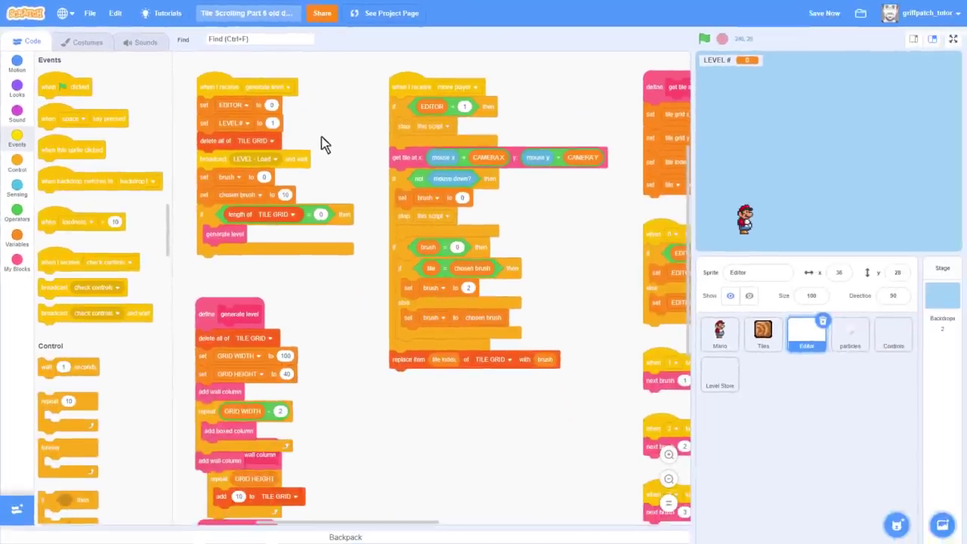
Step: Clean up the Editor scripts and run the project full-screen
right_click(339, 117)
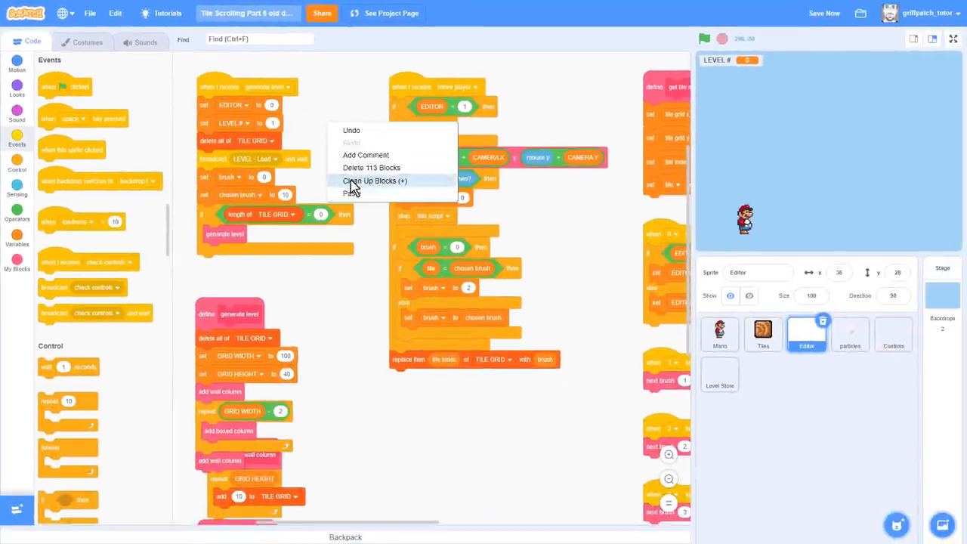
left_click(352, 190)
left_click(705, 43)
left_click(953, 38)
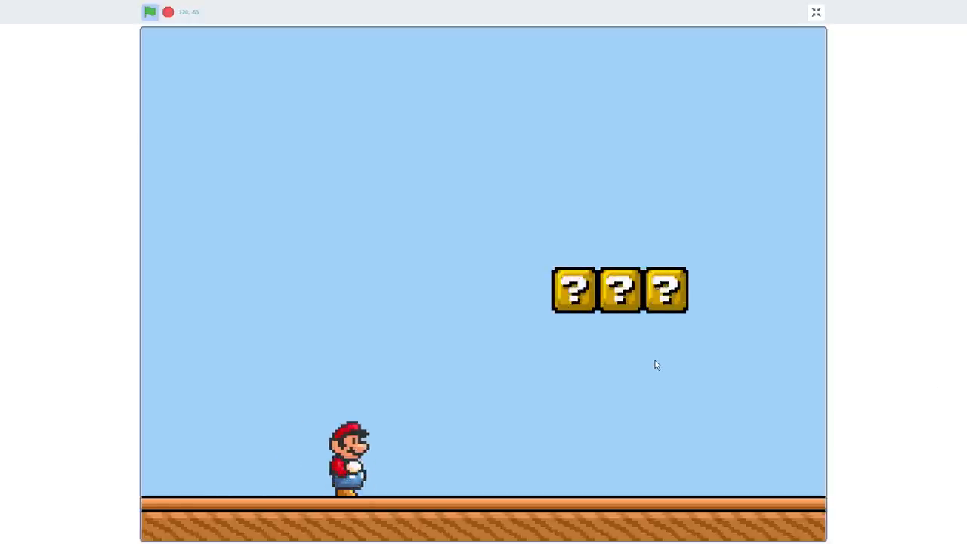
Step: Paint a brick row and column into level 1, restart, and move Mario to check it
left_click_drag(655, 360, 346, 198)
mouse_move(300, 153)
left_mouse_down()
mouse_move(484, 153)
mouse_move(483, 336)
mouse_move(299, 336)
mouse_move(299, 198)
left_mouse_up()
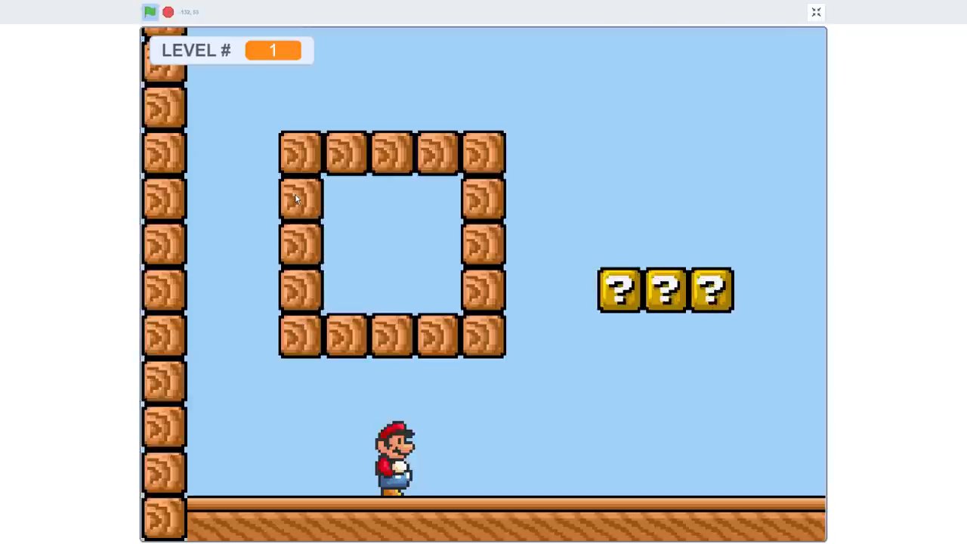
left_click(149, 12)
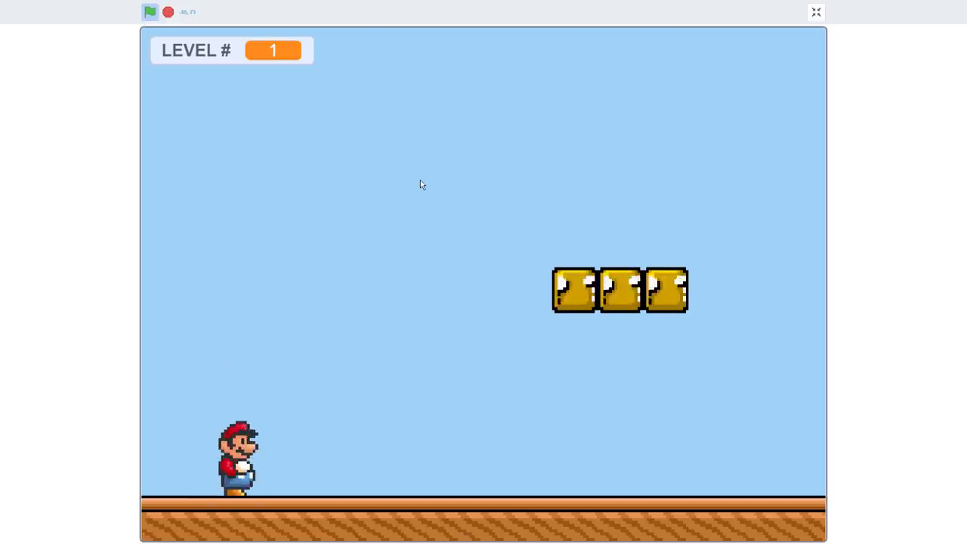
key("Up")
key("Right")
key("Right")
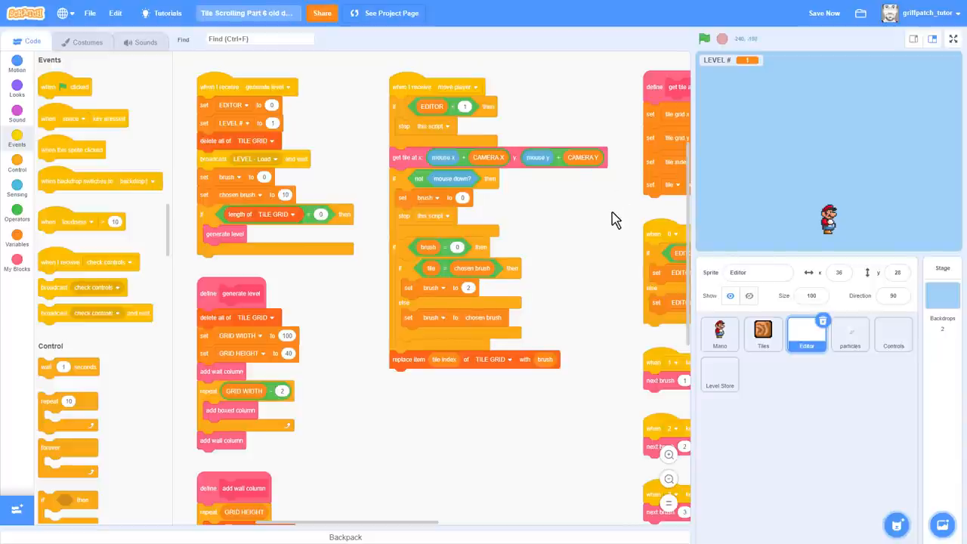
scroll(616, 219, "right", 5)
Step: Insert 'broadcast LEVEL - Save and wait' into the if branch of the when 0 key pressed script
left_click_drag(504, 434, 419, 293)
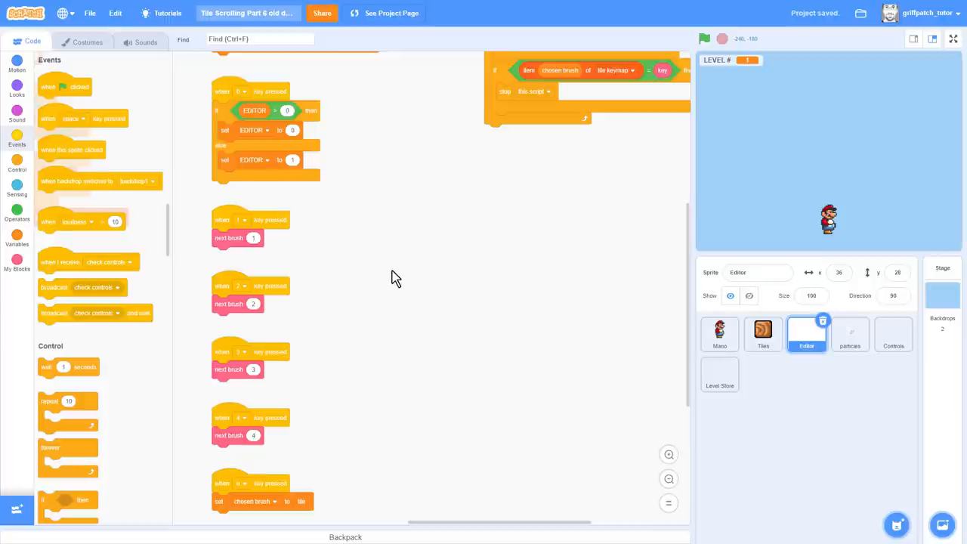
left_click_drag(220, 87, 498, 185)
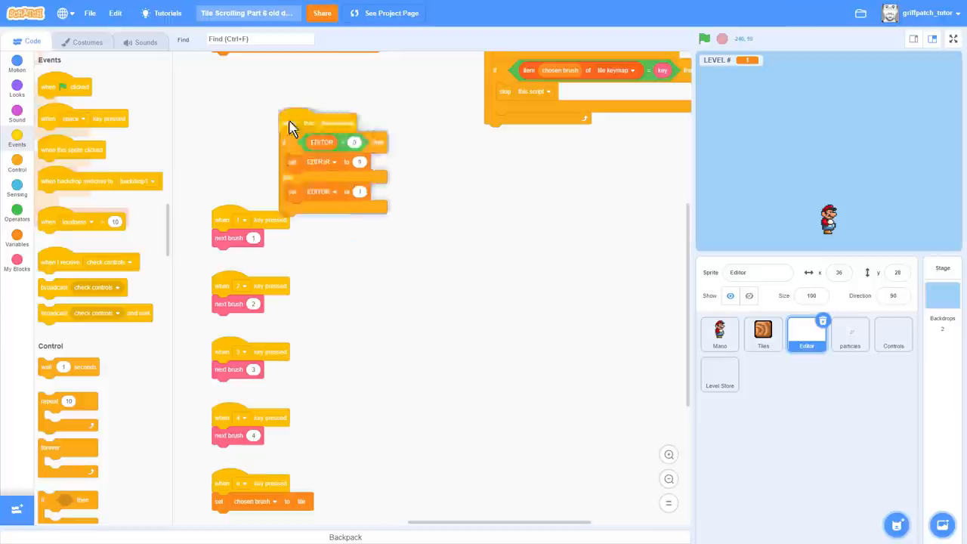
scroll(566, 349, "right", 5)
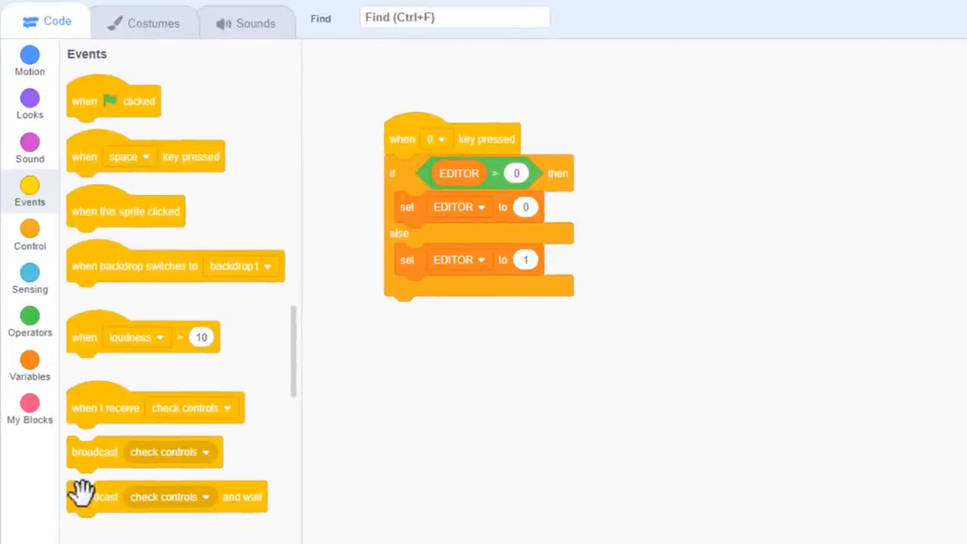
left_click_drag(82, 494, 406, 204)
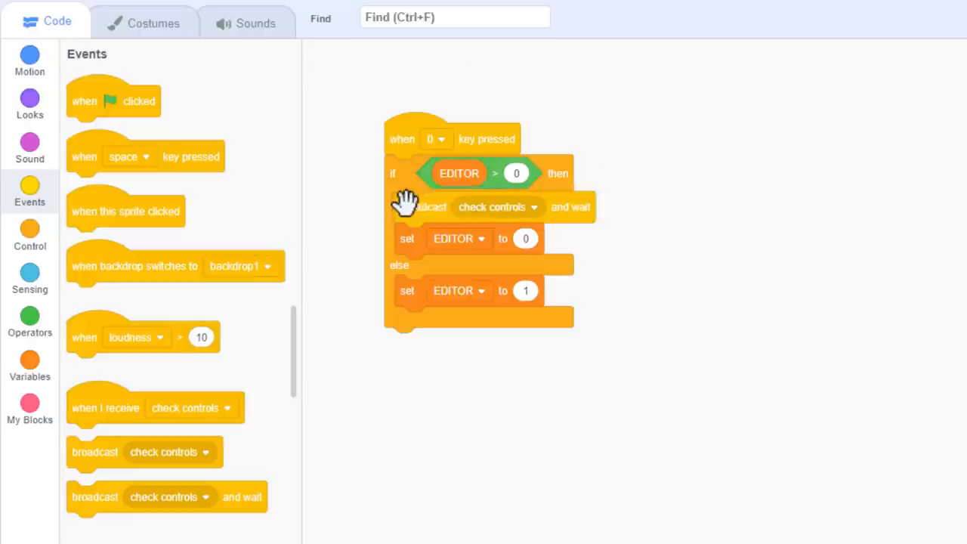
left_click(493, 206)
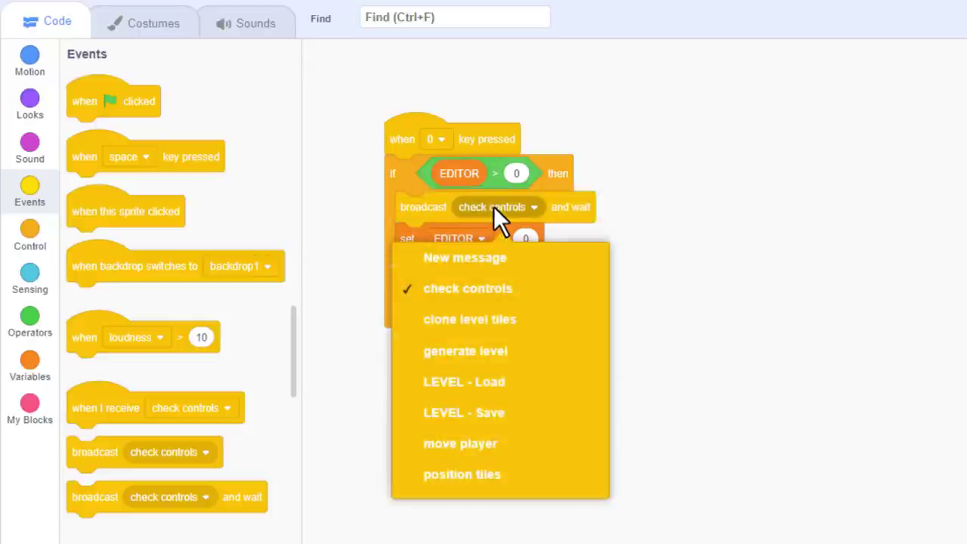
left_click(565, 414)
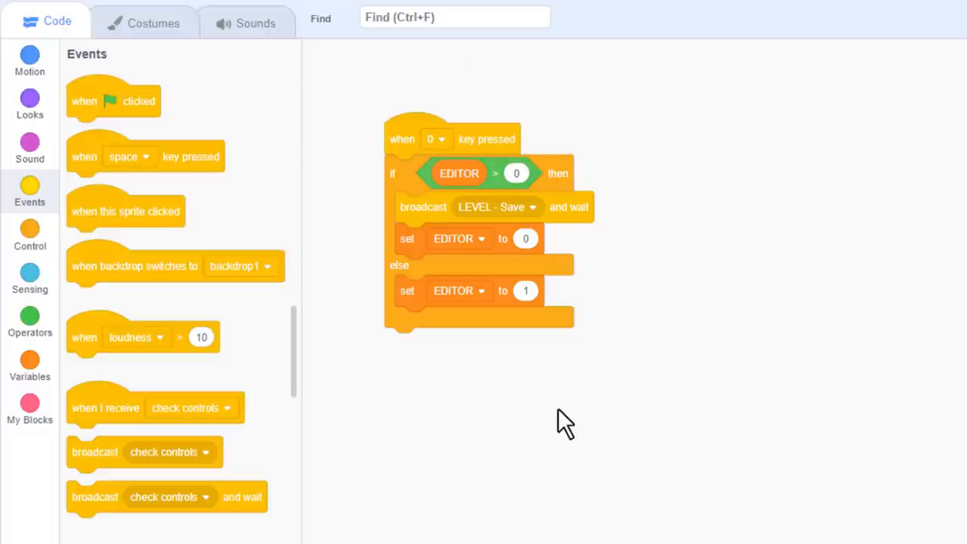
Step: Add a 'broadcast LEVEL - STOP!!! and wait' (new message) above the LEVEL - Save broadcast
left_click_drag(98, 496, 408, 200)
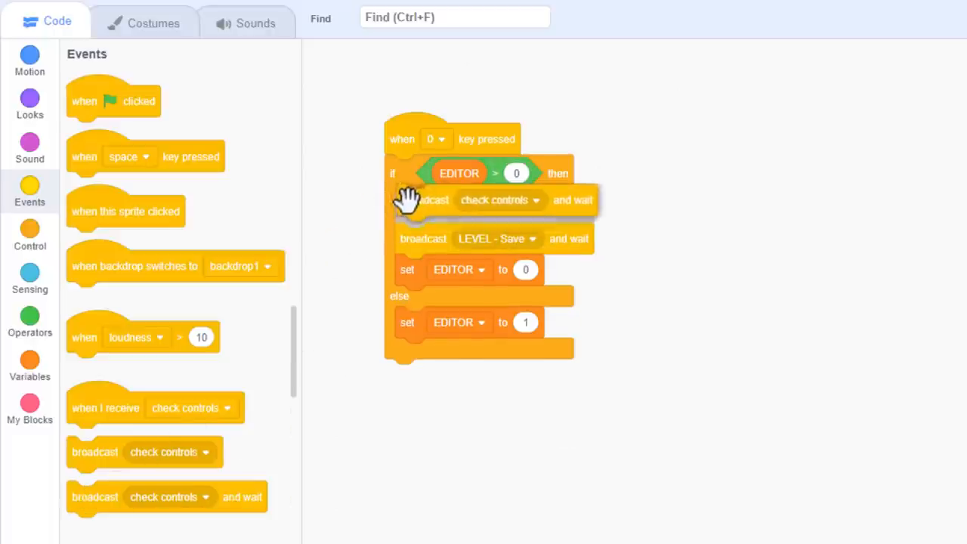
left_click(532, 207)
left_click(464, 258)
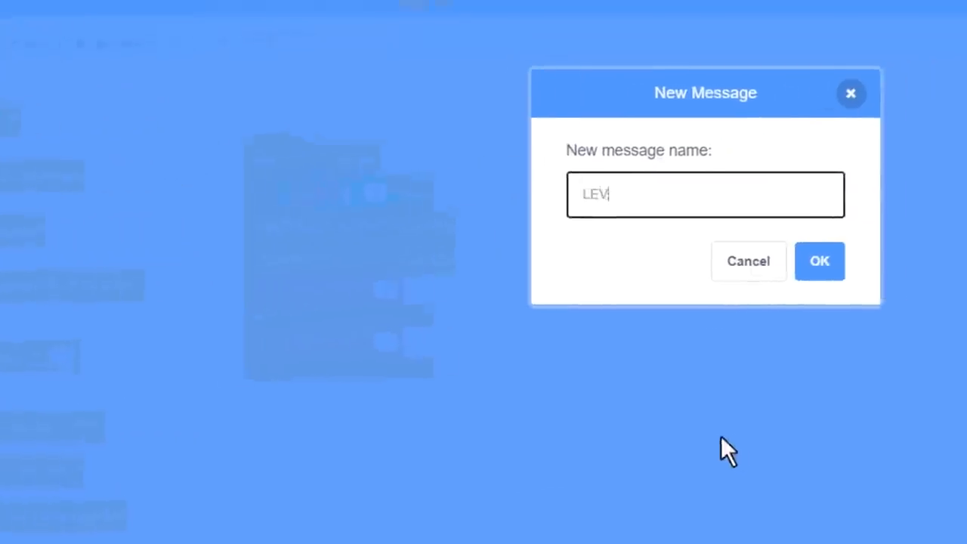
type("LEVEL - STOP!!!")
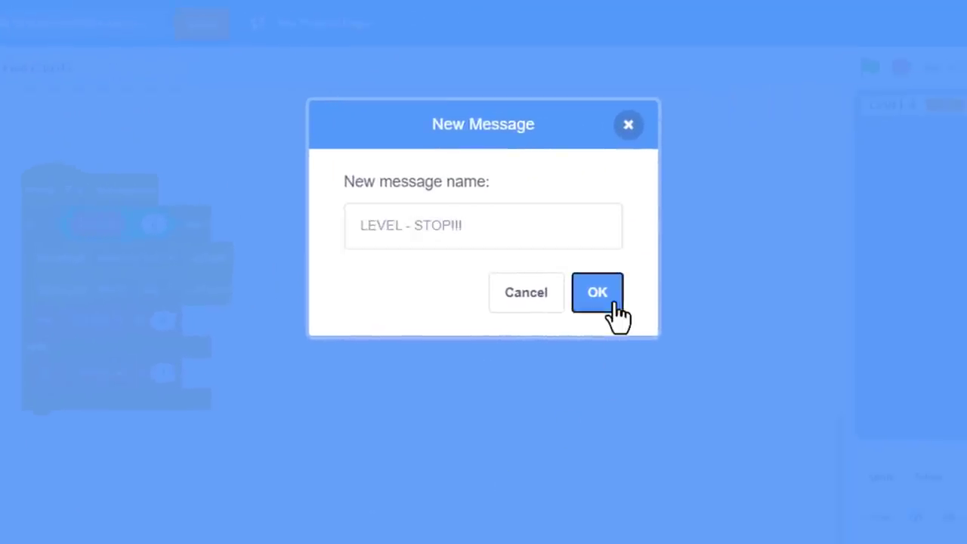
left_click(597, 292)
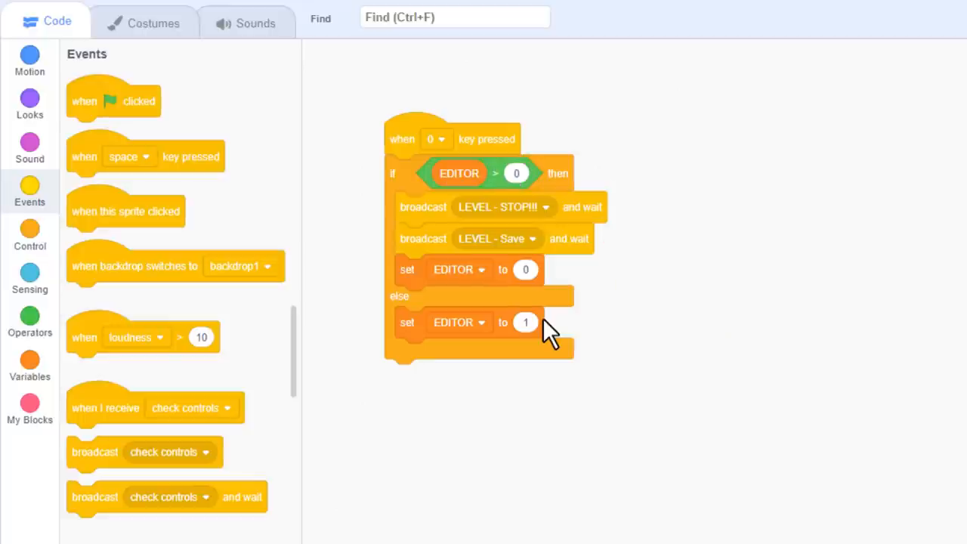
Step: Hide variable LEVEL # after set EDITOR to 0 and broadcast a new LEVEL - Start Game Loop message
left_click(30, 361)
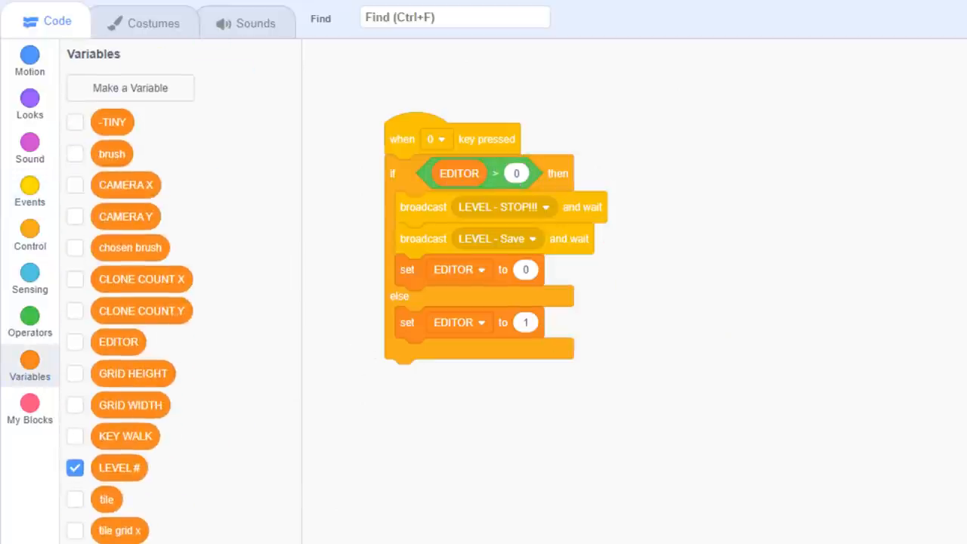
left_click_drag(135, 490, 430, 302)
left_click(491, 302)
scroll(491, 453, "down", 3)
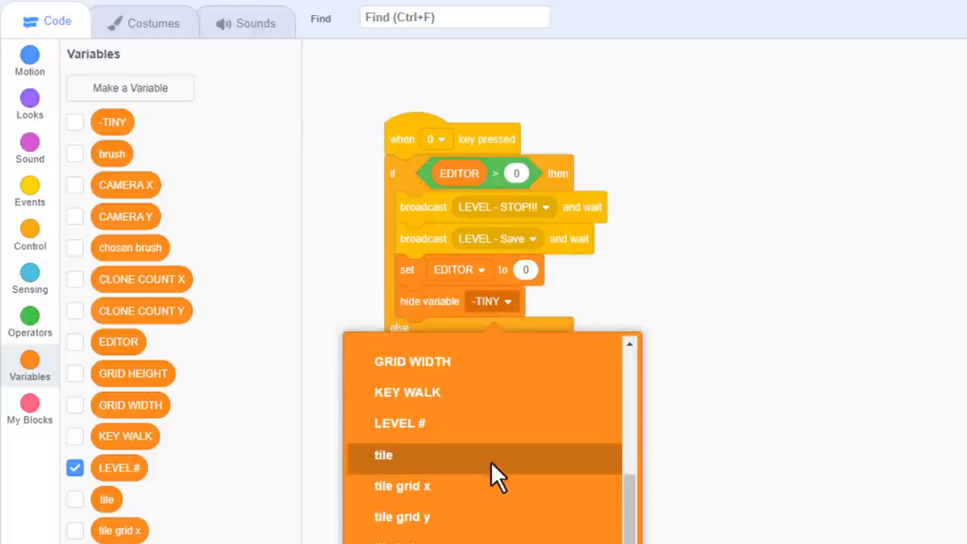
left_click(491, 424)
left_click(31, 192)
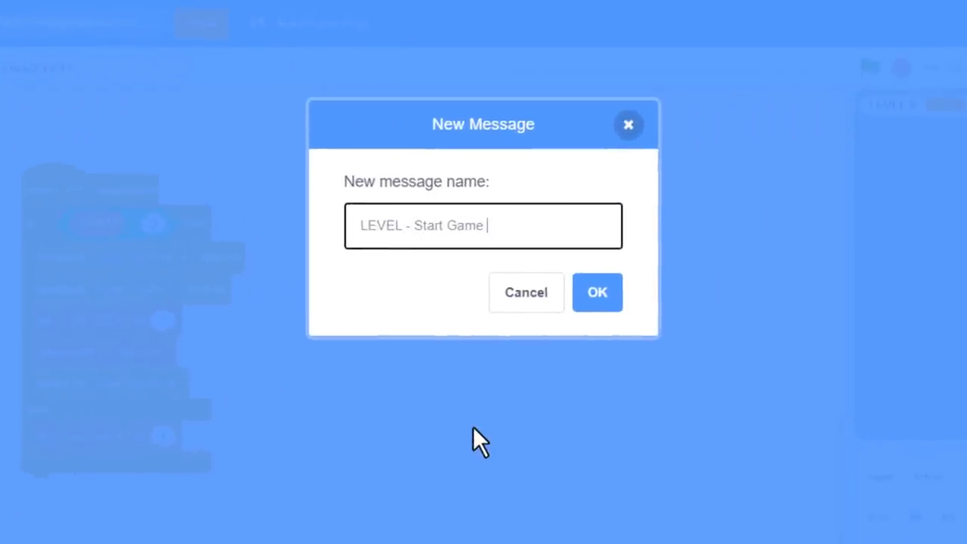
type("Loop")
left_click(596, 292)
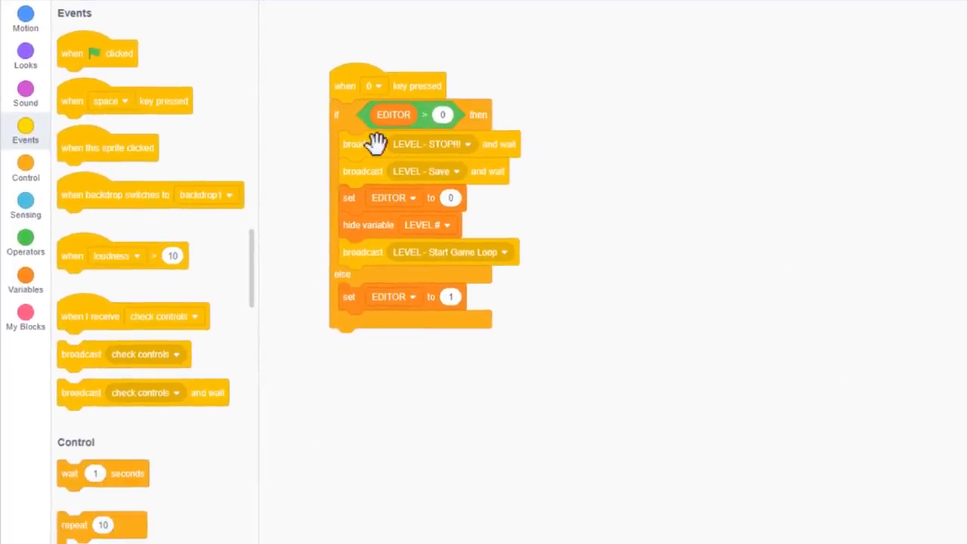
Step: Duplicate the if-branch blocks into else, keeping LEVEL - STOP!!! and switching Save to LEVEL - Load
mouse_move(375, 143)
left_mouse_down()
mouse_move(628, 298)
mouse_move(635, 393)
left_mouse_up()
left_click_drag(608, 287, 370, 298)
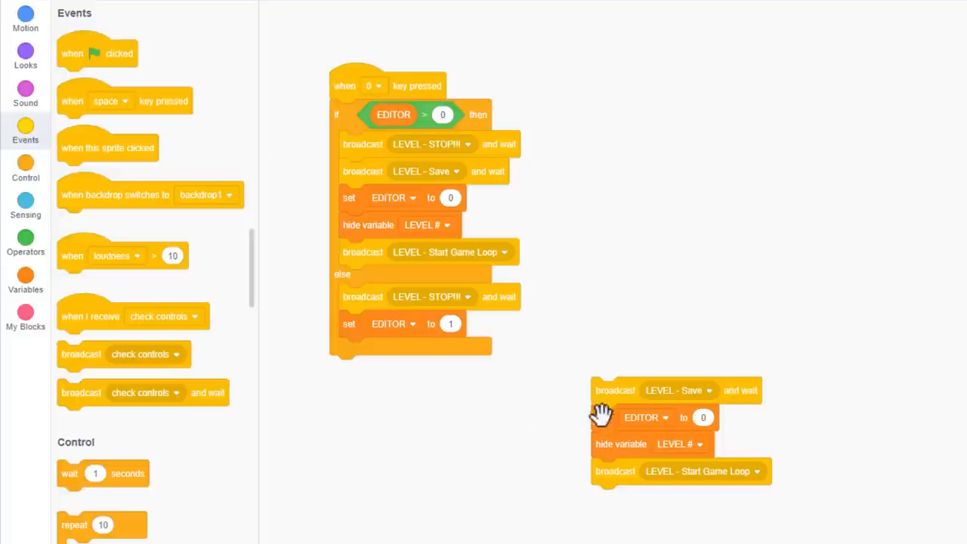
left_click_drag(608, 391, 432, 355)
left_click(455, 350)
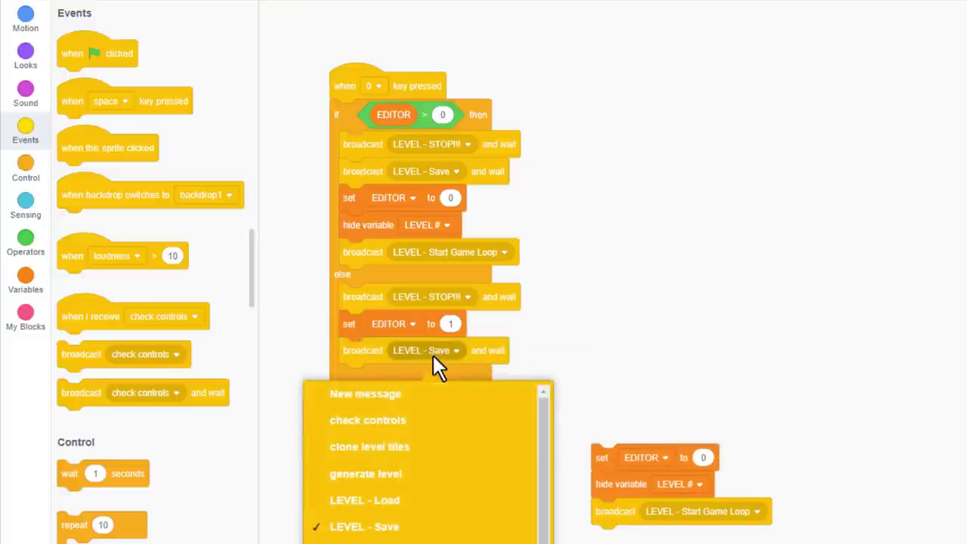
left_click(445, 498)
Step: Show variable LEVEL #, append the Start Game Loop broadcast, and delete the leftover blocks
left_click(25, 276)
scroll(151, 340, "down", 3)
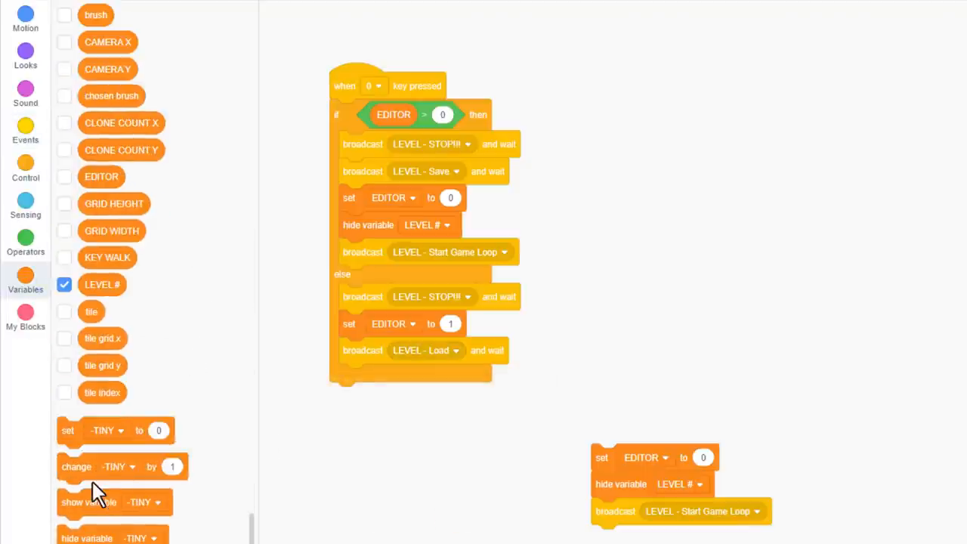
left_click_drag(83, 502, 372, 347)
left_click(441, 345)
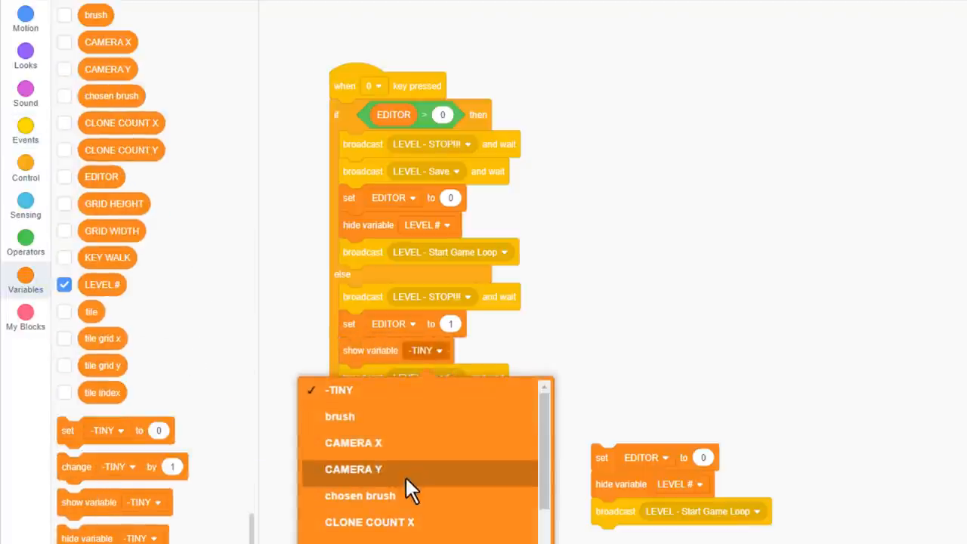
scroll(405, 475, "down", 2)
left_click(399, 521)
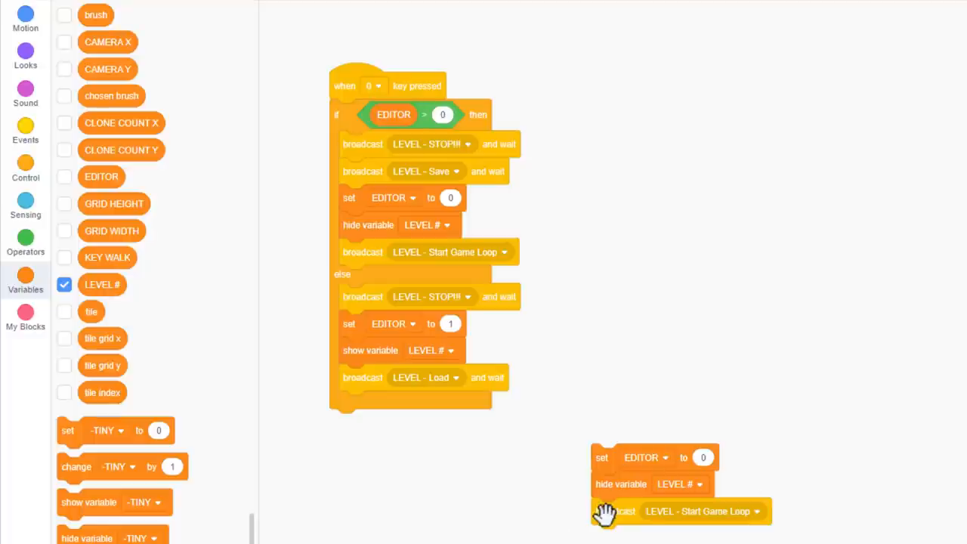
left_click_drag(606, 514, 357, 406)
left_click_drag(599, 456, 161, 394)
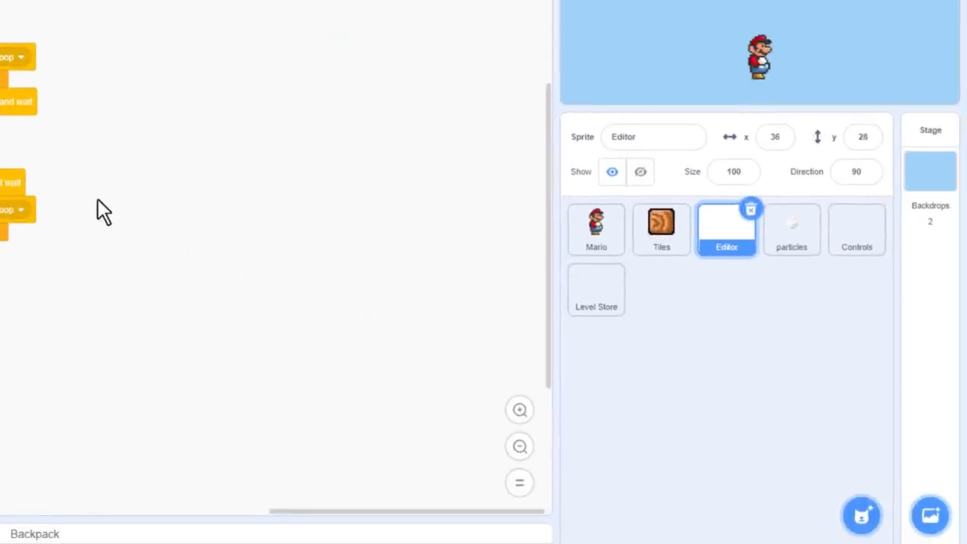
Step: In Mario, add 'when I receive LEVEL - STOP!!!' with 'stop other scripts in sprite'
left_click(596, 226)
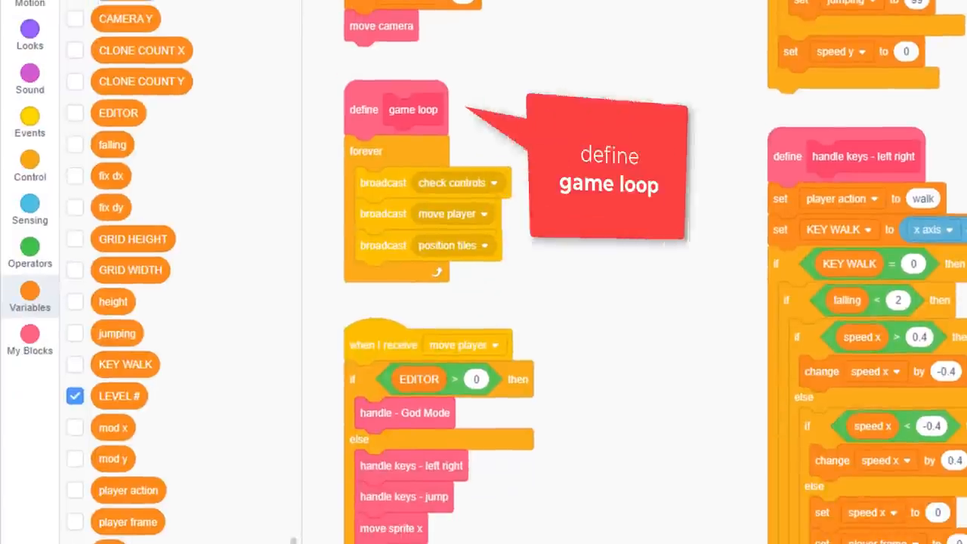
left_click_drag(404, 176, 410, 234)
left_click(30, 117)
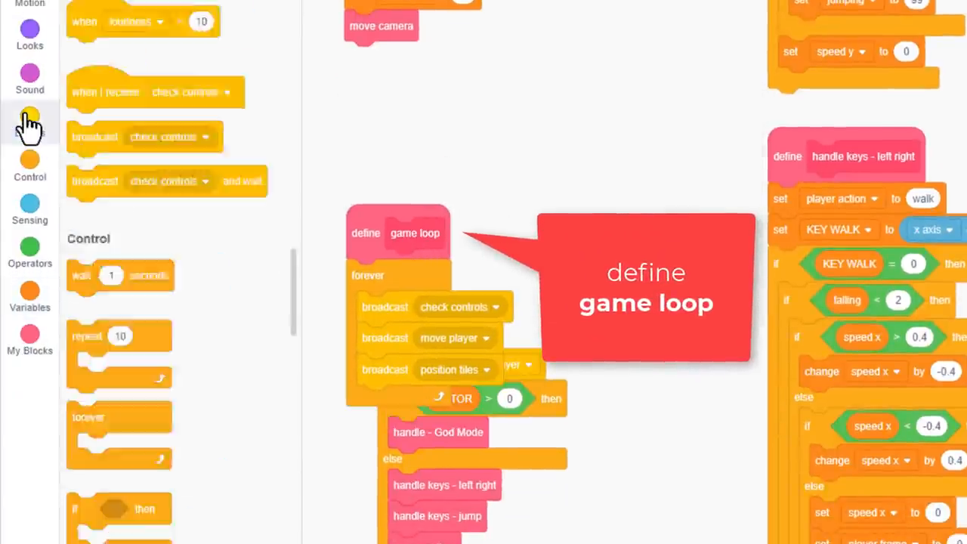
left_click_drag(98, 338, 374, 97)
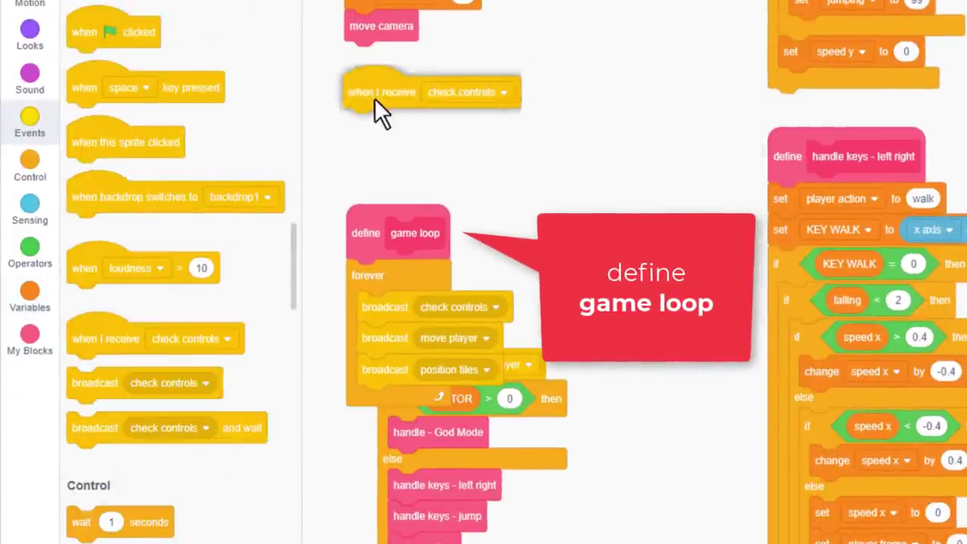
left_click(478, 95)
left_click(461, 336)
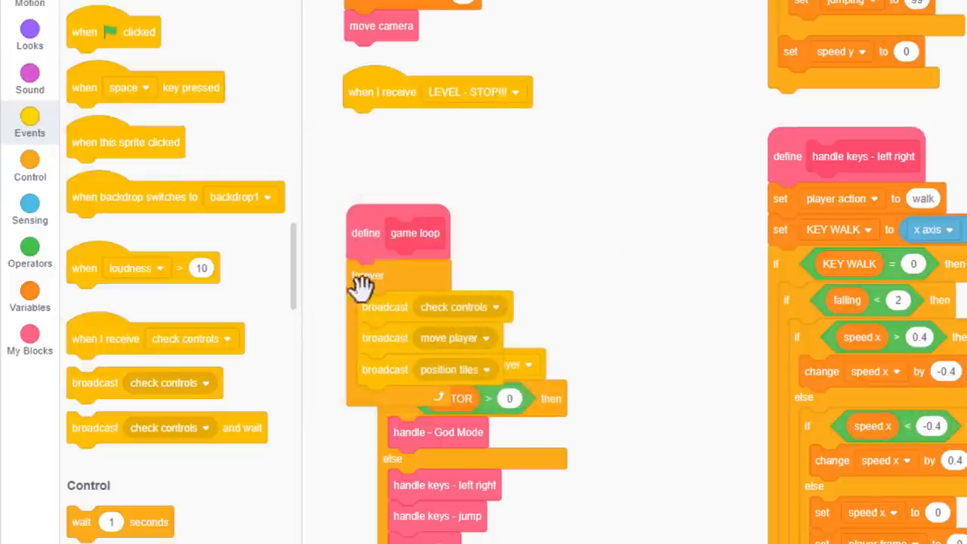
scroll(145, 368, "down", 5)
scroll(135, 347, "down", 3)
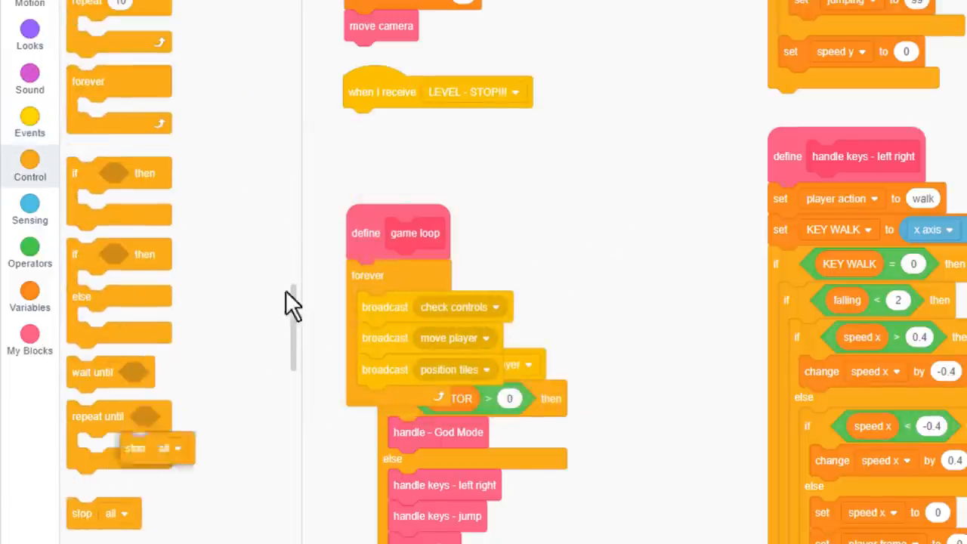
left_click_drag(83, 513, 377, 125)
left_click(396, 125)
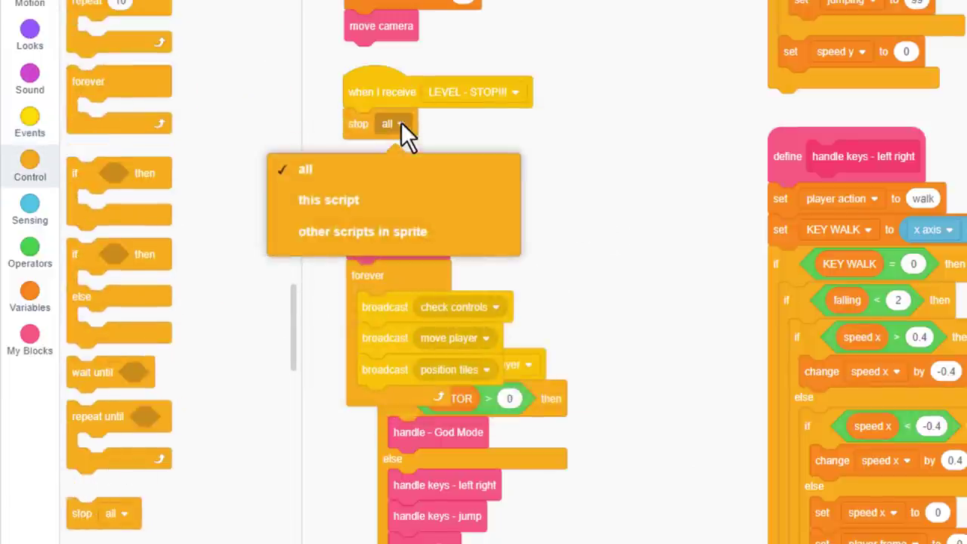
left_click(468, 232)
scroll(136, 227, "up", 5)
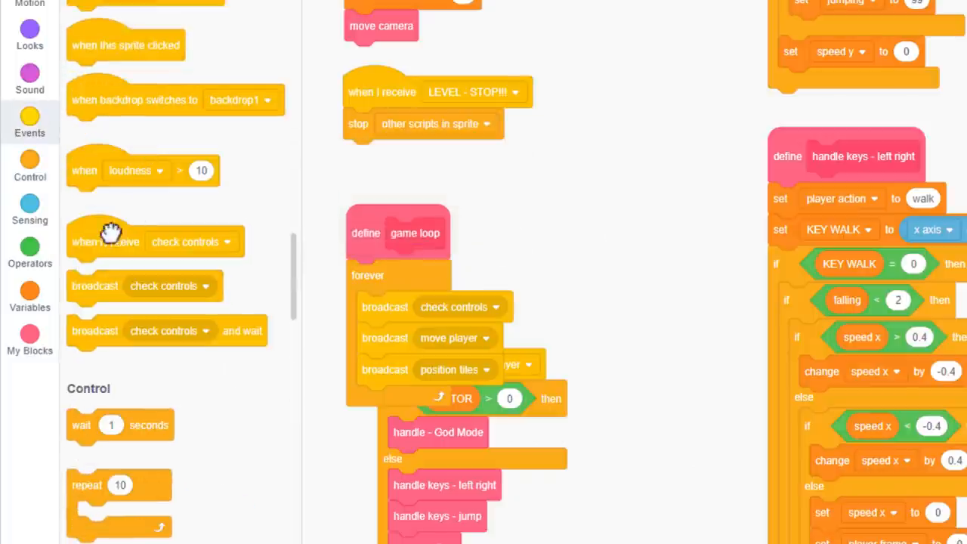
Step: Add 'when I receive LEVEL - Start Game Loop' running game loop, and clean up the blocks
left_click_drag(110, 240, 544, 180)
left_click(634, 179)
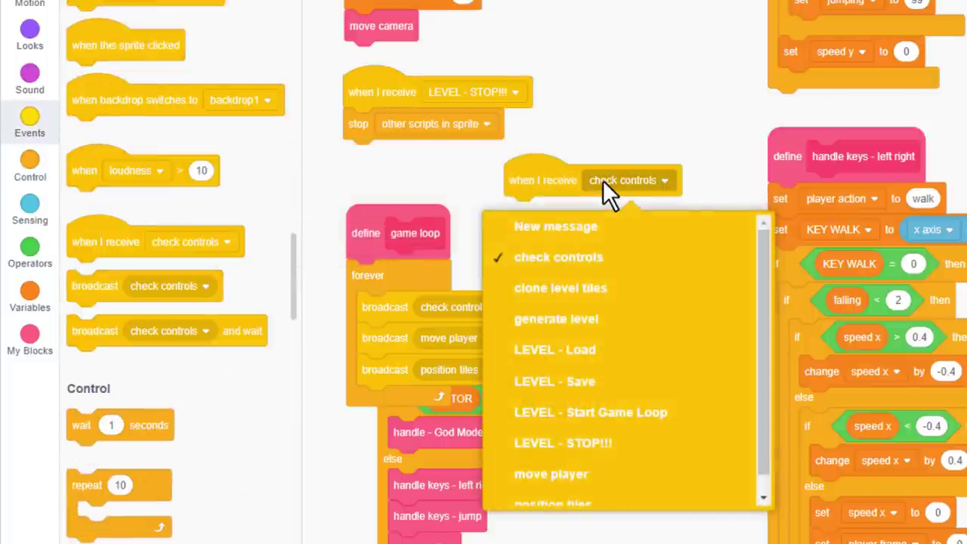
left_click(709, 411)
left_click(30, 340)
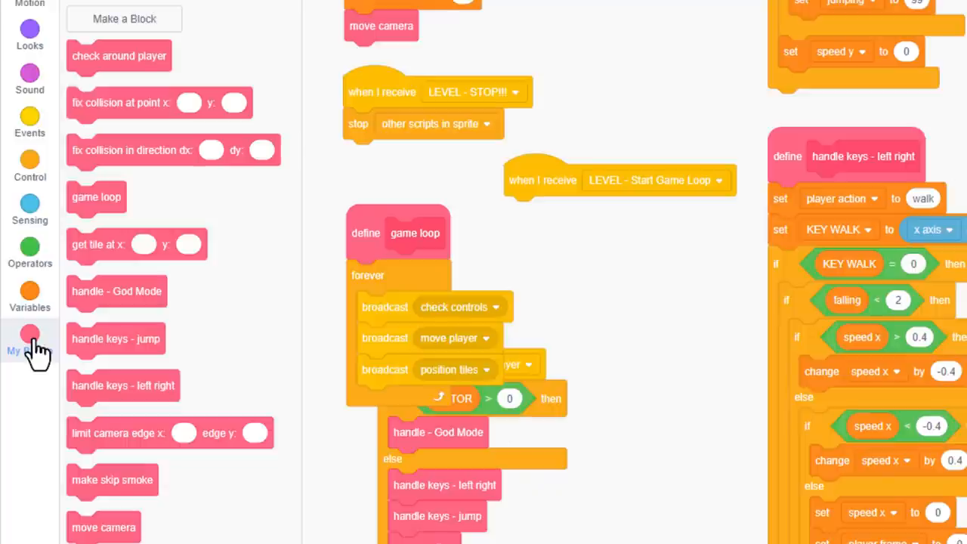
mouse_move(95, 196)
left_mouse_down()
mouse_move(529, 207)
mouse_move(400, 197)
left_mouse_up()
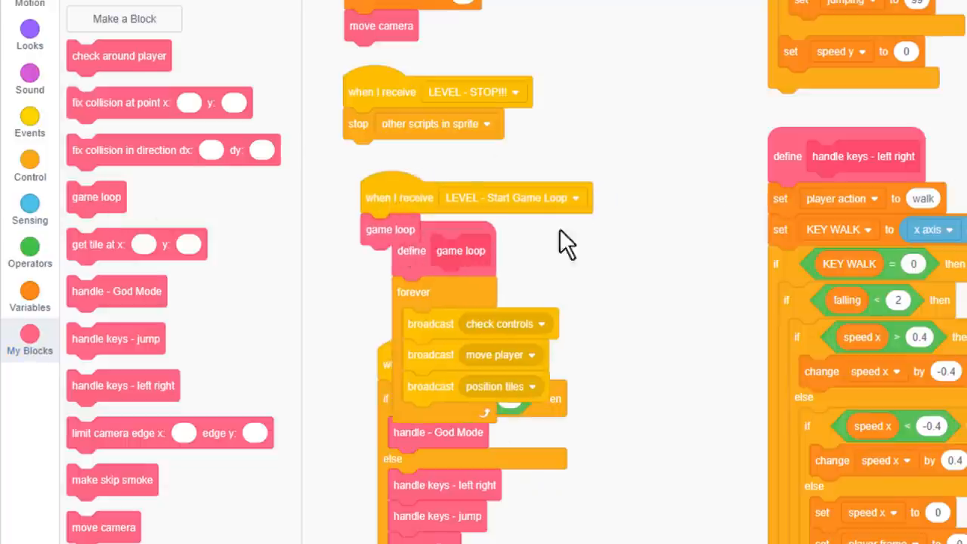
right_click(621, 168)
left_click(678, 271)
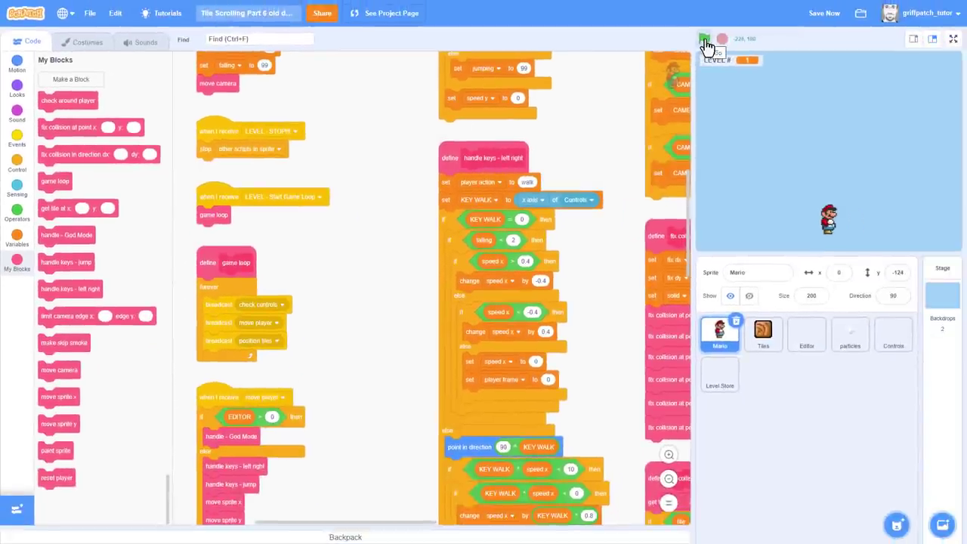
Step: Run the game full-screen, paint a ring of wood blocks in the editor, and walk and jump around
left_click(705, 39)
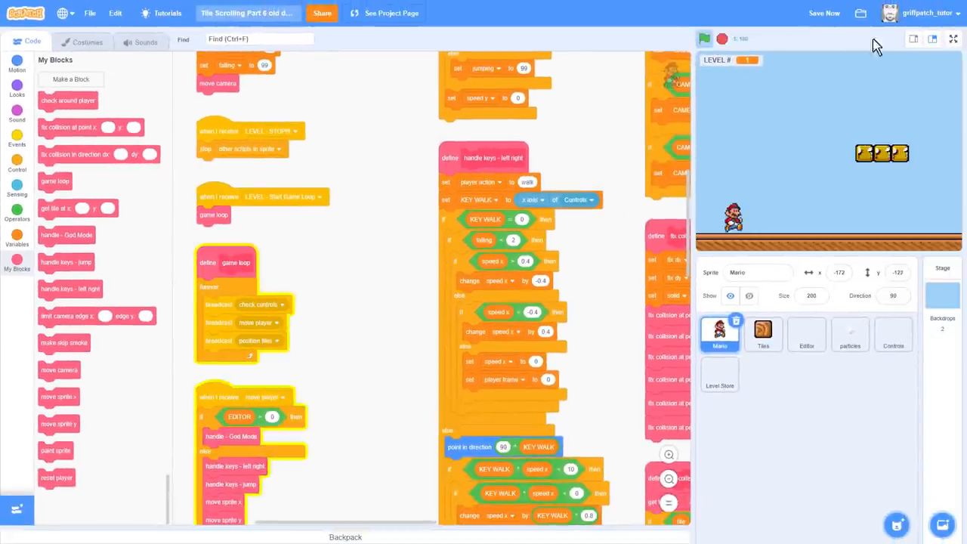
left_click(943, 39)
key("Right")
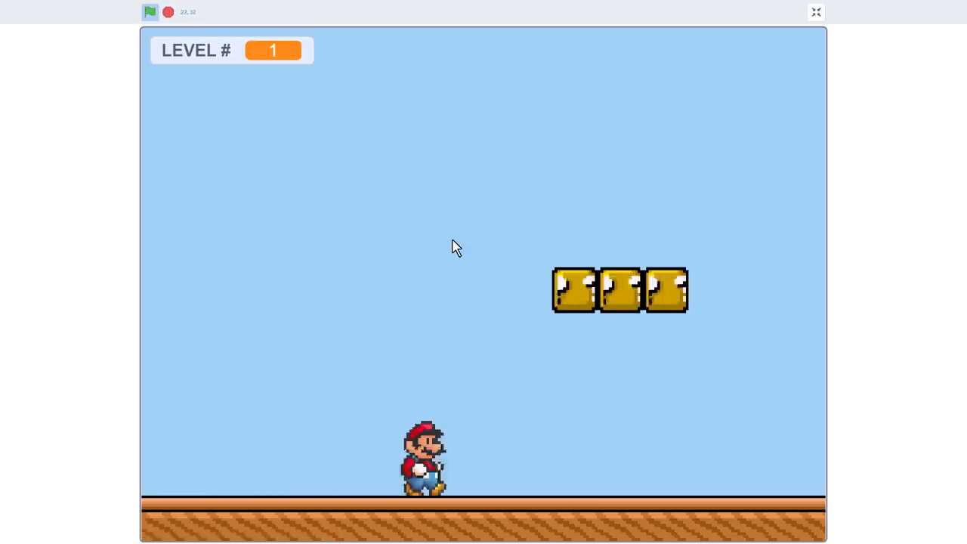
key("Left")
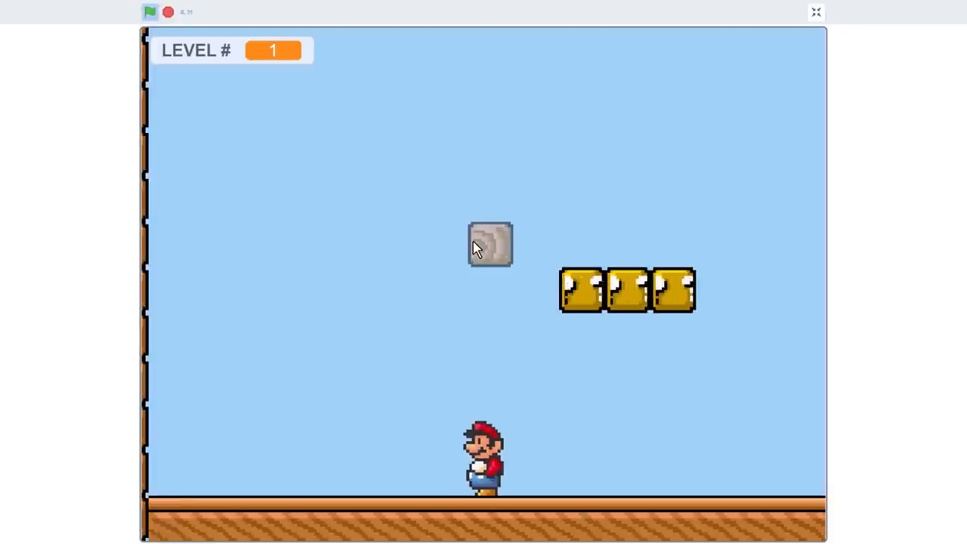
mouse_move(341, 238)
left_mouse_down()
mouse_move(423, 196)
mouse_move(445, 287)
mouse_move(317, 242)
left_mouse_up()
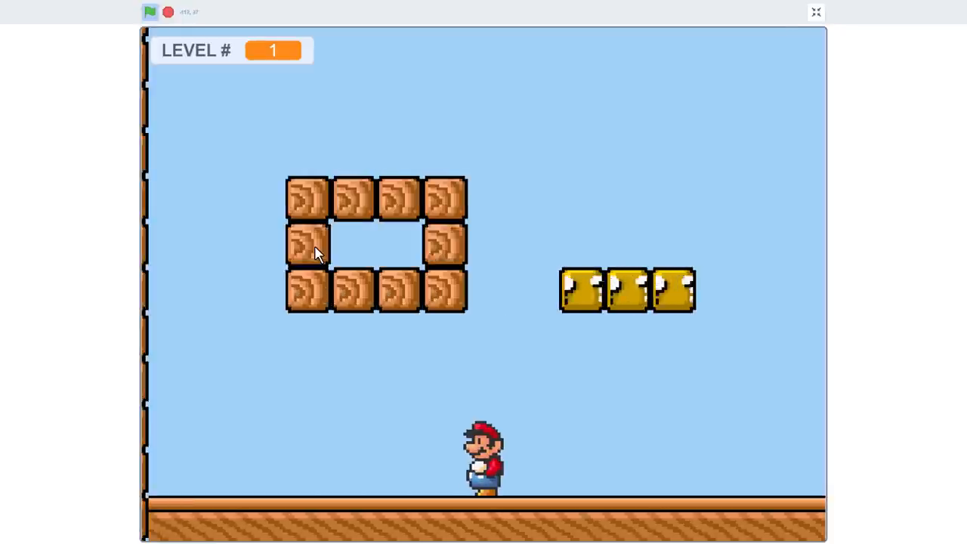
key("Left")
key("Right")
key("Up")
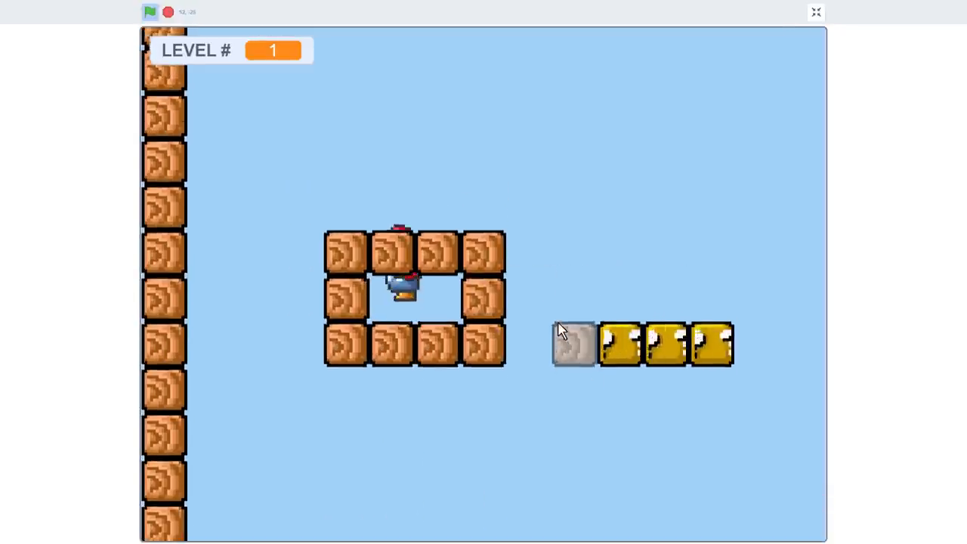
key("Right")
key("Up")
key("Right")
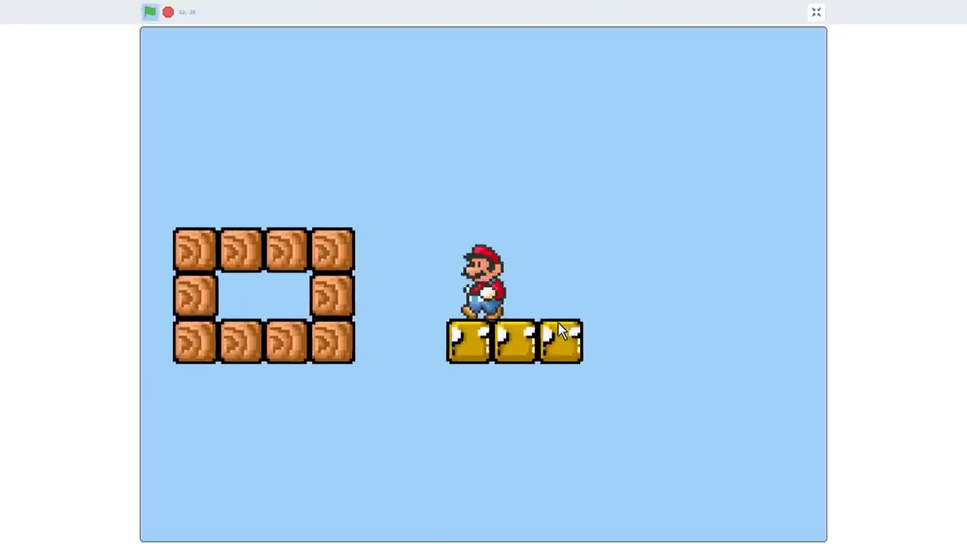
Step: Paint and erase a block column under the question blocks, restart twice, and leave full screen
key("Left")
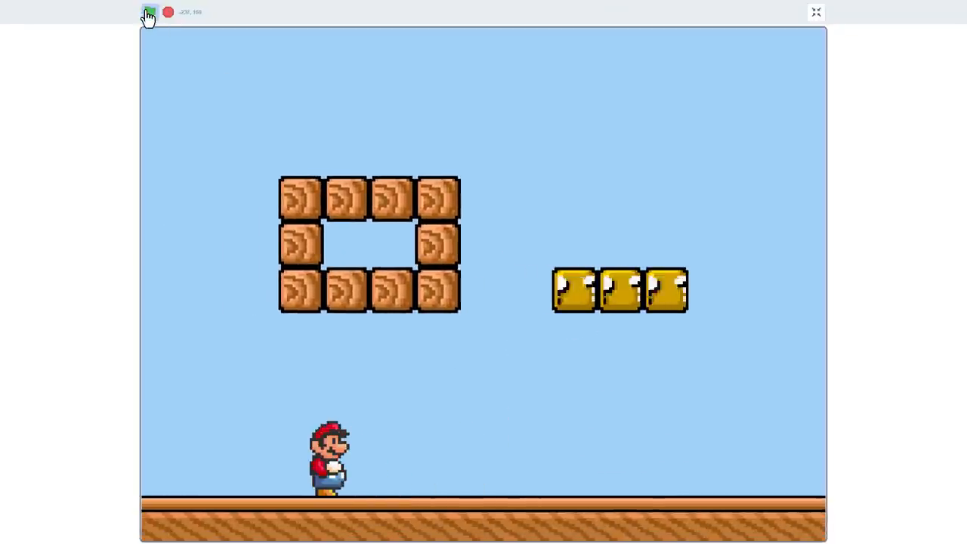
key("Left")
key("Up")
key("Right")
key("Left")
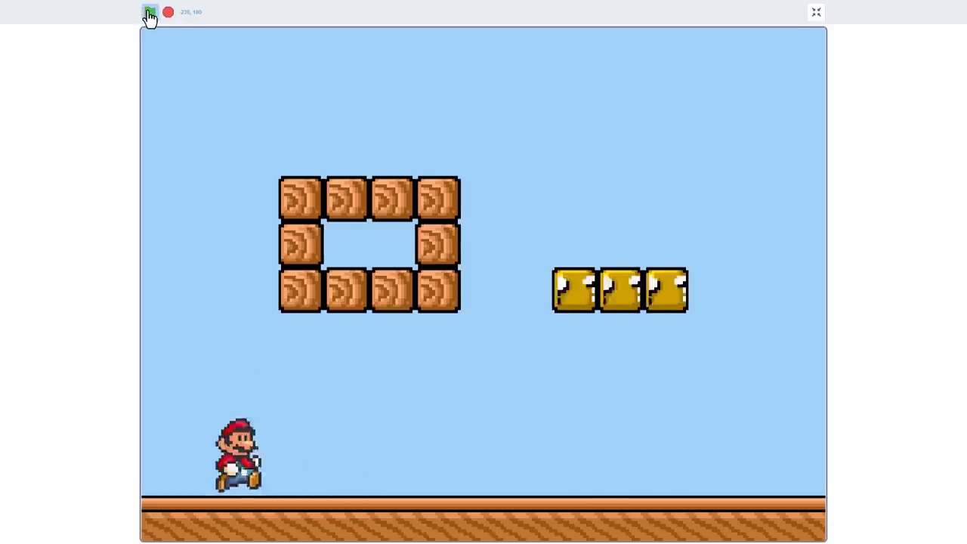
key("Right")
key("e")
key("Right")
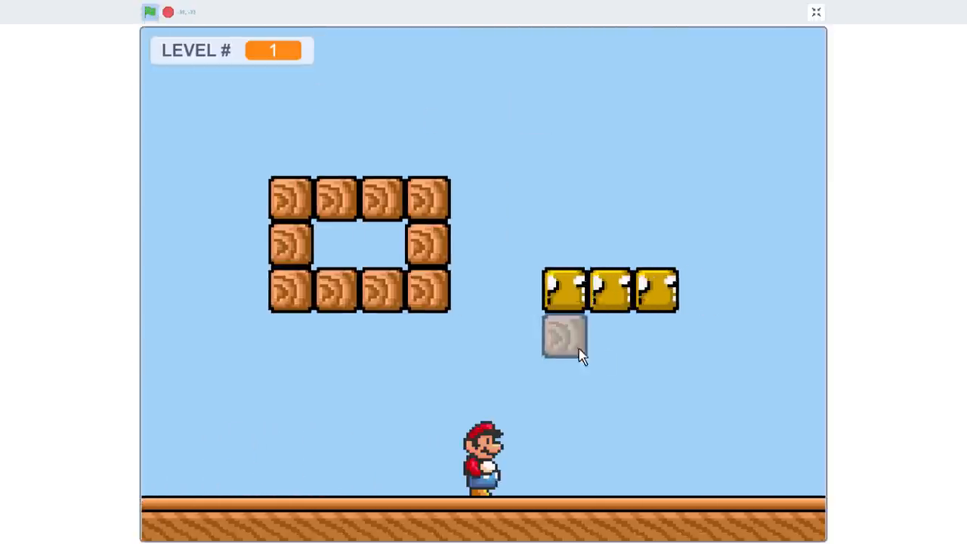
mouse_move(608, 332)
left_mouse_down()
mouse_move(604, 464)
mouse_move(607, 332)
mouse_move(664, 472)
left_mouse_up()
key("Left")
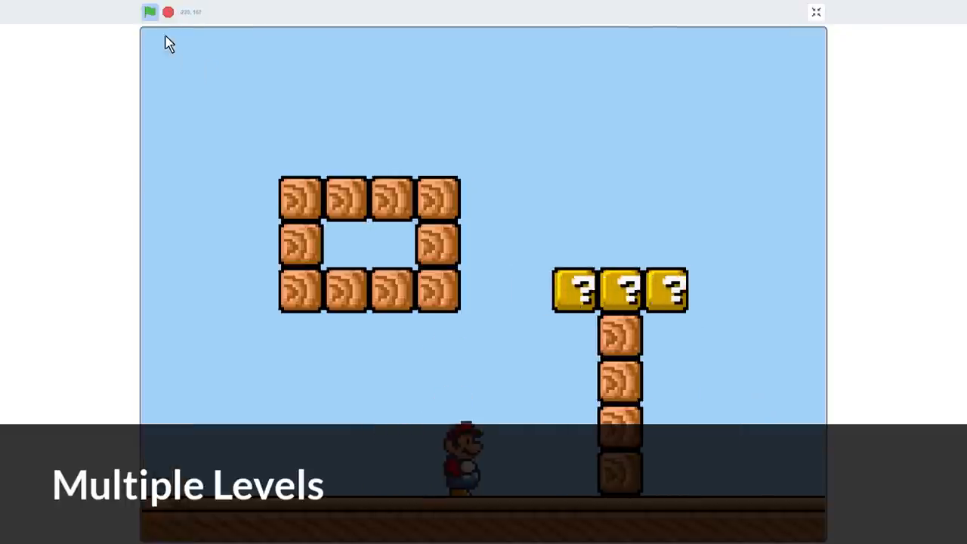
left_click(151, 12)
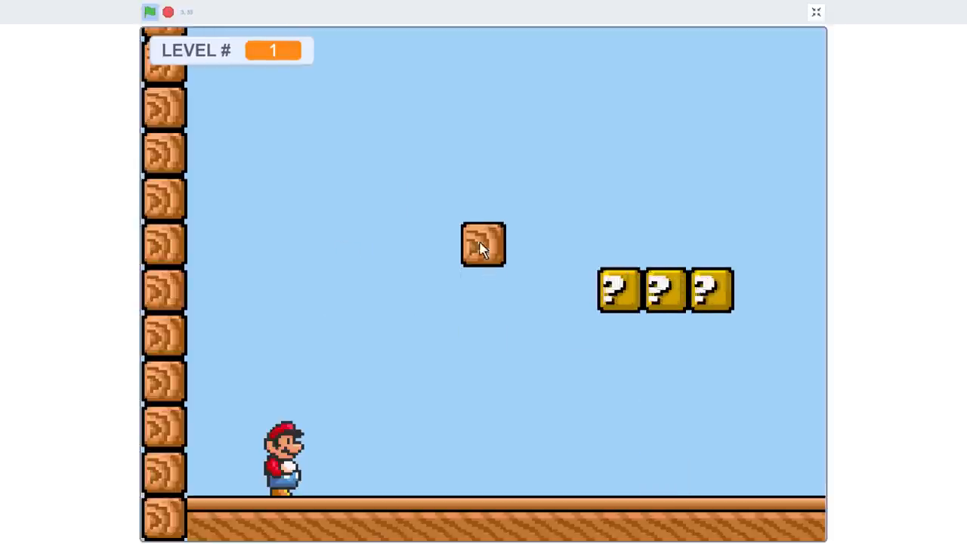
left_click(150, 12)
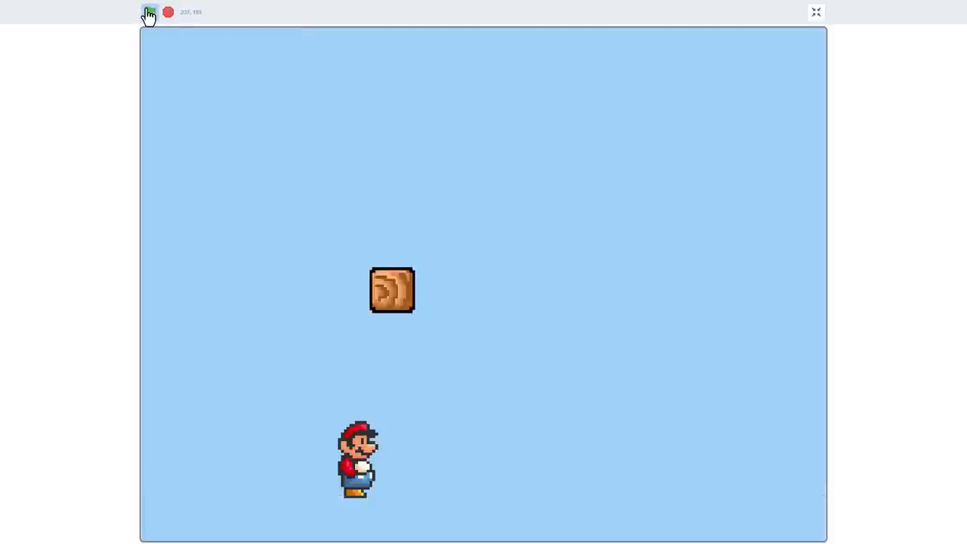
key("Up")
Step: Stop the running game and select the Editor sprite's scripts
left_click(815, 11)
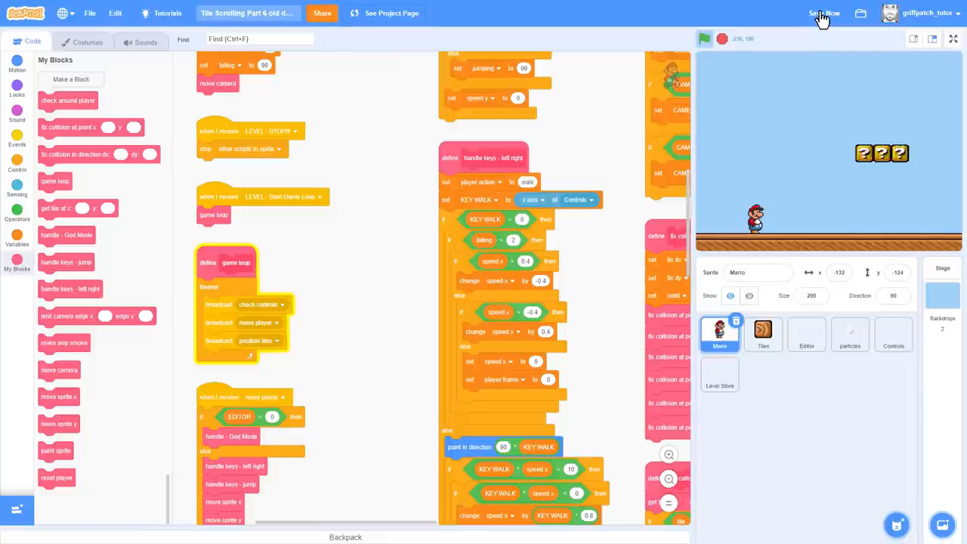
left_click(723, 40)
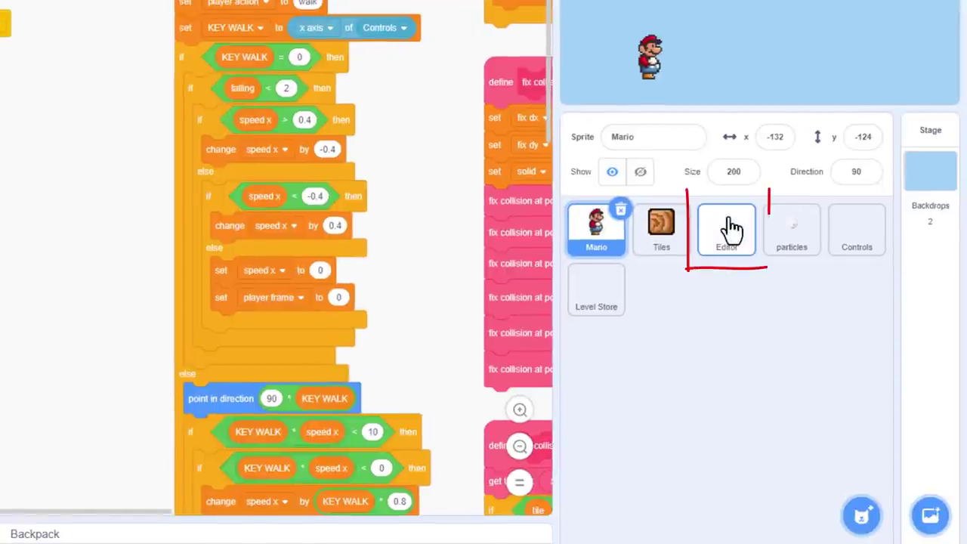
left_click(731, 226)
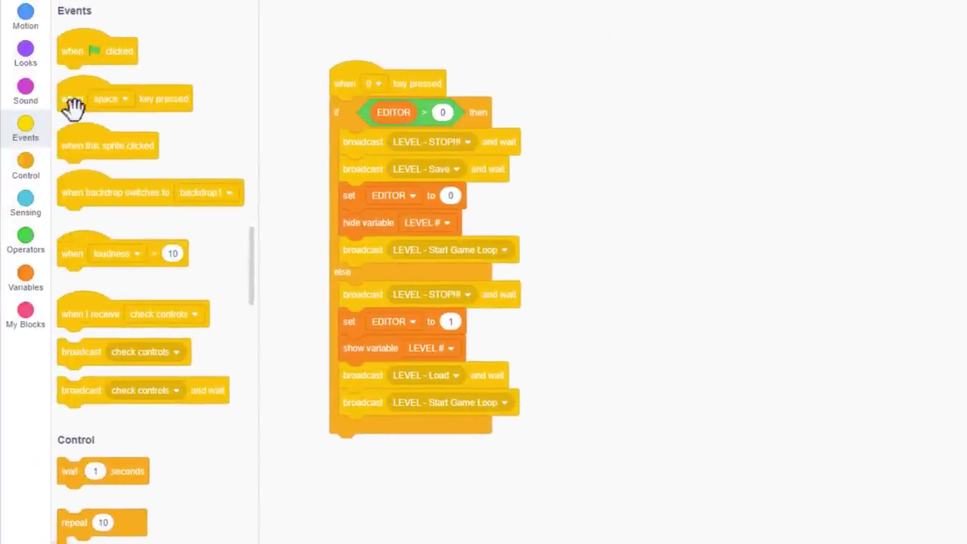
Step: Start an l-key script that stops this script when EDITOR is less than 1
left_click_drag(75, 98, 624, 81)
left_click(672, 78)
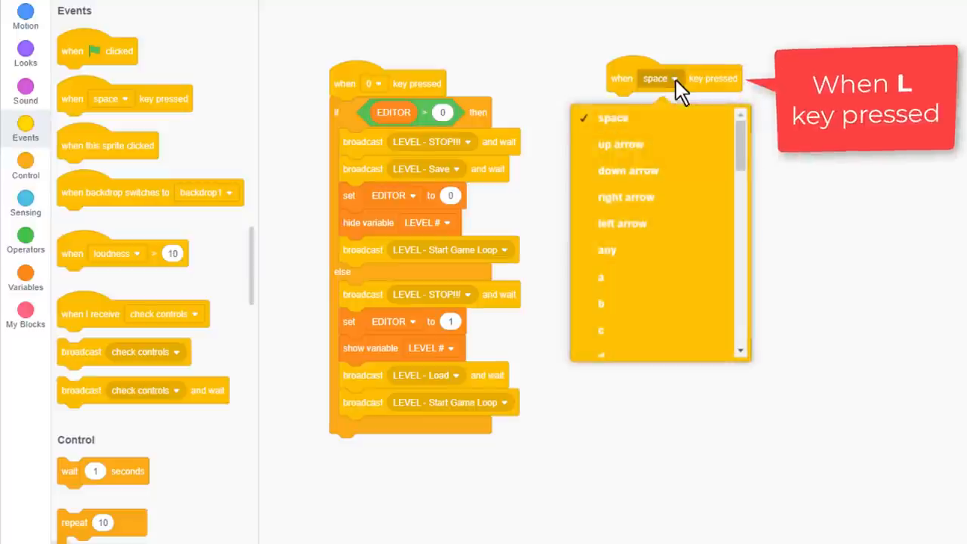
scroll(676, 188, "down", 5)
left_click(648, 344)
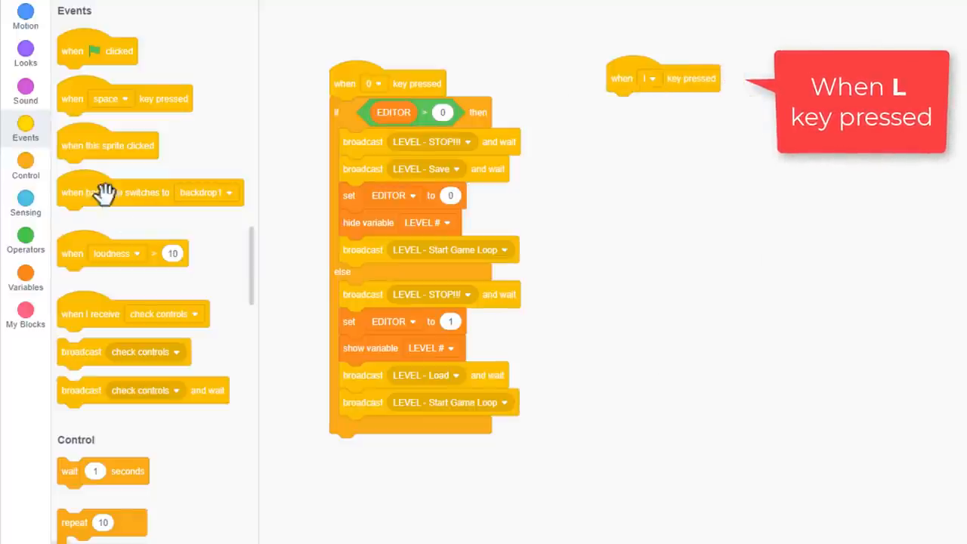
left_click(25, 162)
left_click_drag(102, 241, 649, 109)
left_click(25, 234)
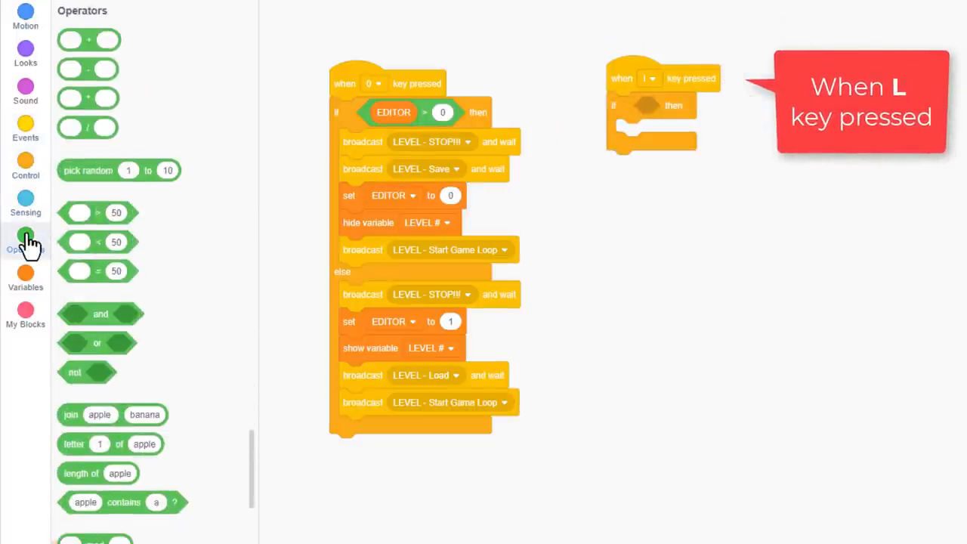
left_click_drag(90, 226, 657, 106)
left_click(25, 276)
left_click_drag(100, 257, 665, 107)
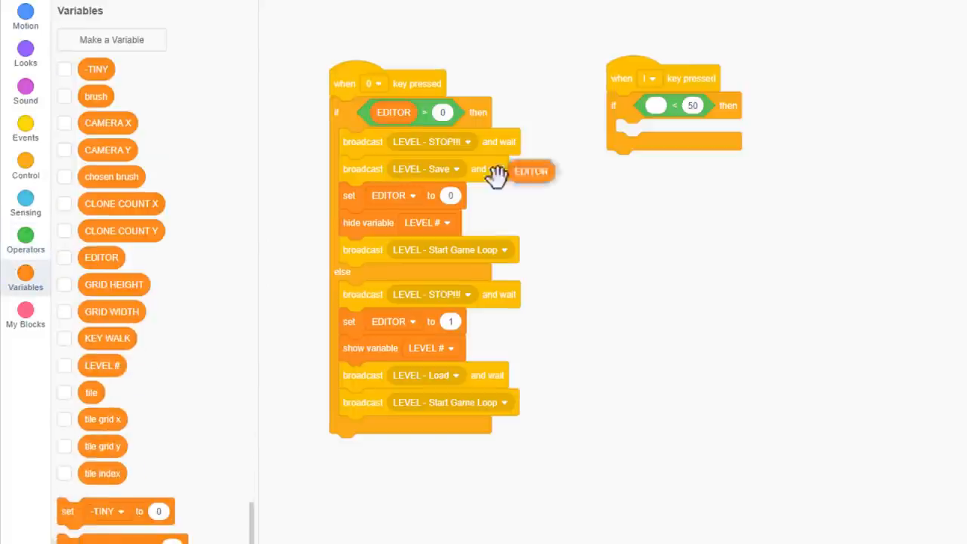
left_click(25, 125)
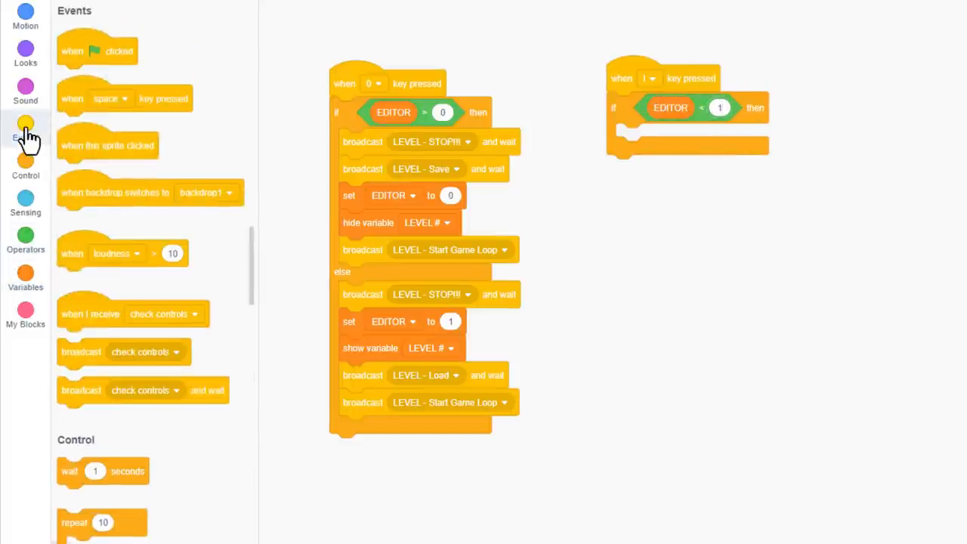
scroll(113, 227, "down", 5)
left_click_drag(91, 483, 638, 135)
left_click(680, 135)
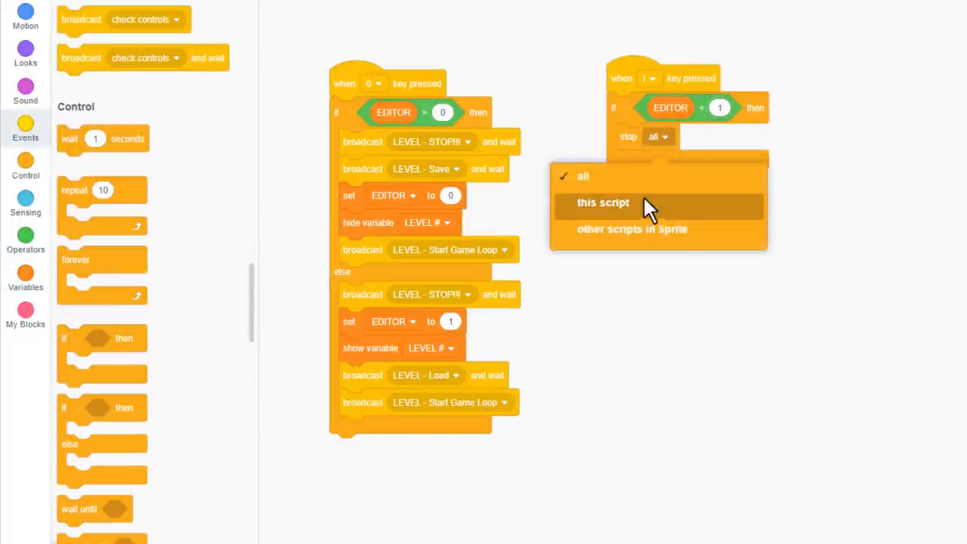
left_click(650, 204)
Step: Ask 'Enter Level Number (Current' joined with LEVEL # and ')', then begin another if check
left_click(25, 201)
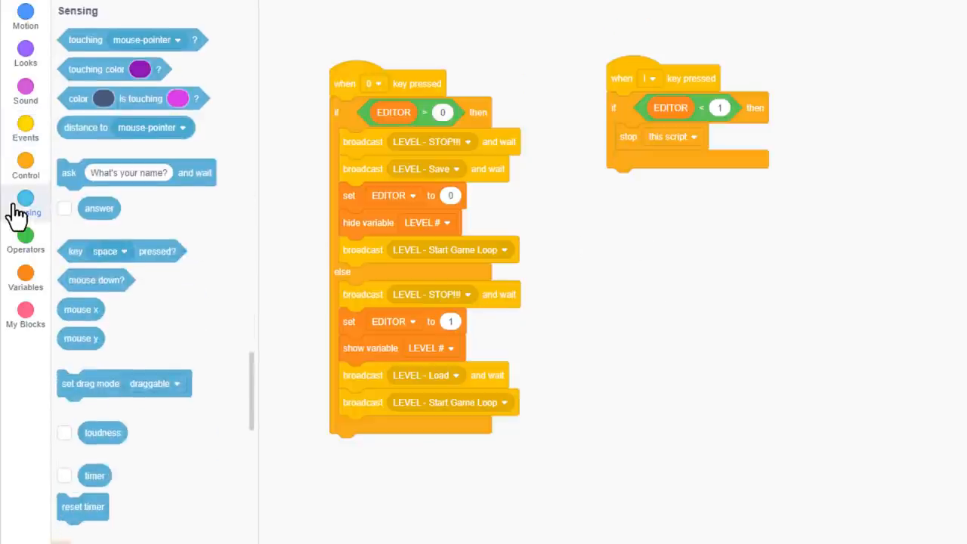
left_click_drag(68, 172, 617, 181)
left_click(26, 241)
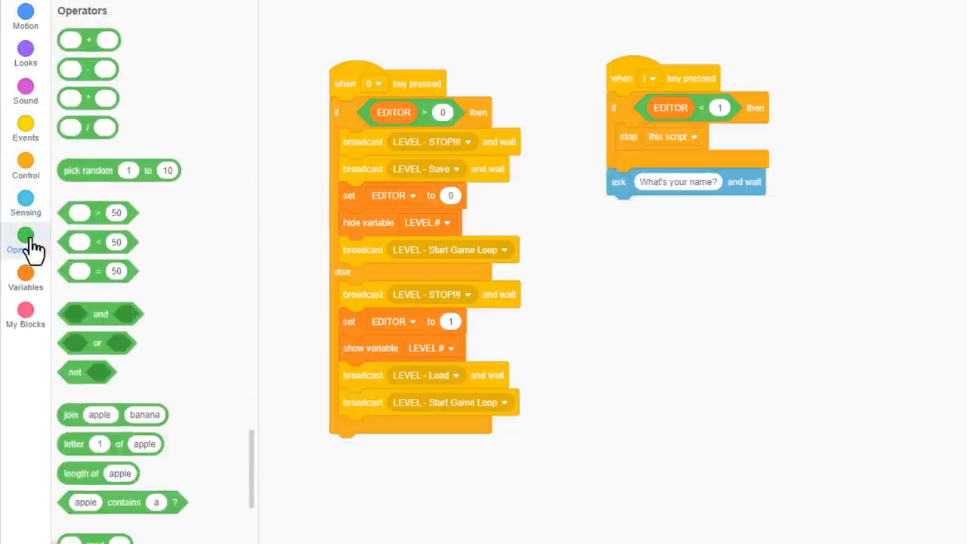
left_click_drag(668, 206, 657, 185)
left_click(701, 209)
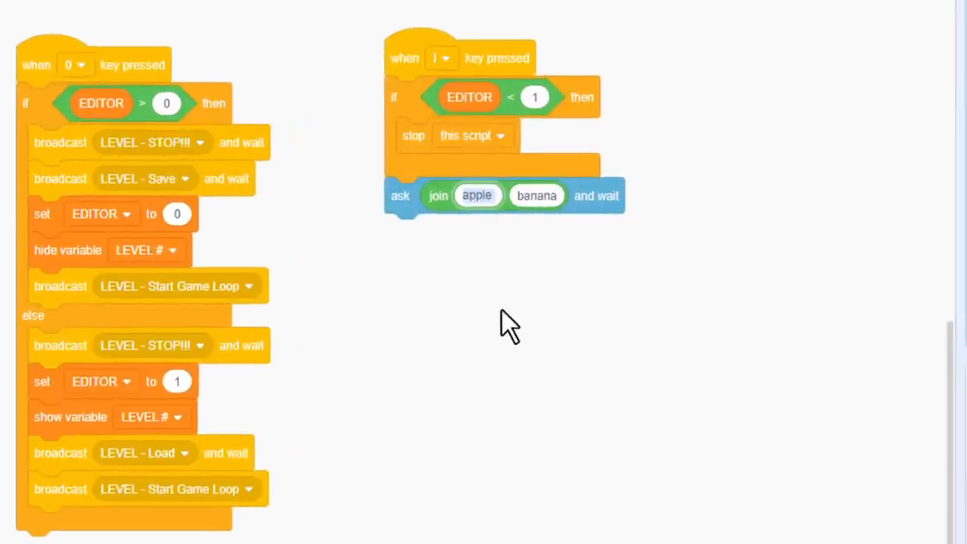
type("Enter Level Number ")
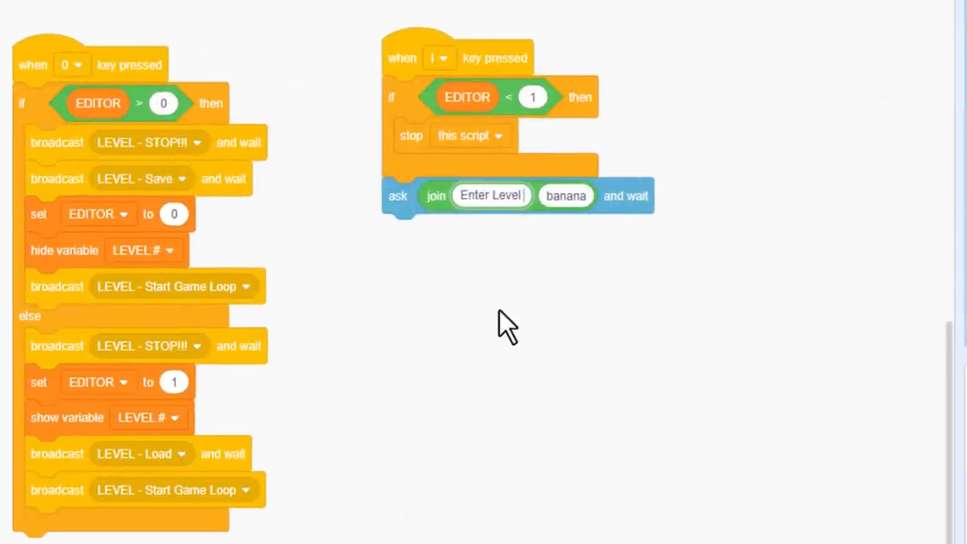
type("(Current")
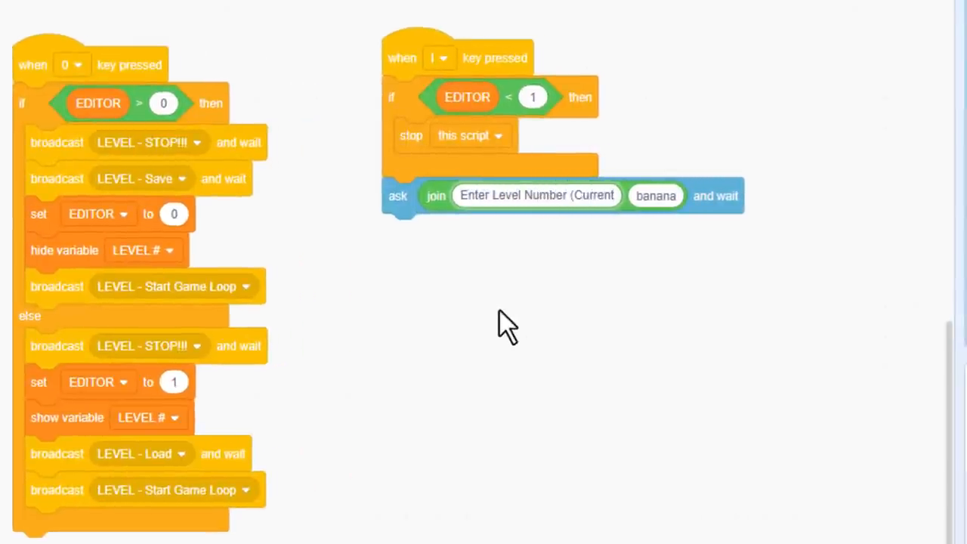
left_click_drag(844, 314, 673, 200)
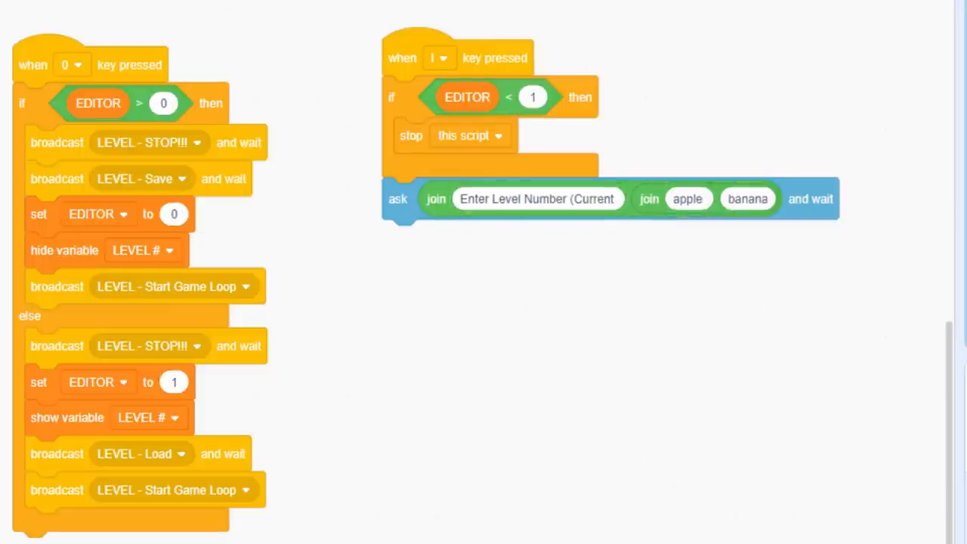
left_click_drag(747, 328, 687, 199)
left_click(778, 198)
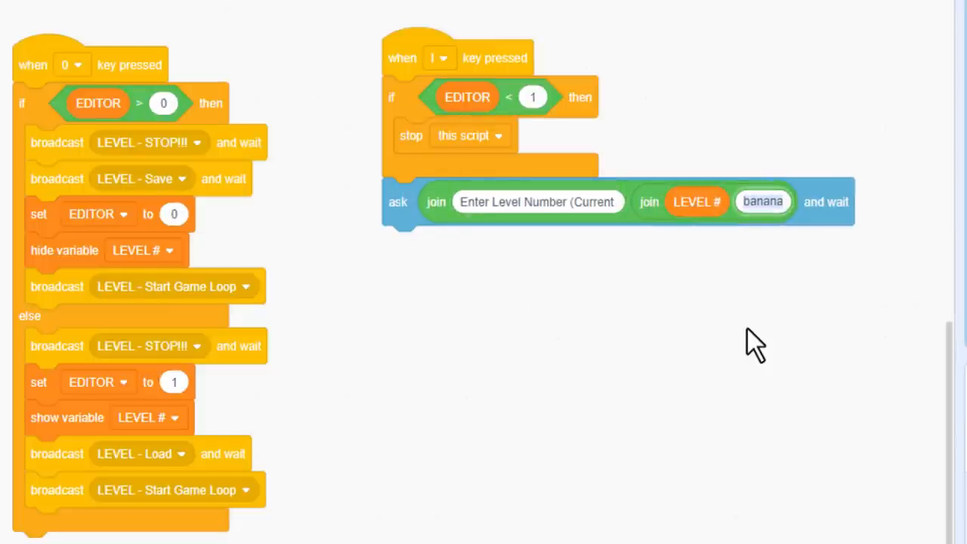
type(")")
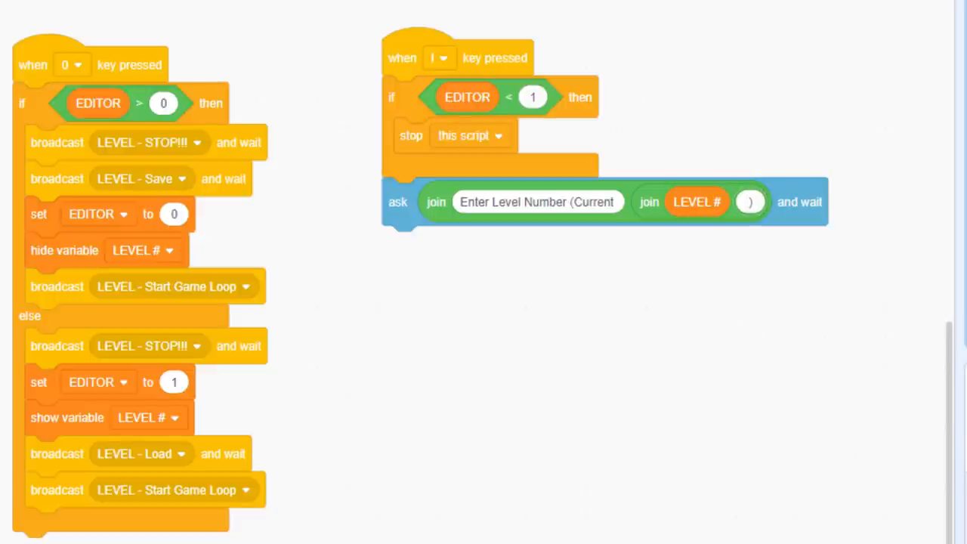
left_click_drag(410, 249, 412, 241)
Step: Make the second if stop this script when round answer is less than 1
left_click_drag(411, 469, 484, 242)
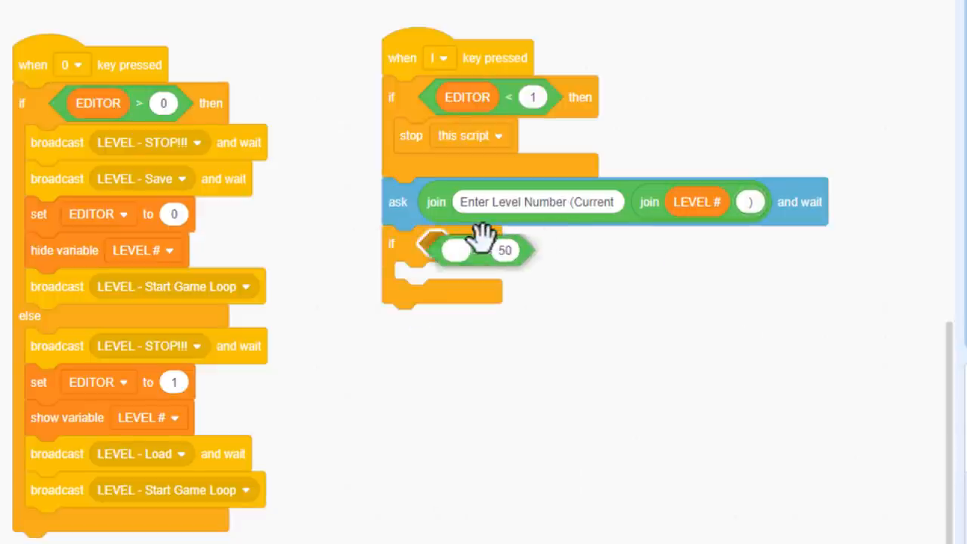
left_click_drag(401, 475, 483, 245)
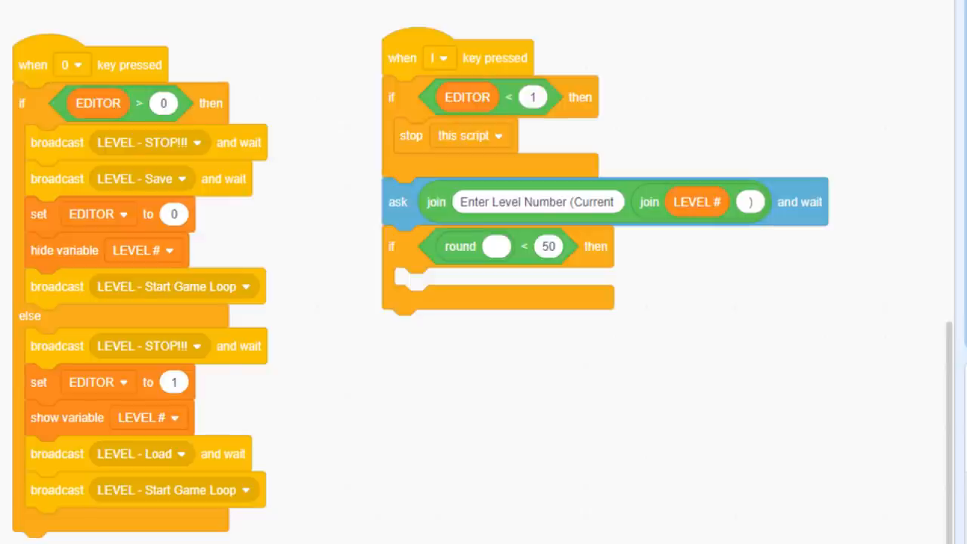
left_click_drag(527, 302, 497, 246)
type("1")
left_click(608, 400)
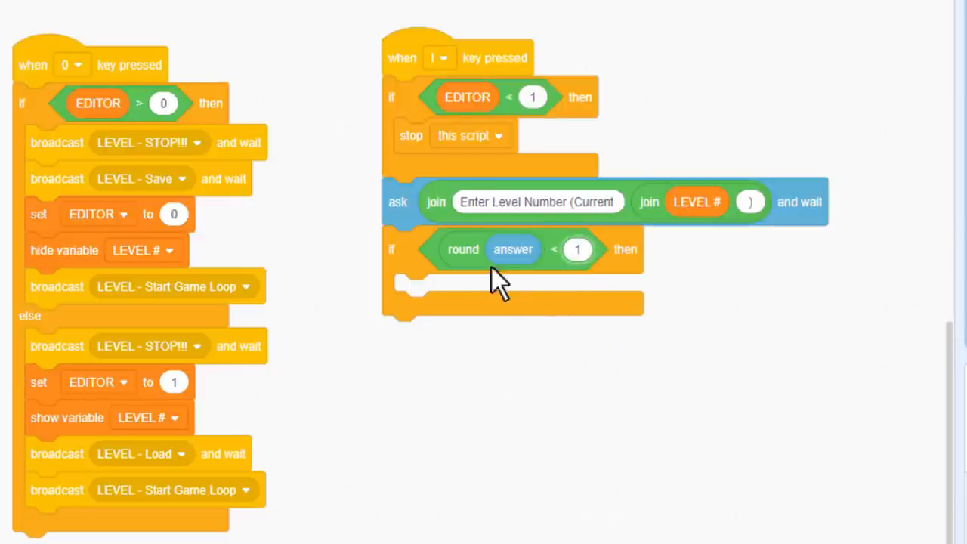
right_click(423, 136)
left_click(454, 151)
left_click(454, 293)
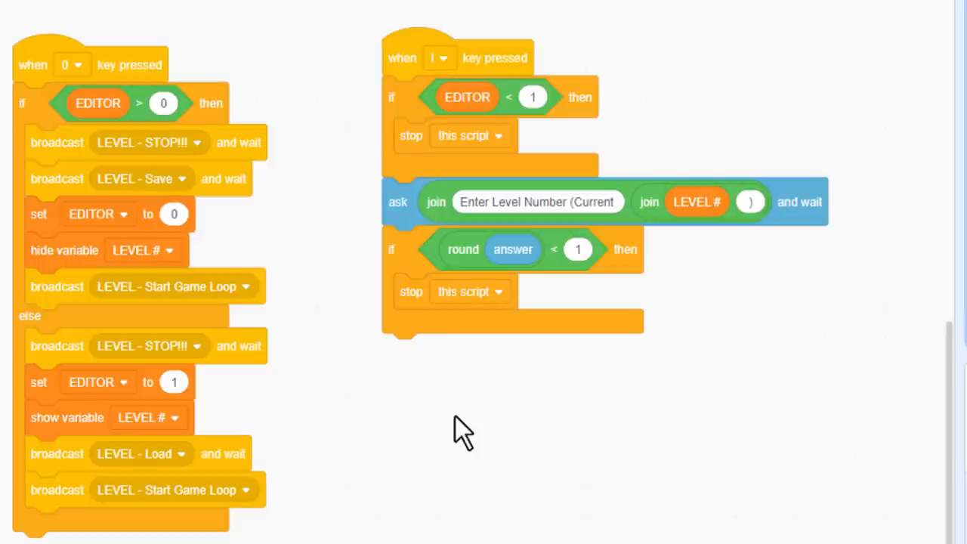
Step: Broadcast STOP and Save, set LEVEL # to round answer, then broadcast Load and Start Game Loop
right_click(39, 142)
left_click(62, 154)
left_click(388, 352)
left_click_drag(401, 410, 151, 529)
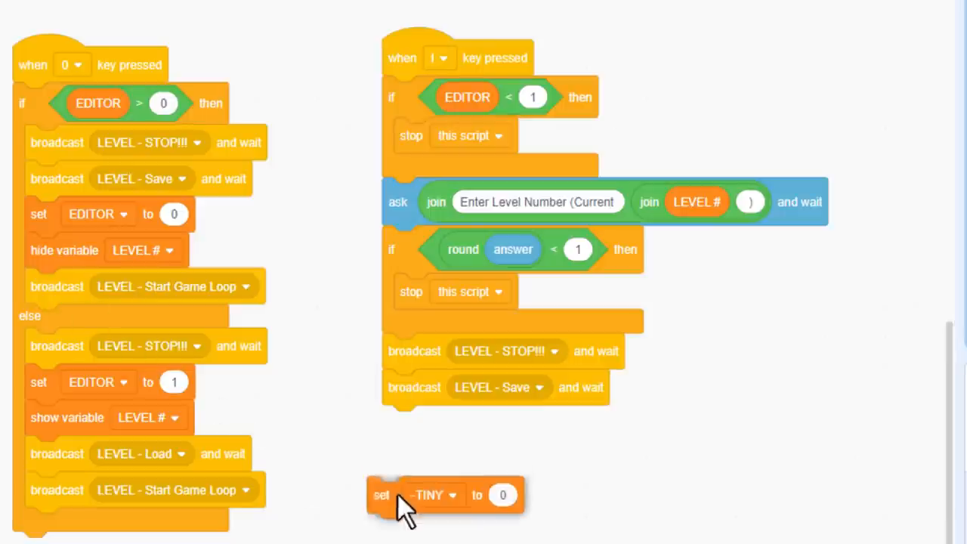
left_click_drag(398, 495, 442, 421)
left_click(442, 422)
scroll(442, 498, "down", 5)
left_click(355, 498)
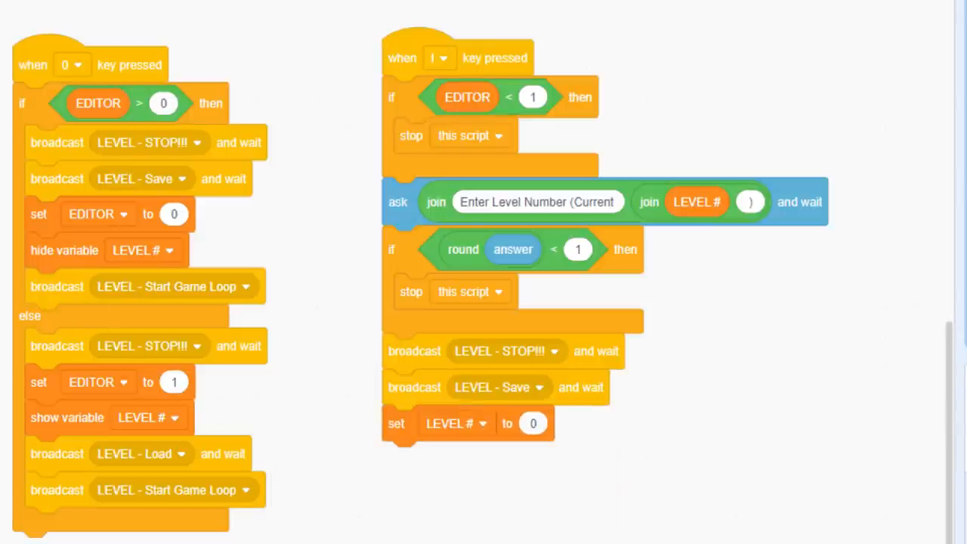
right_click(462, 250)
left_click(499, 254)
left_click(533, 422)
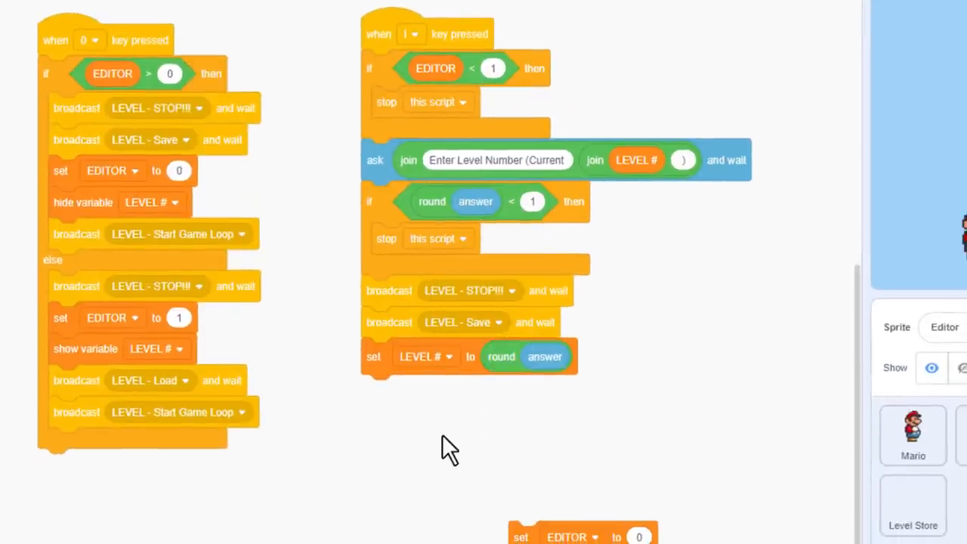
left_click_drag(76, 380, 387, 391)
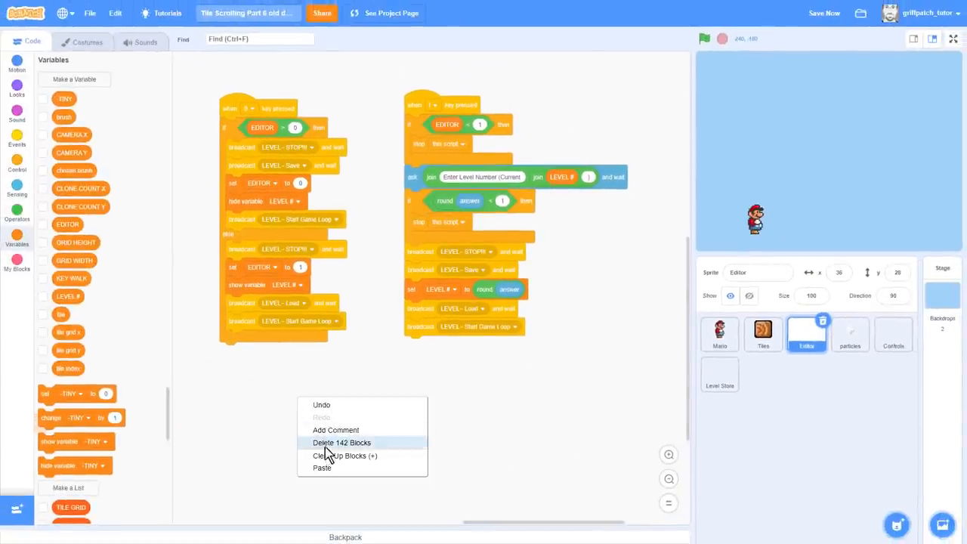
Step: Clean up the Editor sprite's blocks into tidy columns
left_click(343, 455)
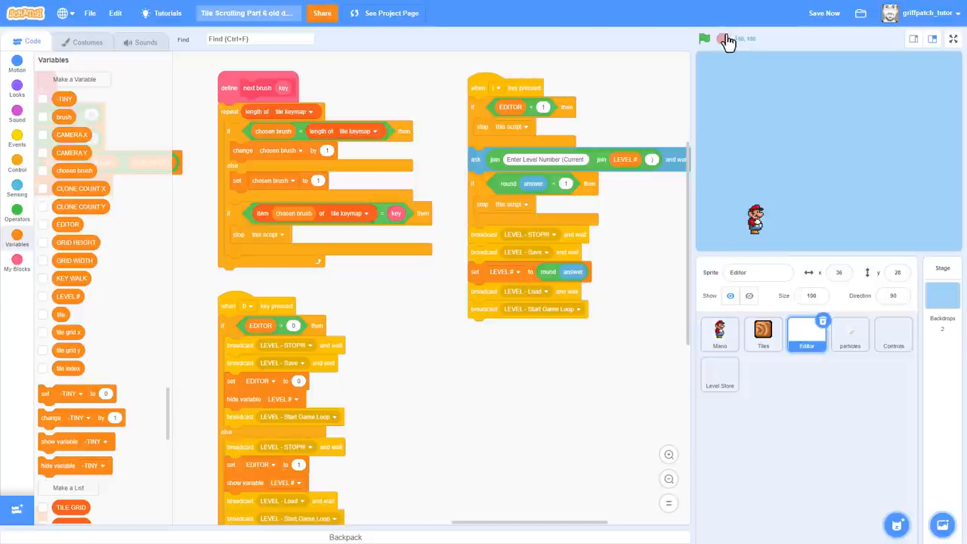
Step: Run the project and paint brown blocks forming a number 2 in level 2
left_click(704, 40)
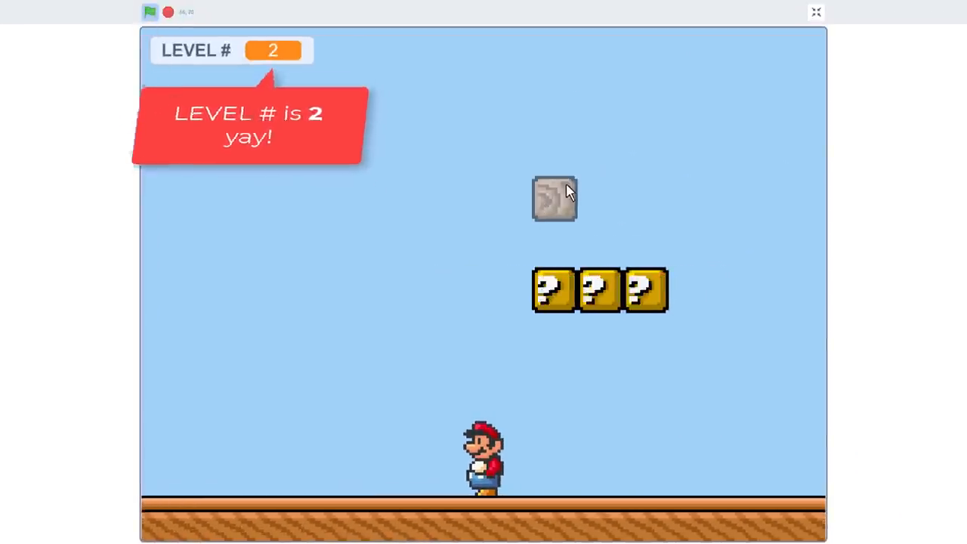
left_click(280, 153)
left_click(326, 153)
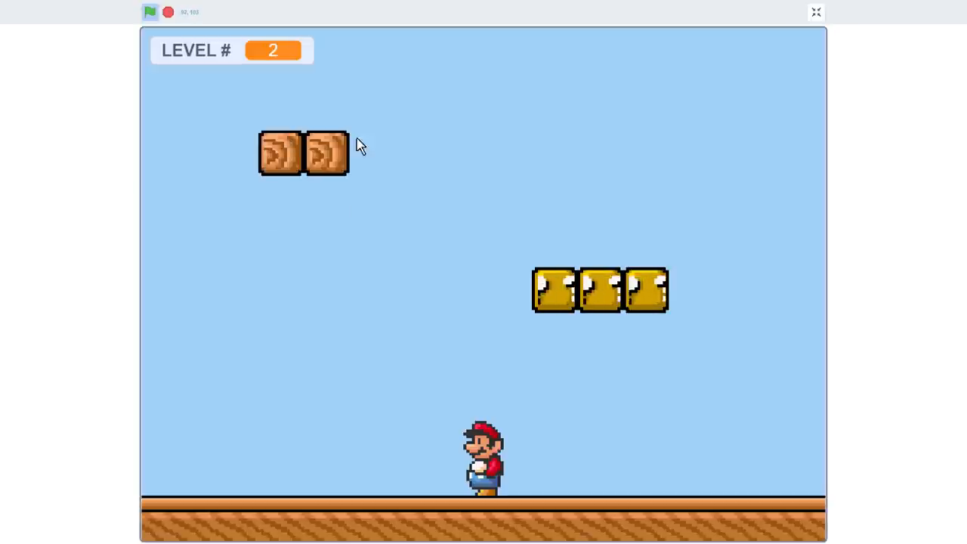
left_click(373, 154)
mouse_move(417, 153)
left_mouse_down()
mouse_move(280, 332)
mouse_move(418, 335)
left_mouse_up()
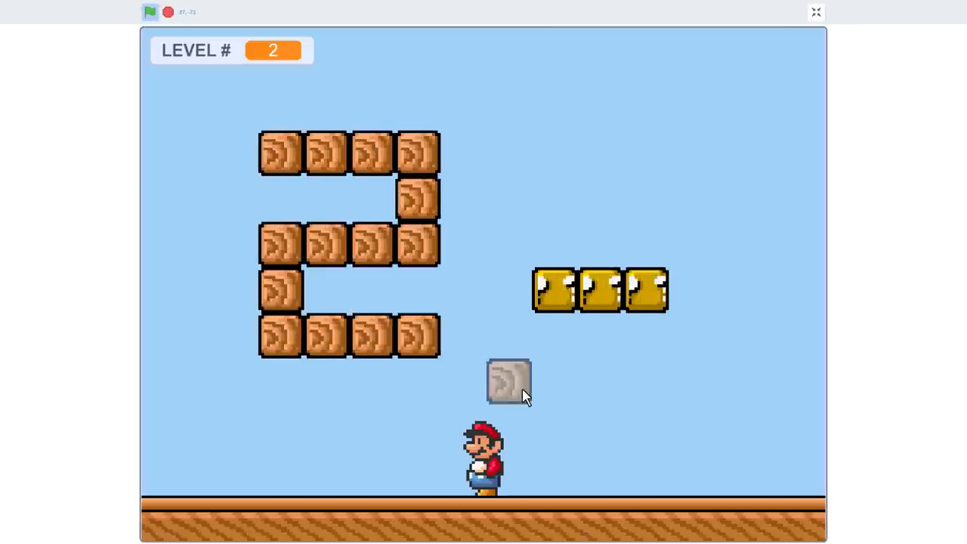
Step: Load level 1, walk Mario around, then load level 2 again to confirm the drawing survived
key("space")
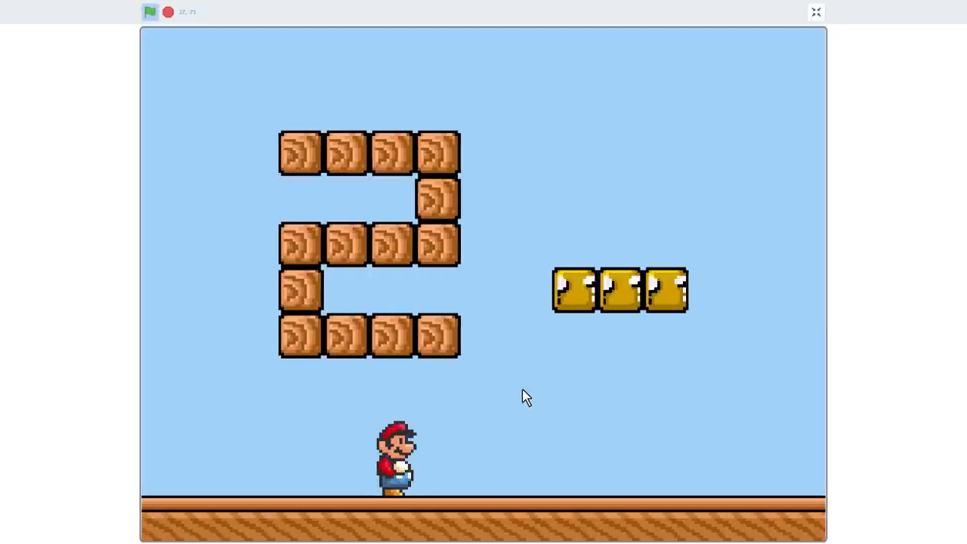
key("space")
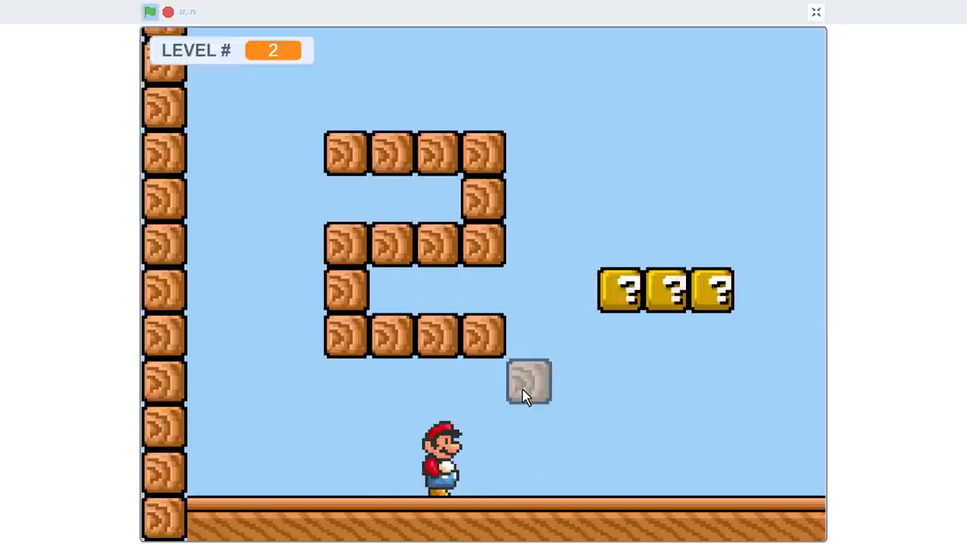
type("l")
type("1")
key("Return")
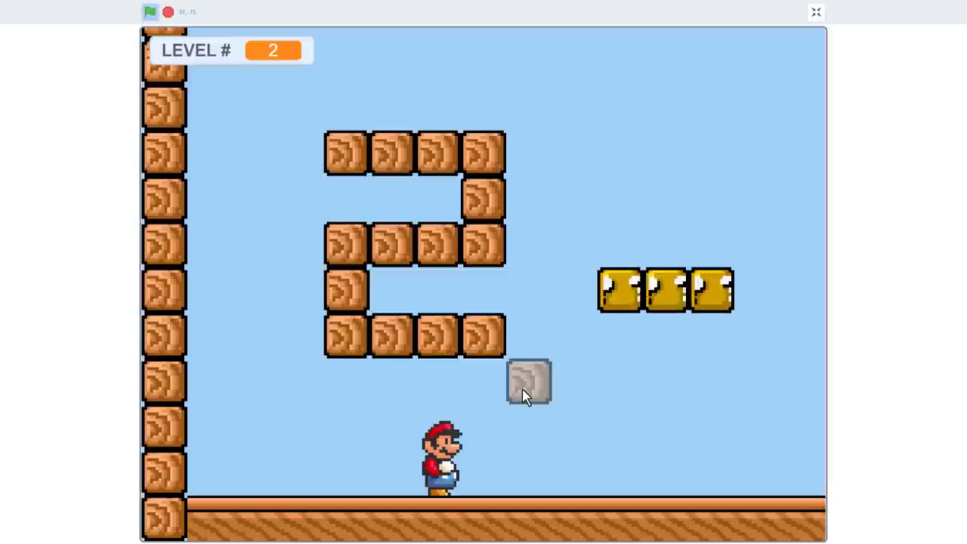
key("Right")
key("Right")
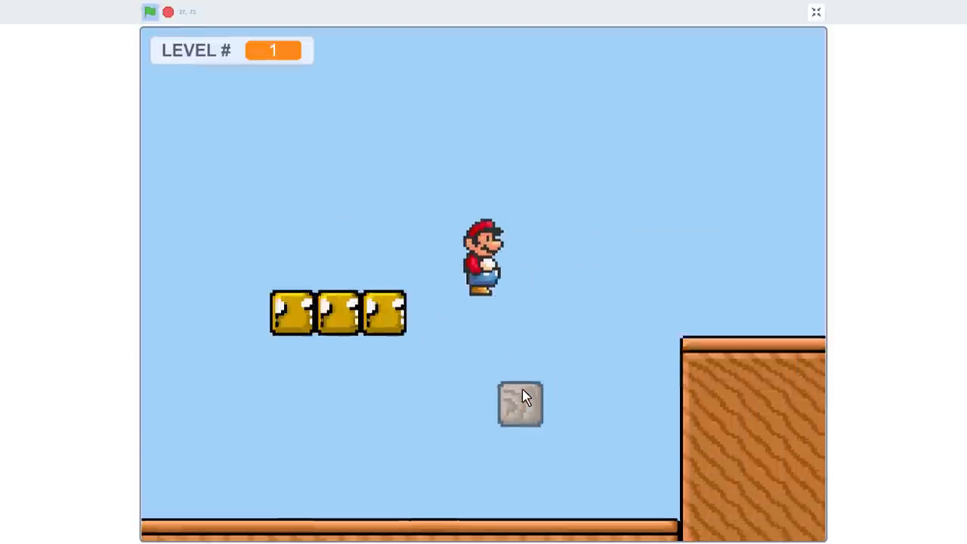
key("Left")
key("Left")
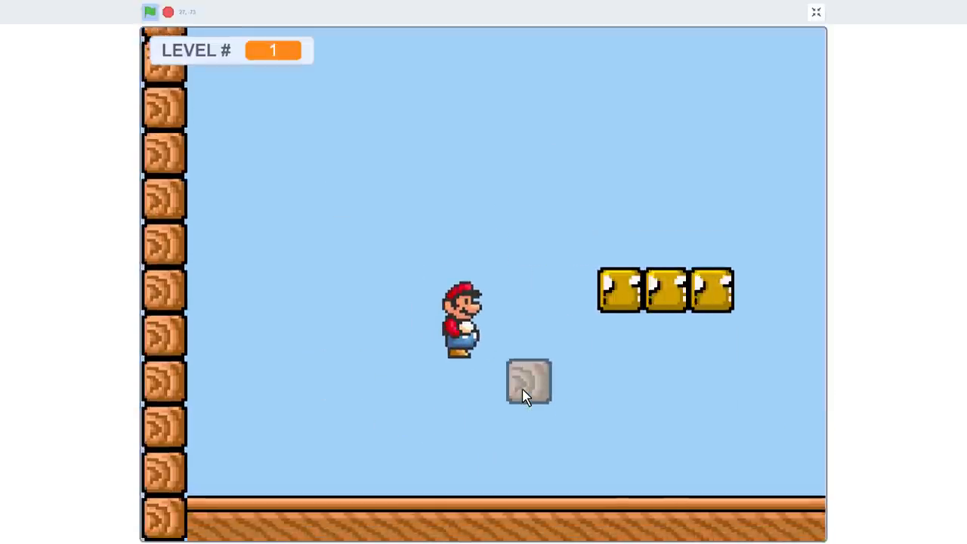
type("l")
type("2")
key("Return")
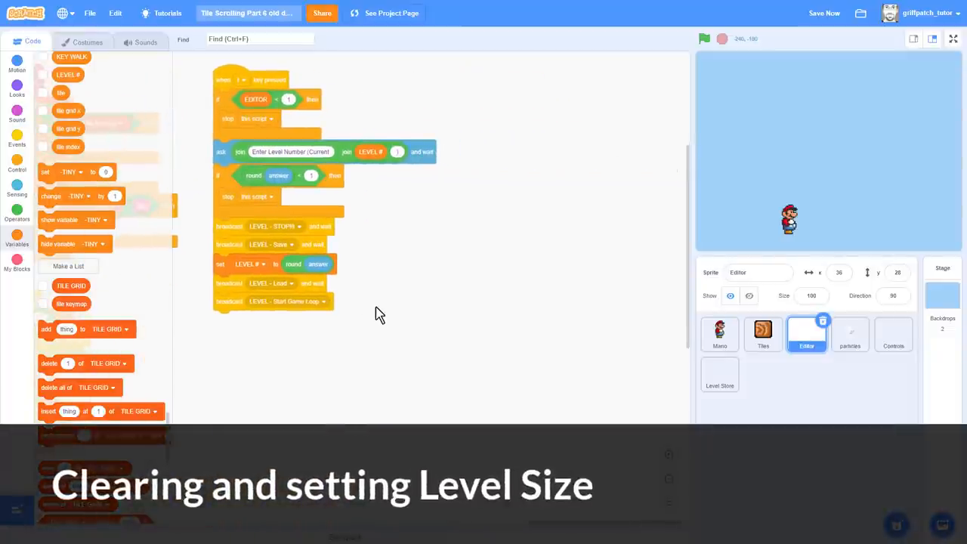
Step: Duplicate the level script as an r-key script asking 'Reset Level - Are you sure? [Y|N]'
left_click(17, 140)
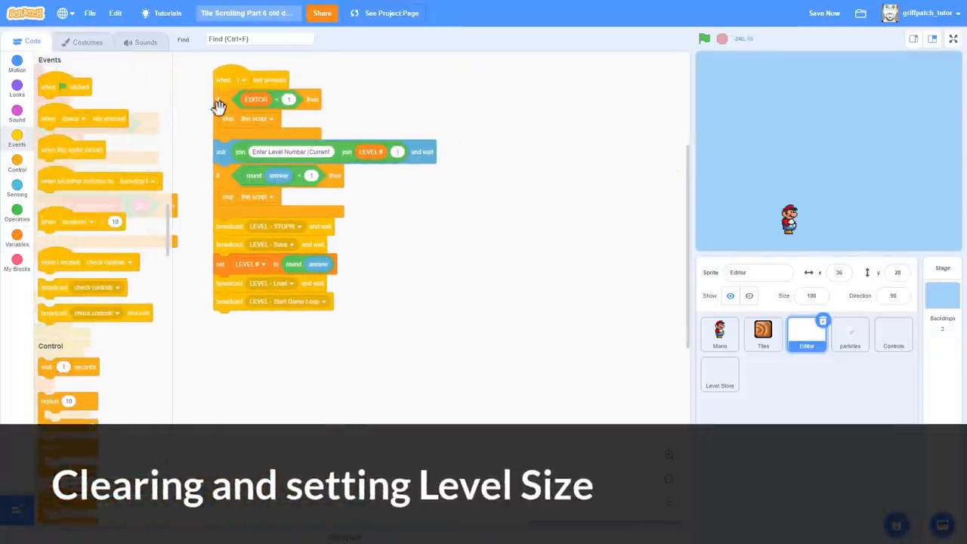
right_click(226, 80)
left_click(249, 89)
left_click(370, 213)
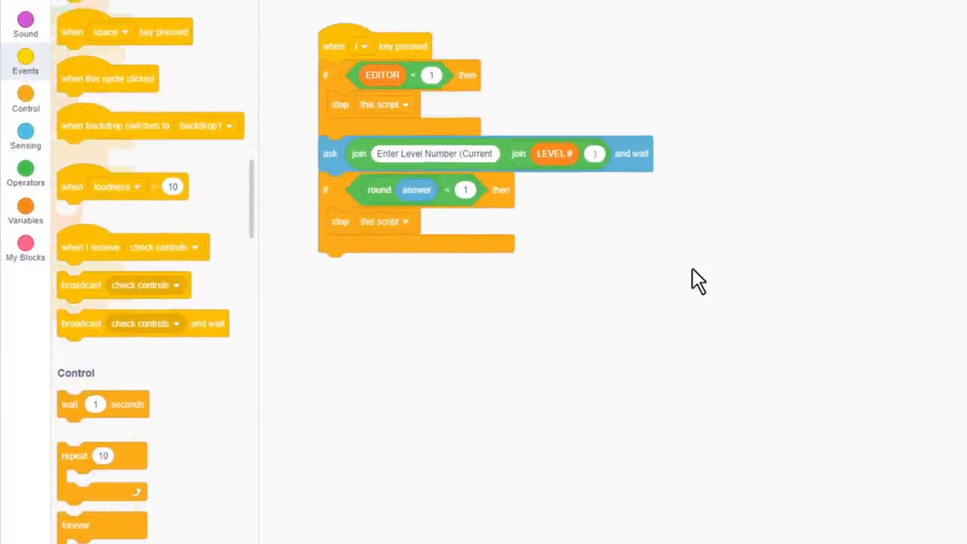
left_click(364, 46)
scroll(400, 128, "down", 5)
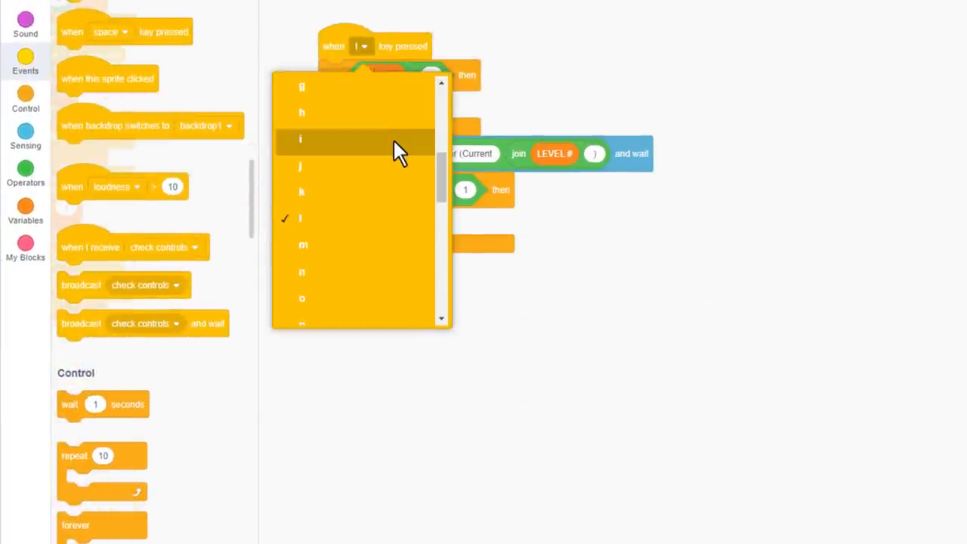
scroll(393, 144, "down", 2)
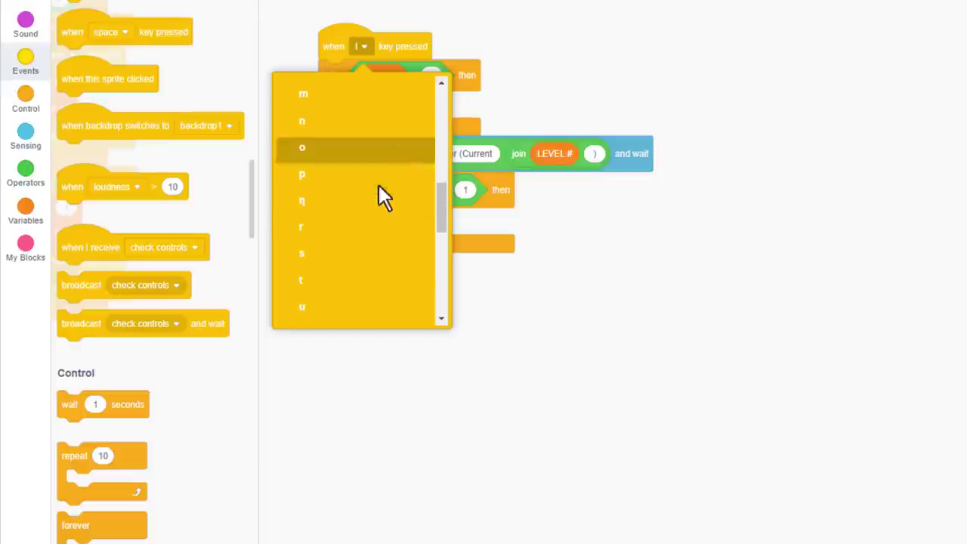
left_click(365, 227)
left_click_drag(371, 151, 336, 155)
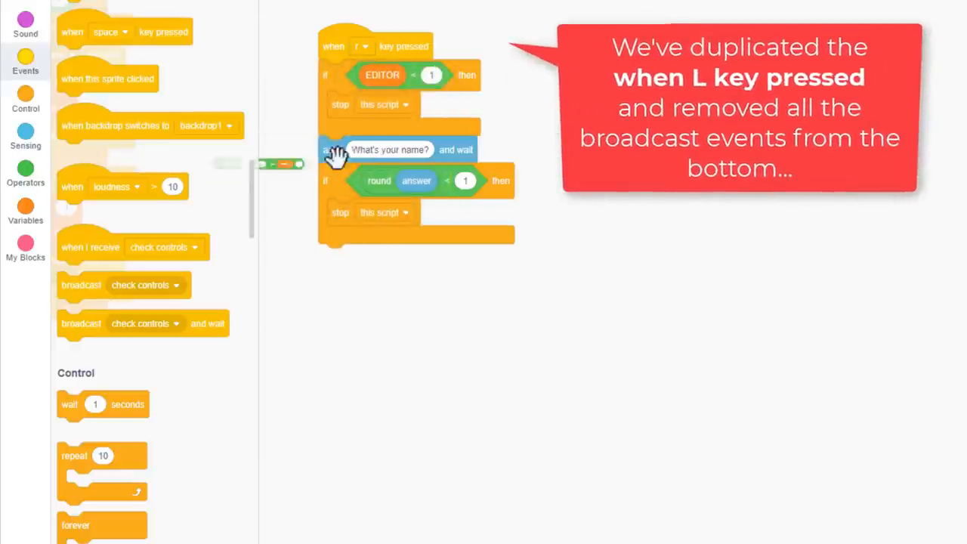
left_click(390, 150)
type("Reset Level - Ar")
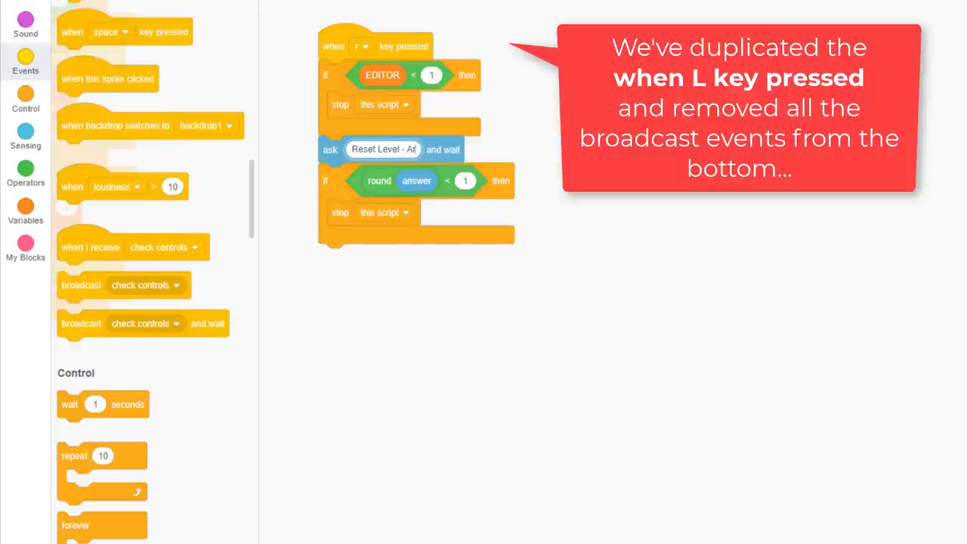
type("e you sure")
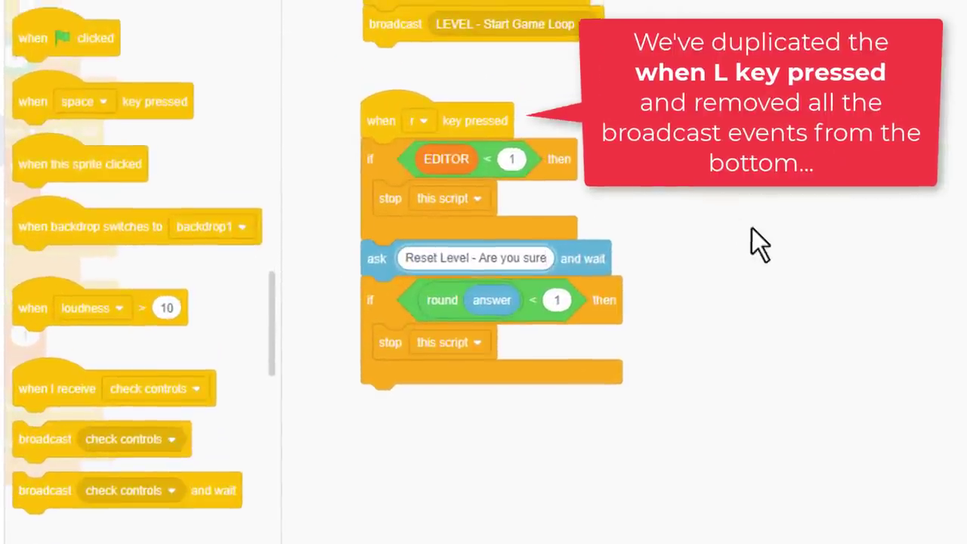
type("? [Y|")
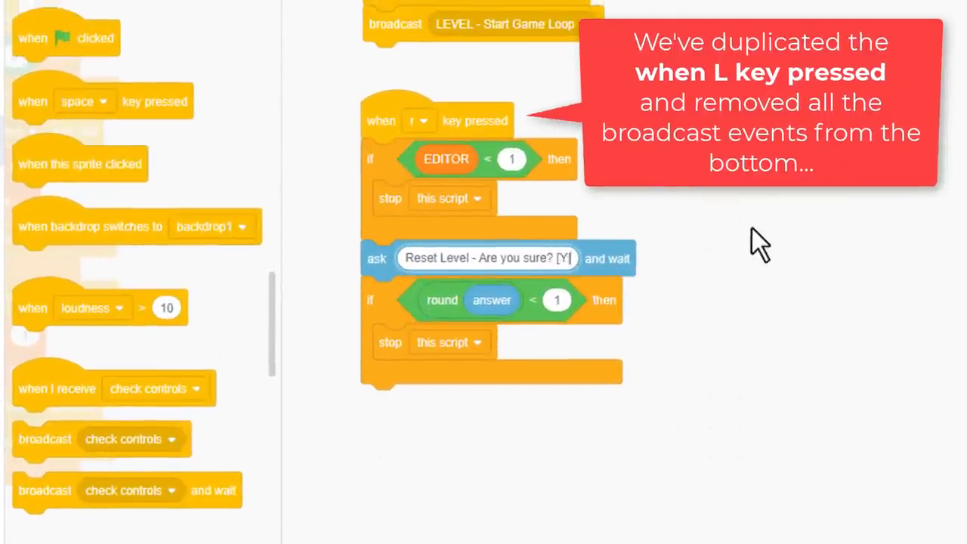
type("N]")
Step: Replace its condition with not (answer = Y) so it stops unless answered Y
left_click_drag(491, 300, 507, 472)
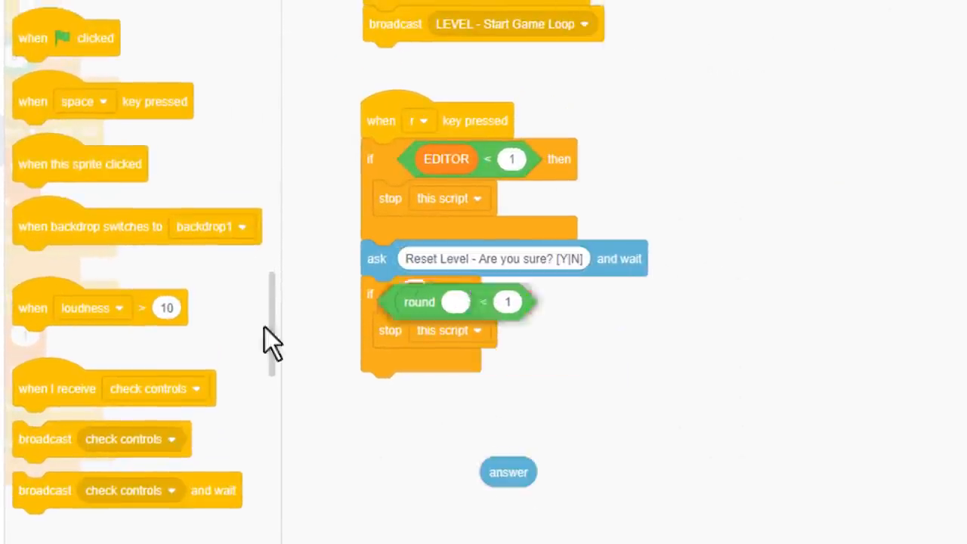
left_click_drag(441, 300, 72, 334)
scroll(71, 334, "down", 10)
left_click_drag(36, 466, 415, 294)
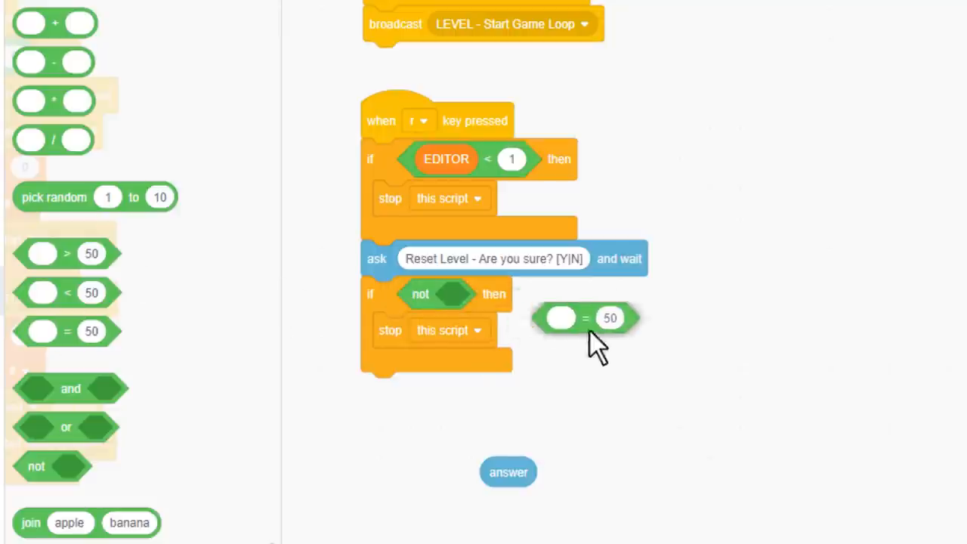
left_click_drag(45, 330, 461, 294)
left_click_drag(507, 472, 476, 299)
left_click(543, 300)
type("Y")
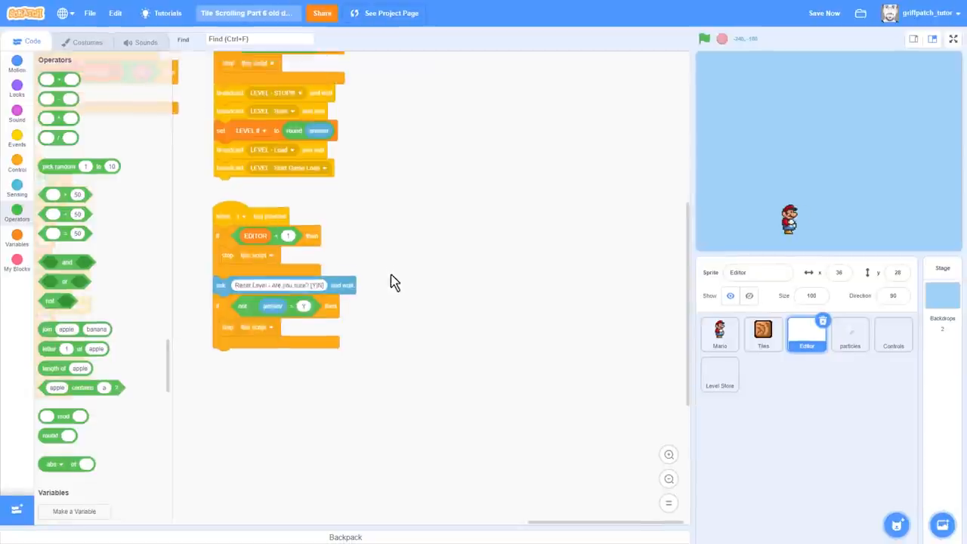
Step: Add an 'Enter Level Width' question showing the current GRID WIDTH
mouse_move(226, 74)
left_mouse_down()
mouse_move(408, 231)
mouse_move(535, 444)
left_mouse_up()
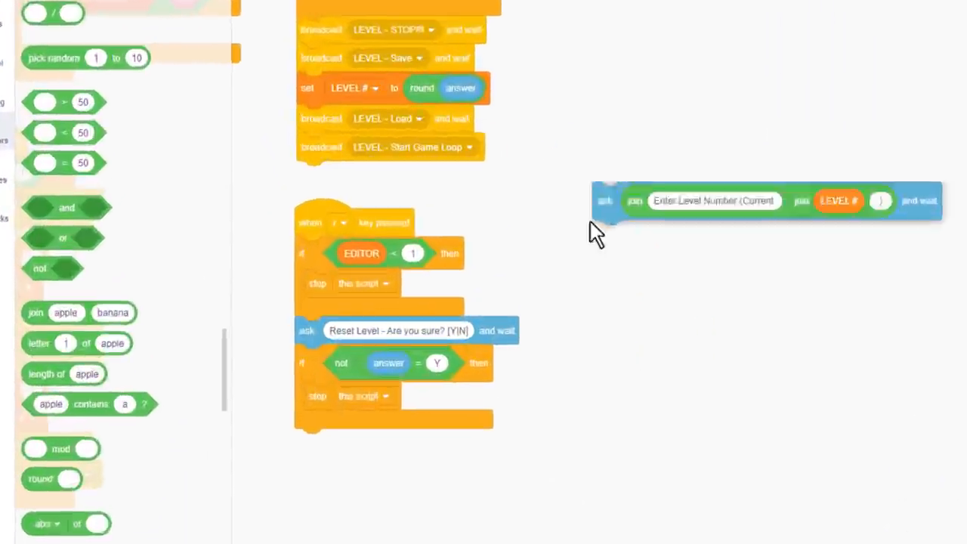
scroll(535, 444, "down", 5)
left_click(533, 131)
left_click_drag(533, 131, 487, 131)
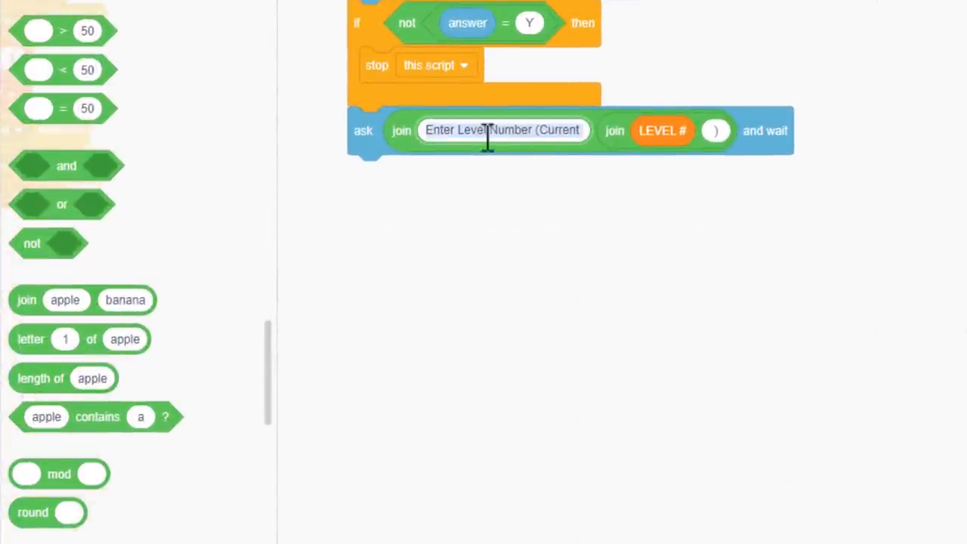
type("Width")
right_click(651, 130)
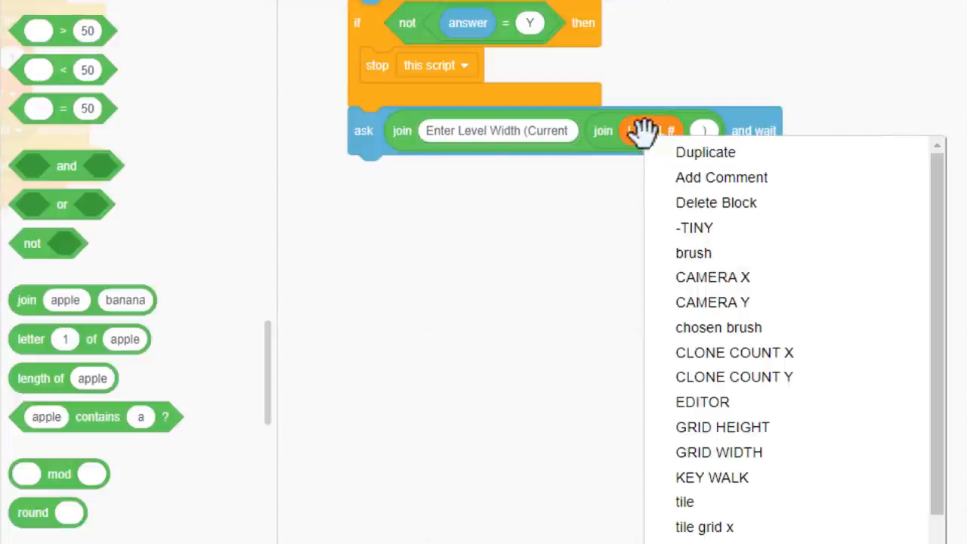
left_click(791, 450)
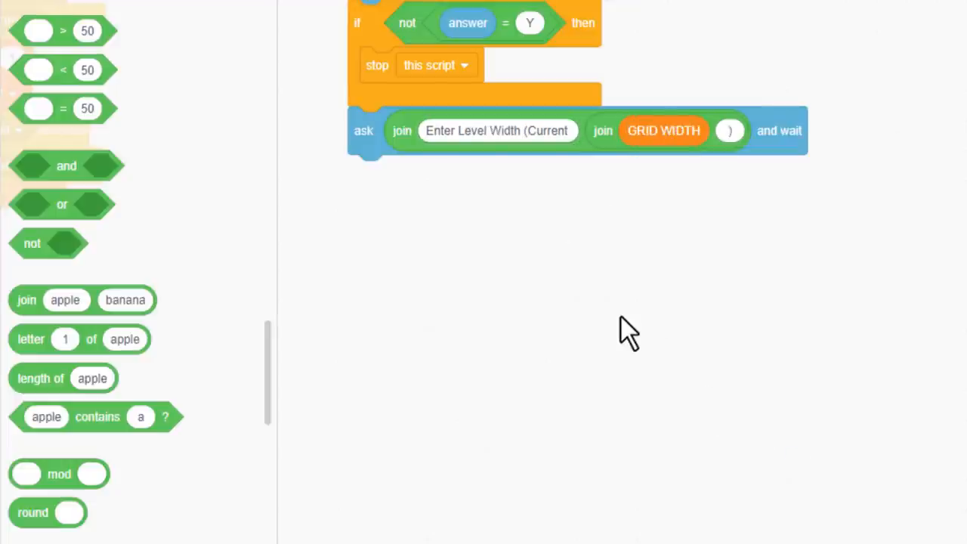
Step: Add a check that sets GRID WIDTH to answer when the answer is not blank
right_click(359, 18)
left_click(378, 38)
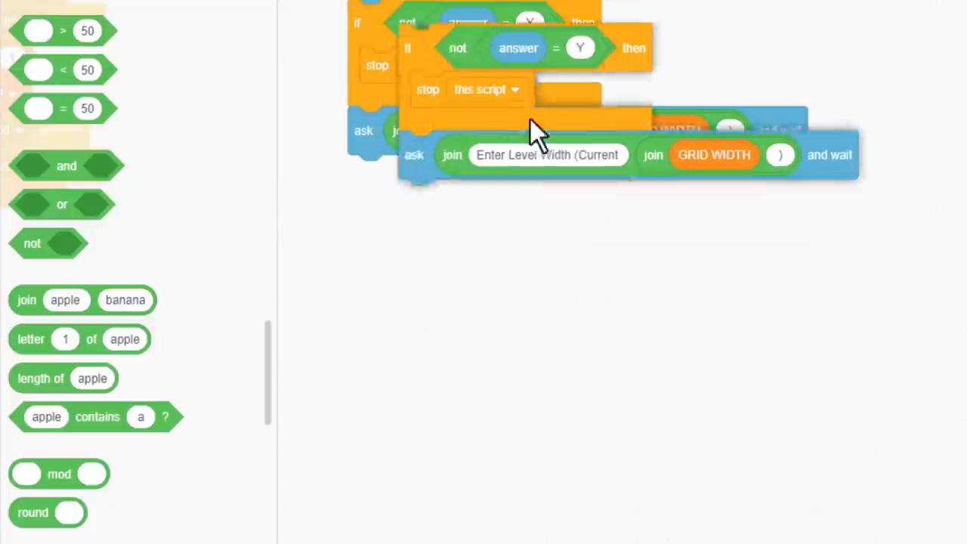
left_click(393, 341)
key("Delete")
left_click_drag(385, 227, 359, 173)
left_click(528, 179)
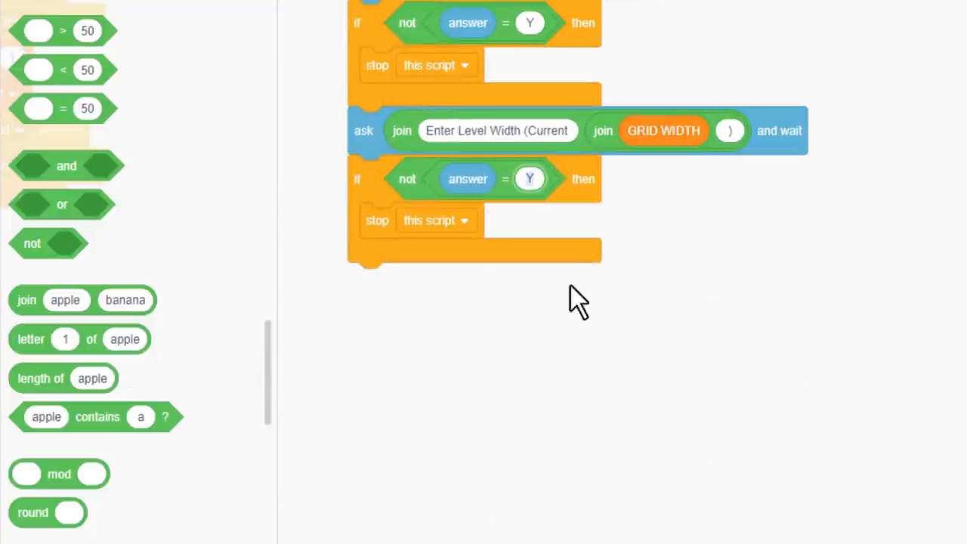
left_click_drag(408, 220, 151, 227)
scroll(76, 302, "down", 5)
left_click_drag(22, 428, 378, 223)
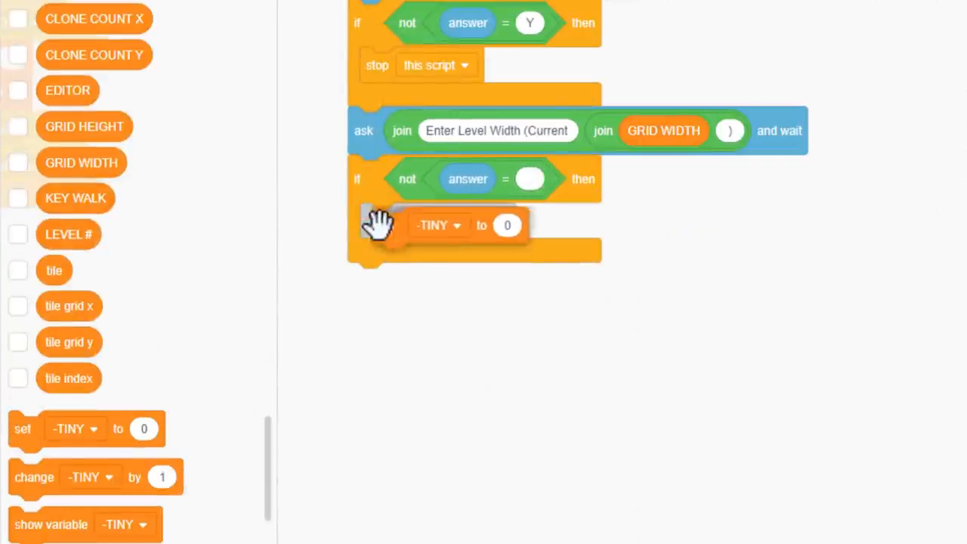
left_click(424, 221)
left_click(336, 285)
right_click(468, 179)
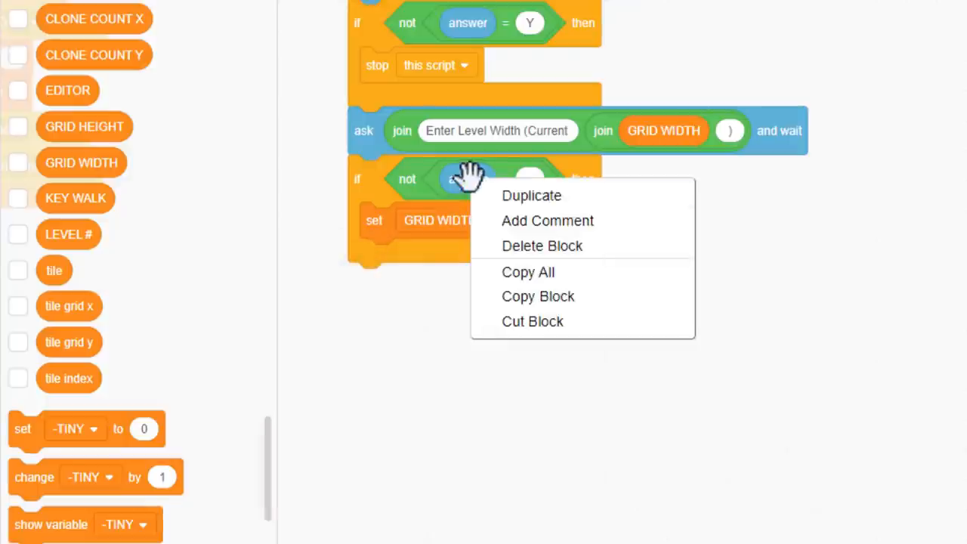
left_click(528, 195)
left_click_drag(498, 211, 543, 227)
left_click(544, 226)
Step: Duplicate the group as an 'Enter Level Height' question setting GRID HEIGHT
right_click(363, 131)
left_click(423, 155)
left_click(521, 287)
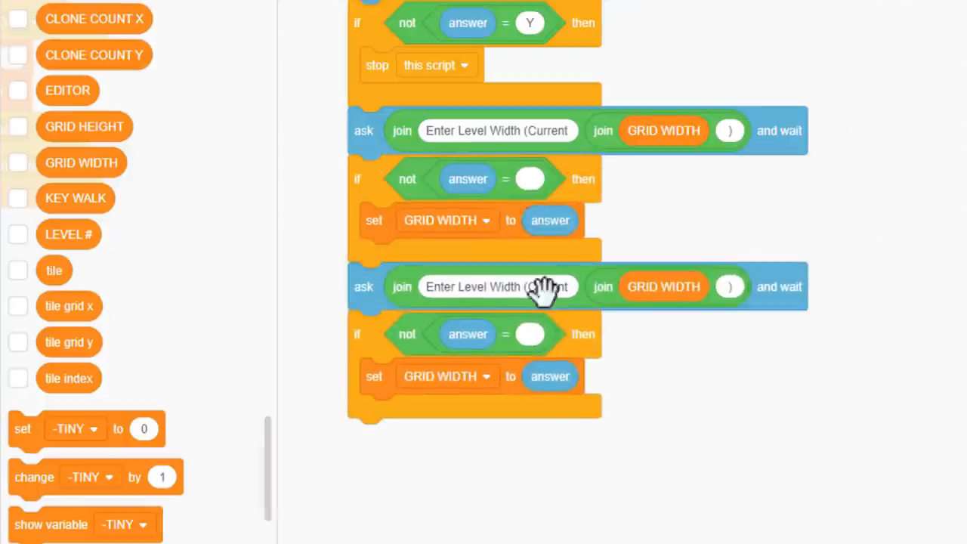
double_click(510, 287)
type("Height")
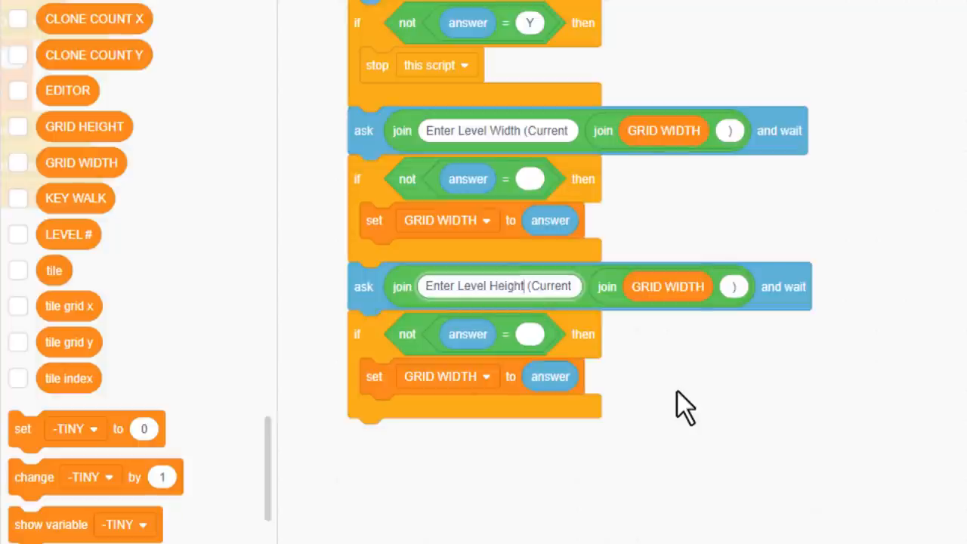
left_click(665, 287)
left_click(762, 129)
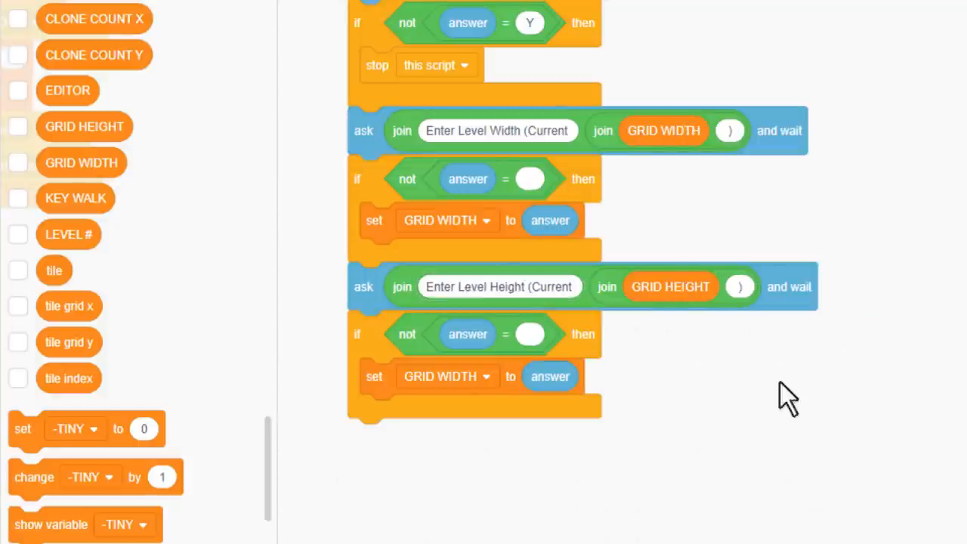
left_click(485, 377)
scroll(435, 71, "up", 2)
left_click(417, 102)
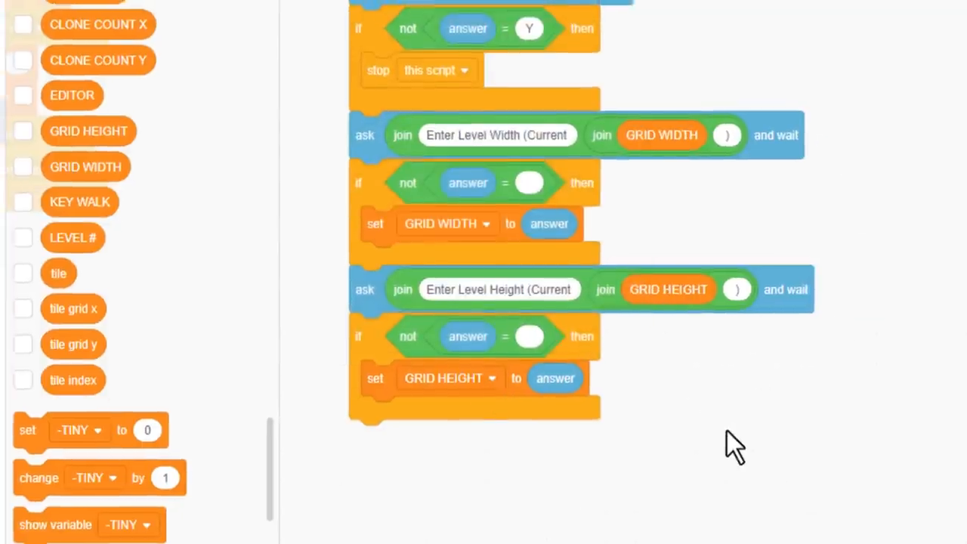
Step: End the script with generate level, broadcast-and-wait LEVEL - Done Loading..., and broadcast LEVEL - Start Game Loop
left_click(21, 208)
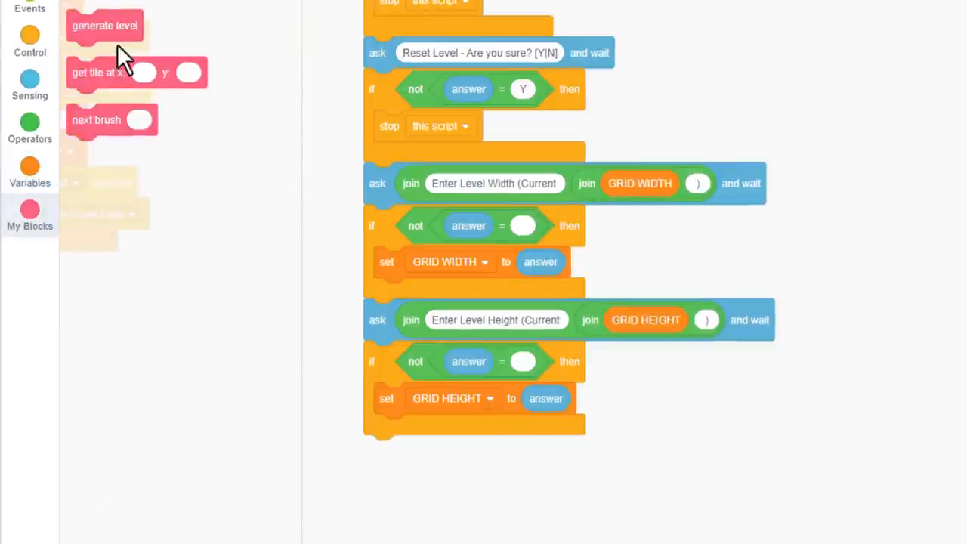
left_click_drag(104, 25, 411, 468)
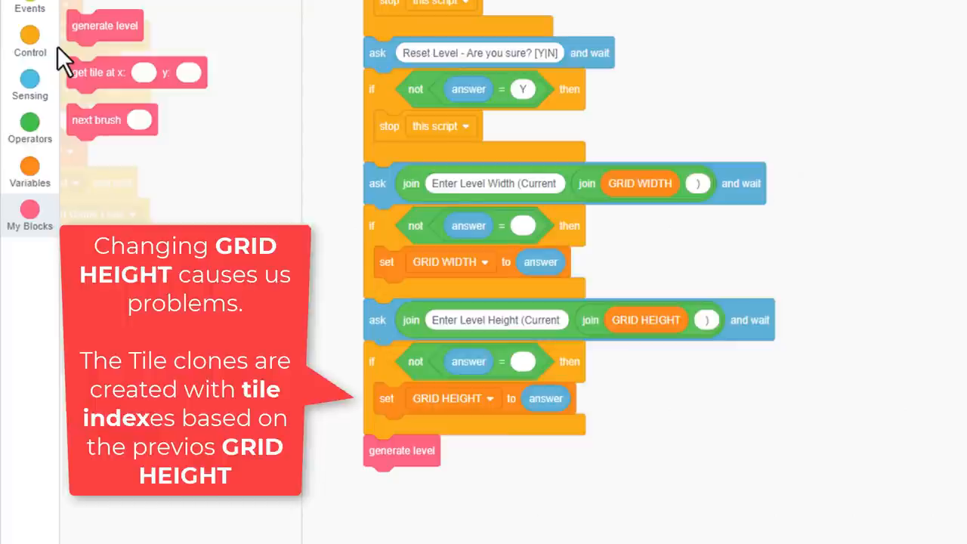
left_click(30, 9)
left_click_drag(95, 303, 393, 481)
left_click(501, 482)
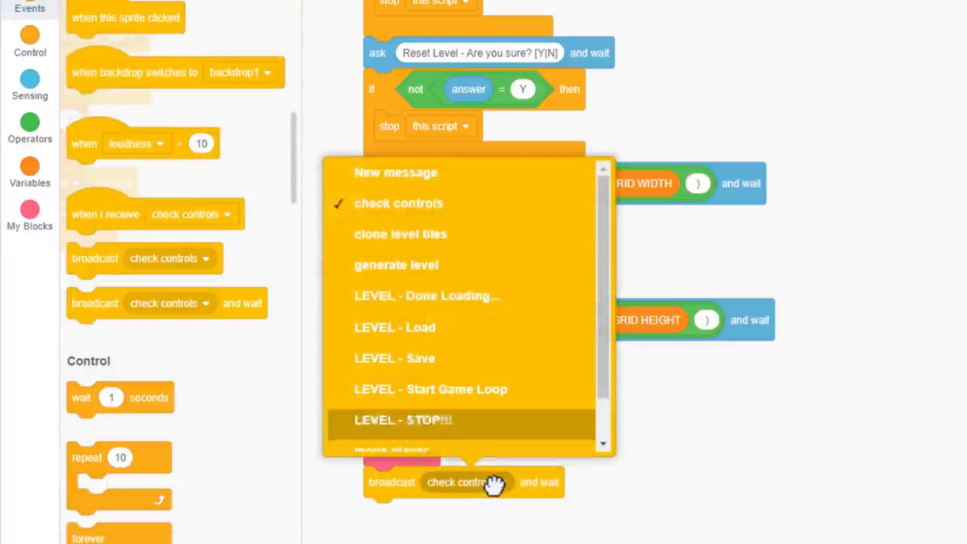
left_click(393, 172)
type("LEVEL - Done Loading..")
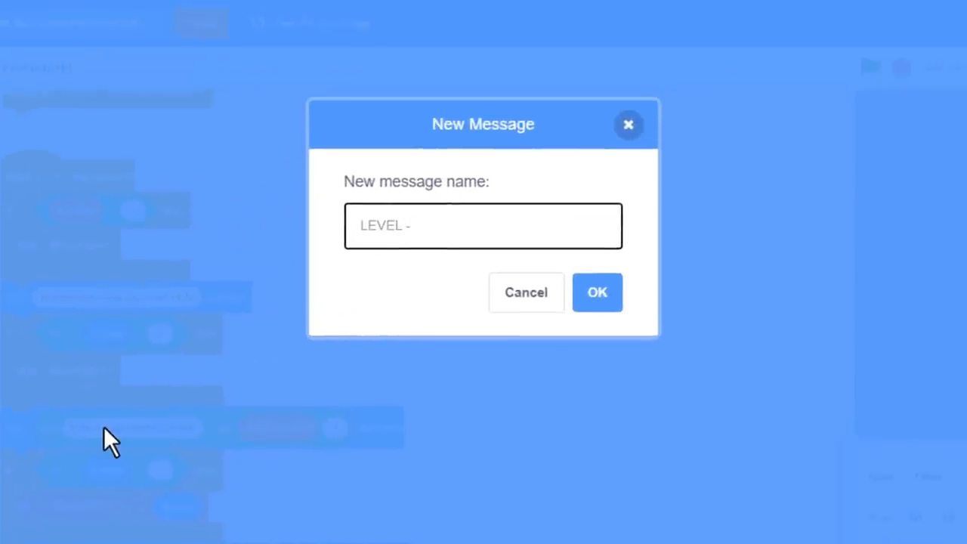
left_click(596, 293)
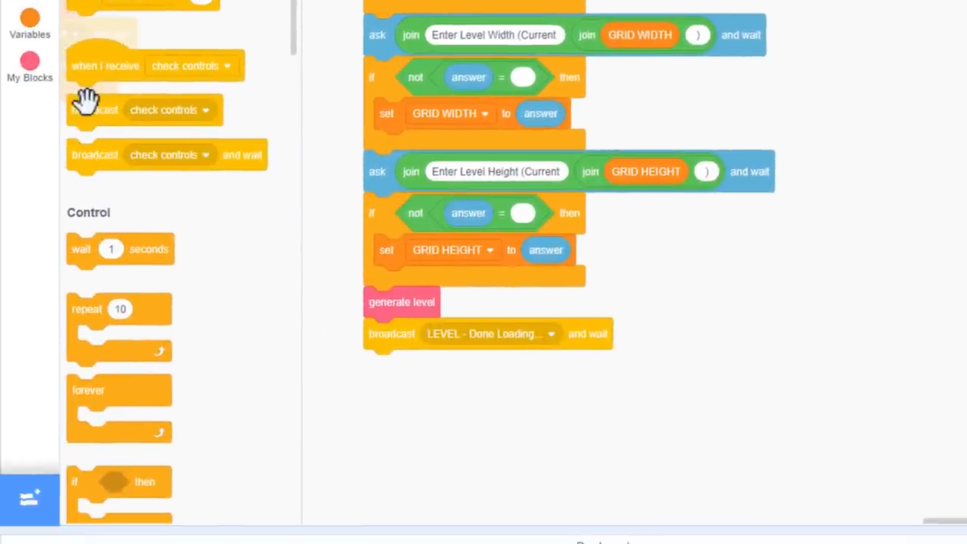
left_click_drag(86, 109, 385, 366)
left_click(501, 366)
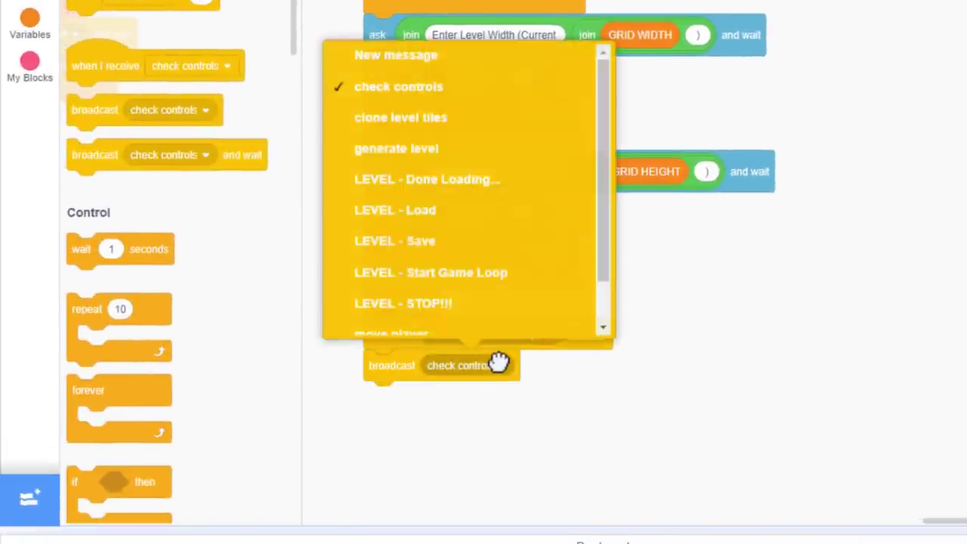
left_click(519, 277)
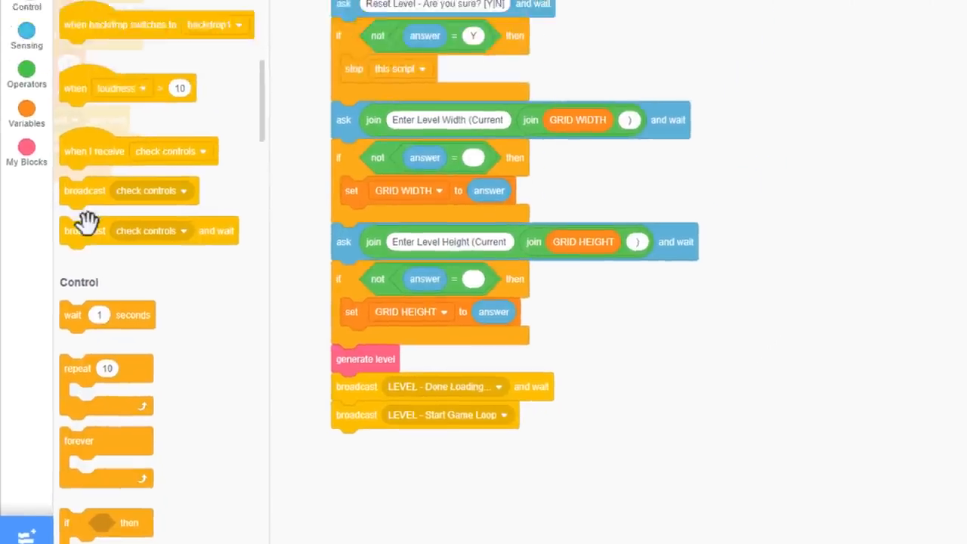
Step: Broadcast-and-wait LEVEL - STOP!!! before the width question
mouse_move(95, 154)
left_mouse_down()
mouse_move(763, 155)
mouse_move(420, 147)
left_mouse_up()
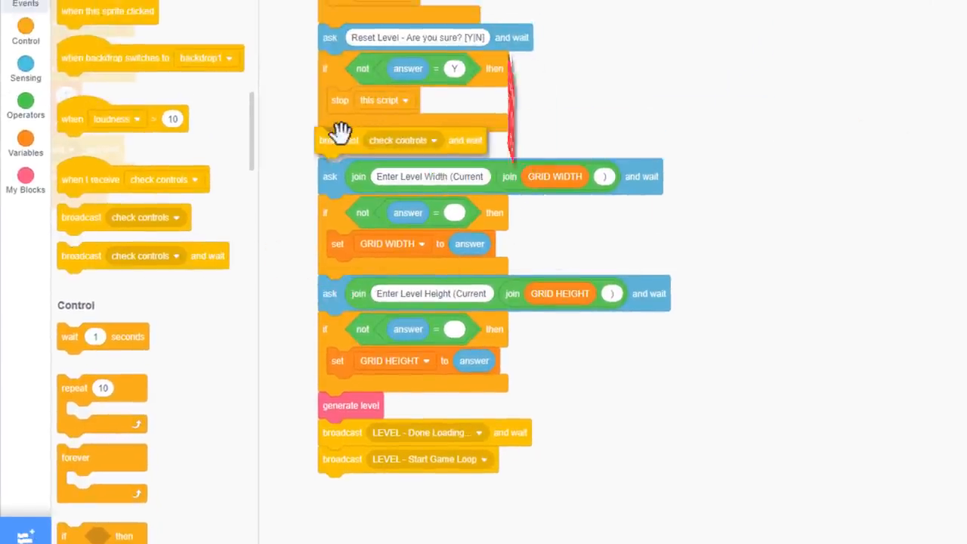
left_click(416, 145)
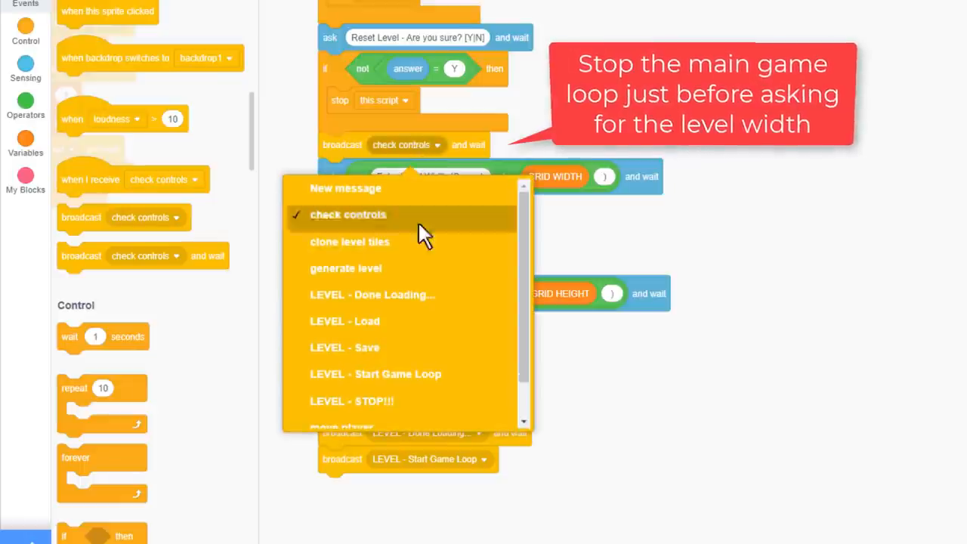
left_click(416, 401)
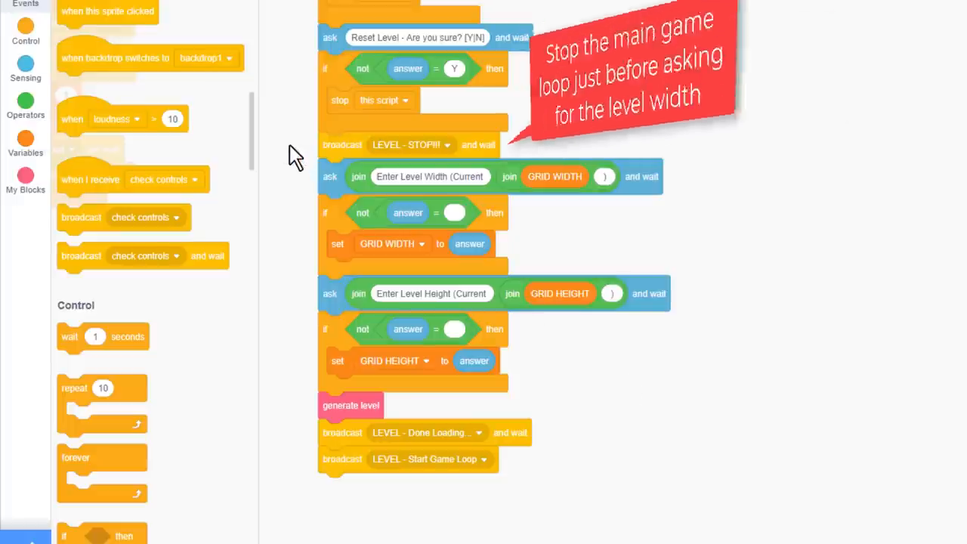
Step: Pull the set GRID WIDTH to 100 and GRID HEIGHT to 40 blocks out of define generate level
mouse_move(407, 197)
left_mouse_down()
mouse_move(335, 102)
mouse_move(771, 284)
mouse_move(441, 296)
left_mouse_up()
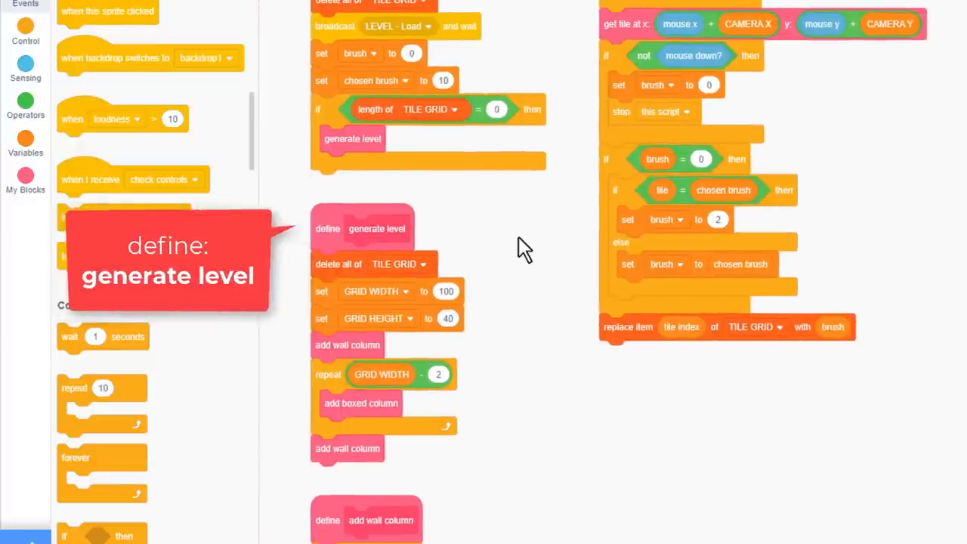
left_click_drag(321, 291, 442, 290)
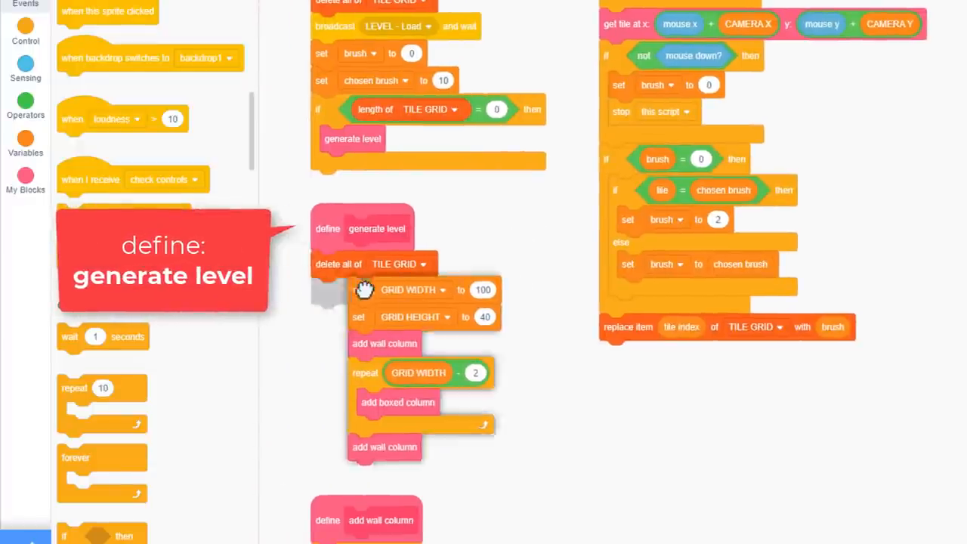
mouse_move(362, 331)
left_mouse_down()
mouse_move(415, 313)
mouse_move(344, 347)
left_mouse_up()
left_click_drag(330, 381, 330, 418)
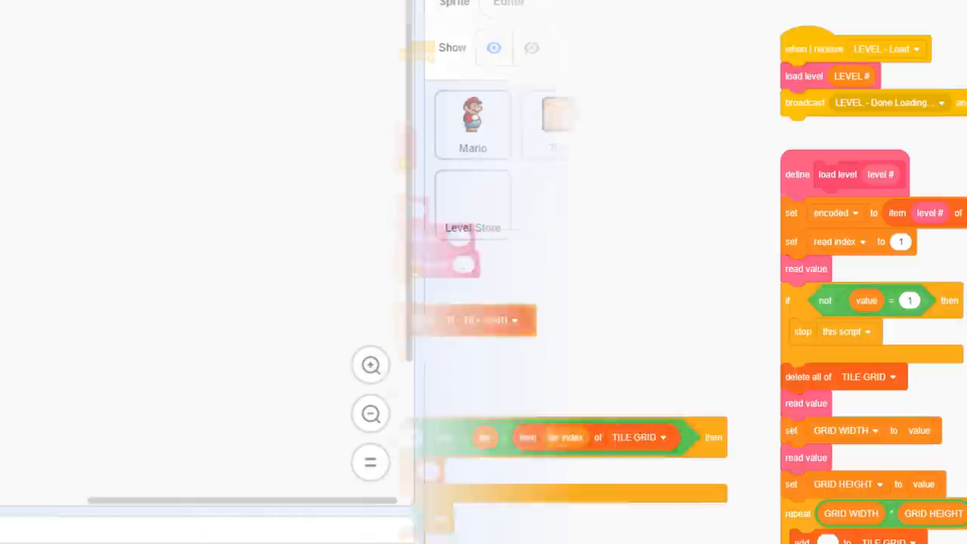
Step: In Level Store, broadcast-and-wait LEVEL - Done Loading... after load level, then clean up blocks
left_click(474, 208)
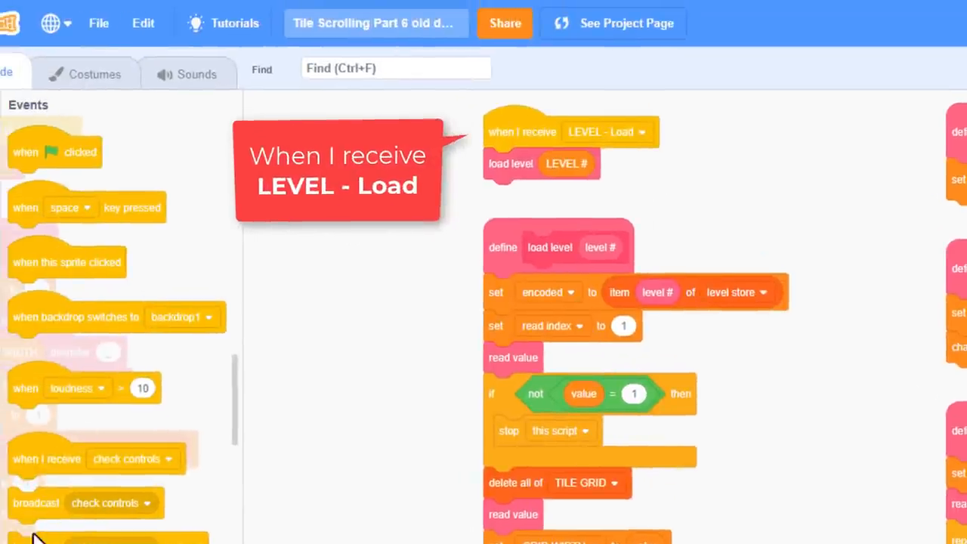
left_click_drag(30, 536, 504, 191)
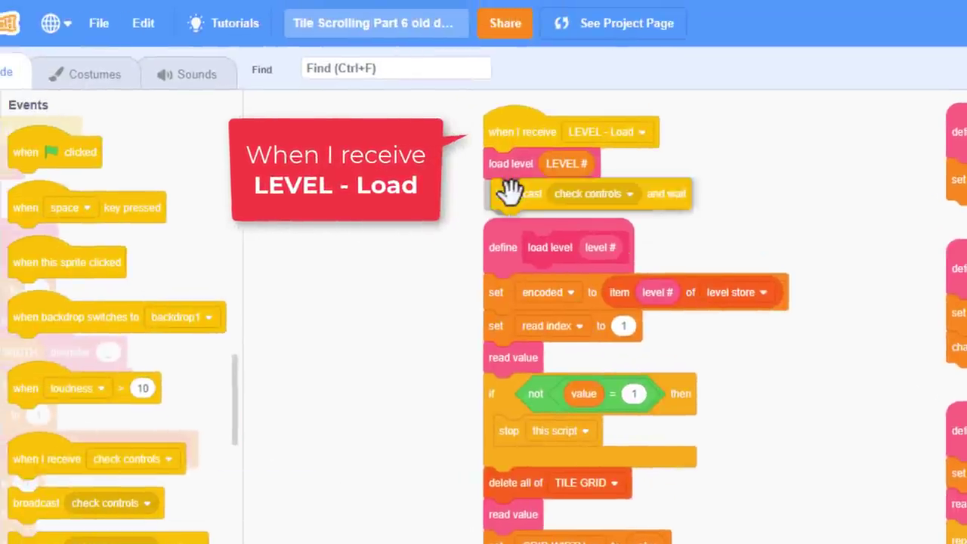
left_click(597, 198)
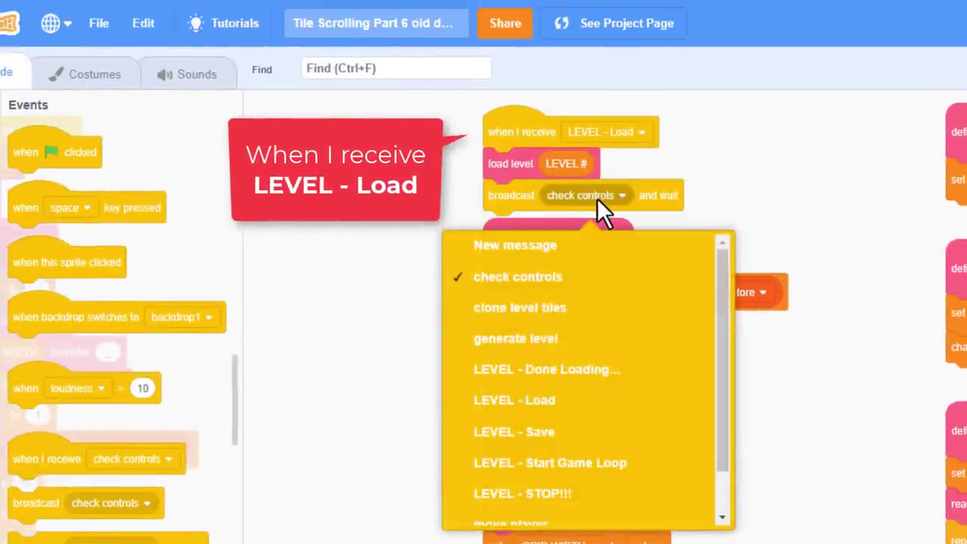
left_click(630, 374)
right_click(875, 227)
left_click(906, 325)
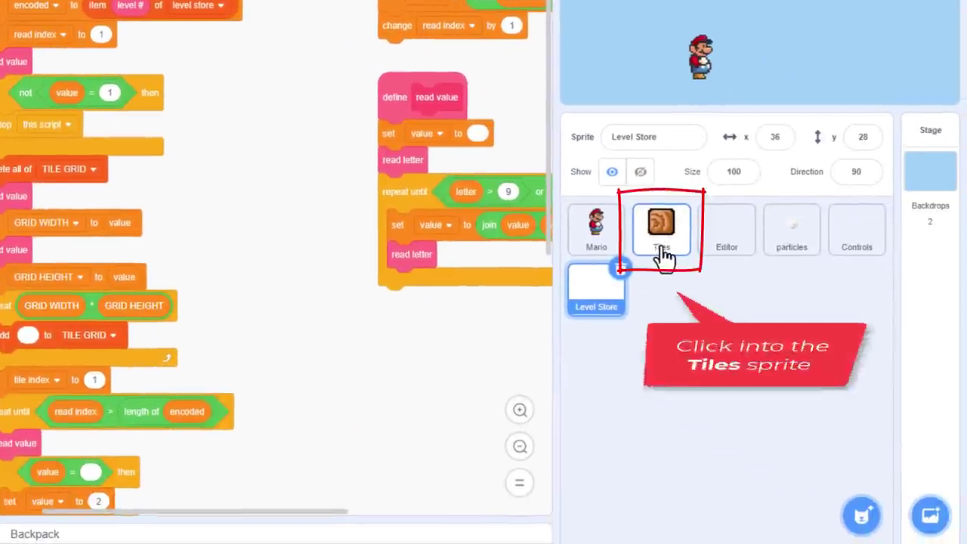
Step: Start a Tiles script that runs when the LEVEL - Done Loading... message is received
left_click(662, 231)
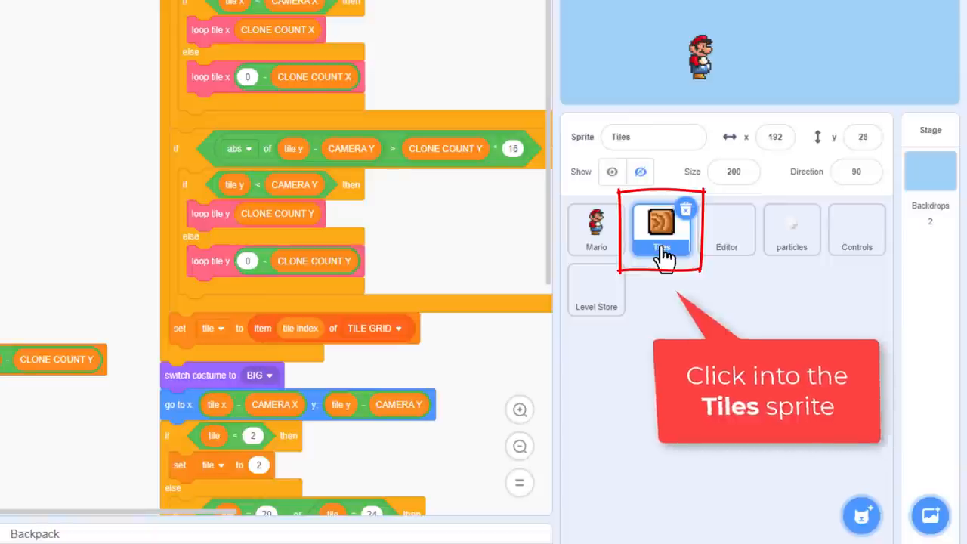
scroll(99, 82, "down", 3)
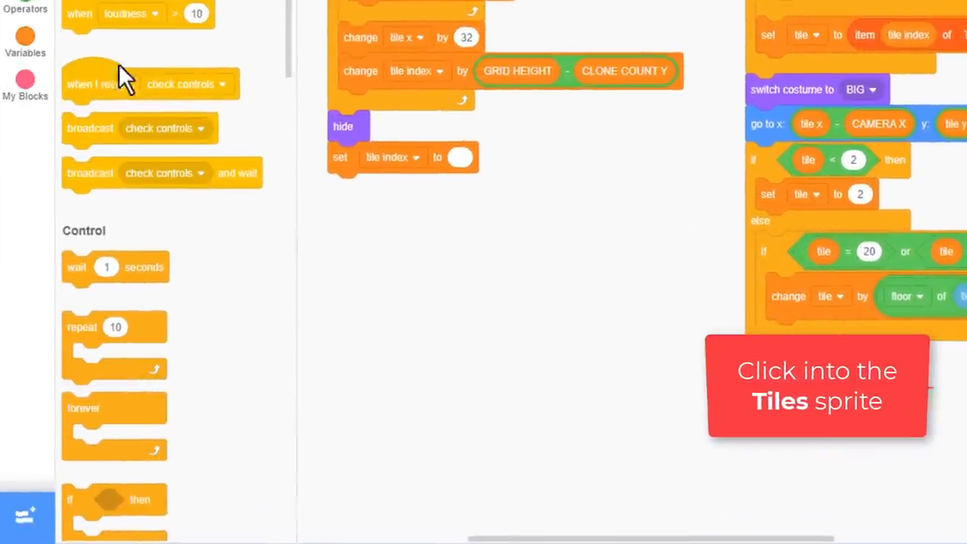
left_click_drag(121, 83, 363, 230)
left_click(495, 240)
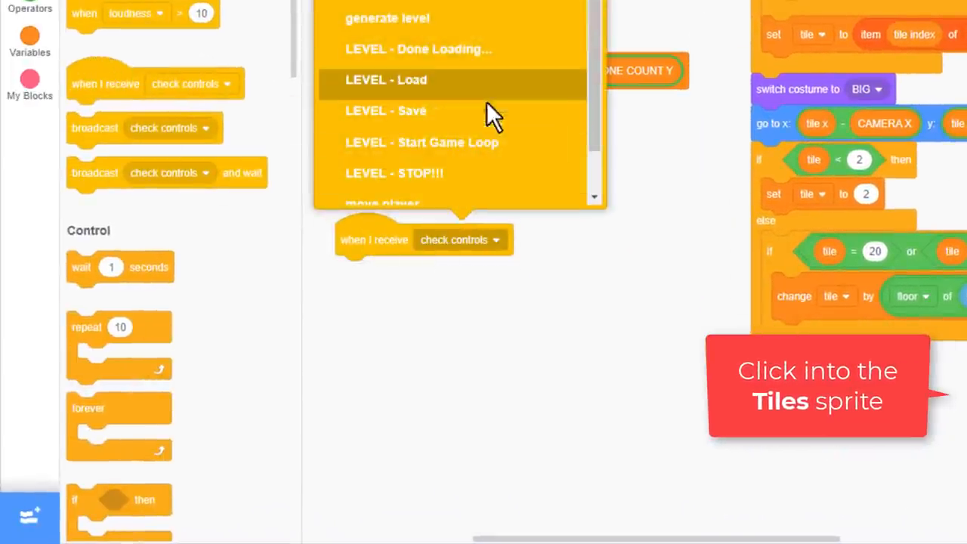
left_click(507, 53)
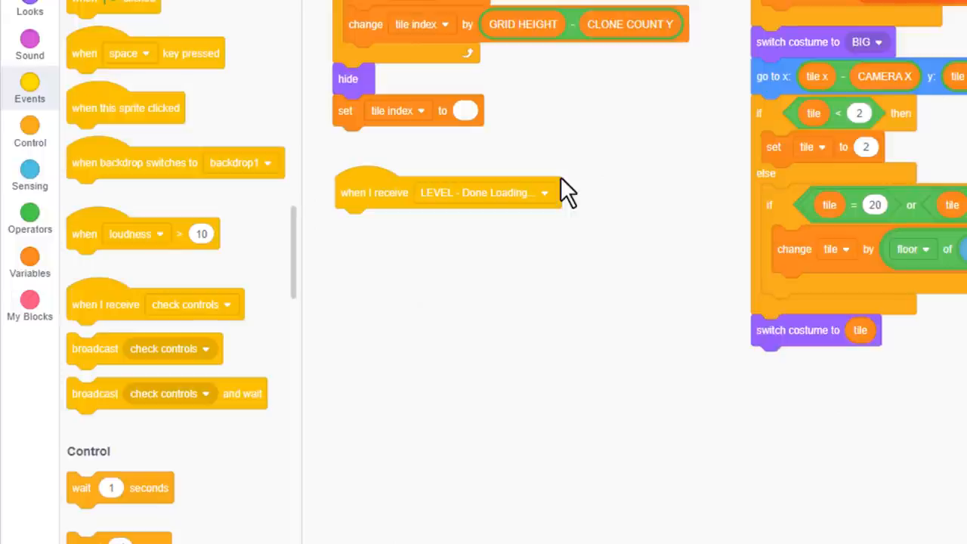
Step: Add an if block whose condition checks tile index is greater than an empty value
left_click(30, 132)
scroll(80, 136, "down", 3)
left_click_drag(81, 134, 350, 233)
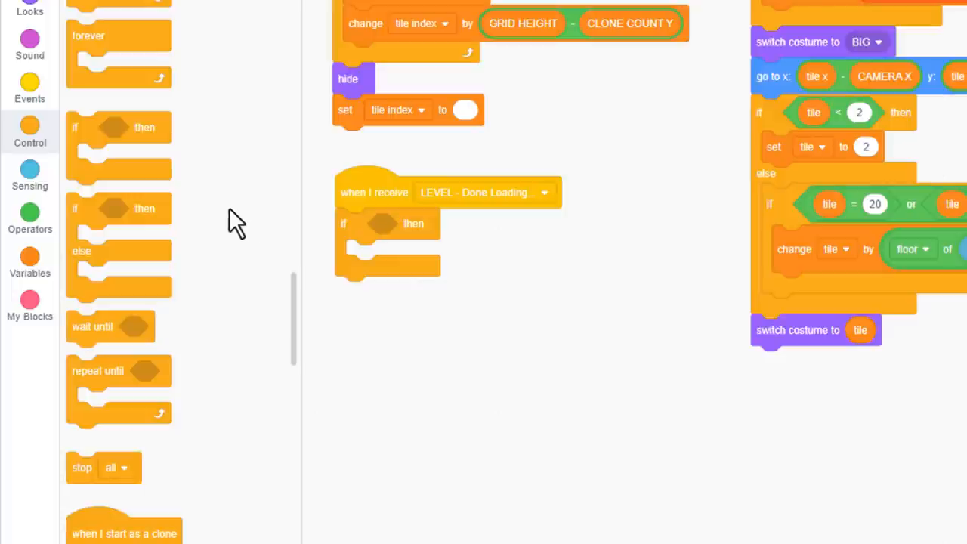
left_click(30, 215)
left_click_drag(113, 185, 411, 224)
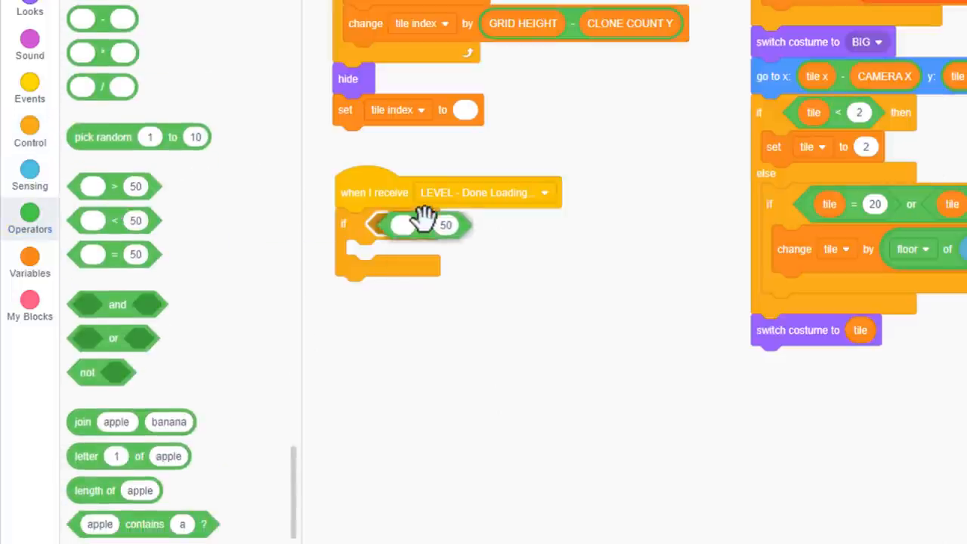
left_click(29, 260)
left_click_drag(119, 364, 393, 224)
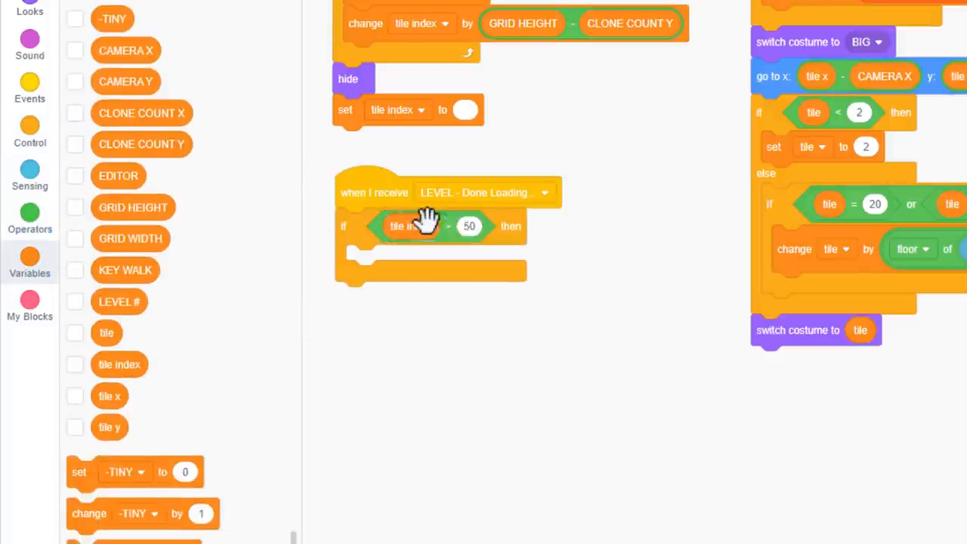
left_click(468, 310)
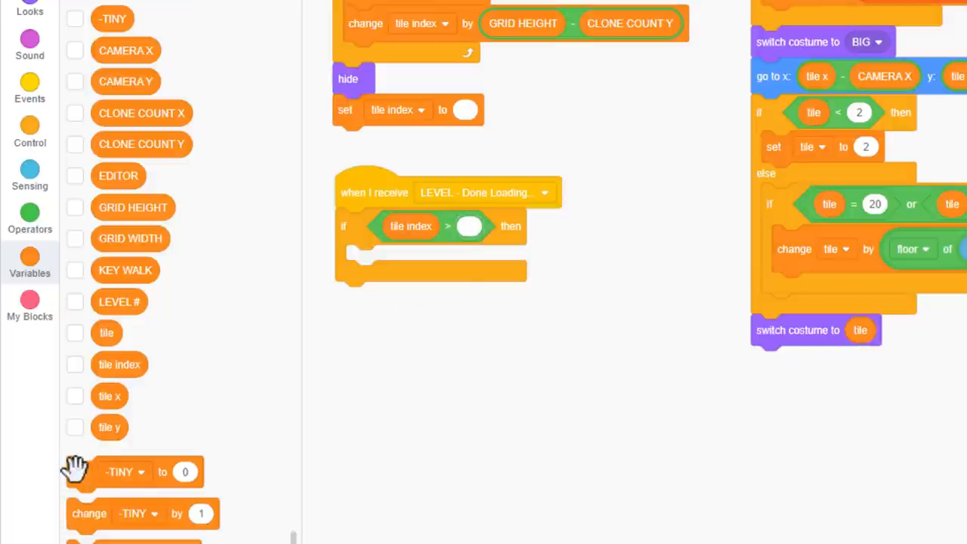
Step: Inside the if, set tile index to 1 + floor of tile y / 32
left_click_drag(75, 469, 370, 257)
left_click(413, 263)
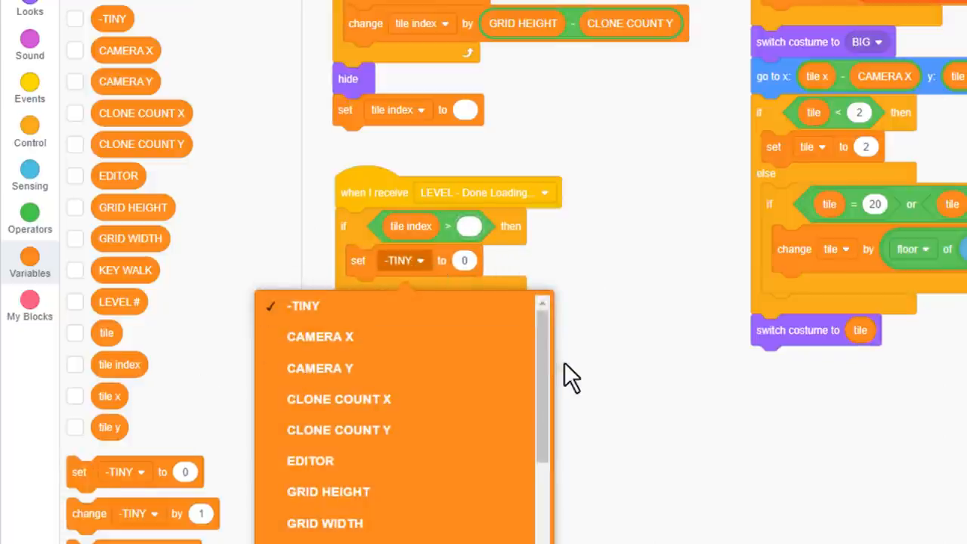
left_click_drag(542, 317, 531, 467)
left_click(463, 444)
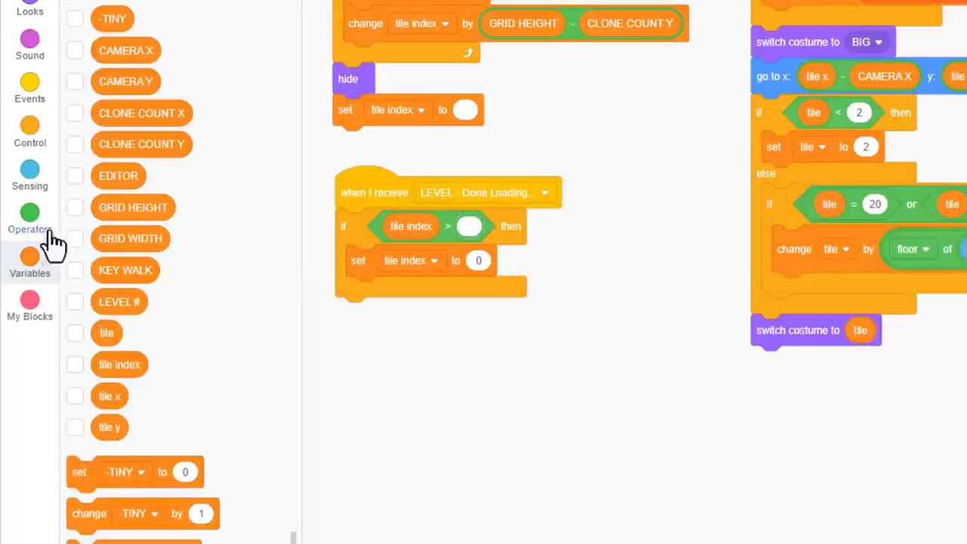
left_click(30, 219)
left_click_drag(102, 19, 484, 256)
left_click(483, 261)
type("1")
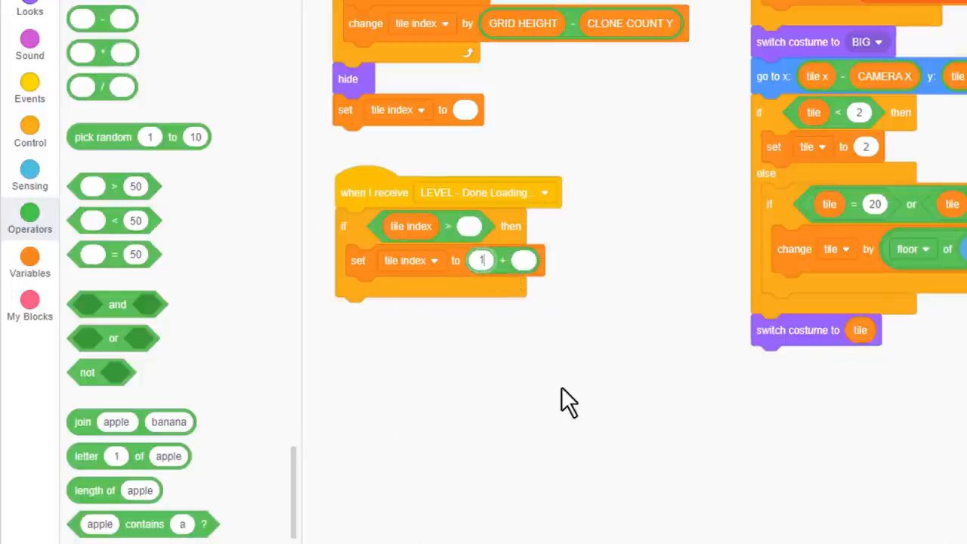
left_click_drag(643, 358, 571, 263)
left_click(549, 263)
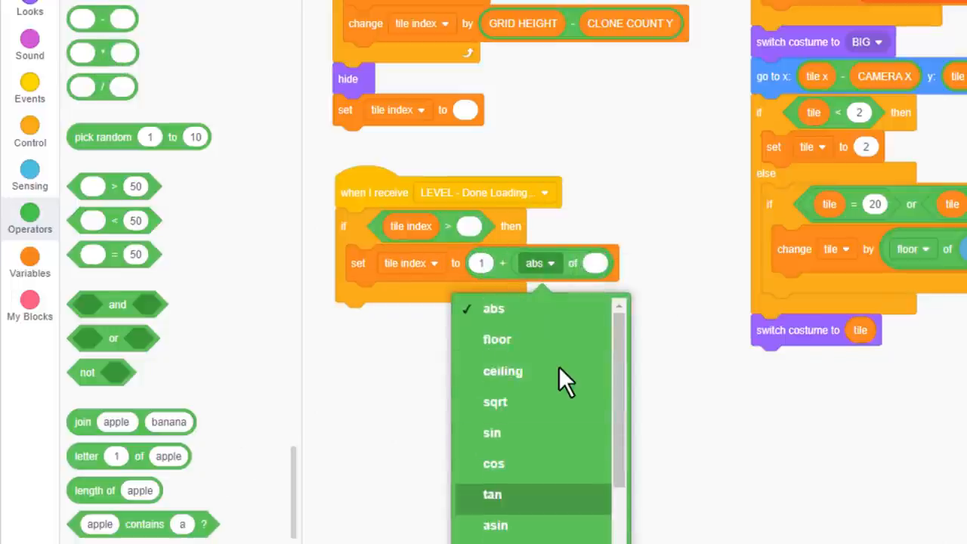
left_click(563, 347)
left_click_drag(102, 87, 627, 265)
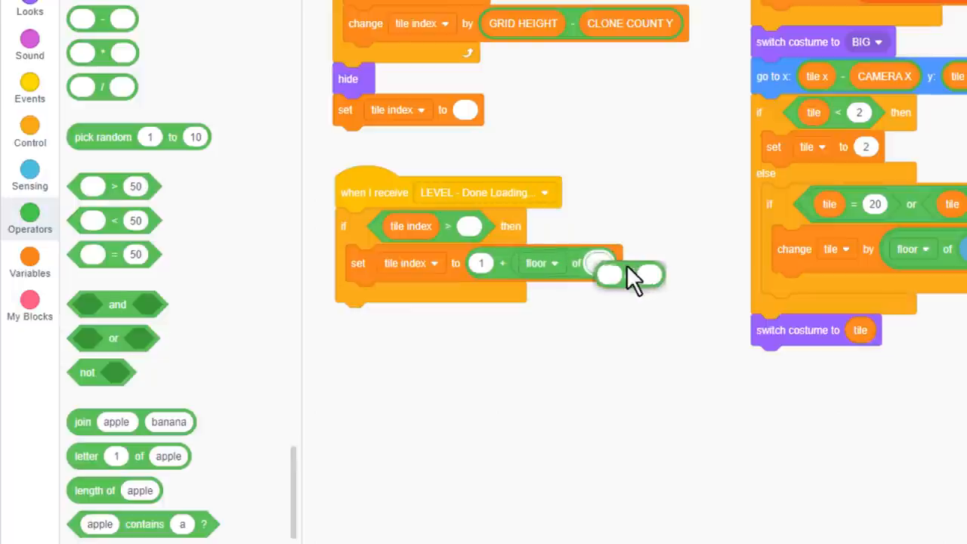
left_click(30, 260)
left_click_drag(279, 427, 604, 268)
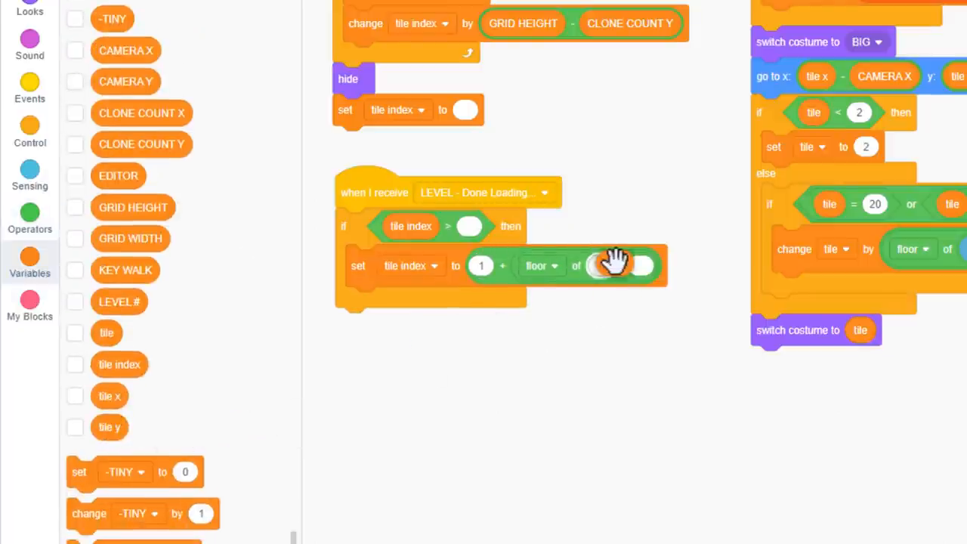
type("32")
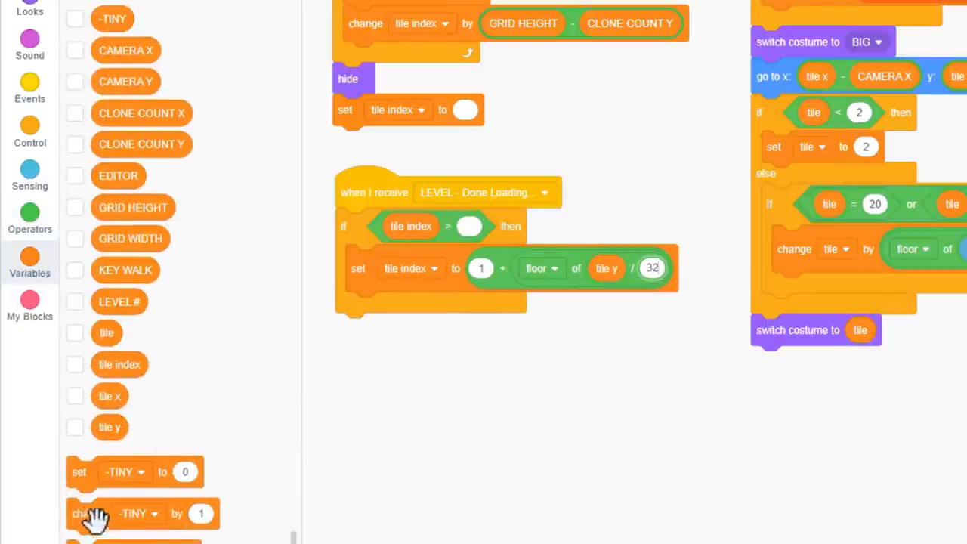
Step: Then change tile index by GRID HEIGHT * floor of tile x / 32
left_click_drag(89, 513, 370, 305)
left_click(418, 306)
scroll(446, 464, "down", 5)
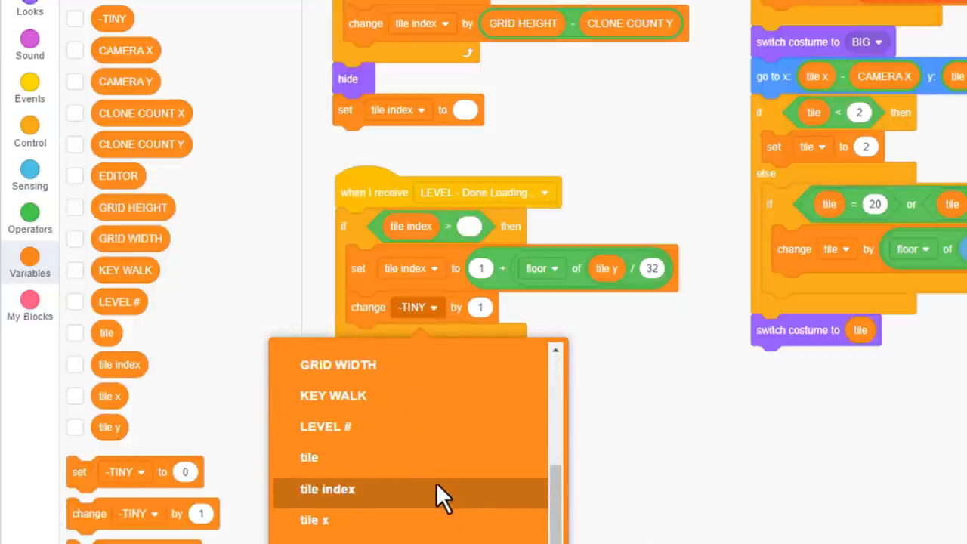
left_click(436, 482)
left_click(30, 216)
left_click_drag(103, 53, 515, 304)
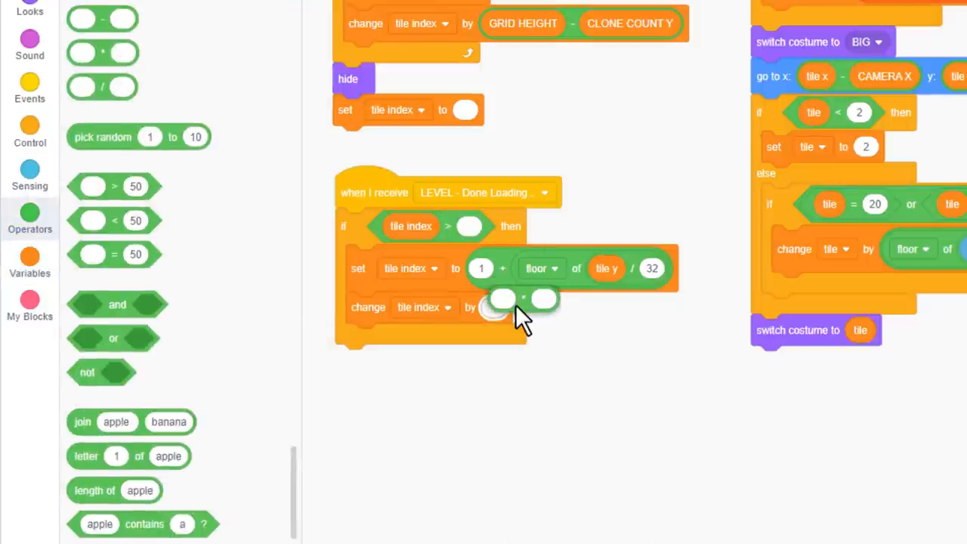
left_click(30, 261)
left_click_drag(133, 207, 502, 309)
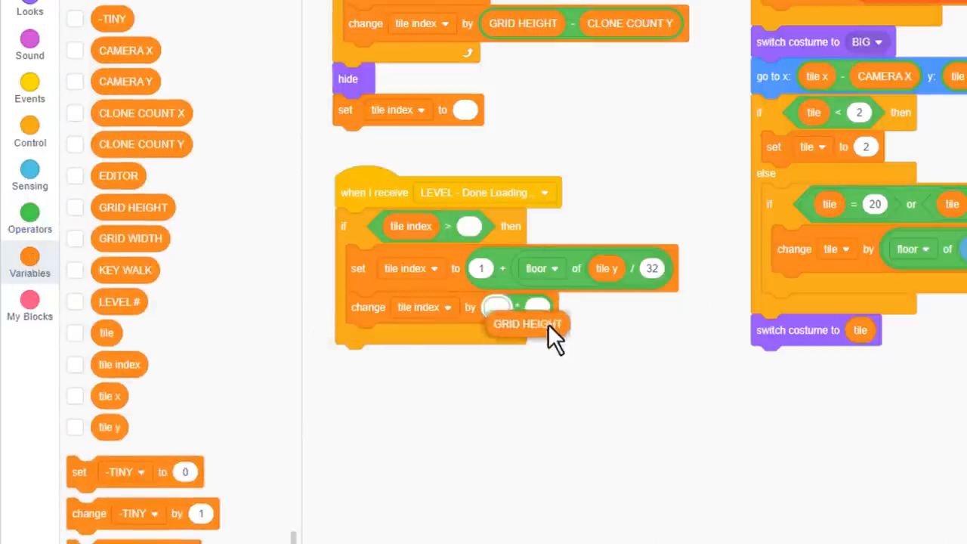
left_click_drag(574, 268, 672, 315)
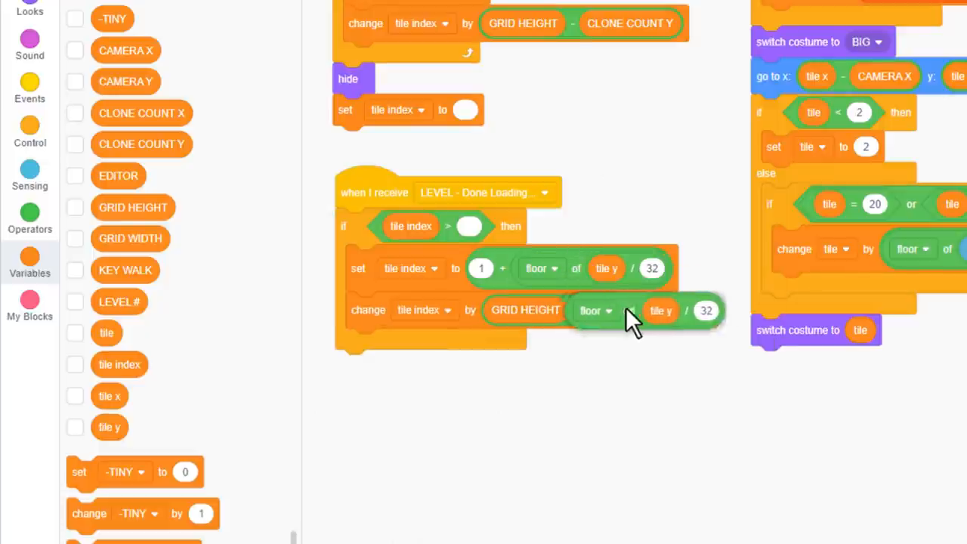
left_click(683, 315)
scroll(778, 506, "down", 3)
left_click(755, 521)
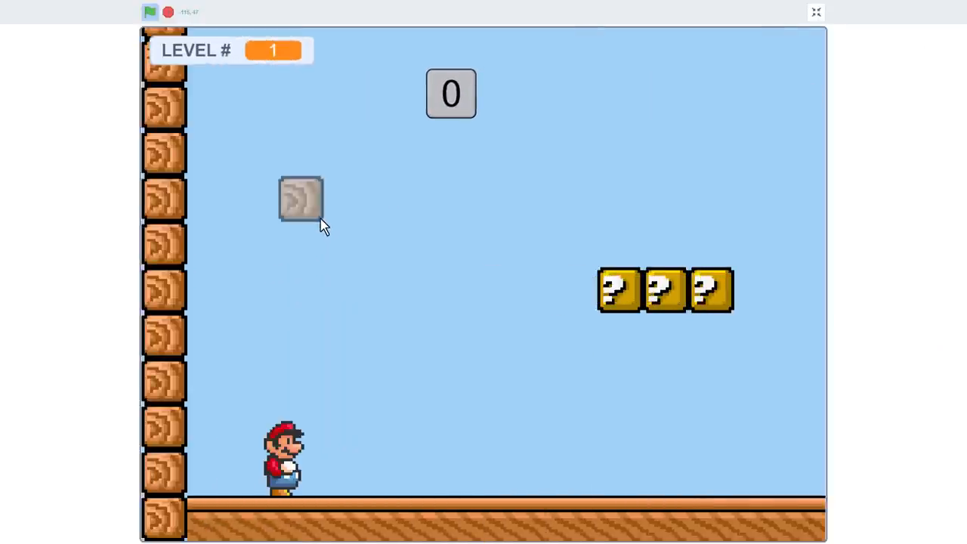
type("l")
type("2")
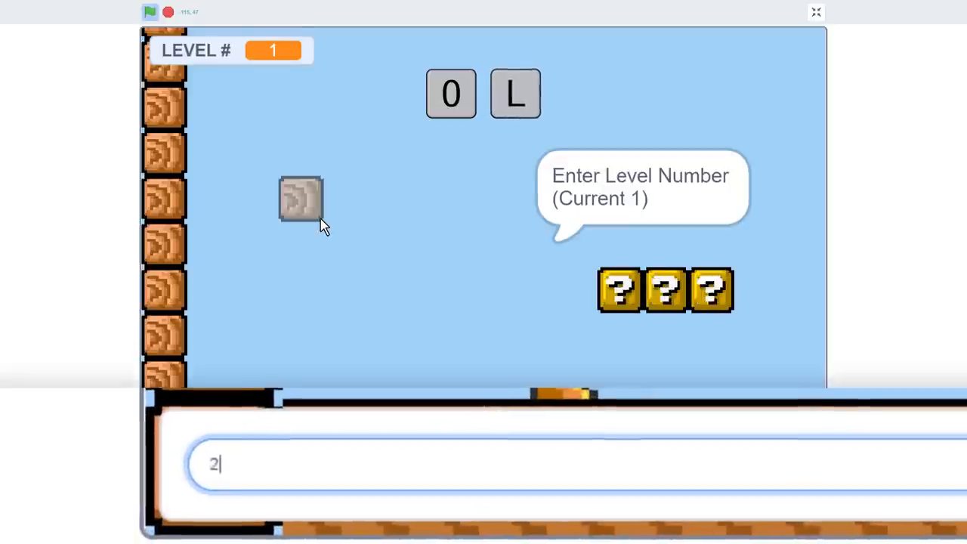
Step: Load level 2, then reset it via R to an empty level 20 tiles wide and 15 tall
key("Return")
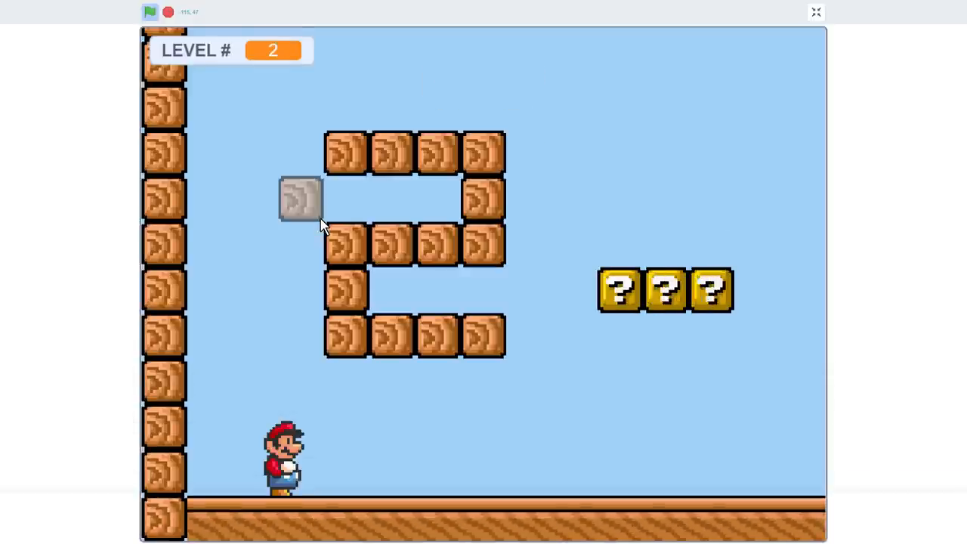
key("Right")
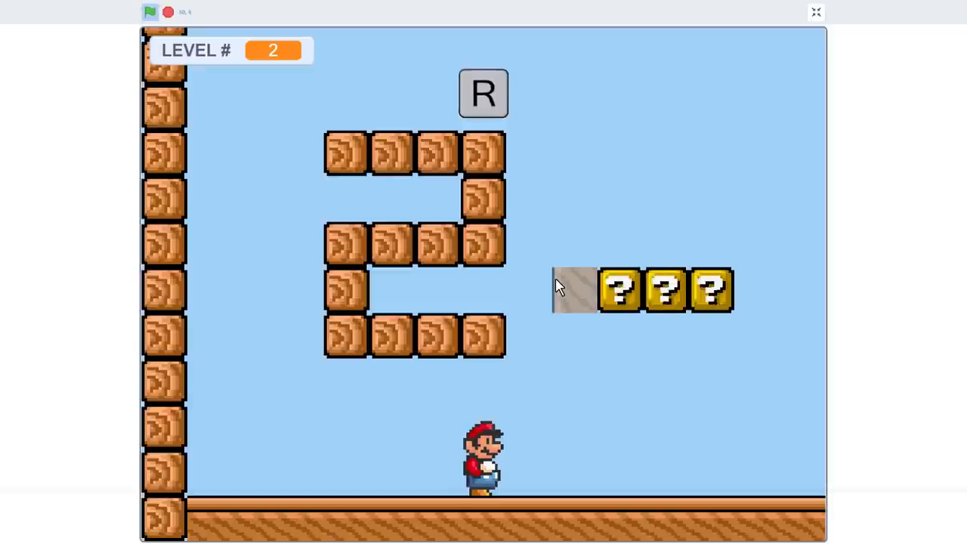
type("r")
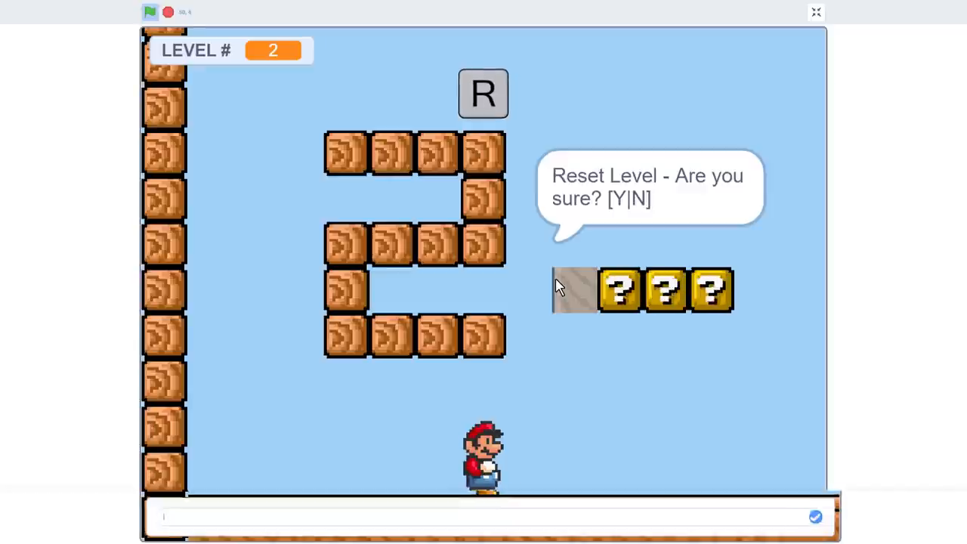
type("y")
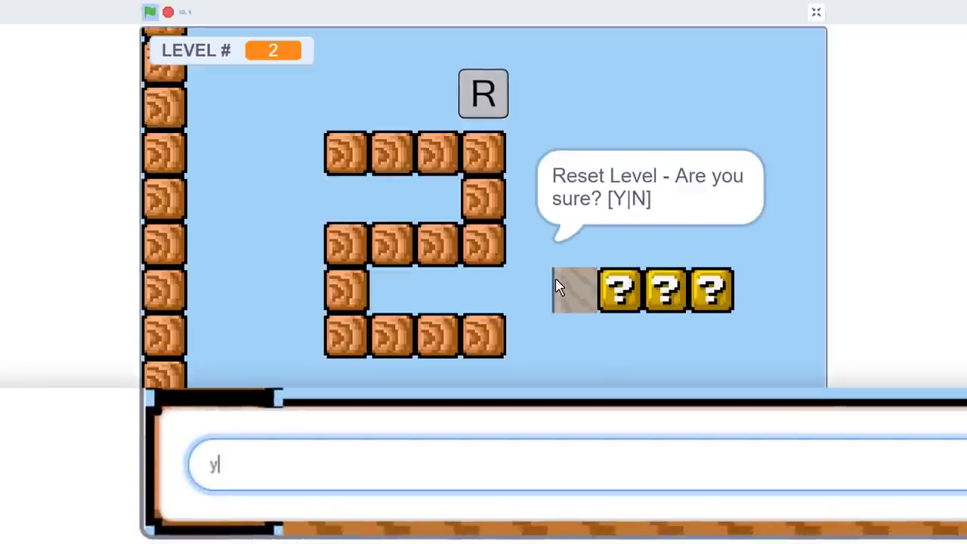
key("Return")
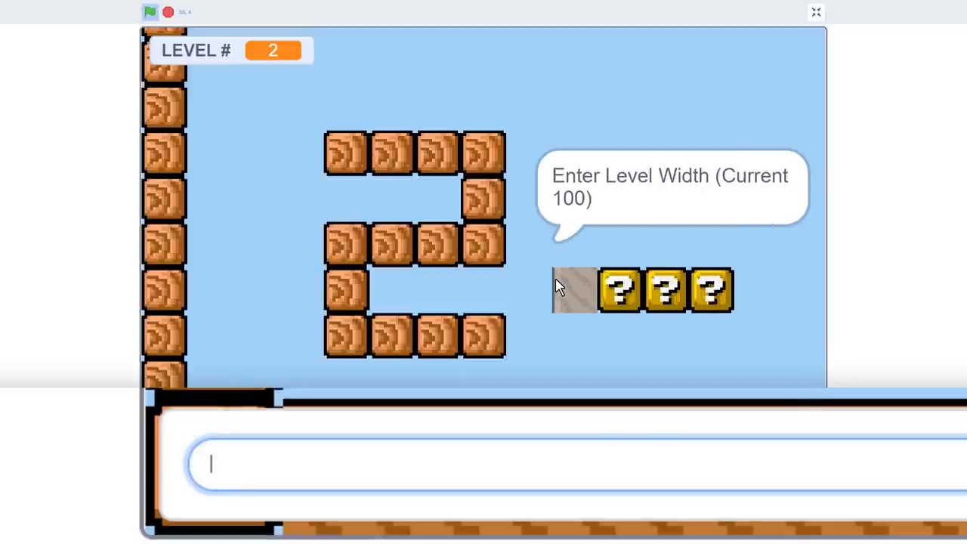
type("20")
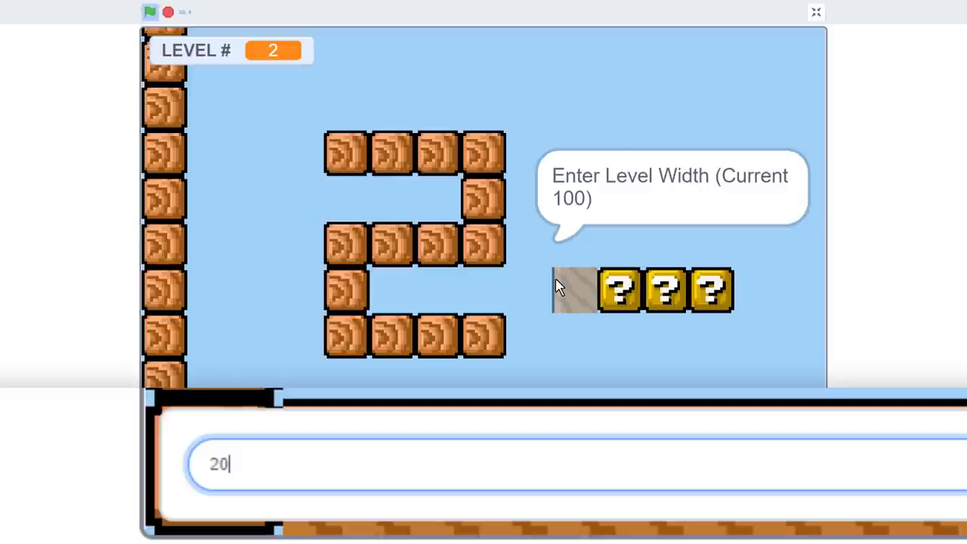
key("Return")
type("15")
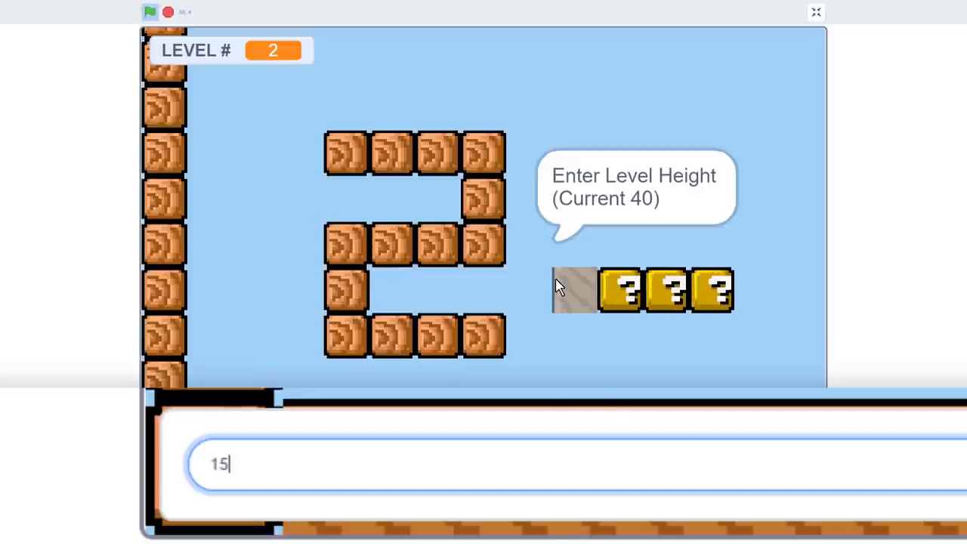
key("Return")
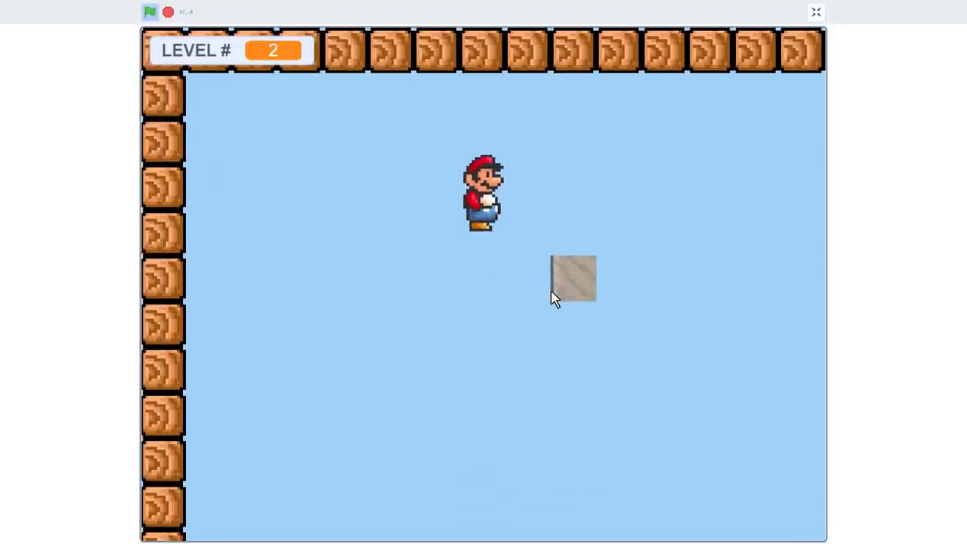
Step: Run and jump Mario back and forth across the empty reset level 2
key("Up")
key("Right")
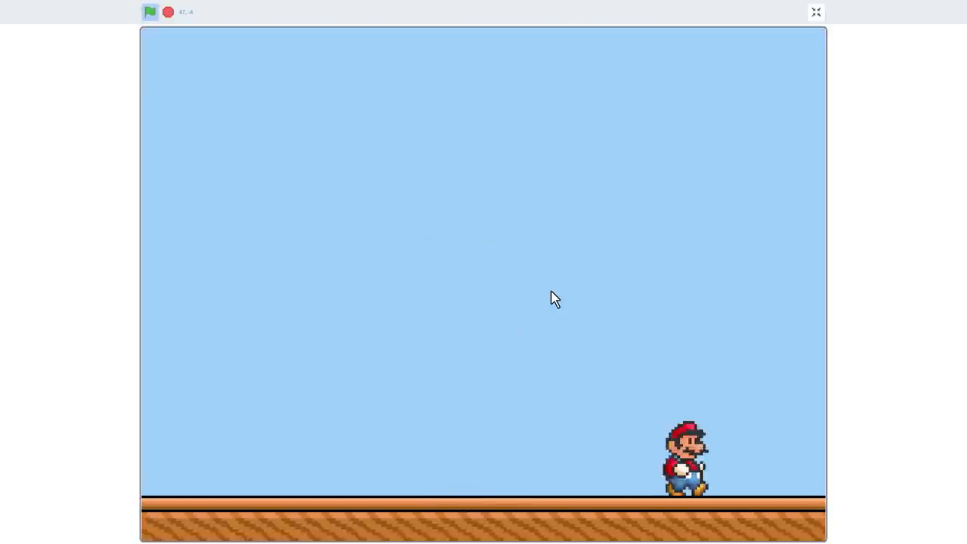
key("Up")
key("Left")
key("Up")
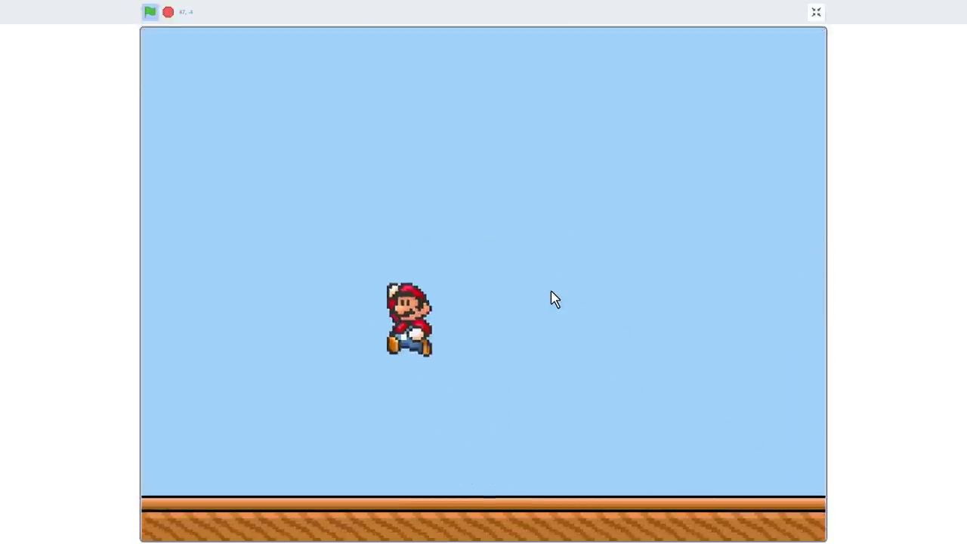
key("Up")
key("Right")
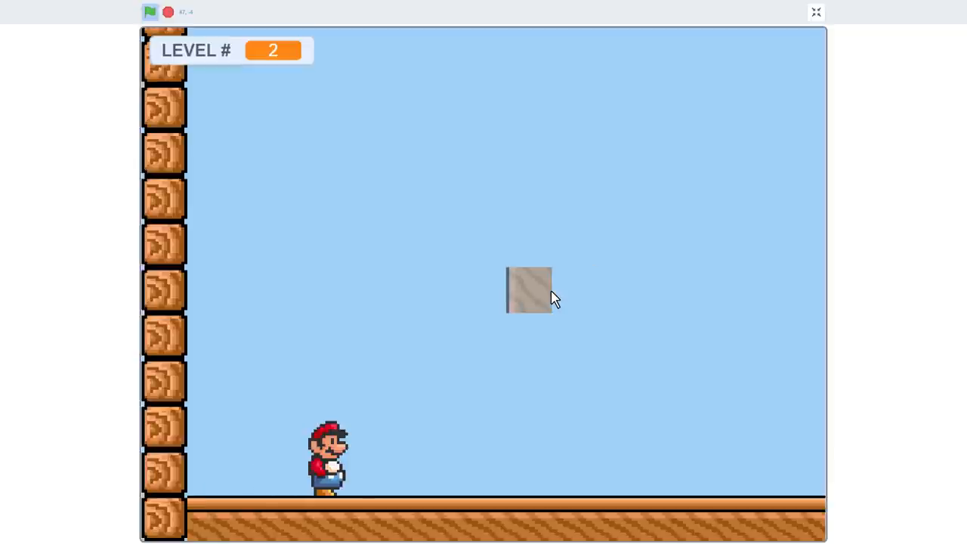
Step: Load level 1 with L and run Mario right, jumping toward the question blocks
key("l")
key("Return")
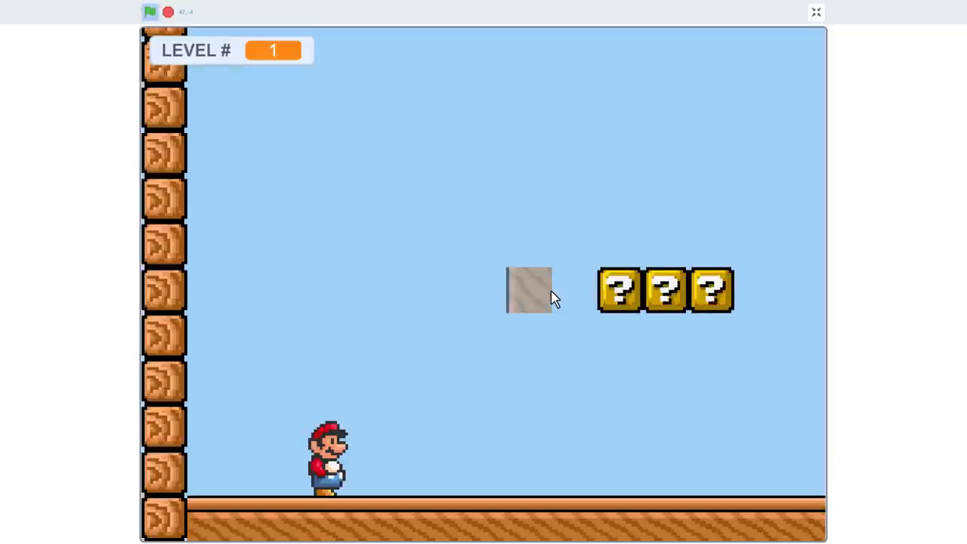
key("Right")
key("Up")
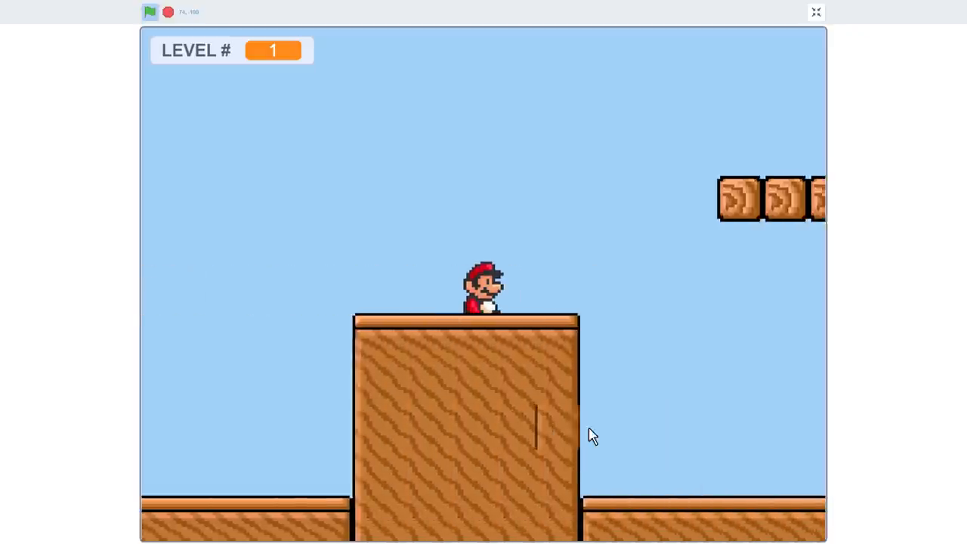
key("Right")
key("Up")
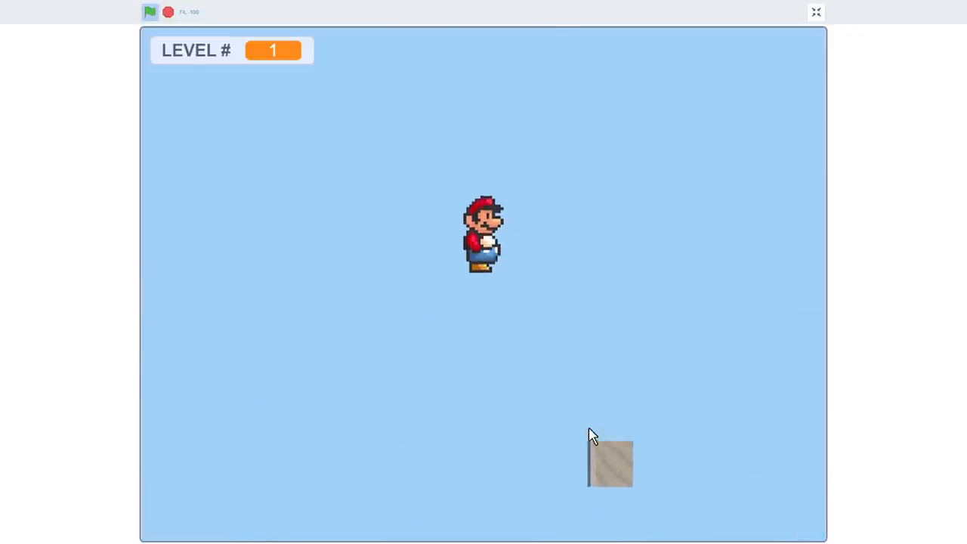
key("Left")
key("Up")
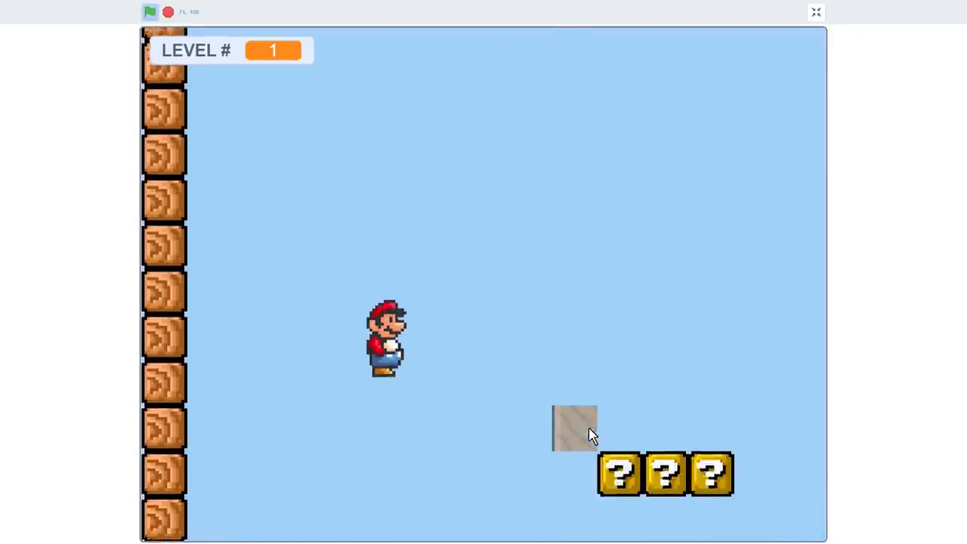
Step: Jump Mario past the question blocks, over the brick wall and onto higher platforms
left_click_drag(588, 427, 568, 361)
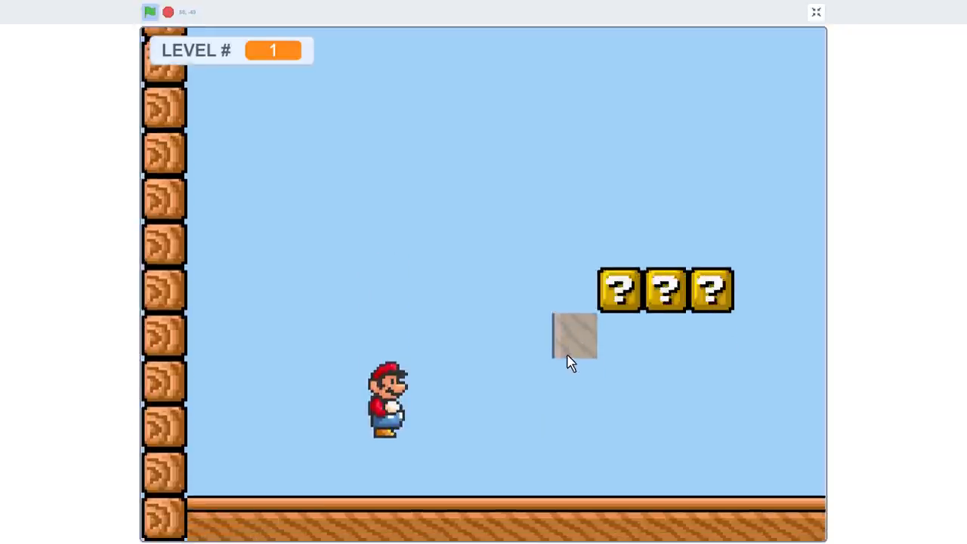
key("Up")
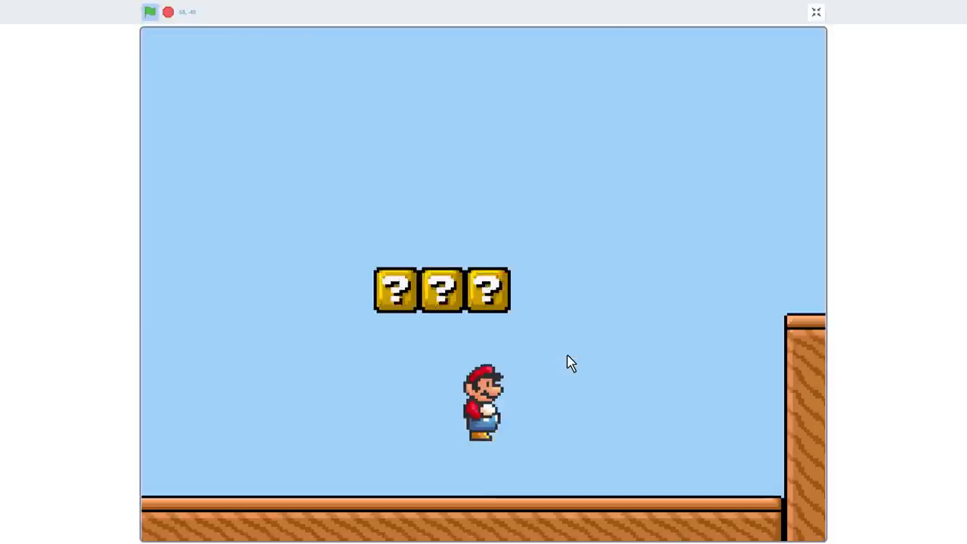
key("Right")
key("Up")
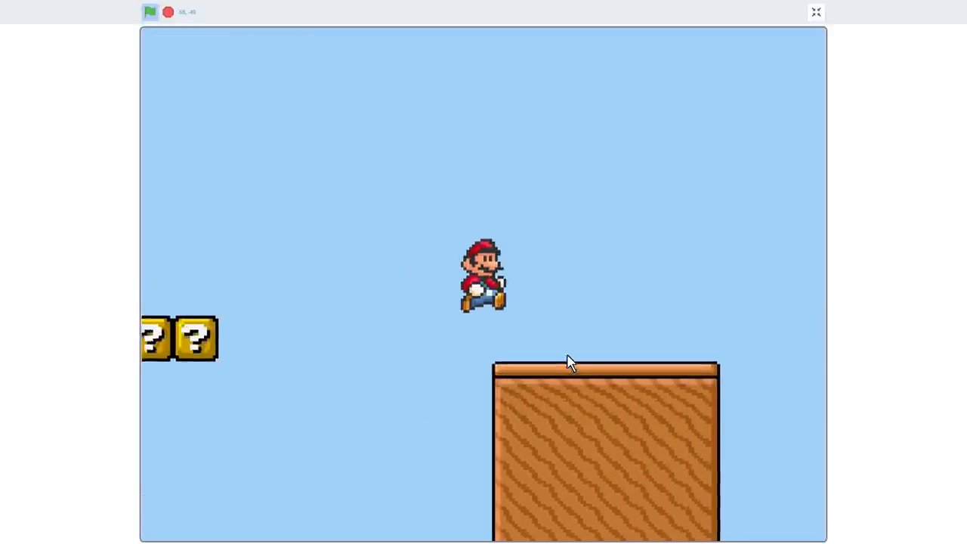
key("Right")
key("Up")
key("Up")
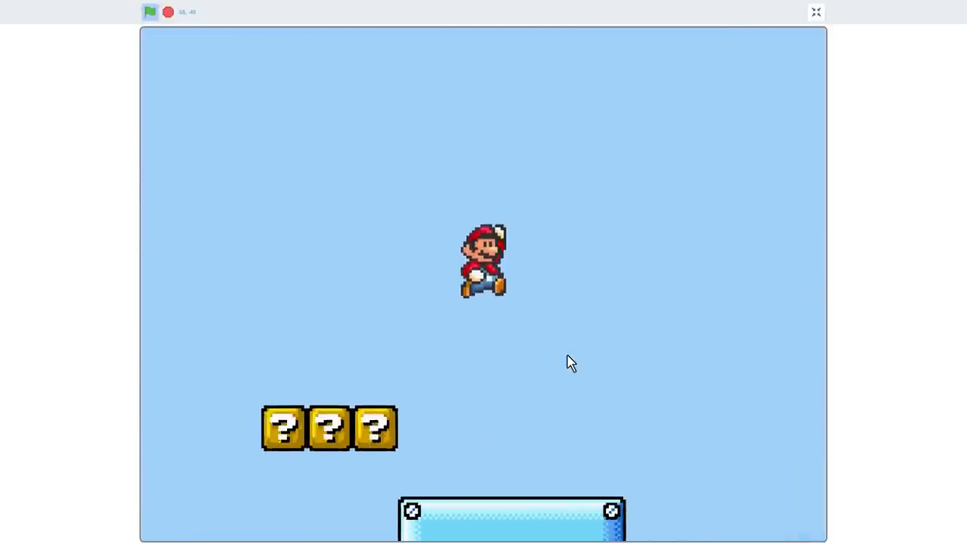
Step: Run Mario right, climb onto the brown wall and jump across the blocks
key("Right")
key("Right")
key("Up")
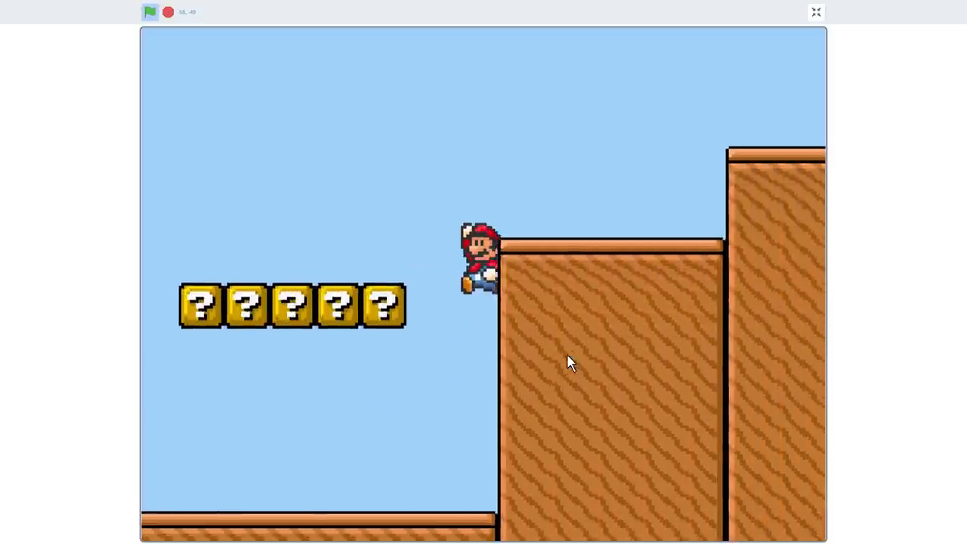
key("Right")
key("Up")
key("Right")
key("Right")
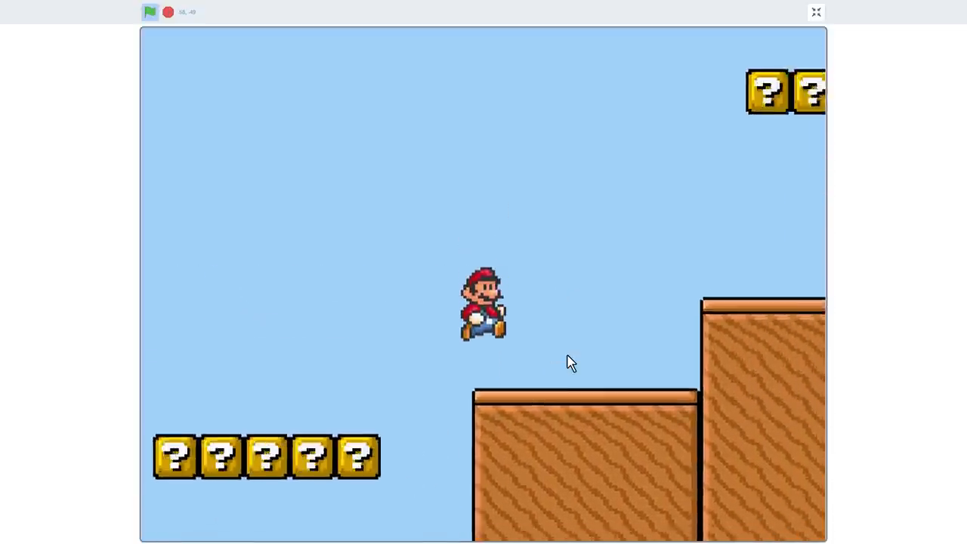
key("Up")
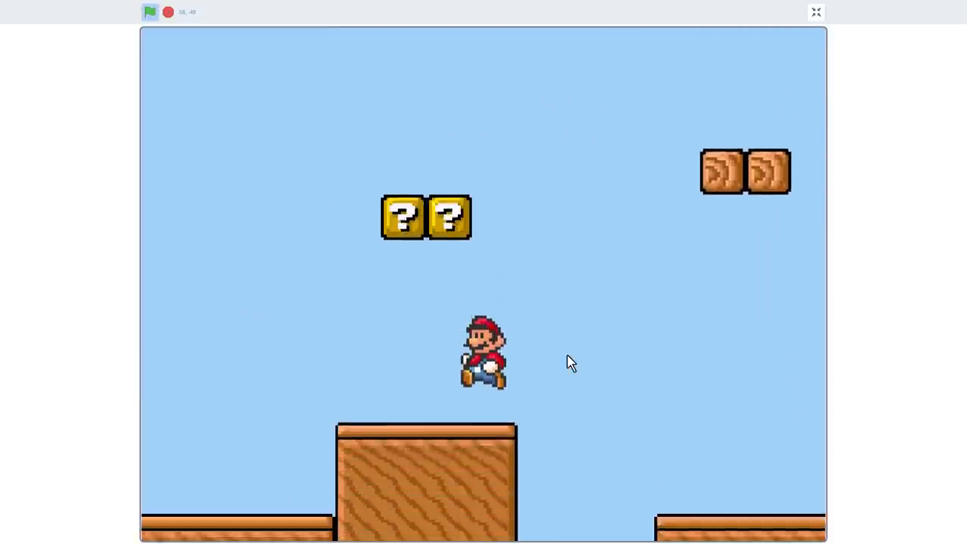
key("Up")
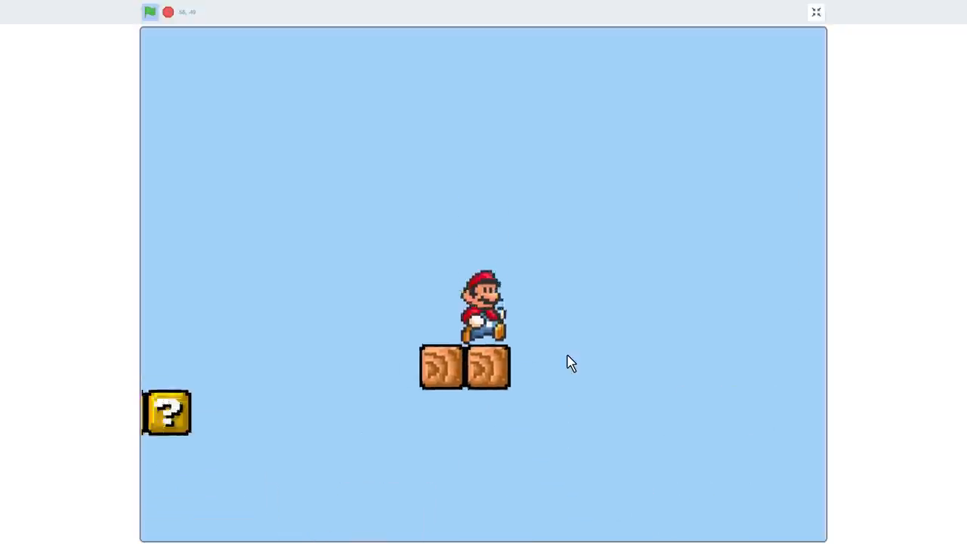